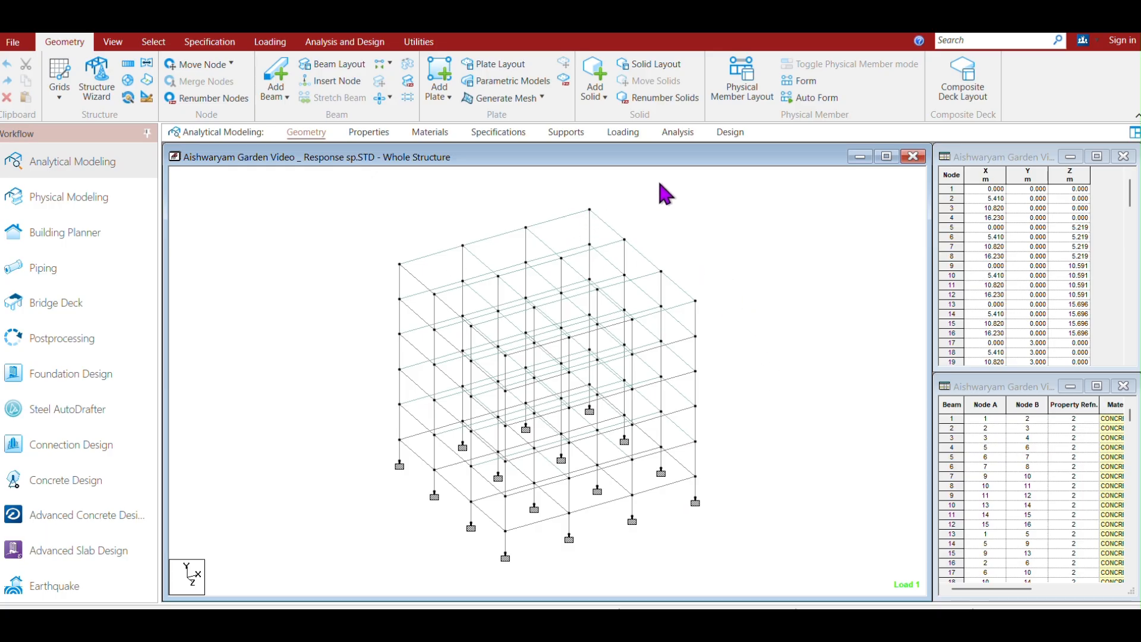
Open the load definitions, expand the load cases and delete combination 7 (ULC, 1.5 DEAD + 1.5 LIVE).
{"action": "left_click", "coordinate": [623, 133]}
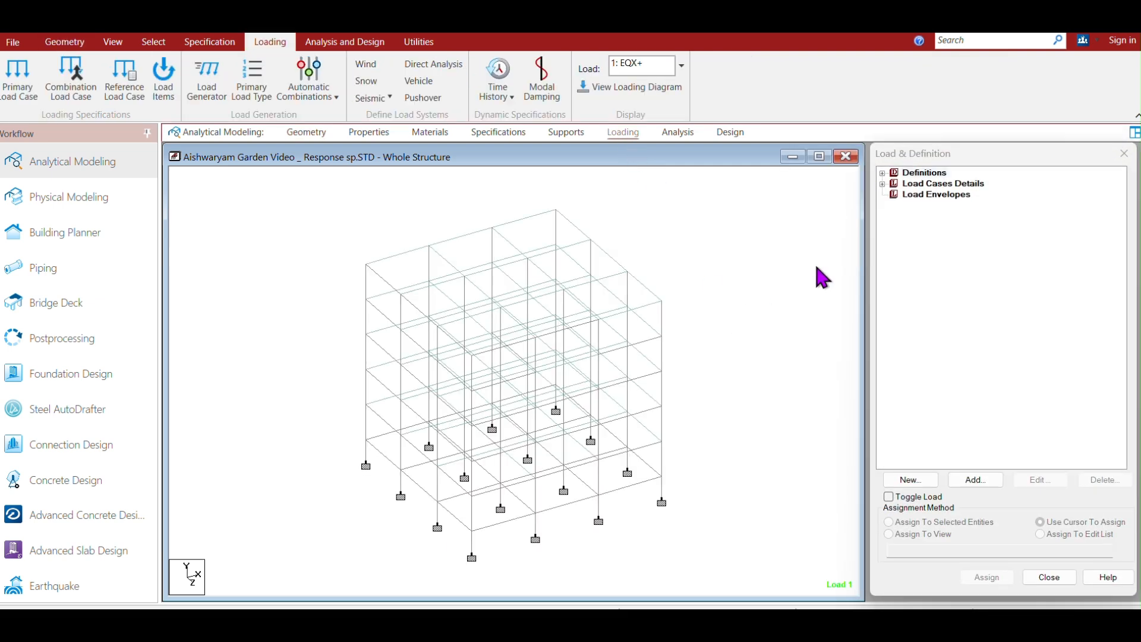
{"action": "left_click", "coordinate": [883, 183]}
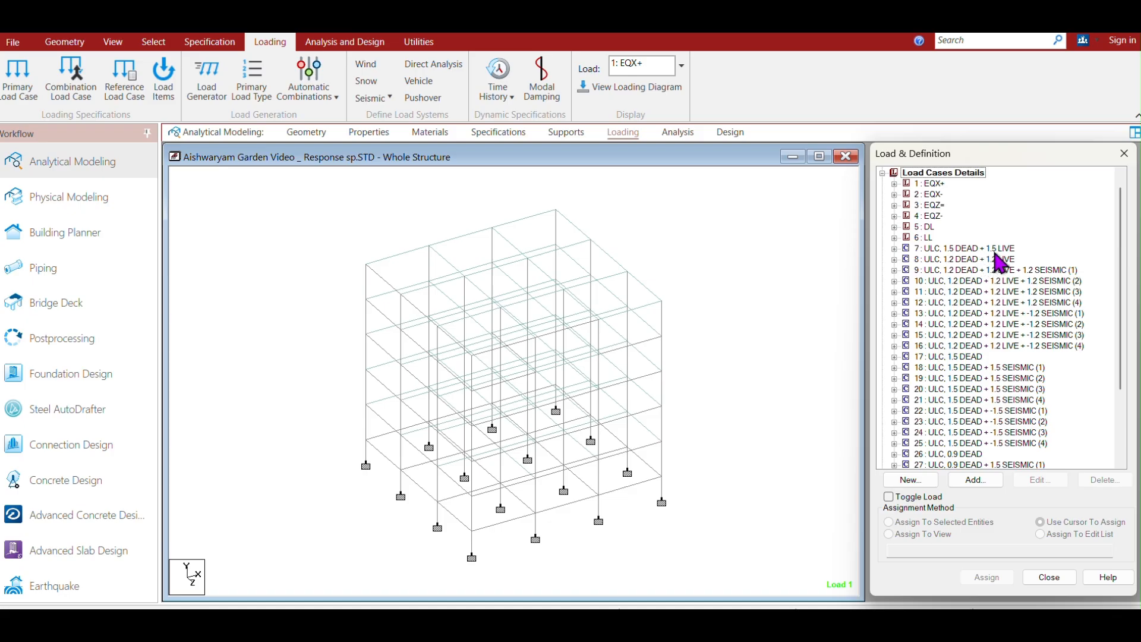
{"action": "left_click", "coordinate": [956, 248]}
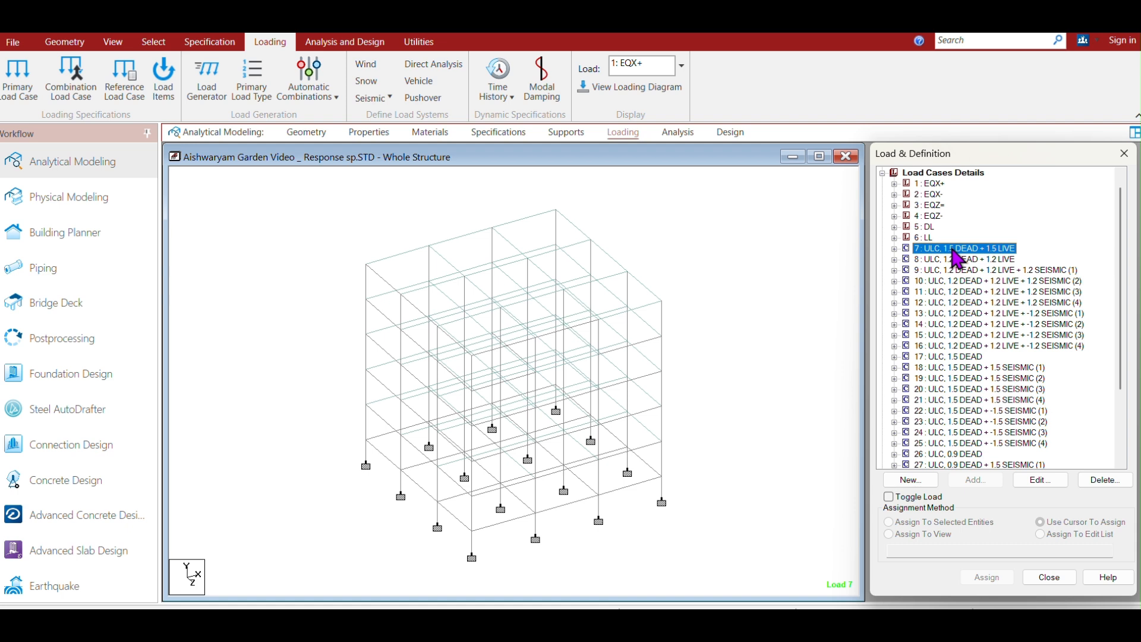
{"action": "key", "text": "Delete"}
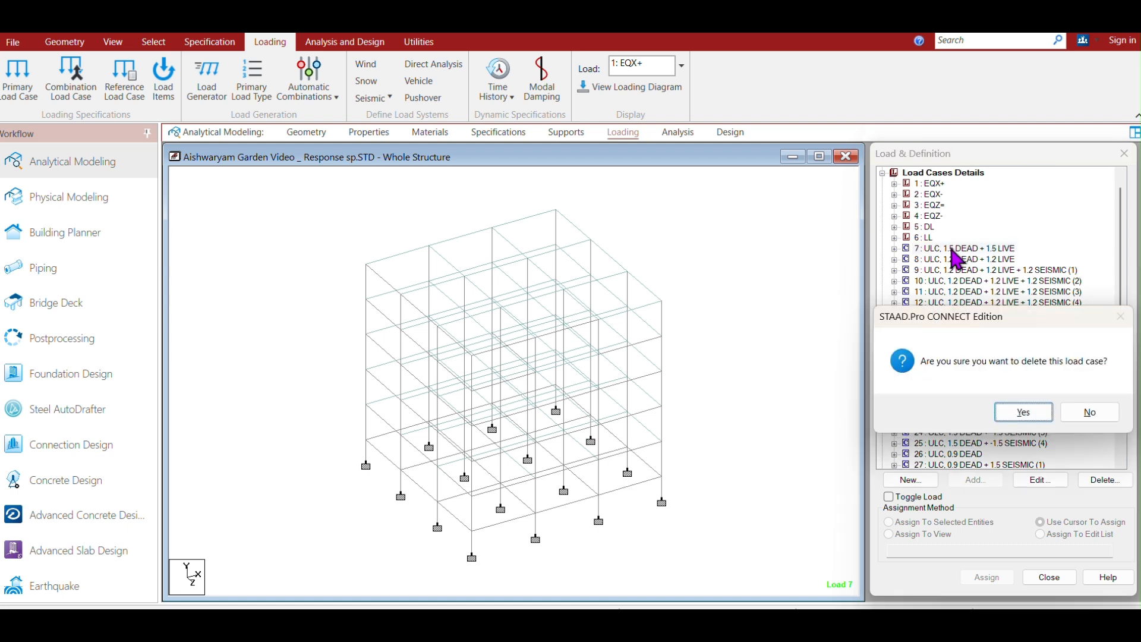
{"action": "left_click", "coordinate": [1023, 412]}
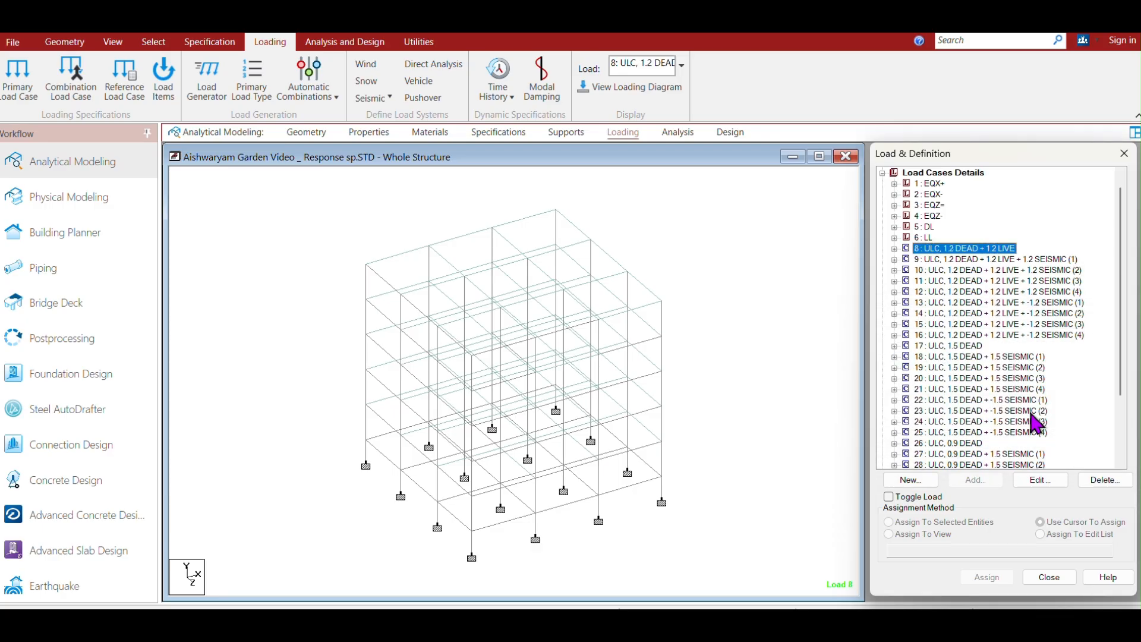
Delete all remaining load combinations, keeping only the primary load cases 1 to 6.
{"action": "key", "text": "Delete"}
{"action": "left_click", "coordinate": [1032, 417]}
{"action": "key", "text": "Delete"}
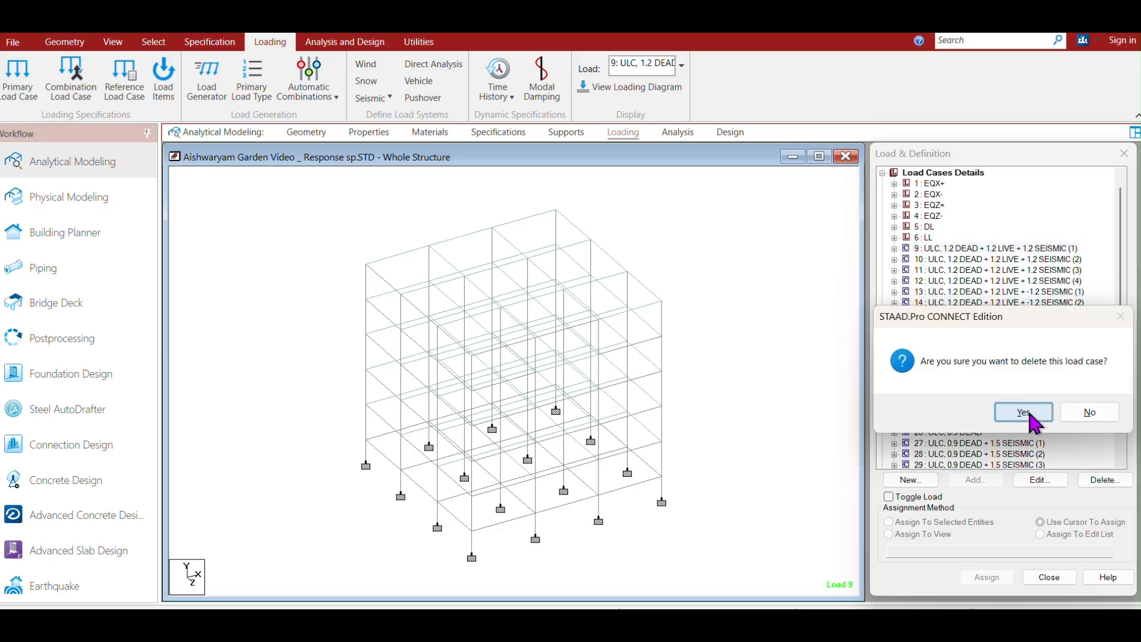
{"action": "left_click", "coordinate": [1031, 416]}
{"action": "key", "text": "Delete"}
{"action": "left_click", "coordinate": [1031, 416]}
{"action": "key", "text": "Delete"}
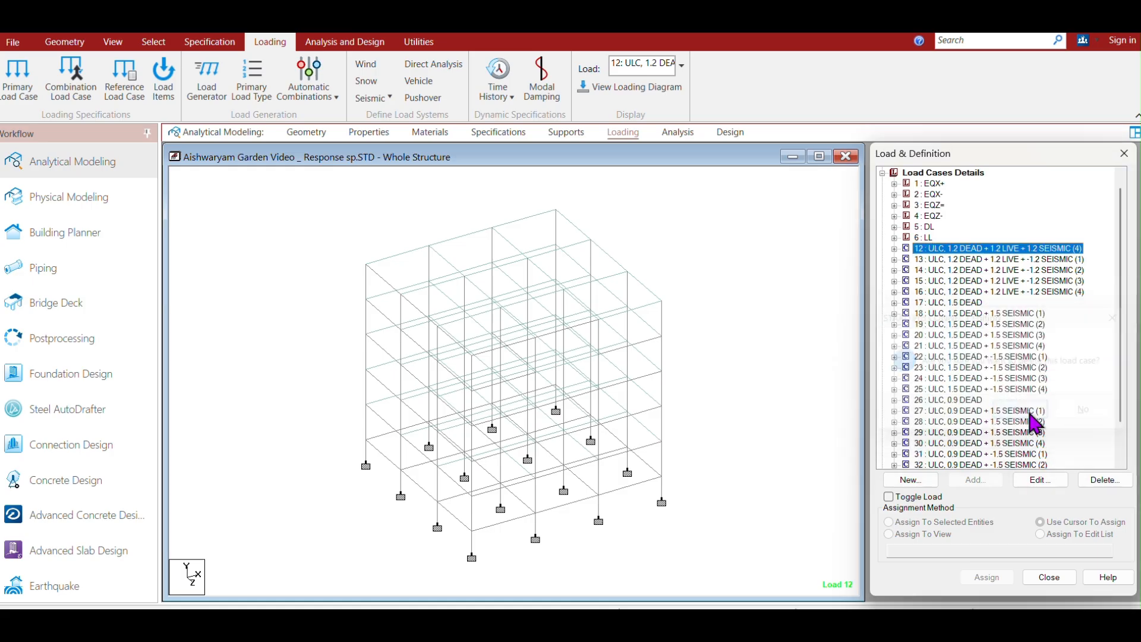
{"action": "key", "text": "Delete"}
{"action": "left_click", "coordinate": [1025, 414]}
{"action": "key", "text": "Delete"}
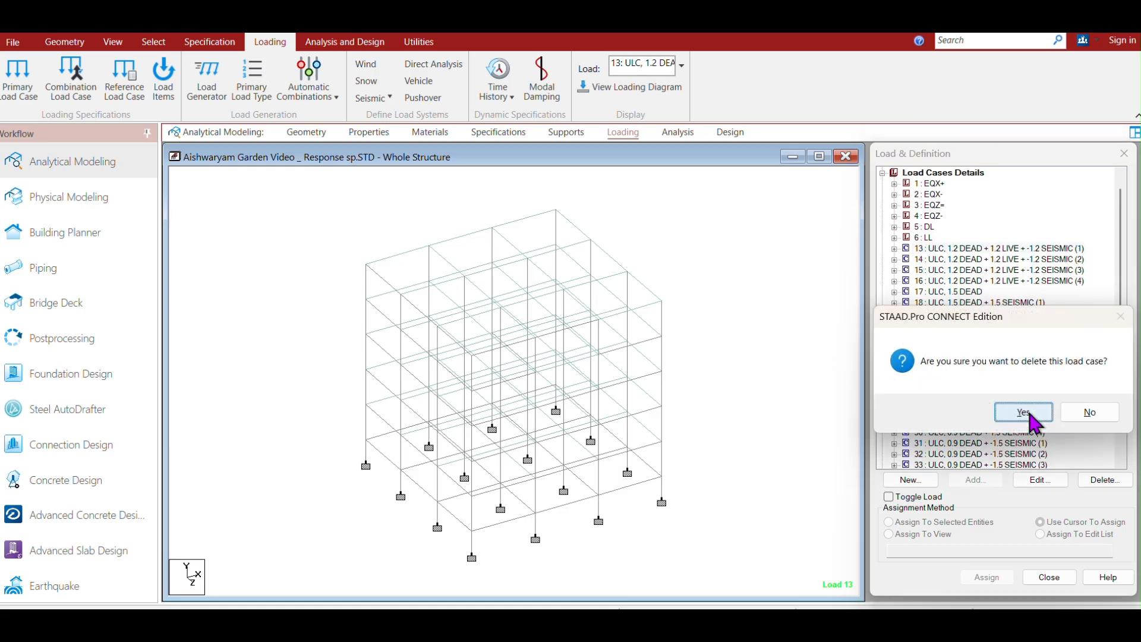
{"action": "left_click", "coordinate": [1023, 413]}
{"action": "key", "text": "Delete"}
{"action": "left_click", "coordinate": [1023, 413]}
{"action": "key", "text": "Delete"}
{"action": "left_click", "coordinate": [1024, 413]}
{"action": "key", "text": "Delete"}
{"action": "left_click", "coordinate": [1023, 413]}
{"action": "key", "text": "Delete"}
{"action": "left_click", "coordinate": [1023, 412]}
{"action": "left_click", "coordinate": [980, 410], "text": "shift"}
{"action": "key", "text": "Delete"}
{"action": "left_click", "coordinate": [1023, 413]}
{"action": "key", "text": "Delete"}
{"action": "left_click", "coordinate": [1025, 412]}
{"action": "key", "text": "Delete"}
{"action": "left_click", "coordinate": [1023, 413]}
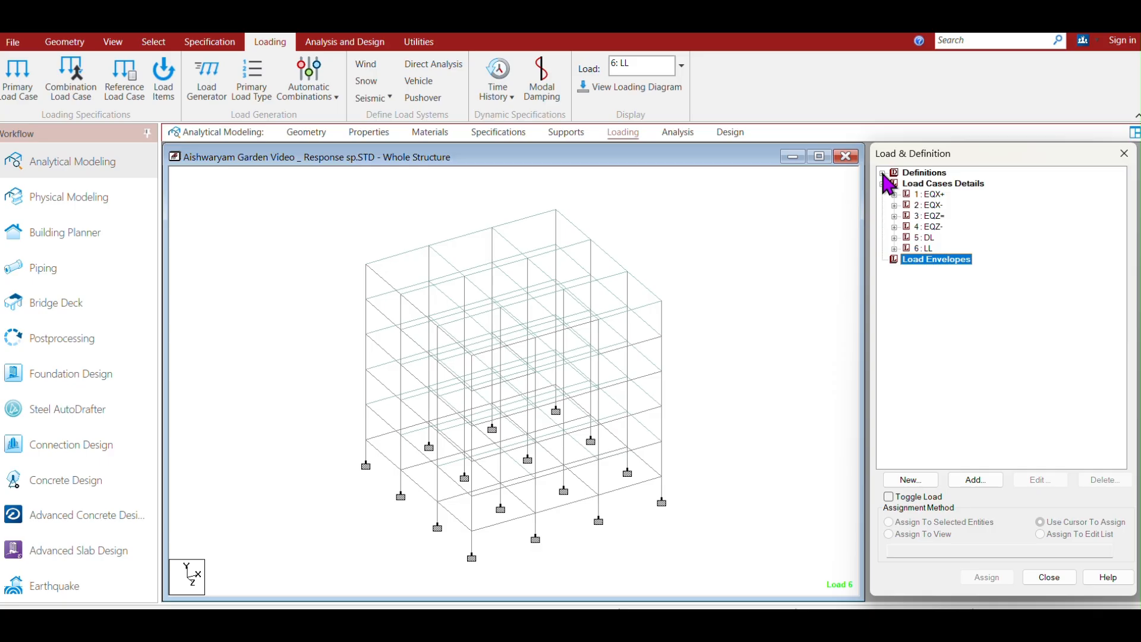
Add a new reference load definition, REF LOAD CASE 1, with loading type Mass.
{"action": "left_click", "coordinate": [622, 133]}
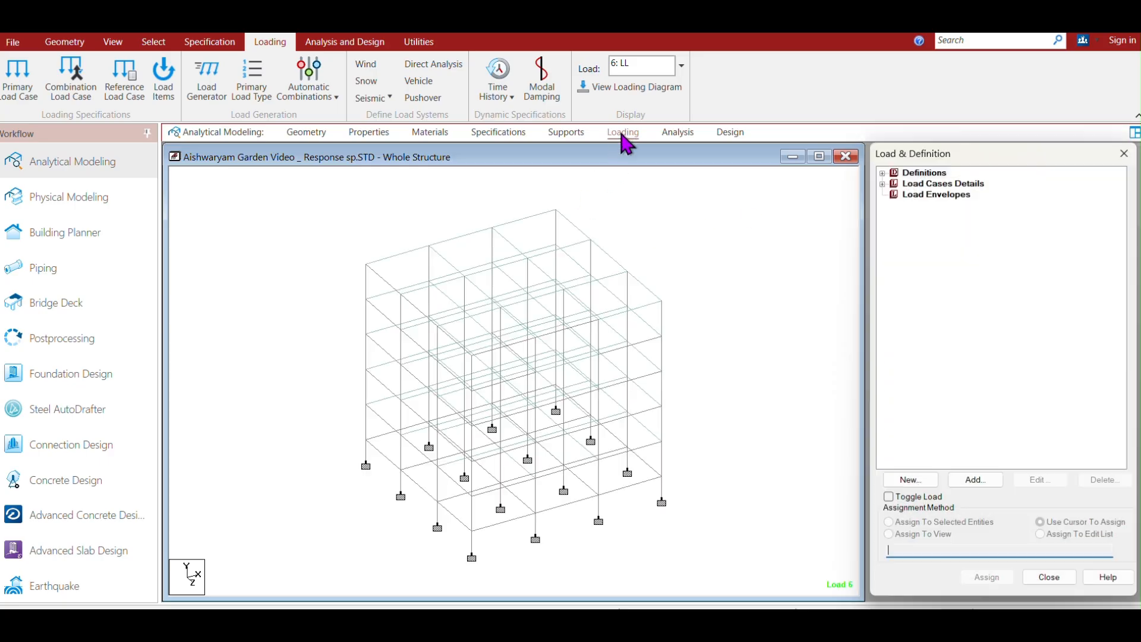
{"action": "double_click", "coordinate": [893, 172]}
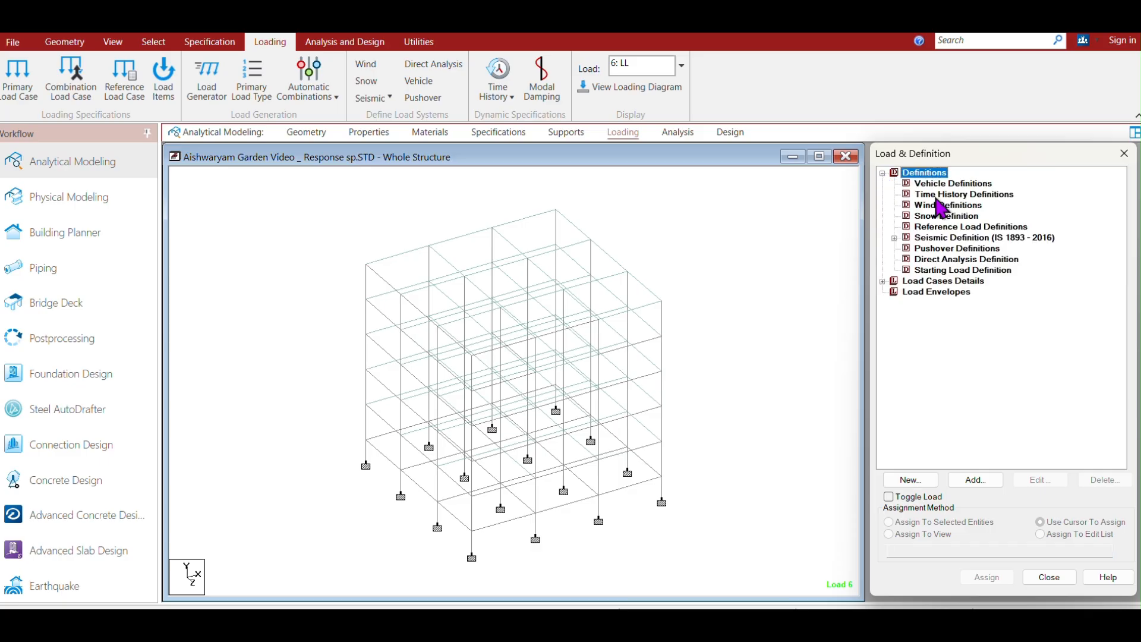
{"action": "left_click", "coordinate": [916, 228]}
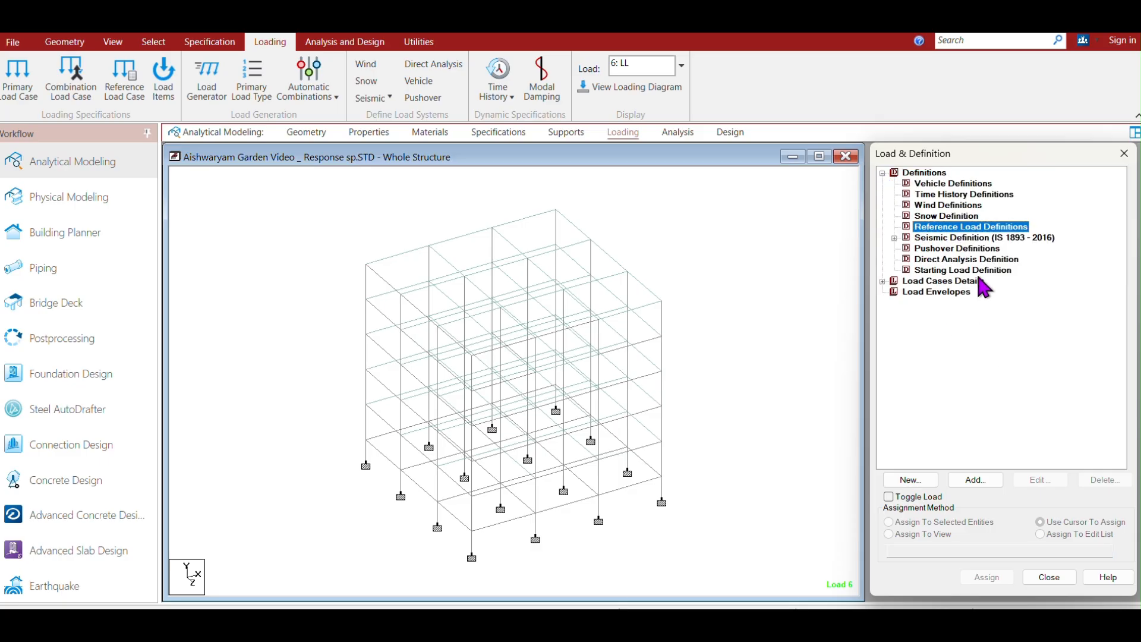
{"action": "left_click", "coordinate": [976, 483]}
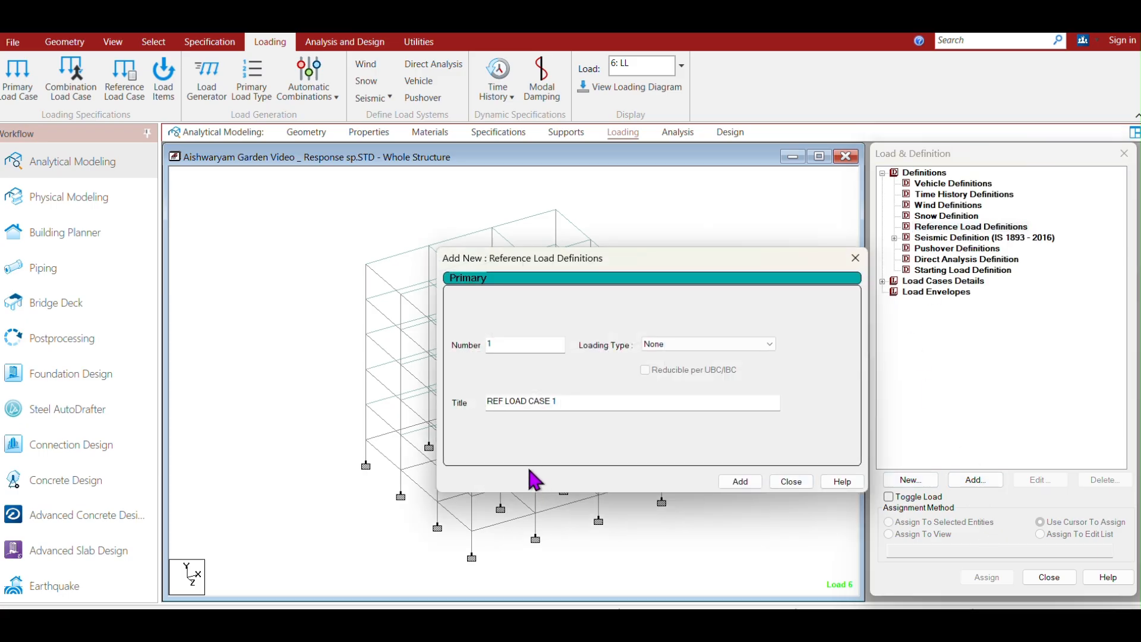
{"action": "left_click", "coordinate": [771, 345]}
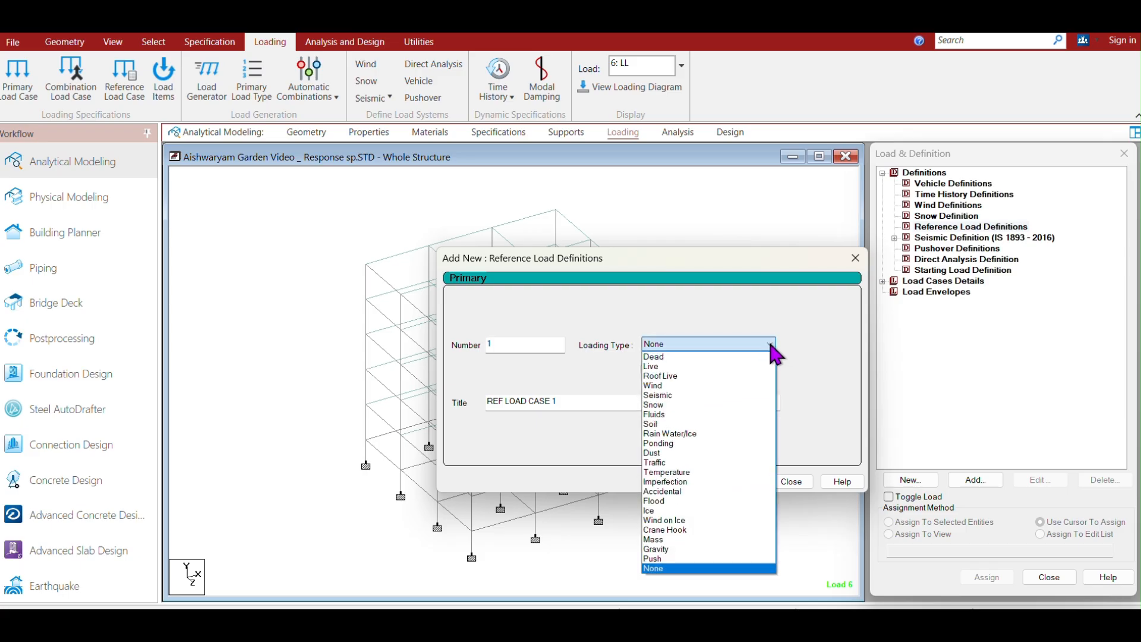
{"action": "left_click", "coordinate": [650, 540]}
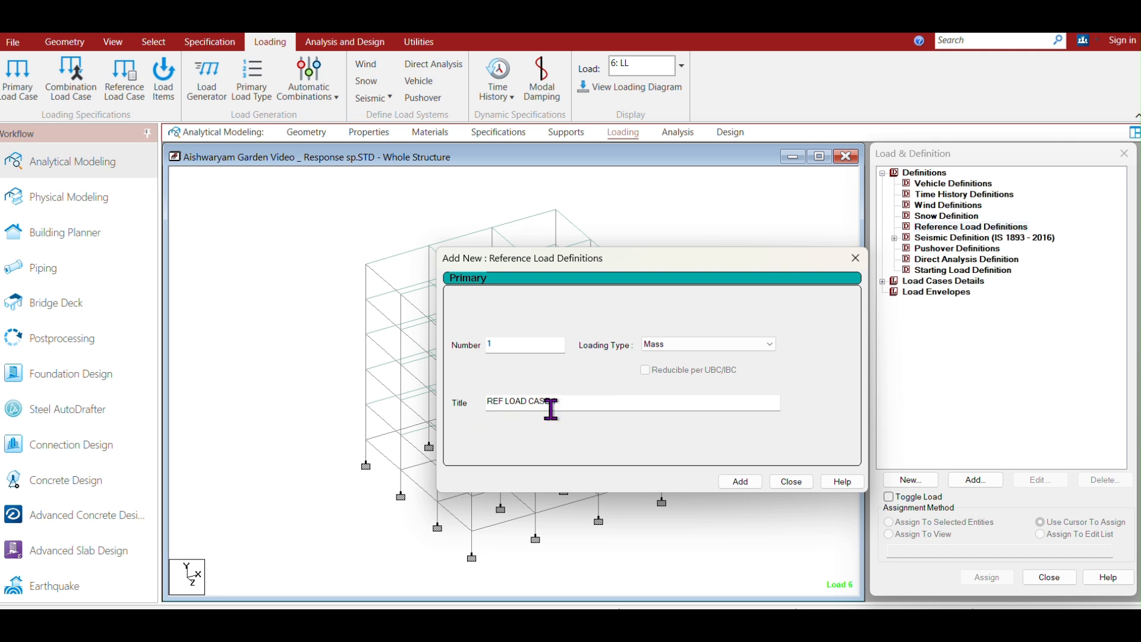
{"action": "left_click", "coordinate": [750, 486]}
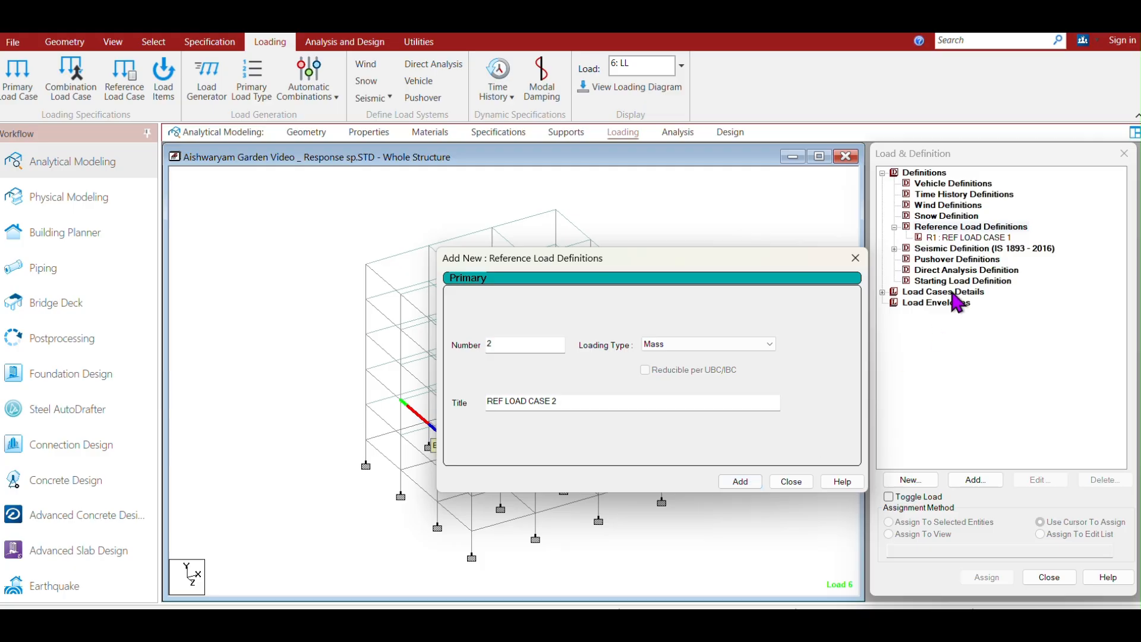
{"action": "left_click", "coordinate": [855, 258]}
Add a selfweight load item in the X direction with factor 1 to REF LOAD CASE 1.
{"action": "left_click", "coordinate": [969, 238]}
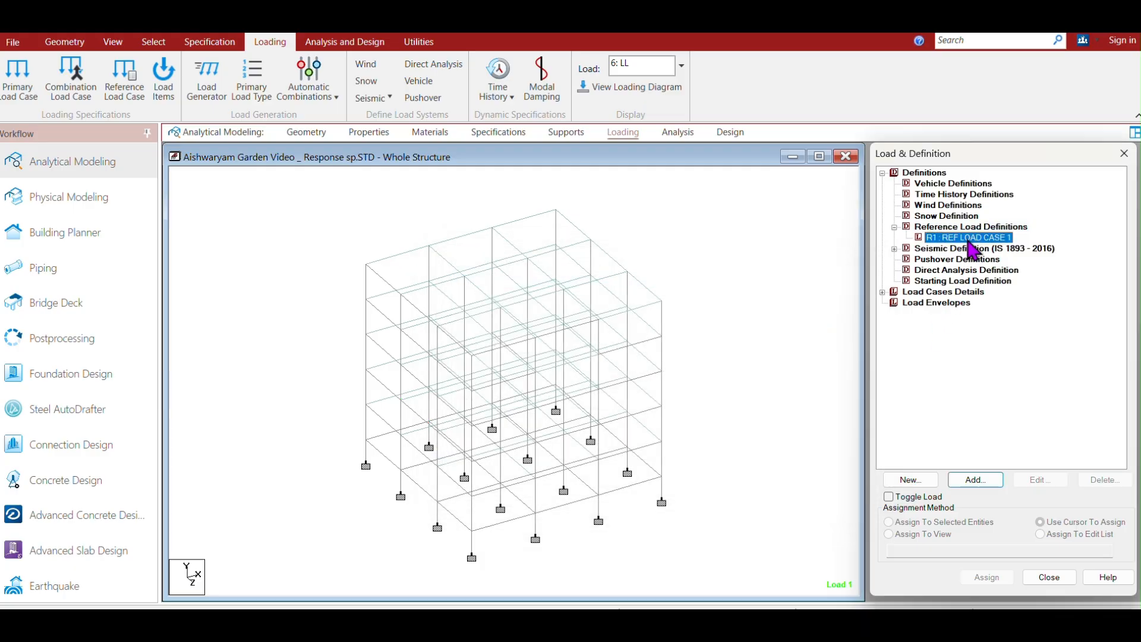
{"action": "left_click", "coordinate": [974, 480]}
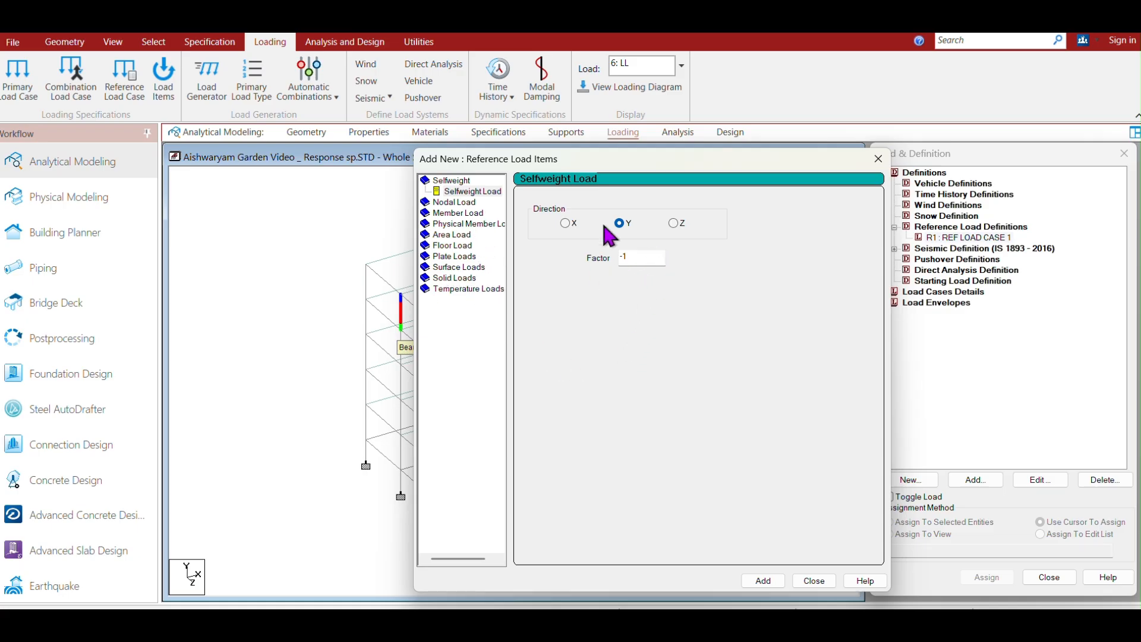
{"action": "left_click", "coordinate": [461, 192]}
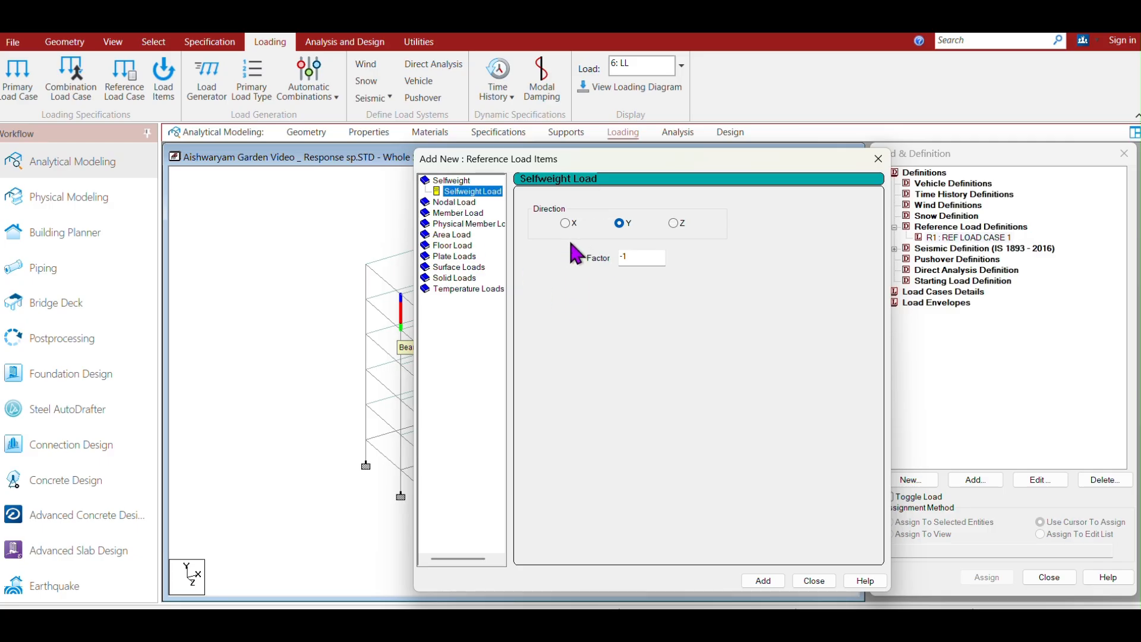
{"action": "left_click", "coordinate": [565, 223]}
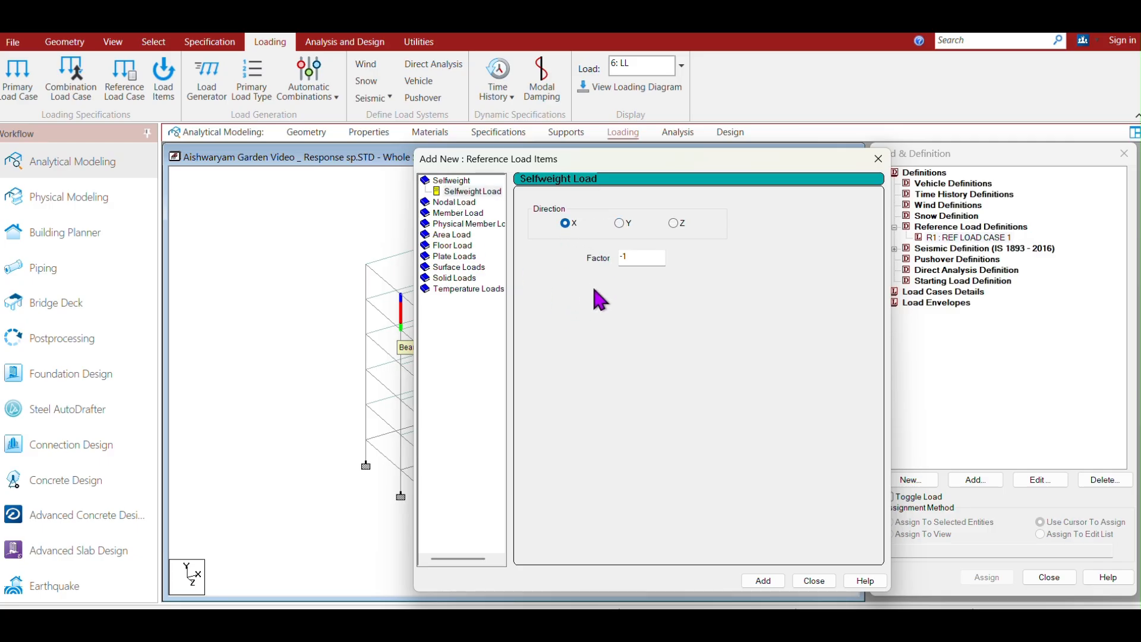
{"action": "double_click", "coordinate": [624, 257]}
{"action": "type", "text": "1"}
{"action": "left_click", "coordinate": [760, 582]}
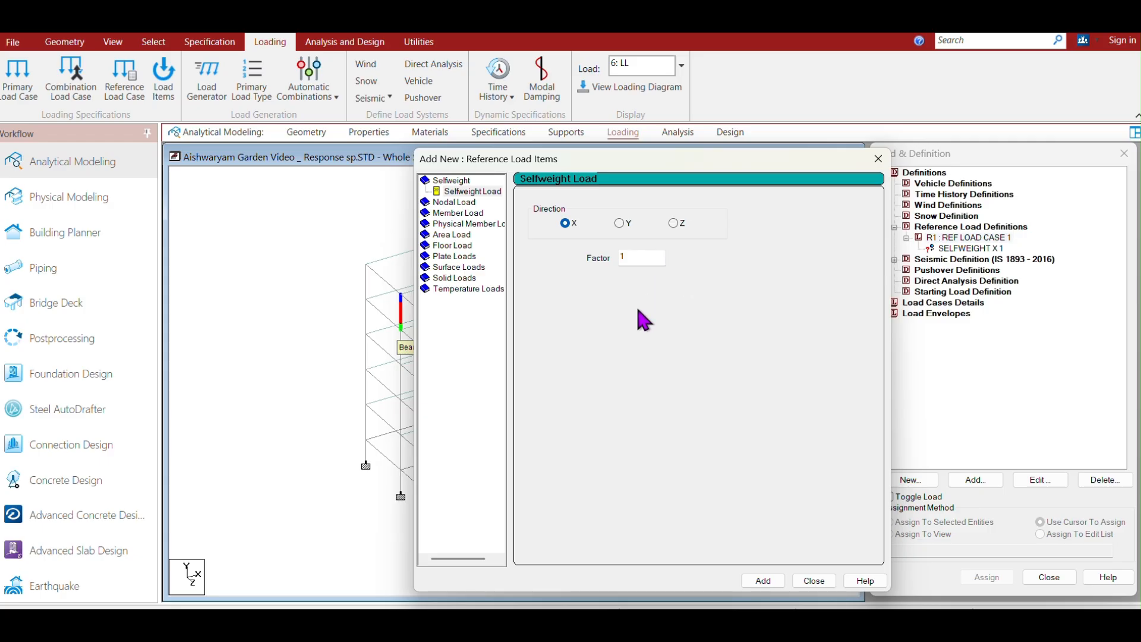
Add selfweight load items in the Y and Z directions with factor -1, then close the dialog.
{"action": "left_click", "coordinate": [620, 223]}
{"action": "type", "text": "-"}
{"action": "left_click", "coordinate": [767, 581]}
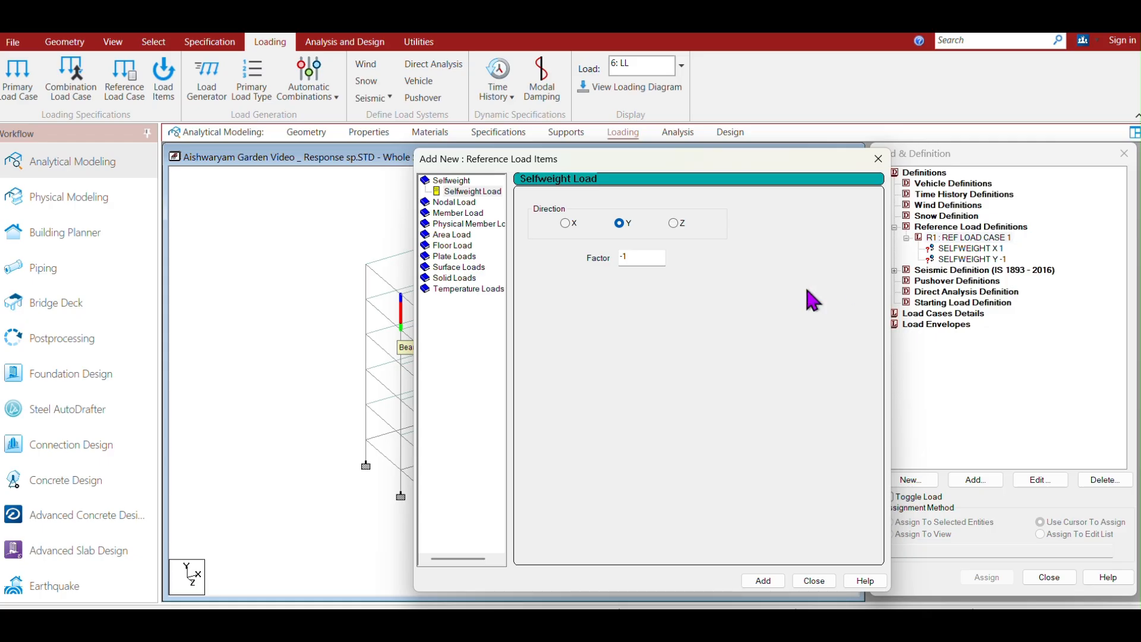
{"action": "left_click", "coordinate": [673, 223]}
{"action": "left_click", "coordinate": [762, 581]}
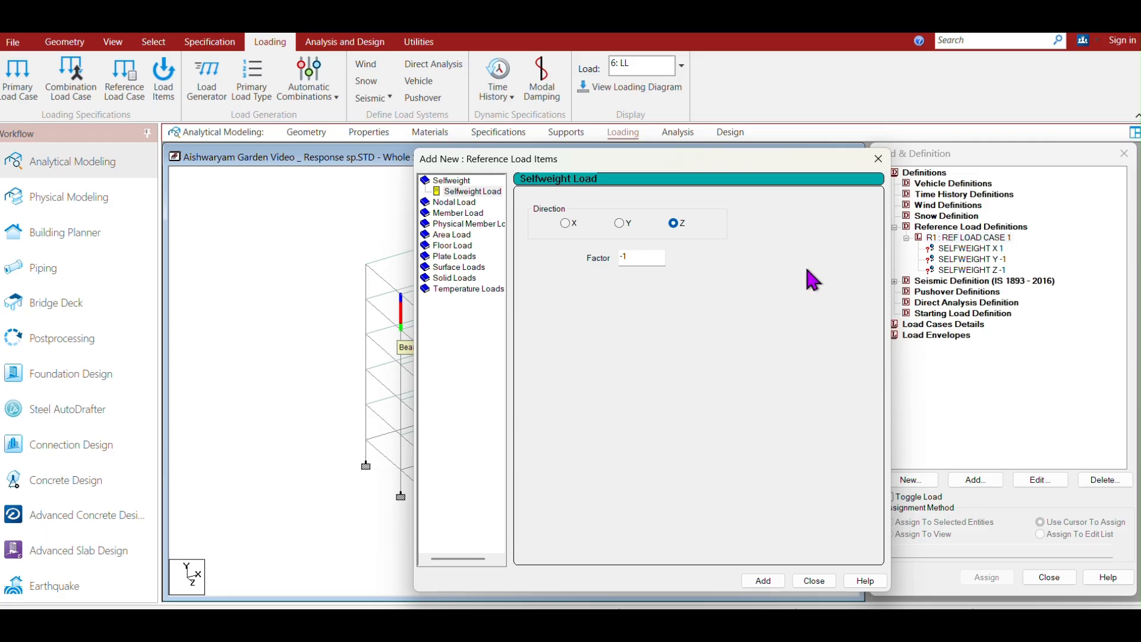
{"action": "left_click", "coordinate": [878, 158]}
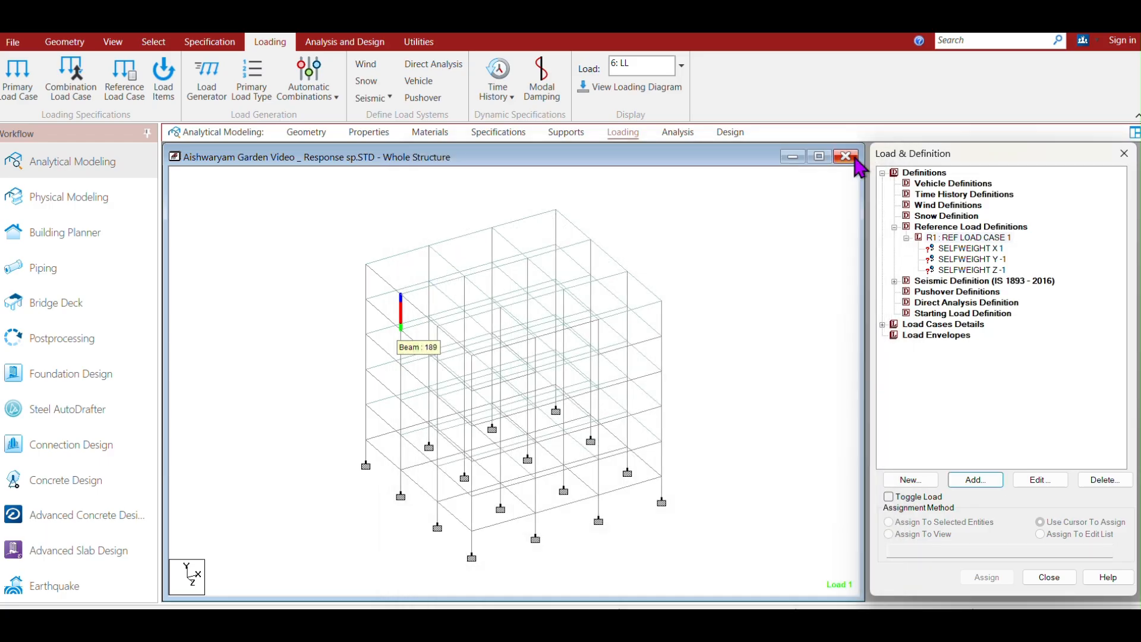
Add a uniform member force of 13.8 kN/m in the GX direction to REF LOAD CASE 1.
{"action": "left_click", "coordinate": [968, 238]}
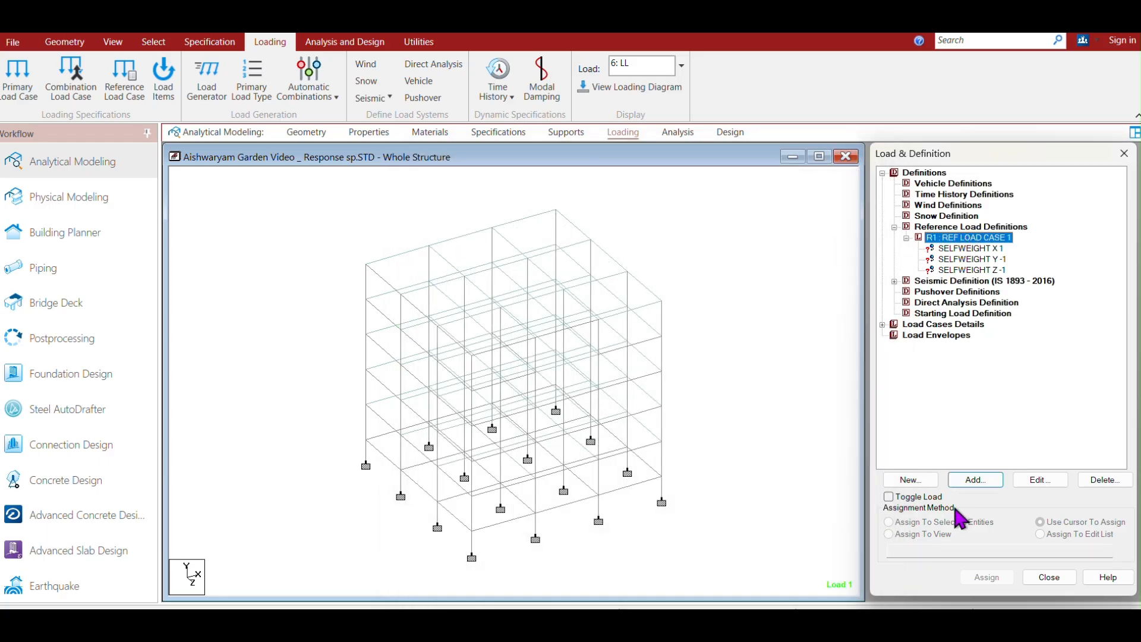
{"action": "left_click", "coordinate": [977, 478]}
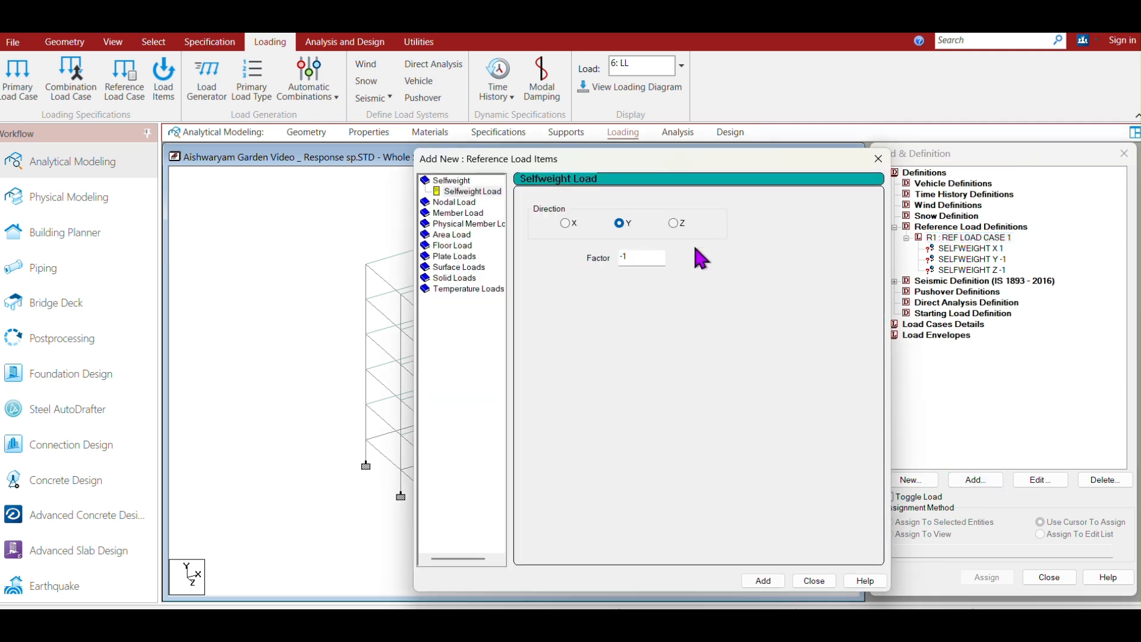
{"action": "left_click", "coordinate": [455, 212]}
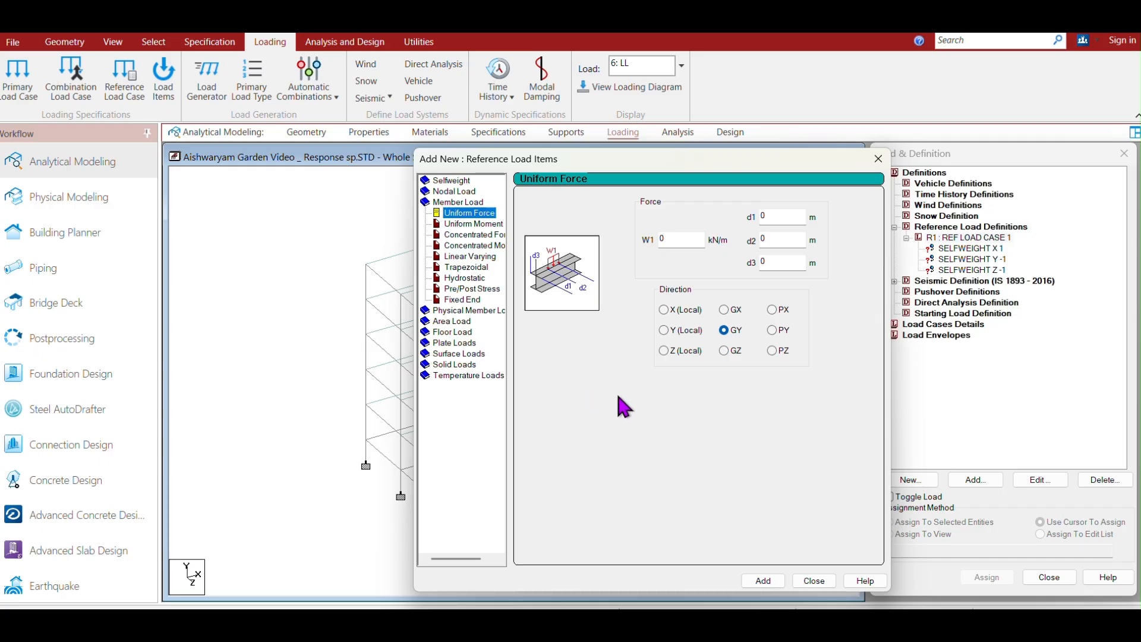
{"action": "double_click", "coordinate": [672, 238]}
{"action": "type", "text": "13.8"}
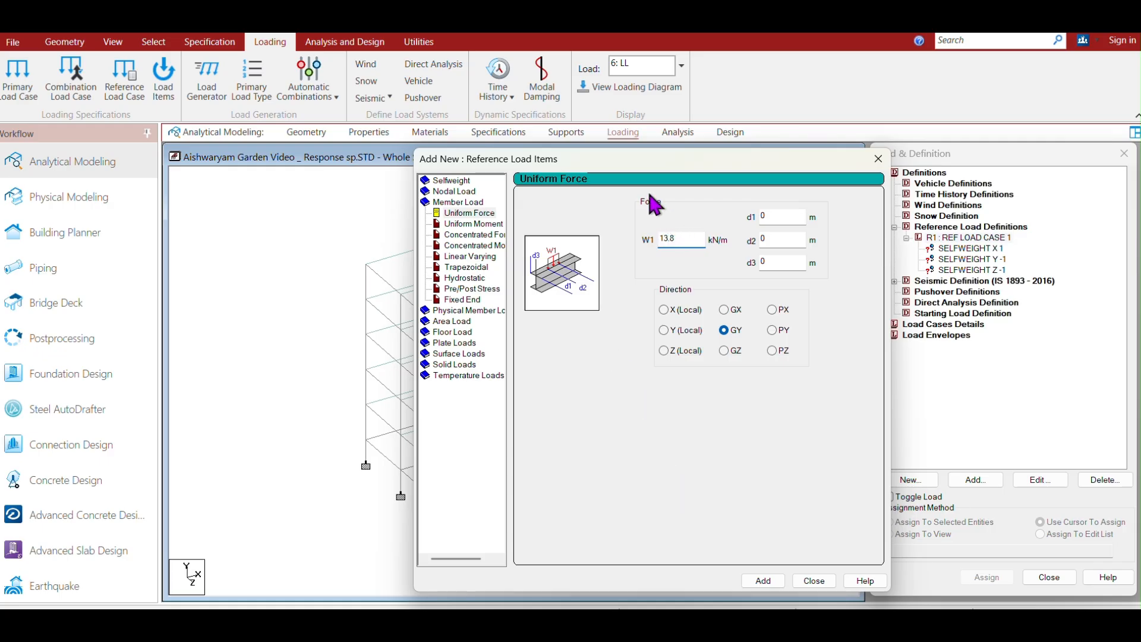
{"action": "left_click", "coordinate": [725, 310]}
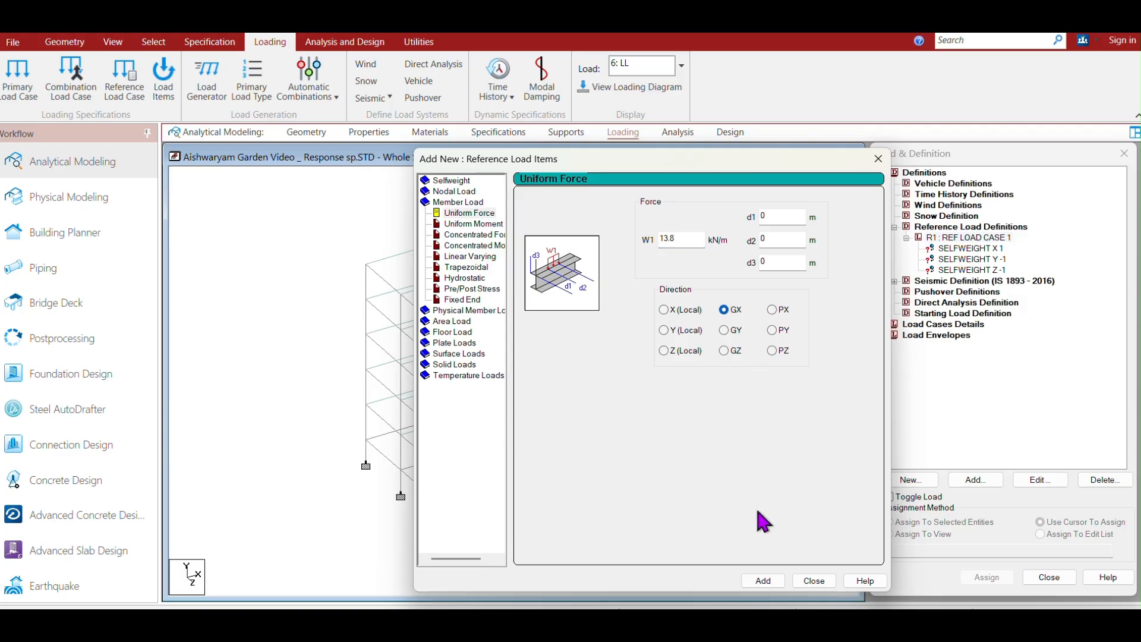
{"action": "left_click", "coordinate": [766, 582]}
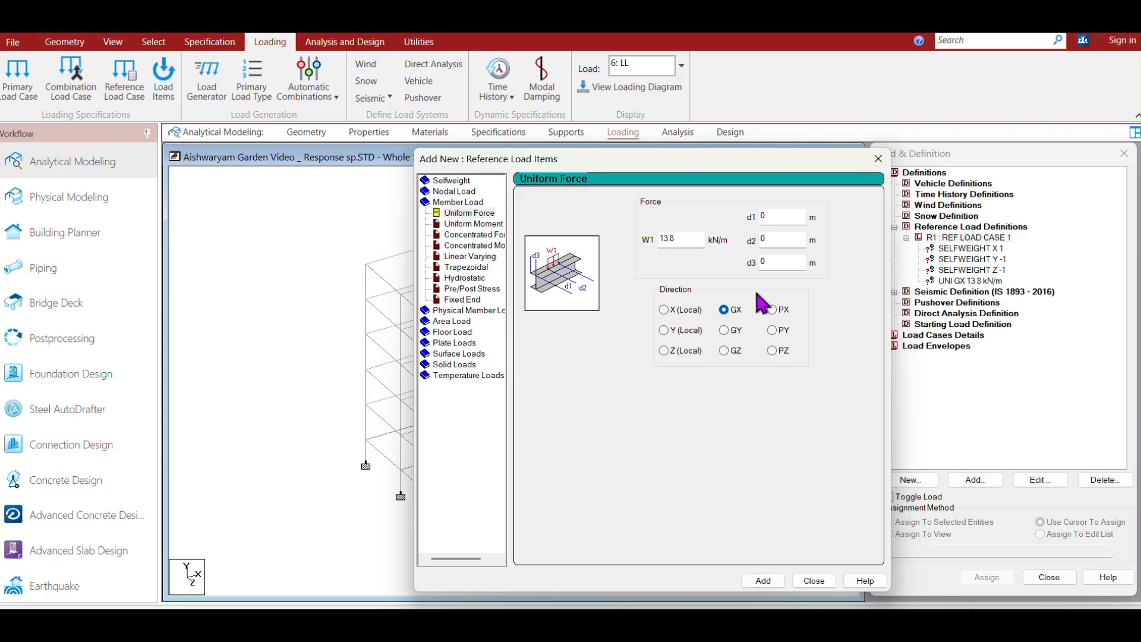
Add the same 13.8 kN/m uniform member force in the GY and GZ directions.
{"action": "left_click", "coordinate": [724, 330]}
{"action": "left_click", "coordinate": [763, 581]}
{"action": "left_click", "coordinate": [724, 350]}
{"action": "left_click", "coordinate": [763, 581]}
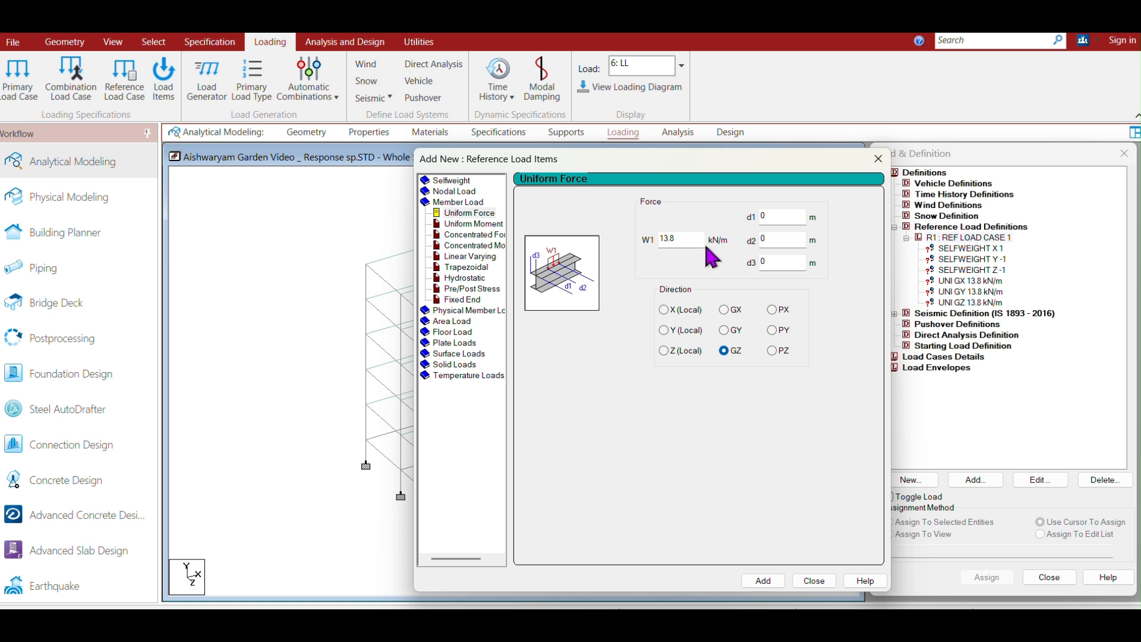
Add uniform member forces of 5.8 kN/m in the GX, GY and GZ directions.
{"action": "left_click_drag", "start_coordinate": [679, 238], "coordinate": [657, 238]}
{"action": "type", "text": "5.8"}
{"action": "left_click", "coordinate": [724, 309]}
{"action": "left_click", "coordinate": [765, 582]}
{"action": "left_click", "coordinate": [724, 329]}
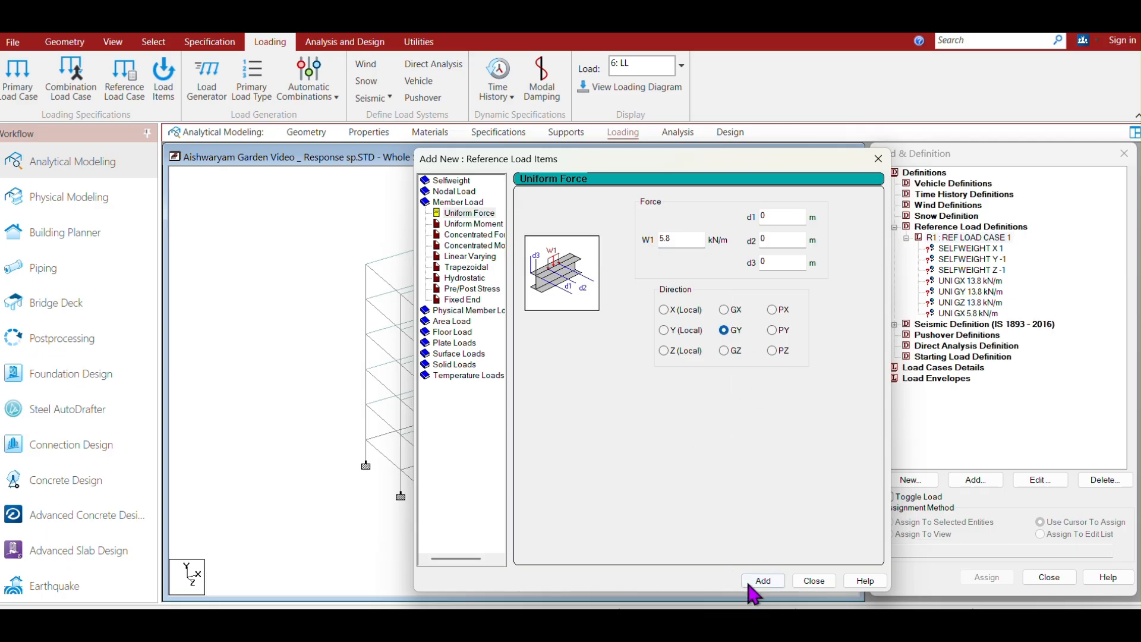
{"action": "left_click", "coordinate": [764, 582]}
{"action": "left_click", "coordinate": [724, 351]}
{"action": "left_click", "coordinate": [763, 581]}
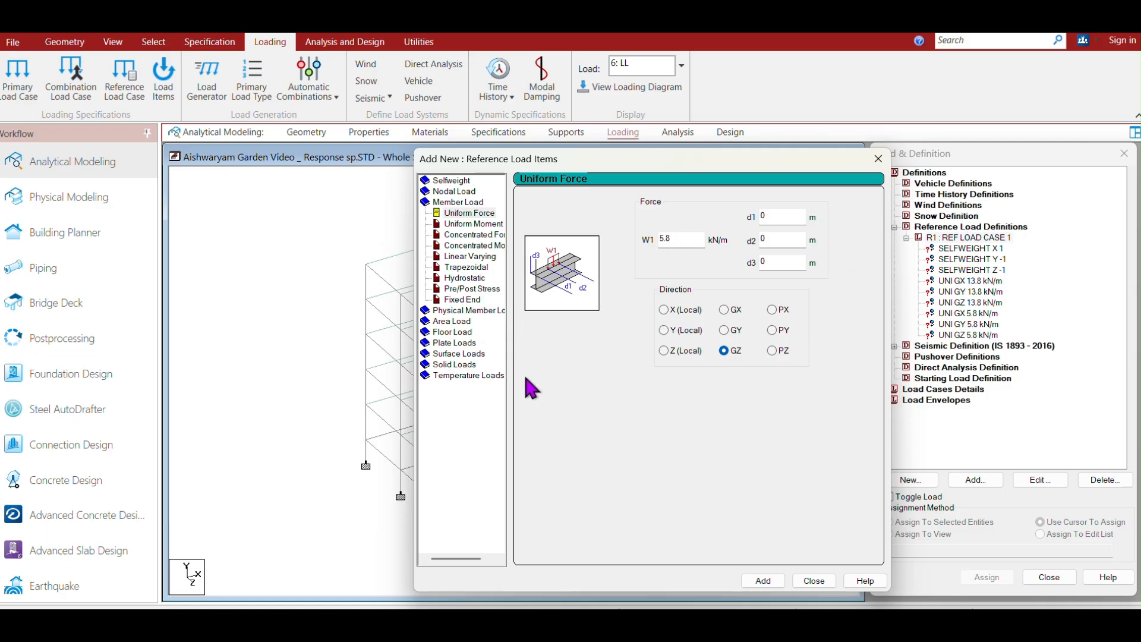
Add a floor load of 1.5 kN/m2 in Global X over the Y range 1.5 to 12.5 m.
{"action": "left_click", "coordinate": [425, 333]}
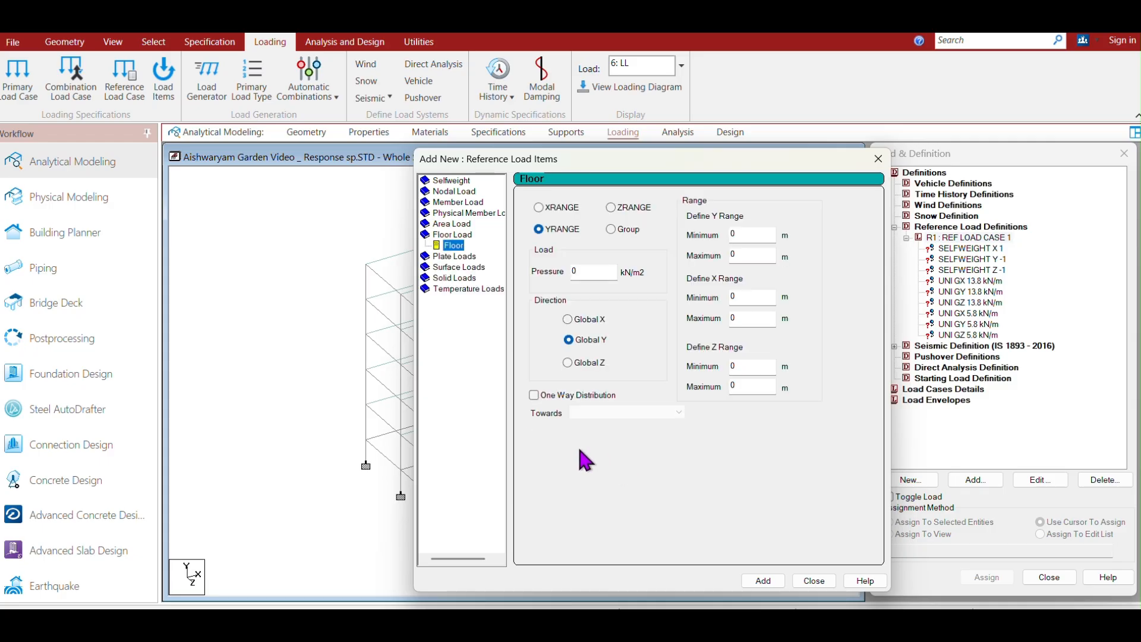
{"action": "double_click", "coordinate": [586, 272]}
{"action": "type", "text": "1.5"}
{"action": "left_click", "coordinate": [572, 320]}
{"action": "left_click_drag", "start_coordinate": [744, 233], "coordinate": [688, 228]}
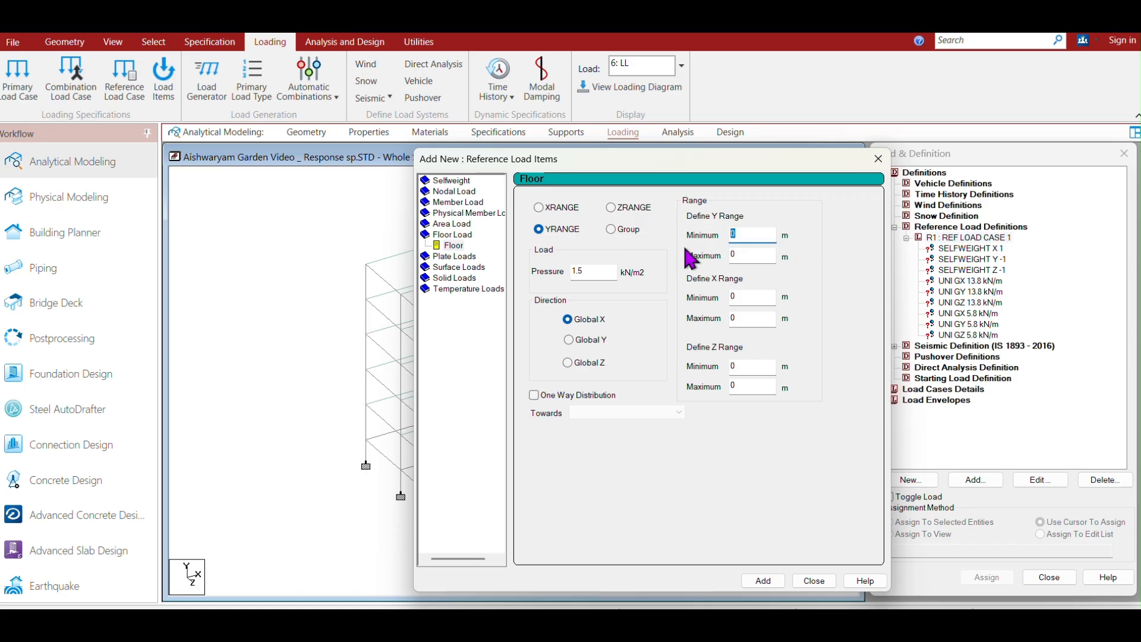
{"action": "type", "text": "1.5"}
{"action": "left_click_drag", "start_coordinate": [756, 256], "coordinate": [693, 252]}
{"action": "type", "text": "12.5"}
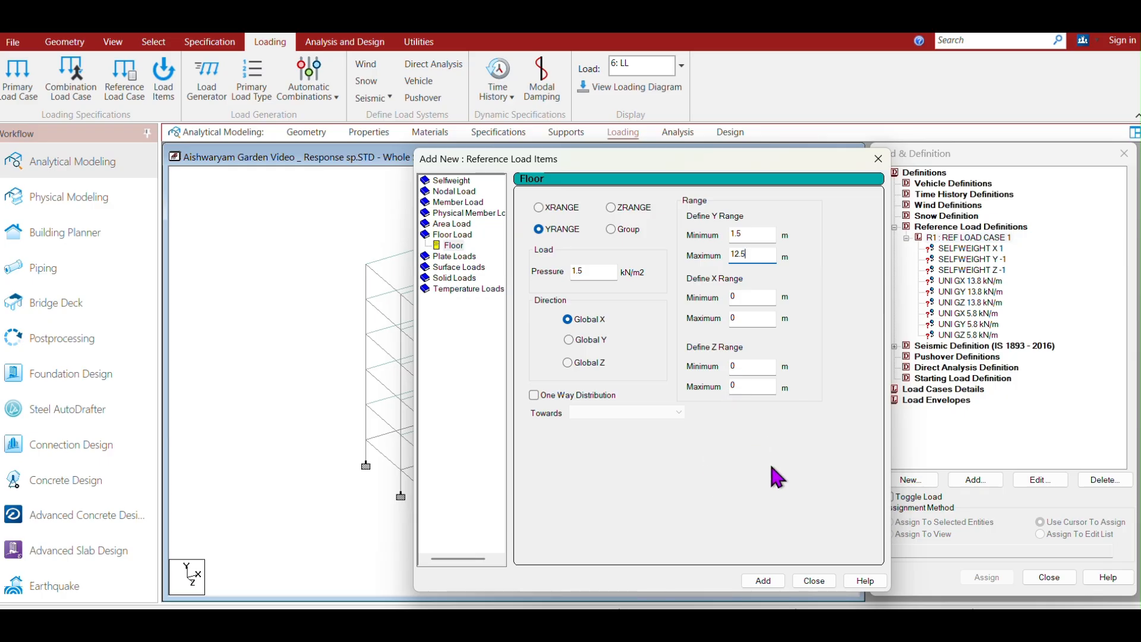
{"action": "left_click", "coordinate": [763, 581]}
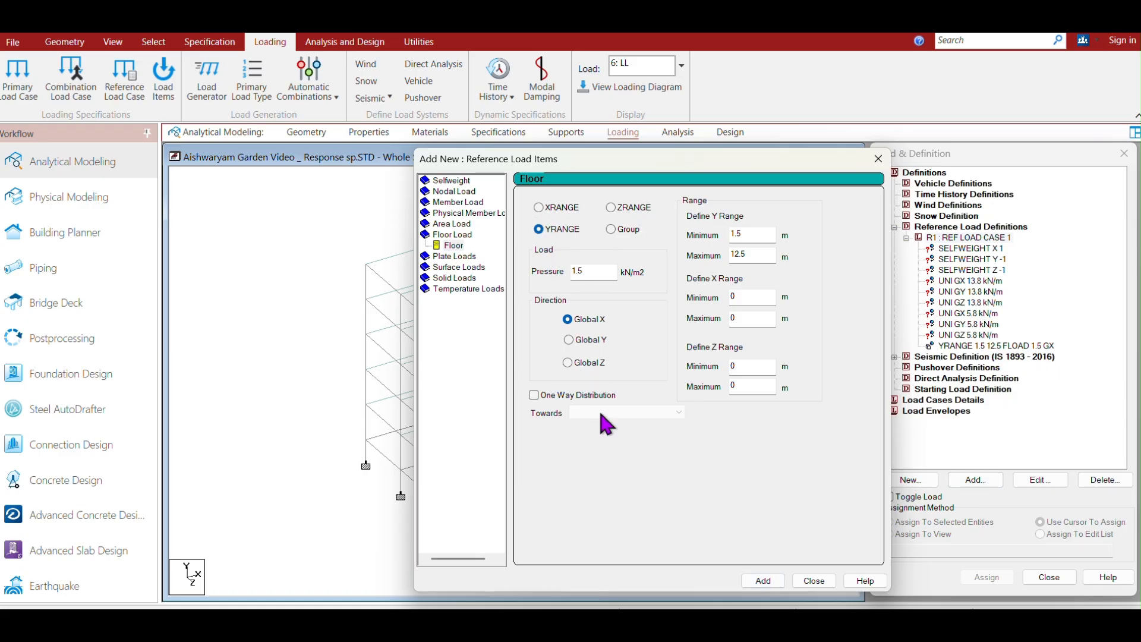
Add the same 1.5 kN/m2 floor load in the Global Y and Global Z directions.
{"action": "left_click", "coordinate": [568, 340]}
{"action": "left_click", "coordinate": [763, 580]}
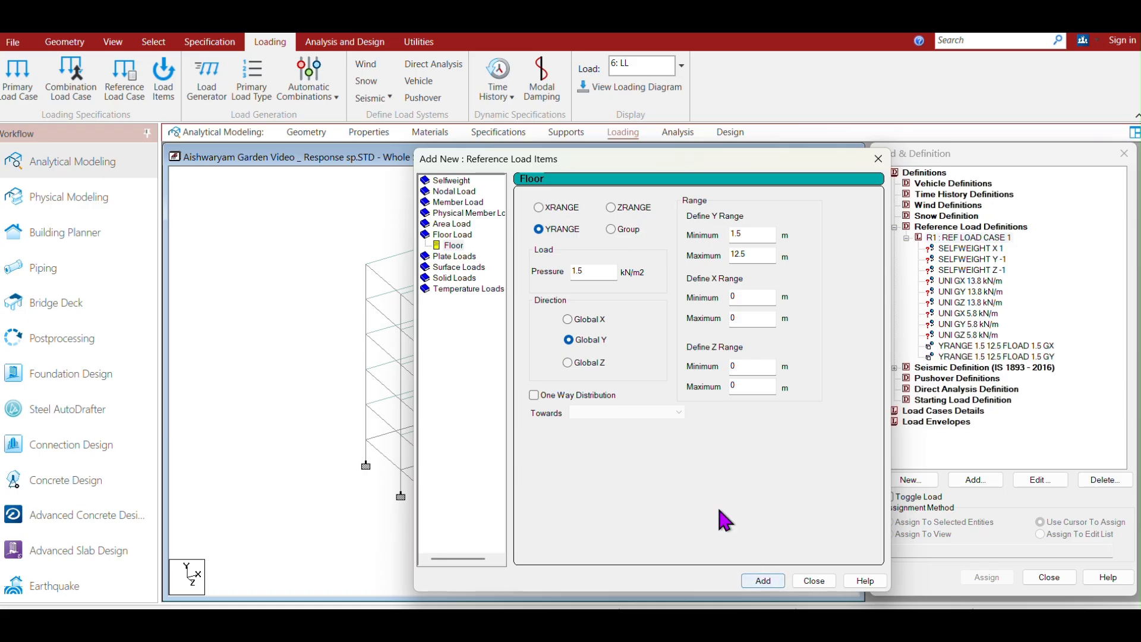
{"action": "left_click", "coordinate": [568, 362]}
{"action": "left_click", "coordinate": [776, 575]}
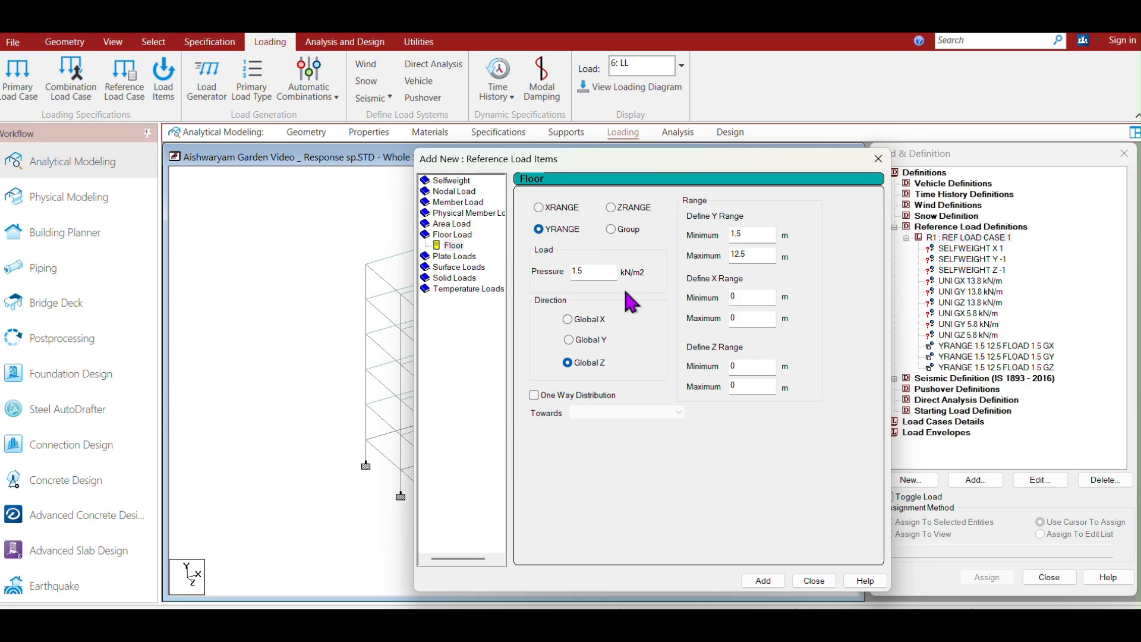
Add a floor load of 2.0 kN/m2 in Global X over the Y range 12.5 to 15.5 m.
{"action": "double_click", "coordinate": [588, 272]}
{"action": "type", "text": "2.0"}
{"action": "left_click", "coordinate": [567, 320]}
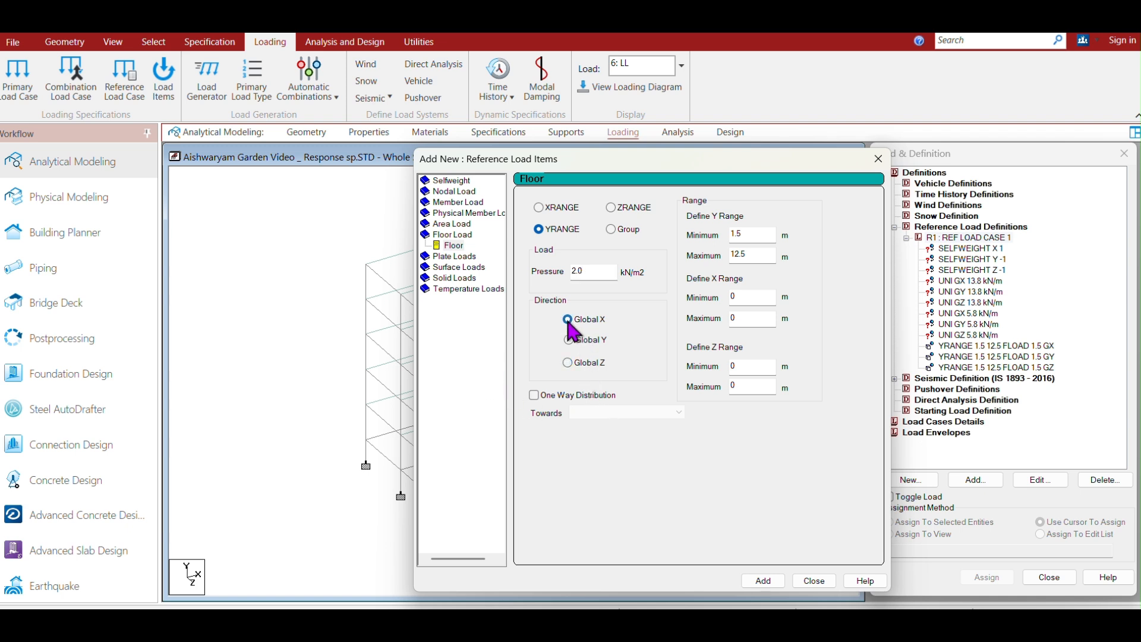
{"action": "double_click", "coordinate": [748, 234]}
{"action": "type", "text": "12.5"}
{"action": "double_click", "coordinate": [753, 255]}
{"action": "type", "text": "15.5"}
{"action": "left_click", "coordinate": [769, 582]}
Add the same 2.0 kN/m2 floor load in the Global Y and Global Z directions.
{"action": "left_click", "coordinate": [569, 340]}
{"action": "left_click", "coordinate": [763, 581]}
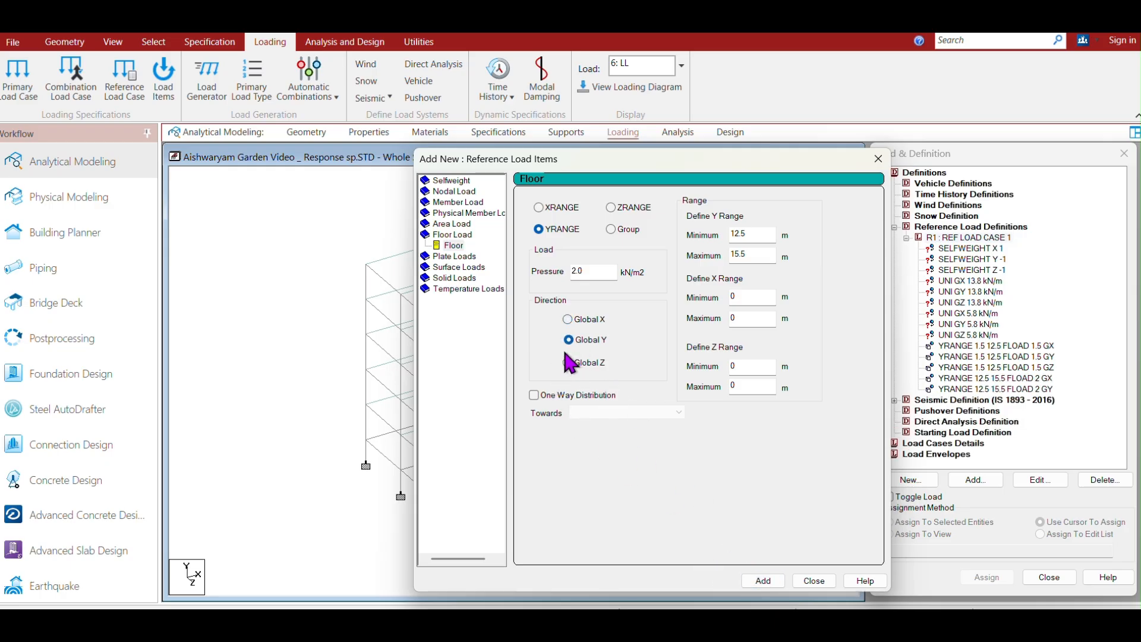
{"action": "left_click", "coordinate": [568, 363]}
{"action": "left_click", "coordinate": [763, 581]}
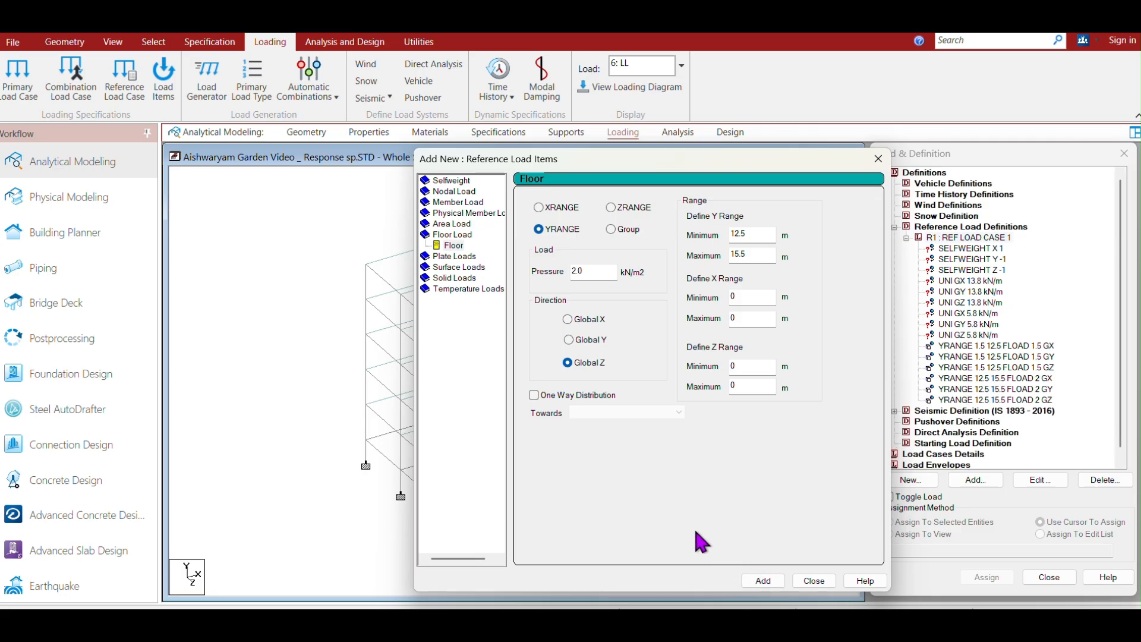
Open the Calculator utility and work out the reduced floor pressure, then close it.
{"action": "double_click", "coordinate": [586, 270]}
{"action": "left_click", "coordinate": [419, 43]}
{"action": "left_click", "coordinate": [612, 80]}
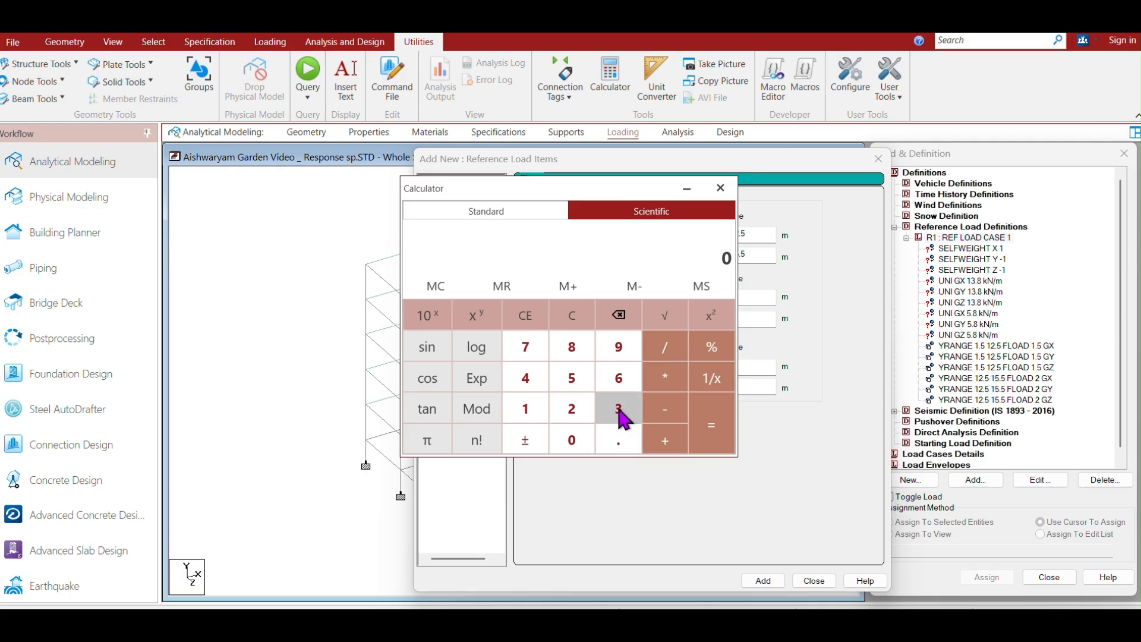
{"action": "left_click", "coordinate": [574, 416]}
{"action": "left_click", "coordinate": [623, 442]}
{"action": "left_click", "coordinate": [577, 380]}
{"action": "left_click", "coordinate": [671, 379]}
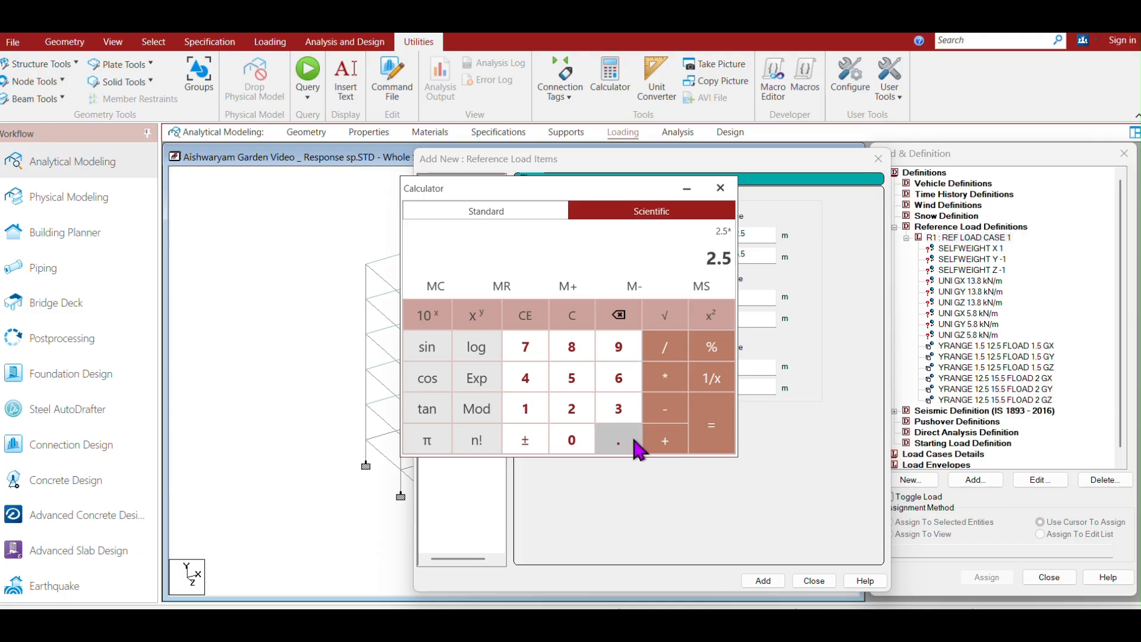
{"action": "left_click", "coordinate": [574, 410]}
{"action": "left_click", "coordinate": [574, 380]}
{"action": "left_click", "coordinate": [712, 348]}
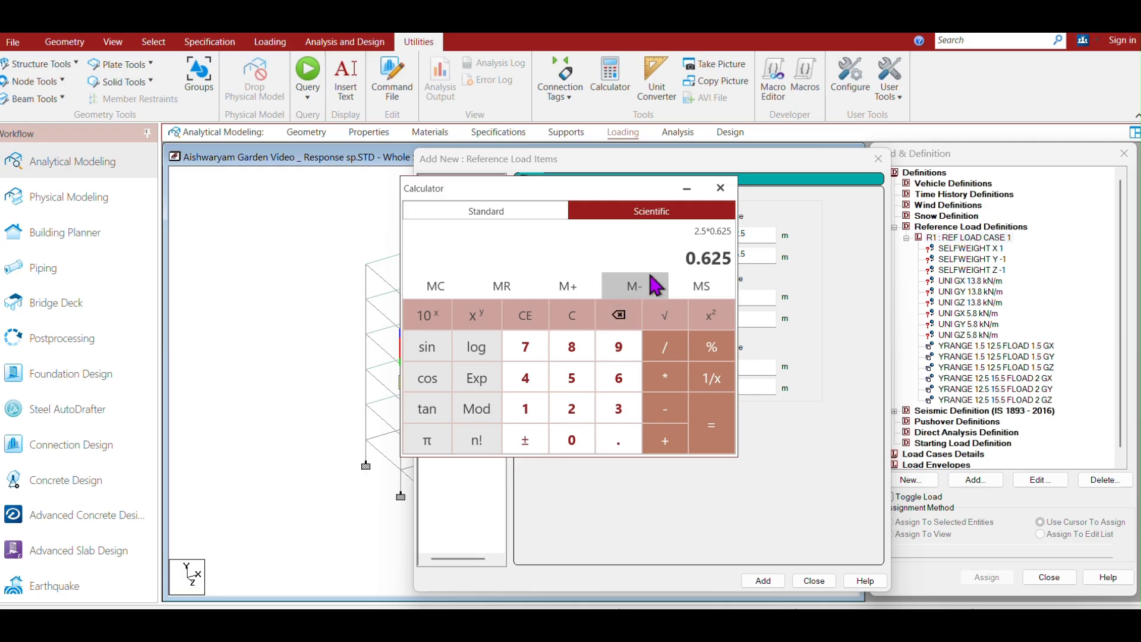
{"action": "left_click", "coordinate": [721, 188]}
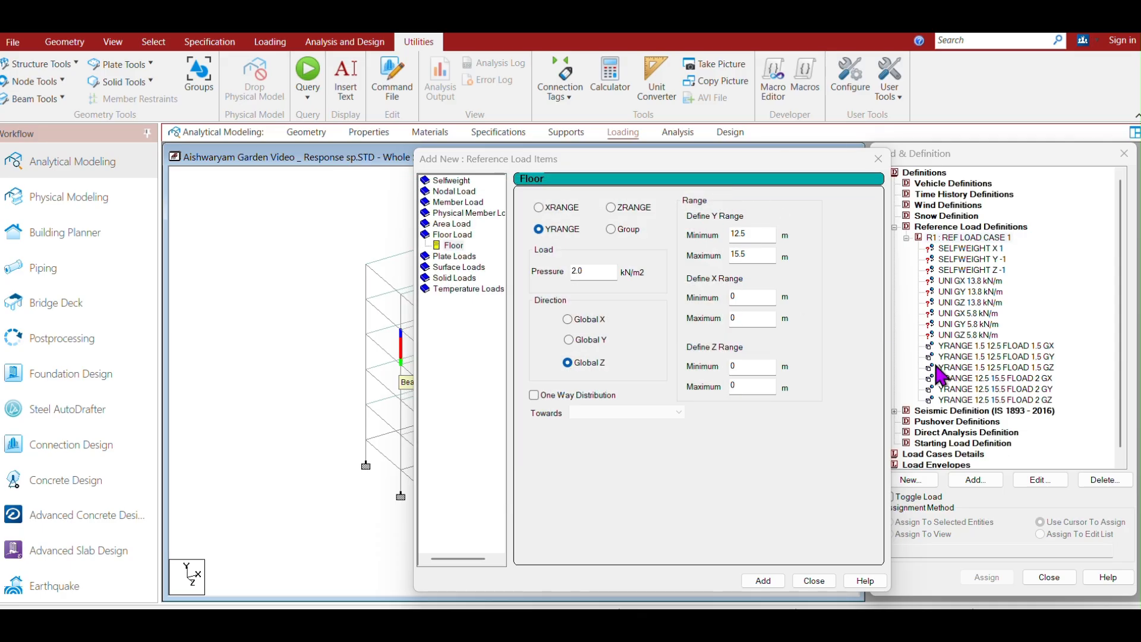
Add a floor load of 0.625 kN/m2 in Global X over the Y range 1.5 to 12.5 m.
{"action": "double_click", "coordinate": [592, 275]}
{"action": "type", "text": "0.625"}
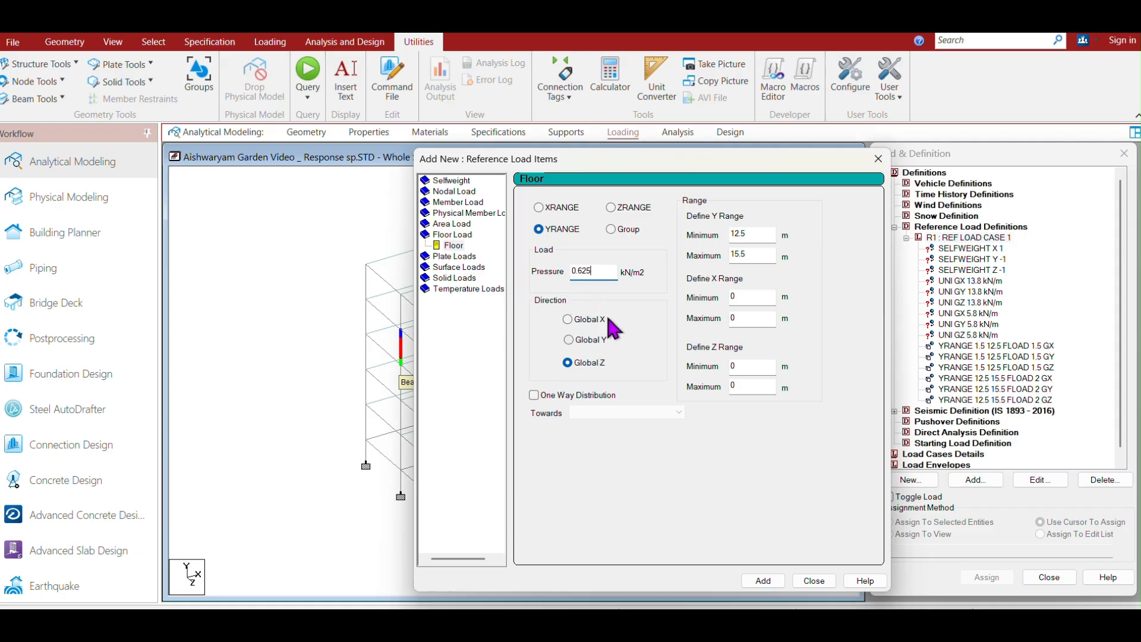
{"action": "left_click", "coordinate": [568, 319]}
{"action": "double_click", "coordinate": [753, 234]}
{"action": "type", "text": "1.5"}
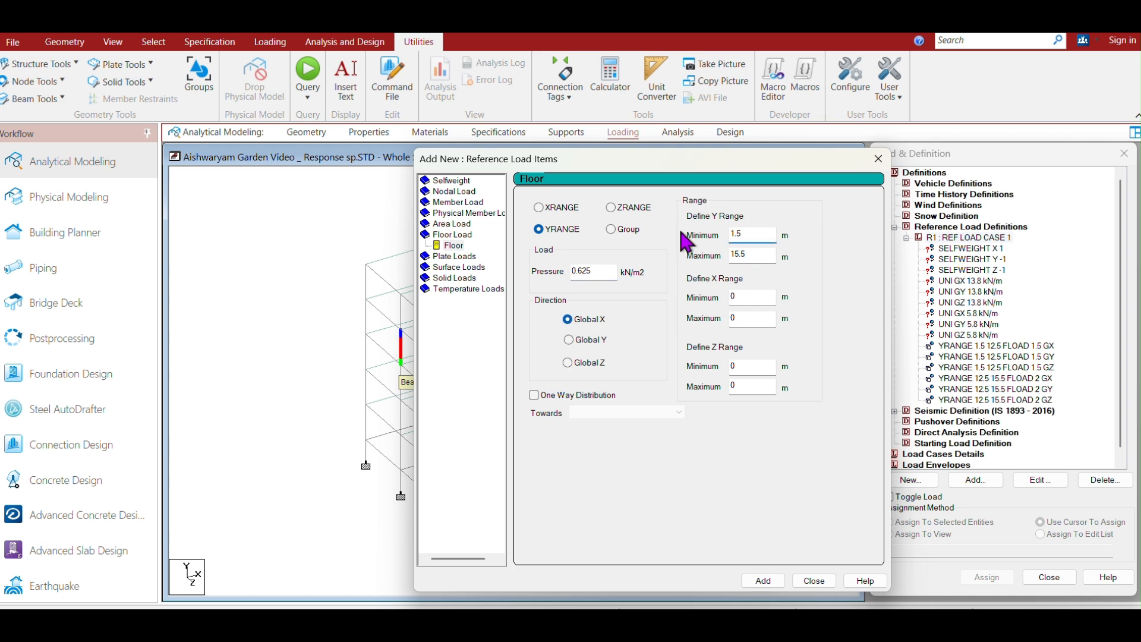
{"action": "double_click", "coordinate": [751, 255]}
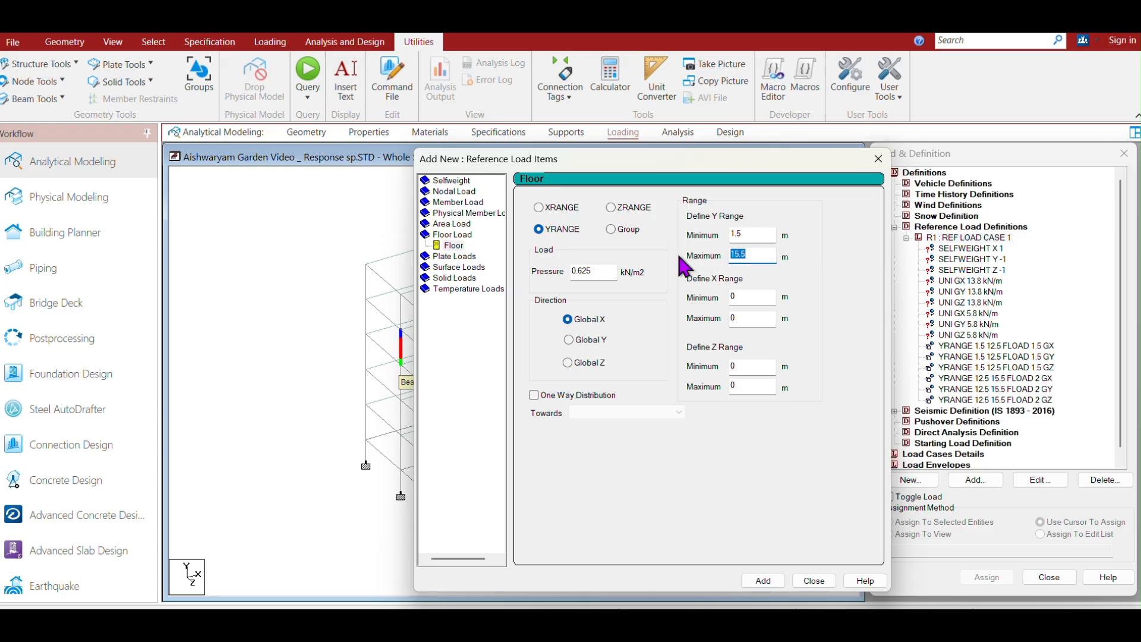
{"action": "type", "text": "12.5"}
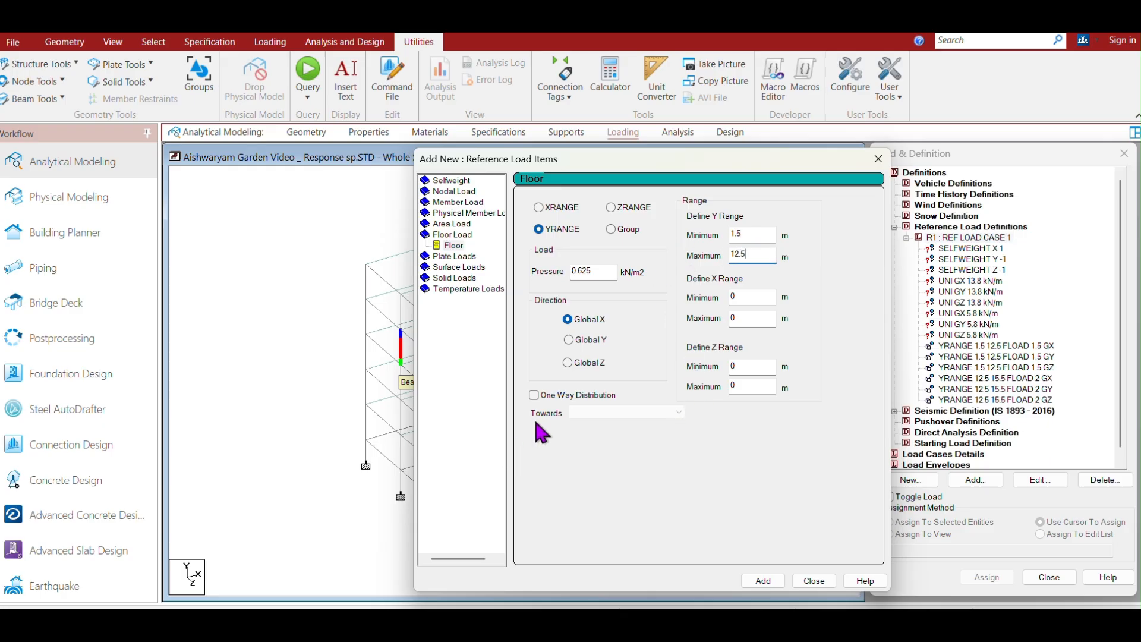
{"action": "left_click", "coordinate": [769, 582]}
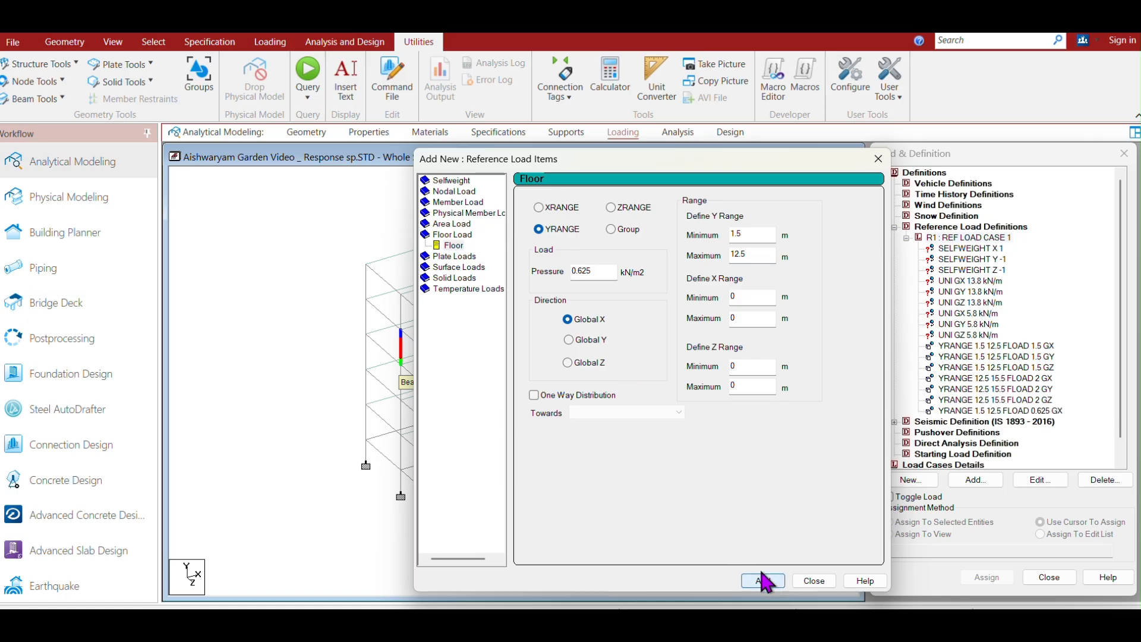
Add the same 0.625 kN/m2 floor load in Global Y and Global Z, then close the dialog.
{"action": "left_click", "coordinate": [569, 340]}
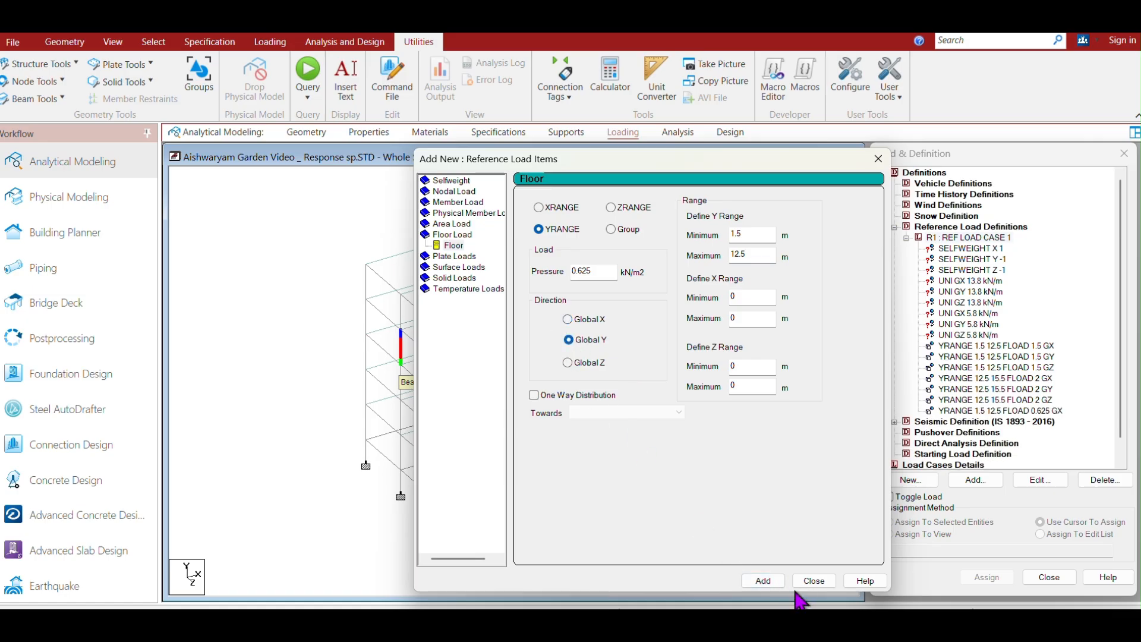
{"action": "left_click", "coordinate": [766, 581]}
{"action": "left_click", "coordinate": [568, 362]}
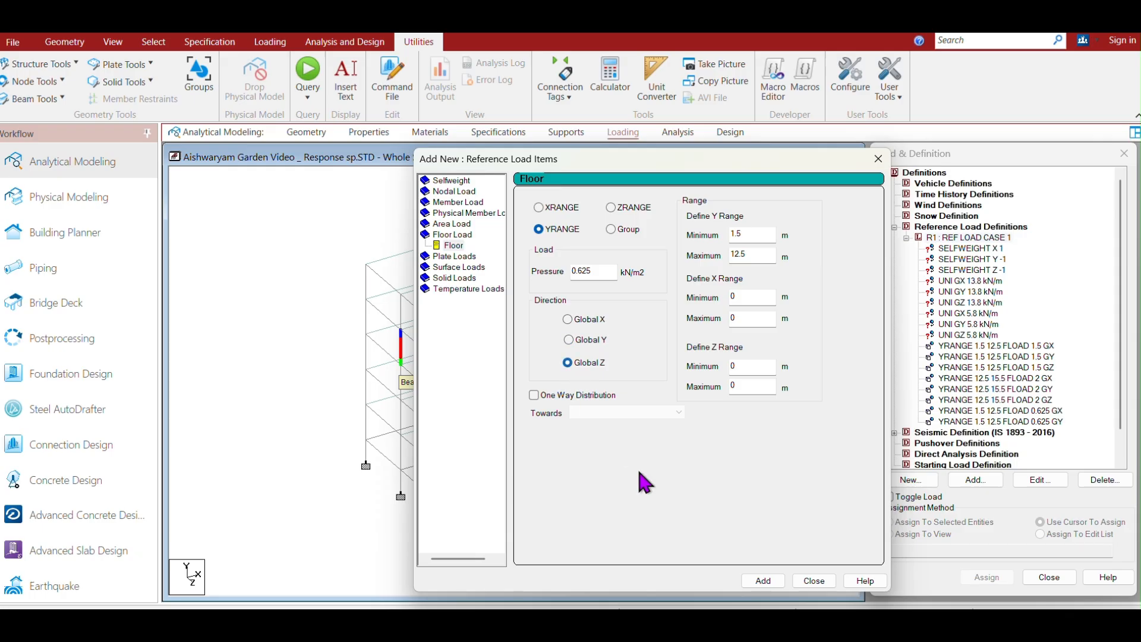
{"action": "left_click", "coordinate": [770, 582]}
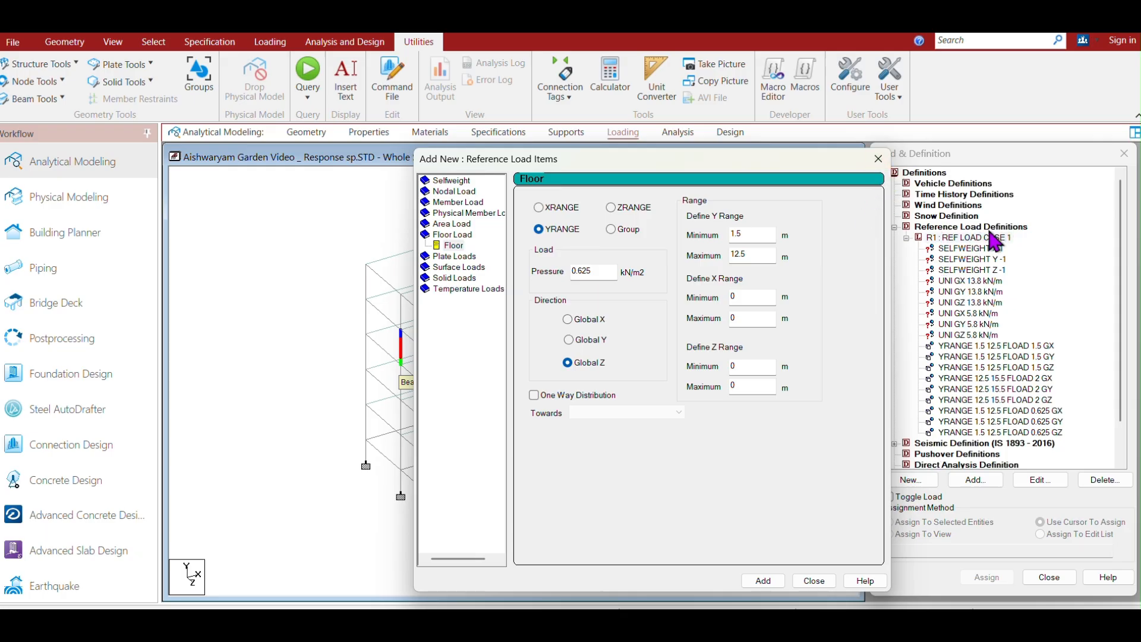
{"action": "left_click", "coordinate": [878, 159]}
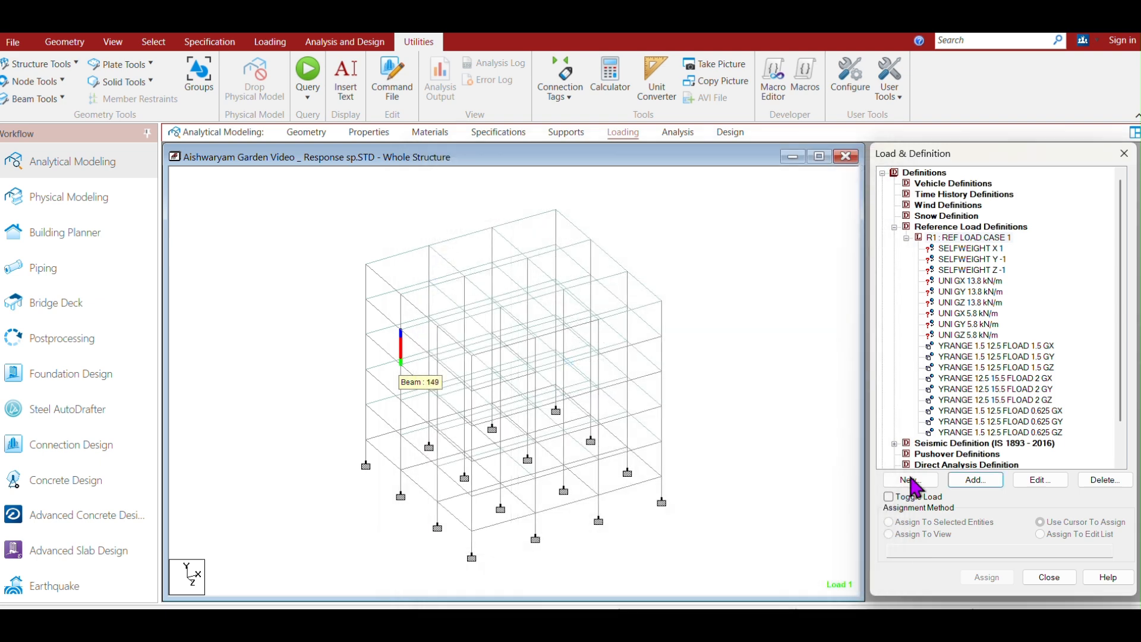
Assign the X-direction selfweight item to the whole view.
{"action": "left_click", "coordinate": [725, 300]}
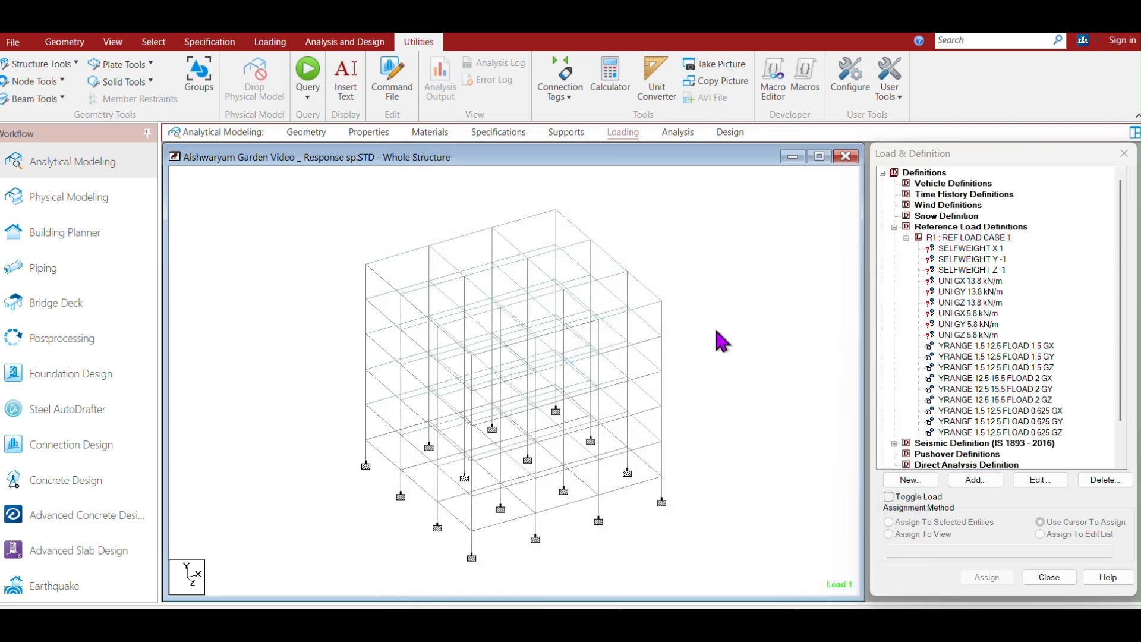
{"action": "left_click", "coordinate": [961, 250]}
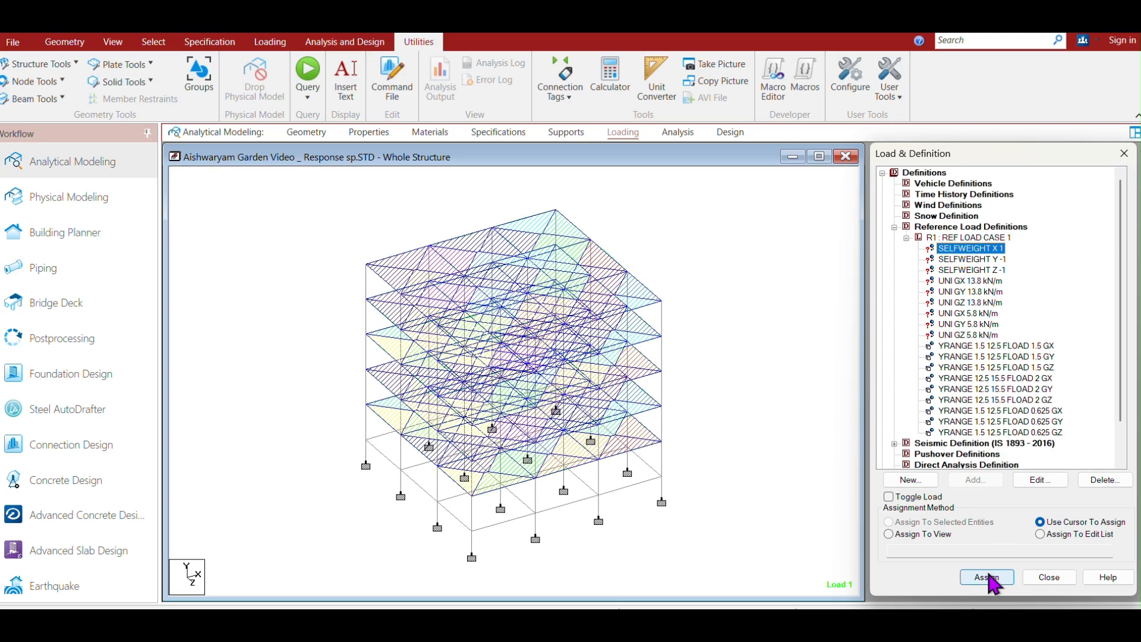
{"action": "left_click", "coordinate": [889, 534]}
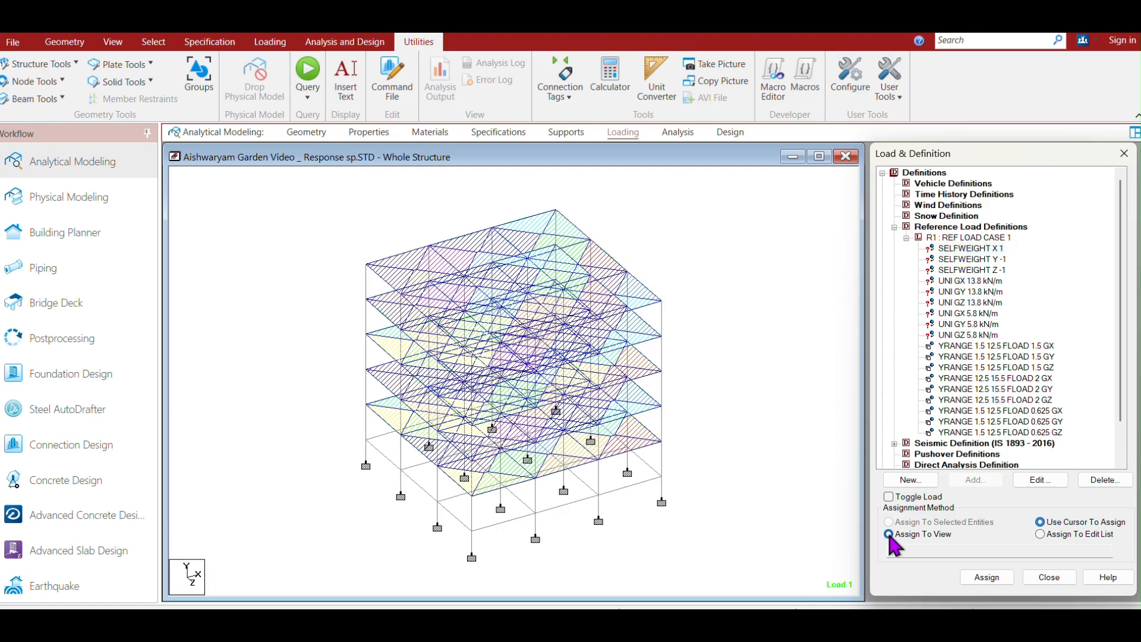
{"action": "left_click", "coordinate": [987, 578]}
{"action": "left_click", "coordinate": [1039, 420]}
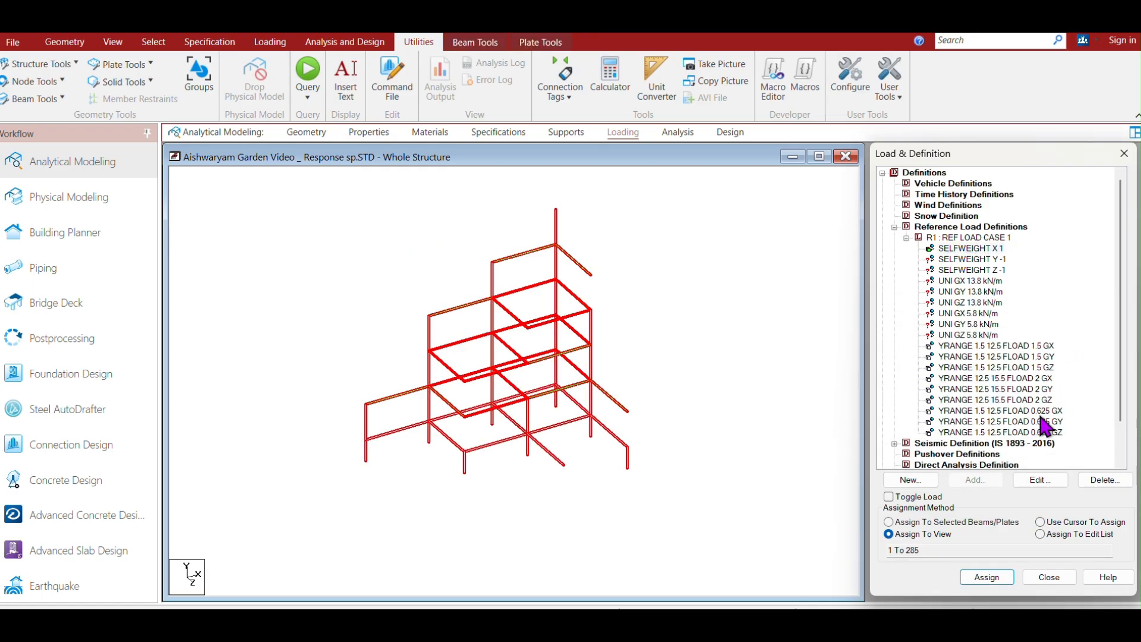
Edit the Y-direction selfweight item and change its factor to 1.
{"action": "left_click", "coordinate": [972, 260]}
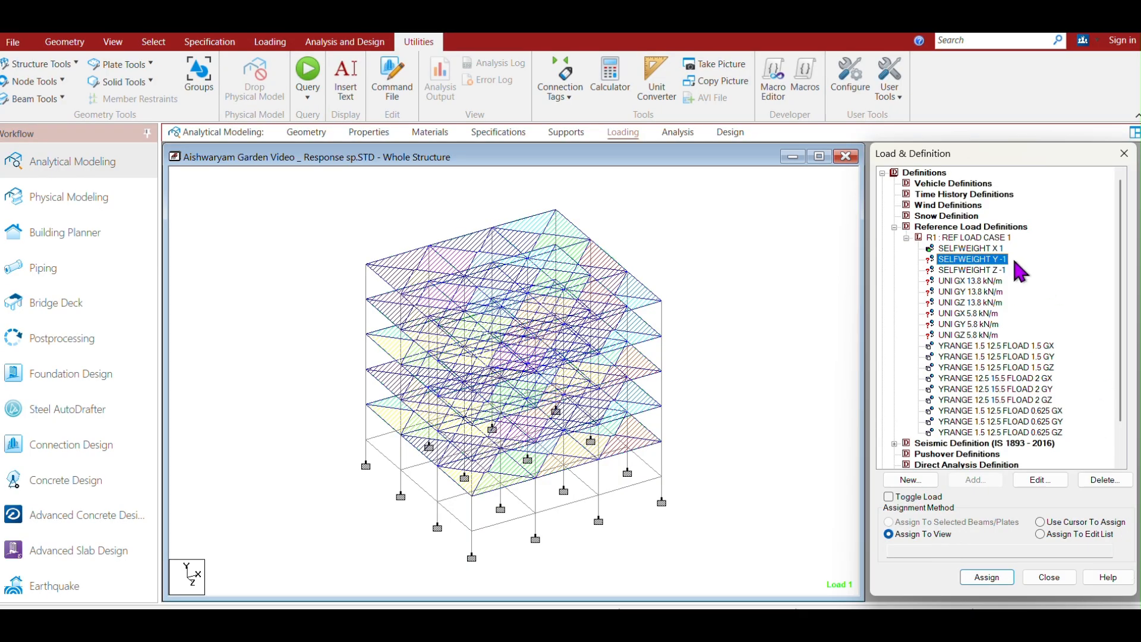
{"action": "left_click", "coordinate": [1040, 480]}
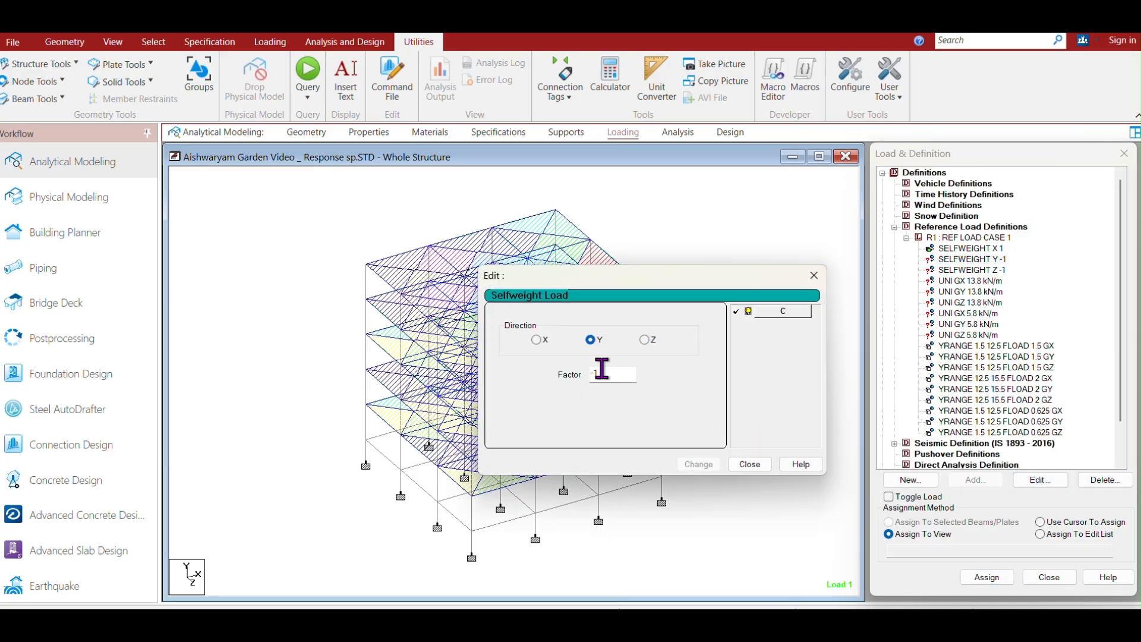
{"action": "left_click_drag", "start_coordinate": [602, 373], "coordinate": [490, 362]}
{"action": "type", "text": "1"}
{"action": "left_click", "coordinate": [686, 465]}
{"action": "left_click", "coordinate": [816, 276]}
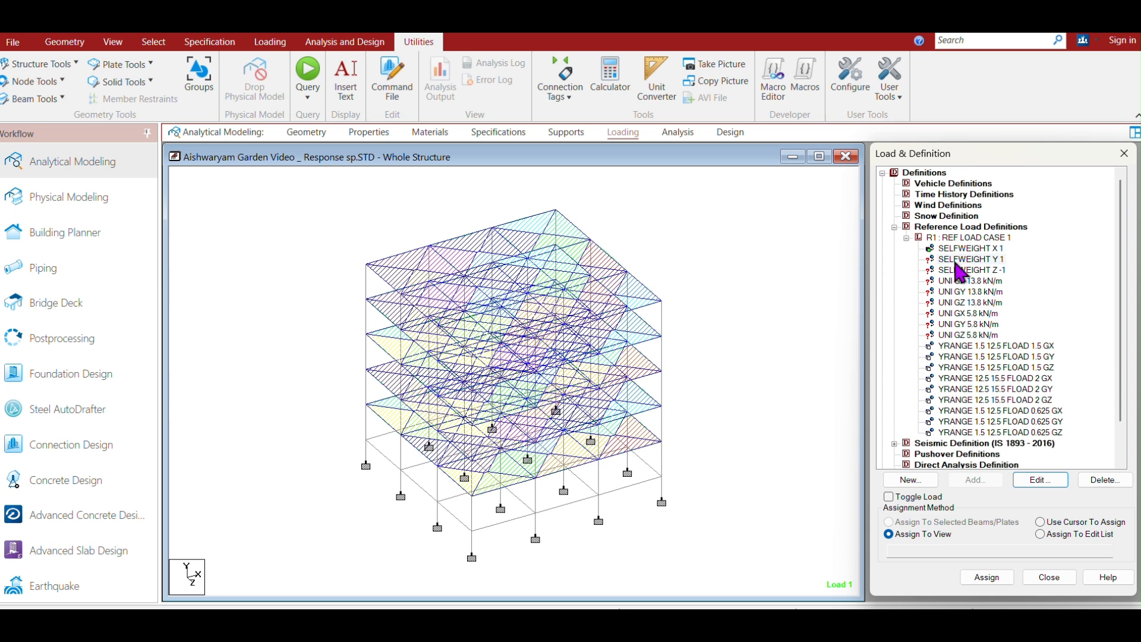
Assign the Y-direction selfweight item to the whole view.
{"action": "left_click", "coordinate": [958, 262]}
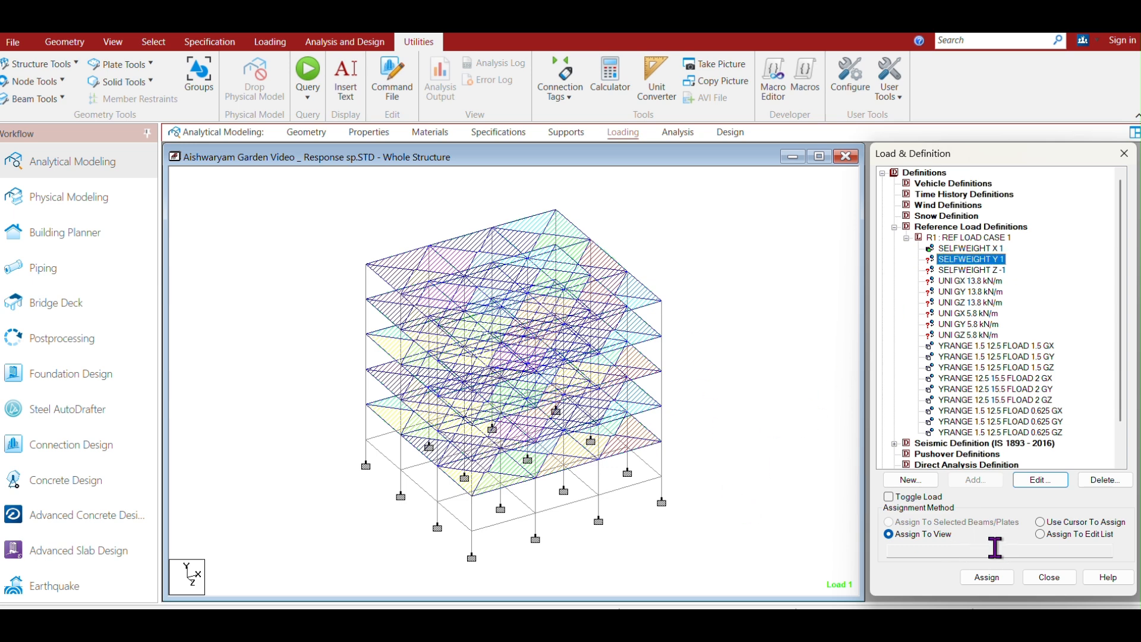
{"action": "left_click", "coordinate": [987, 577]}
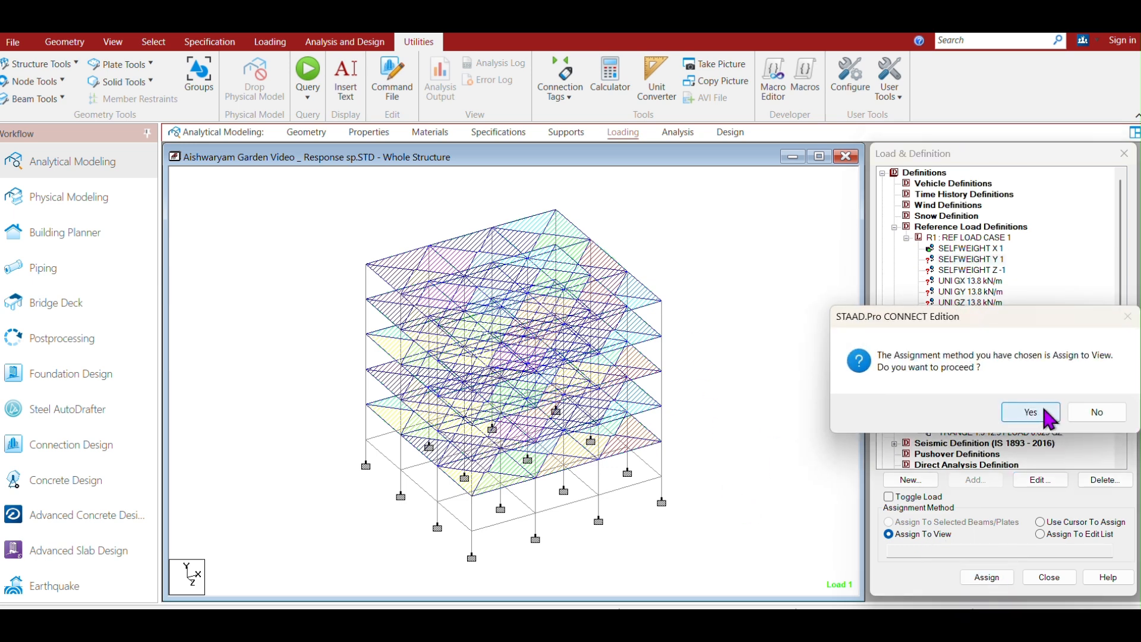
{"action": "left_click", "coordinate": [1024, 410]}
Edit the Z-direction selfweight item and change its factor to 1.
{"action": "left_click", "coordinate": [1000, 272]}
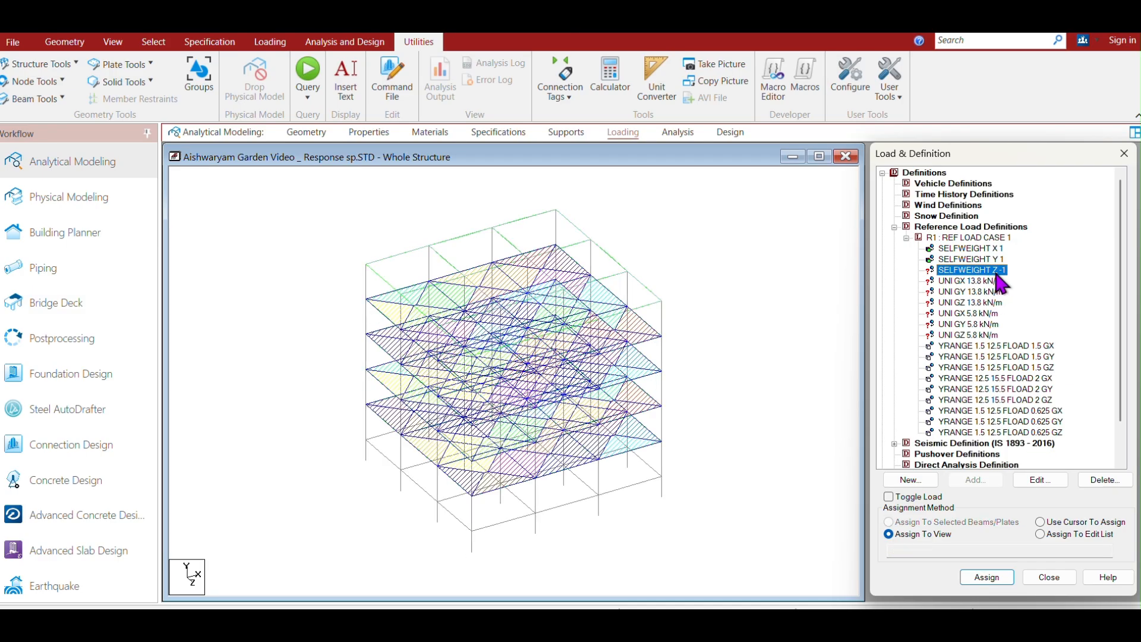
{"action": "left_click", "coordinate": [1041, 480]}
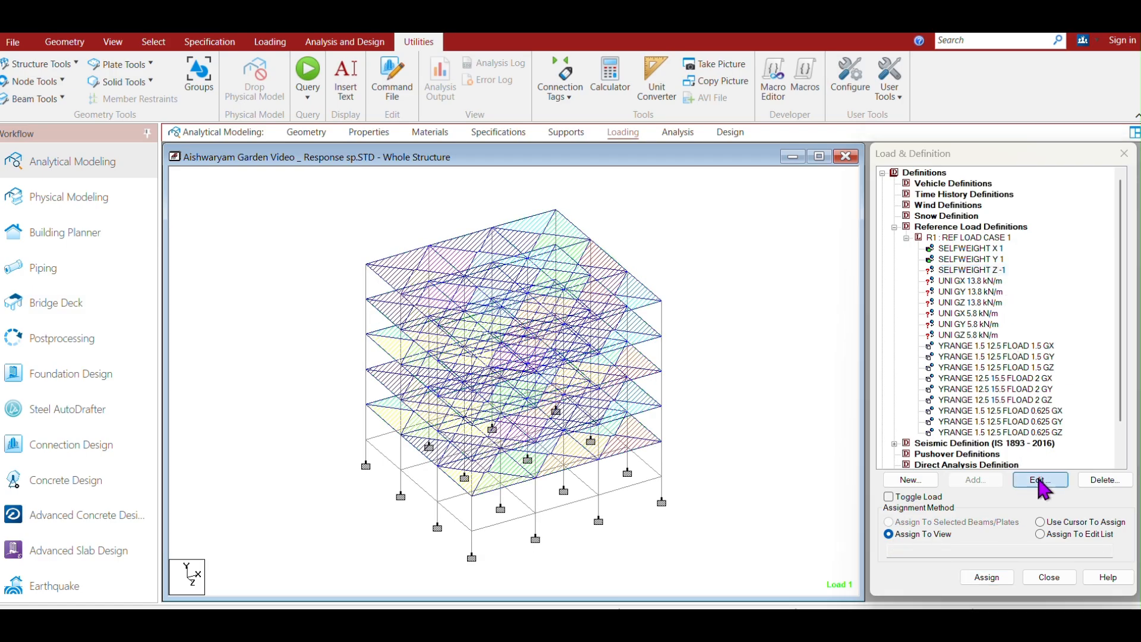
{"action": "left_click_drag", "start_coordinate": [609, 374], "coordinate": [523, 358]}
{"action": "type", "text": "1"}
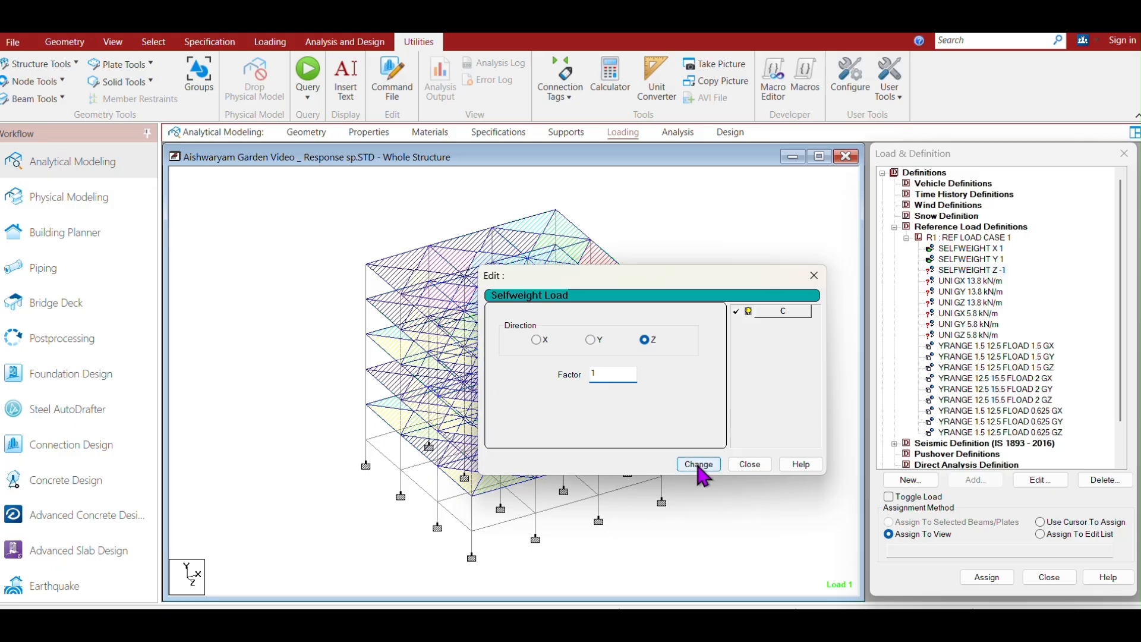
{"action": "left_click", "coordinate": [752, 466]}
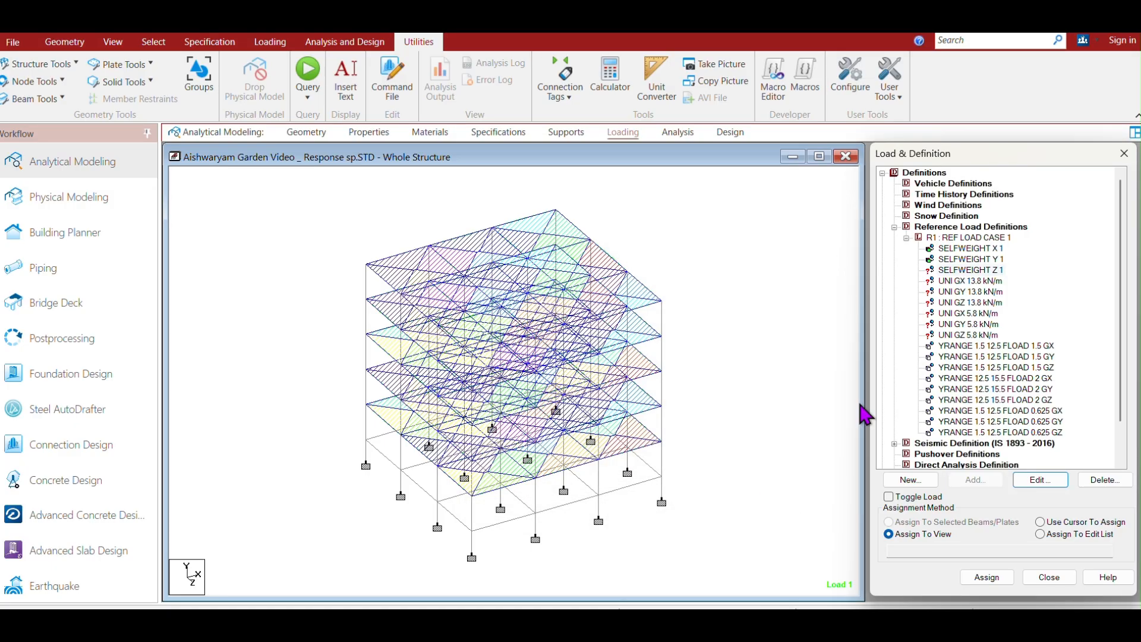
Assign the Z-direction selfweight item to the whole view.
{"action": "left_click", "coordinate": [986, 270]}
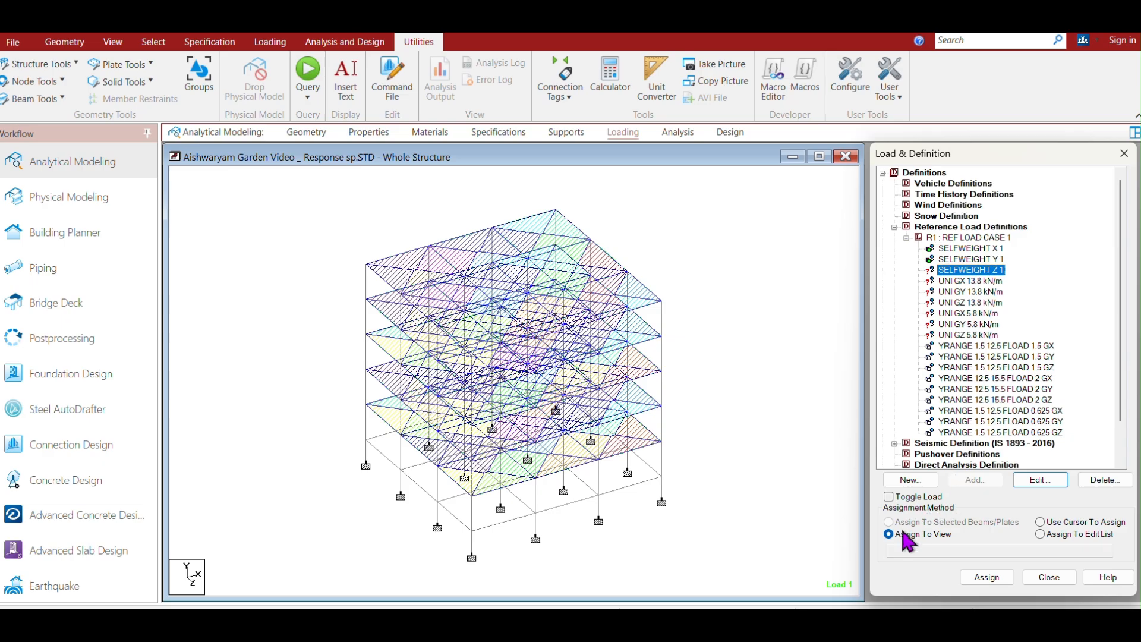
{"action": "left_click", "coordinate": [991, 580]}
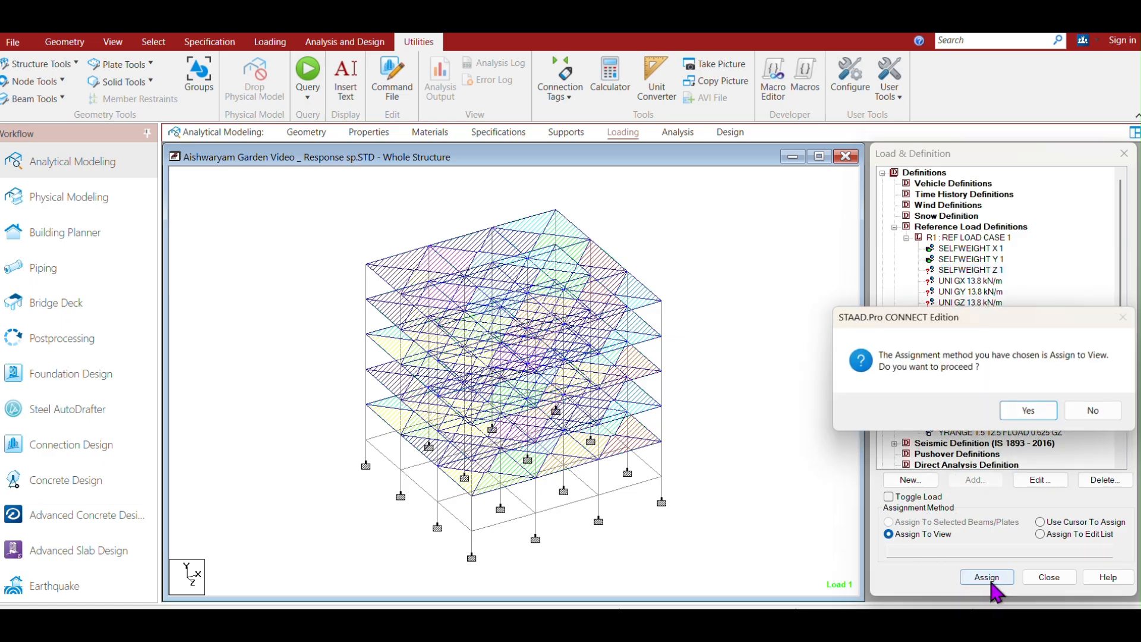
{"action": "left_click", "coordinate": [1034, 412]}
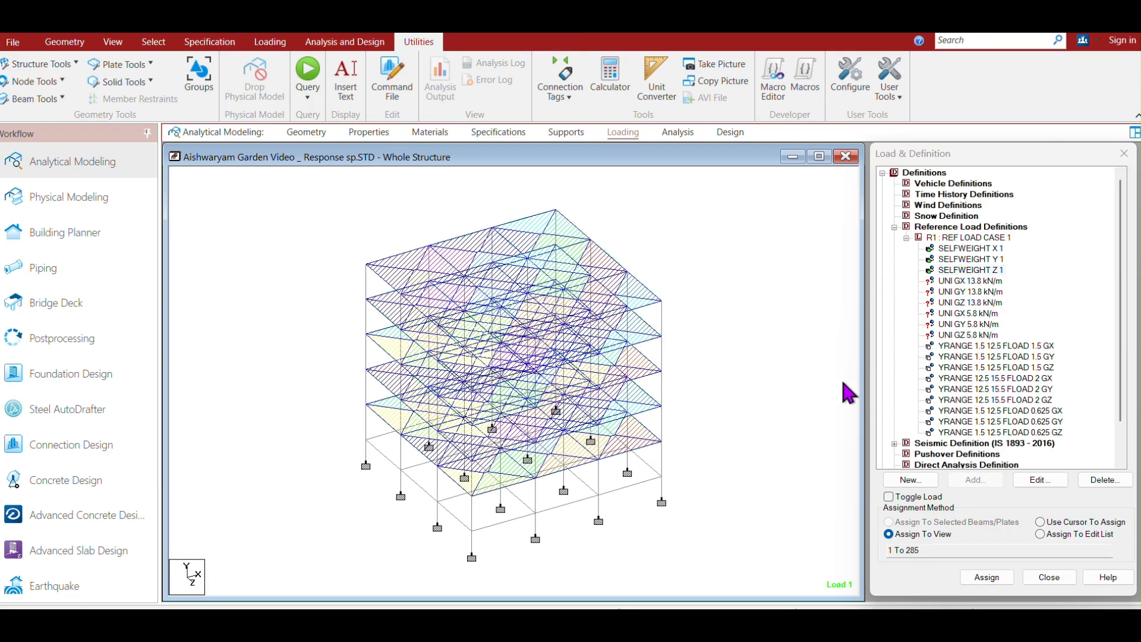
Select all beams parallel to X and Z and assign the UNI GX 13.8 kN/m load to them.
{"action": "left_click", "coordinate": [958, 282]}
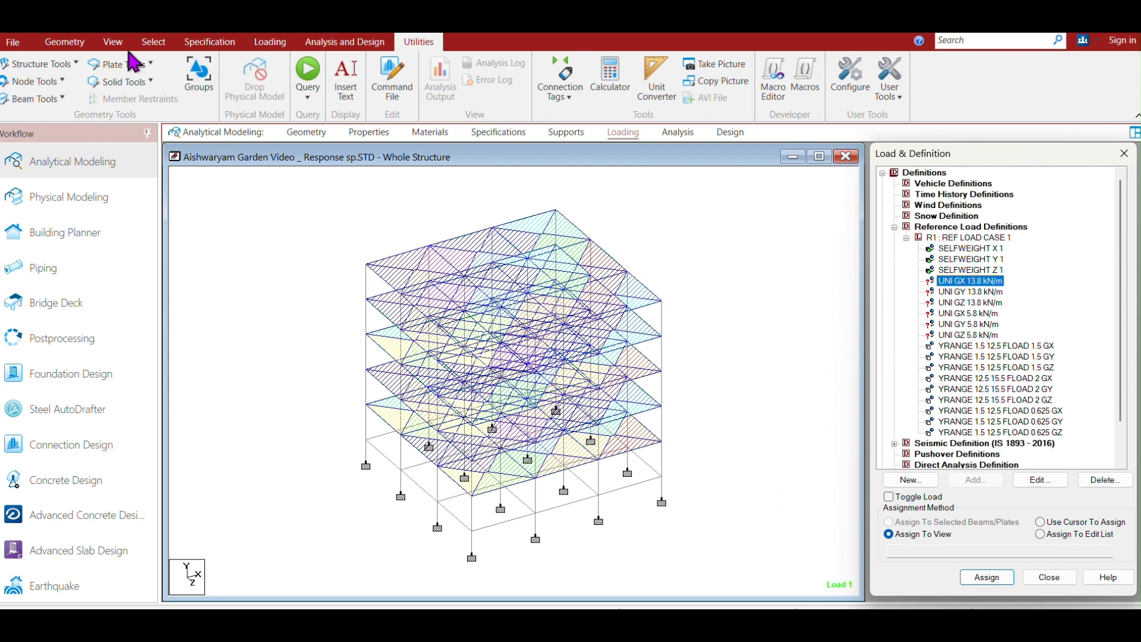
{"action": "left_click", "coordinate": [113, 41]}
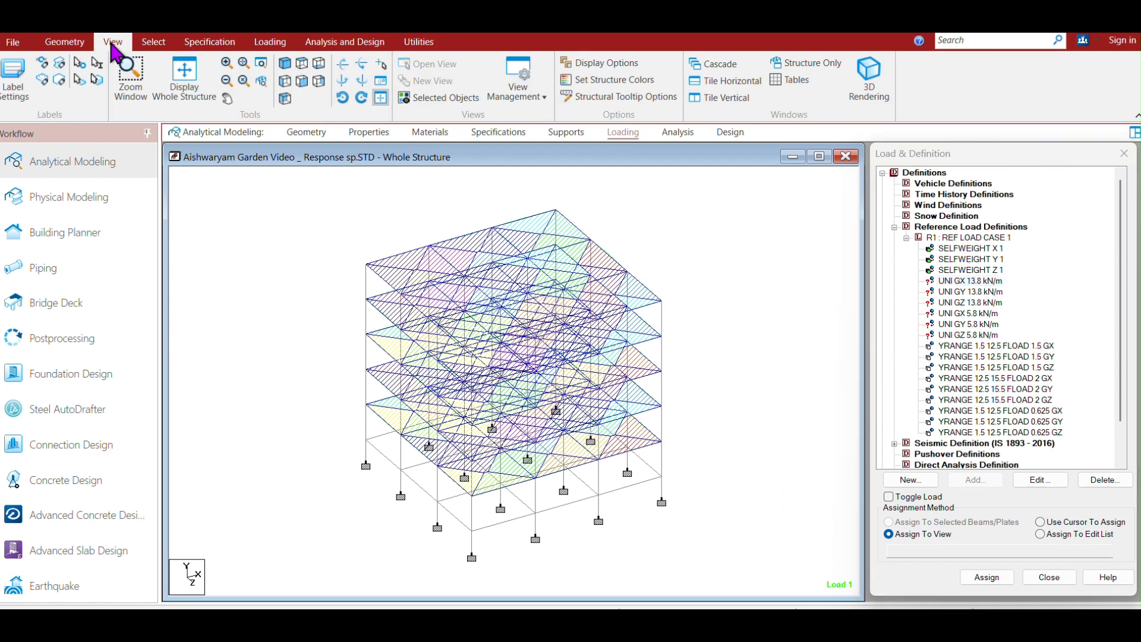
{"action": "left_click", "coordinate": [301, 80]}
{"action": "left_click_drag", "start_coordinate": [693, 523], "coordinate": [327, 268]}
{"action": "left_click", "coordinate": [434, 100]}
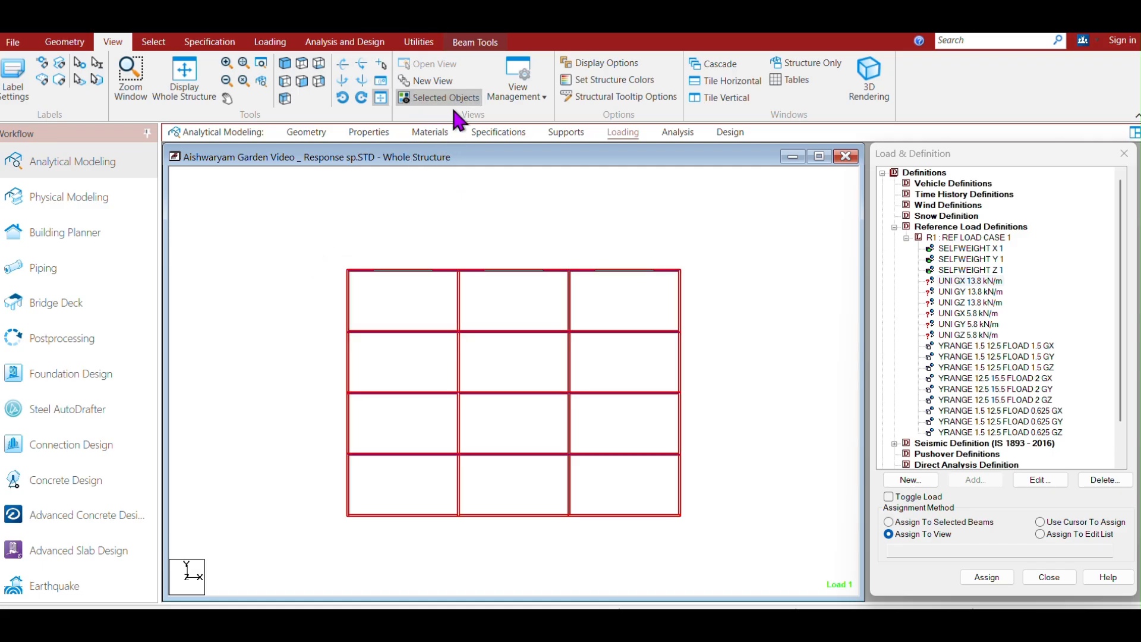
{"action": "left_click", "coordinate": [286, 64]}
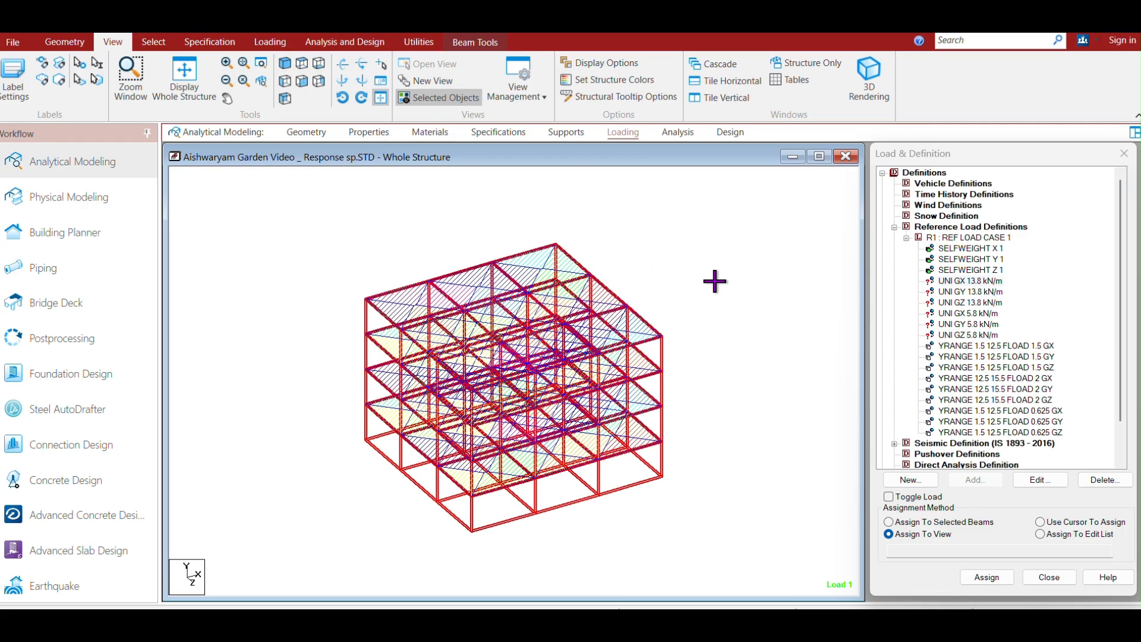
{"action": "left_click", "coordinate": [714, 277]}
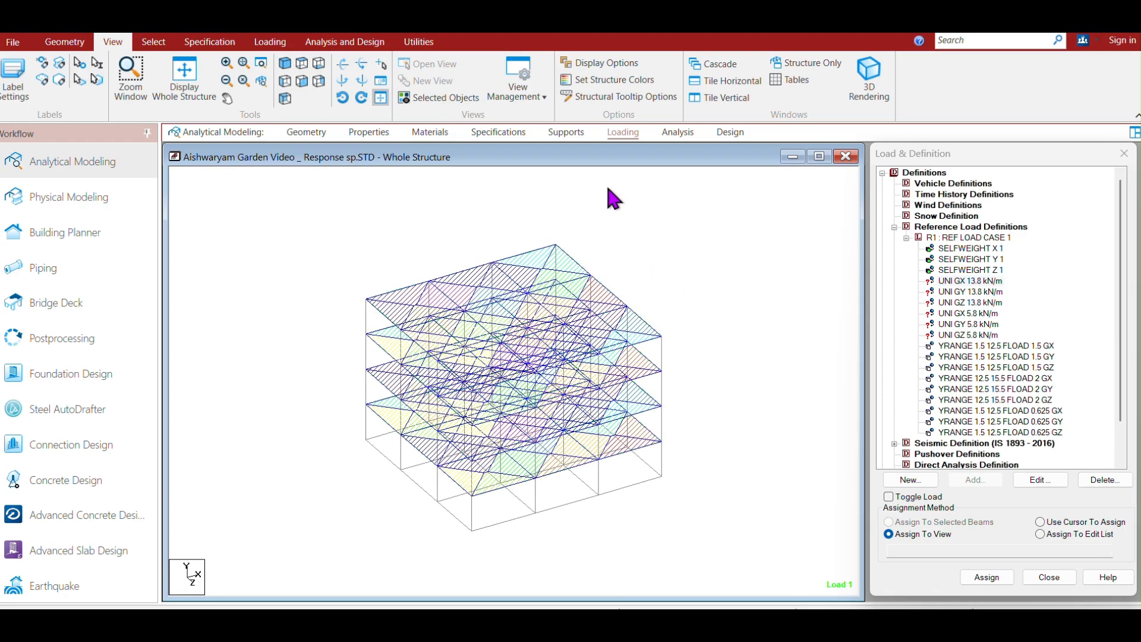
{"action": "left_click", "coordinate": [149, 44]}
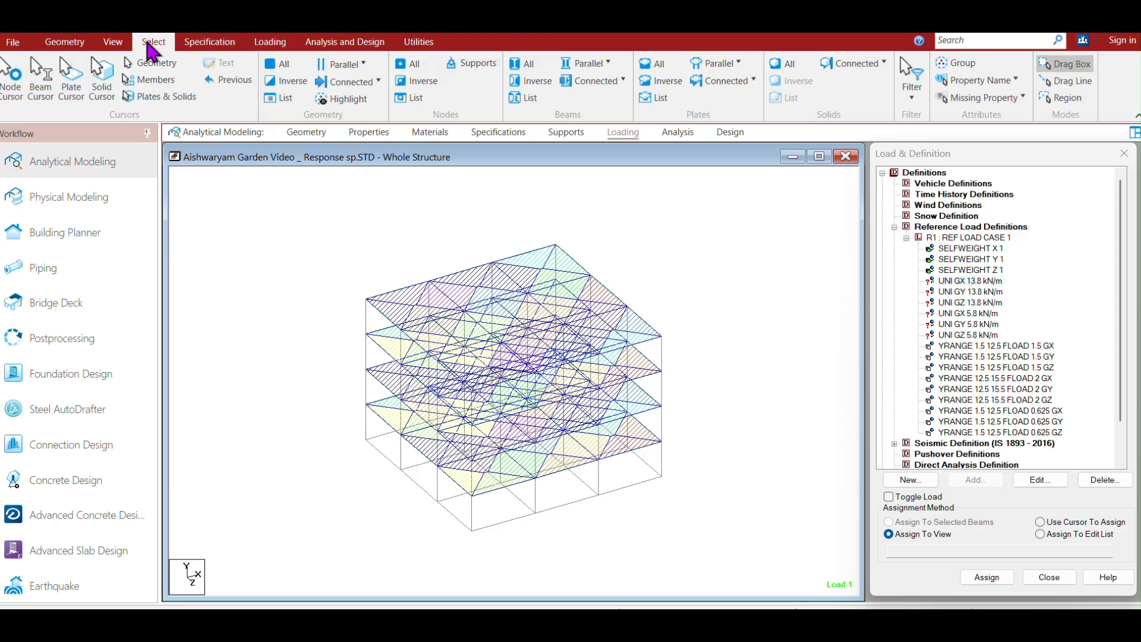
{"action": "left_click", "coordinate": [587, 67]}
{"action": "left_click", "coordinate": [594, 92]}
{"action": "left_click", "coordinate": [585, 67]}
{"action": "left_click", "coordinate": [591, 124]}
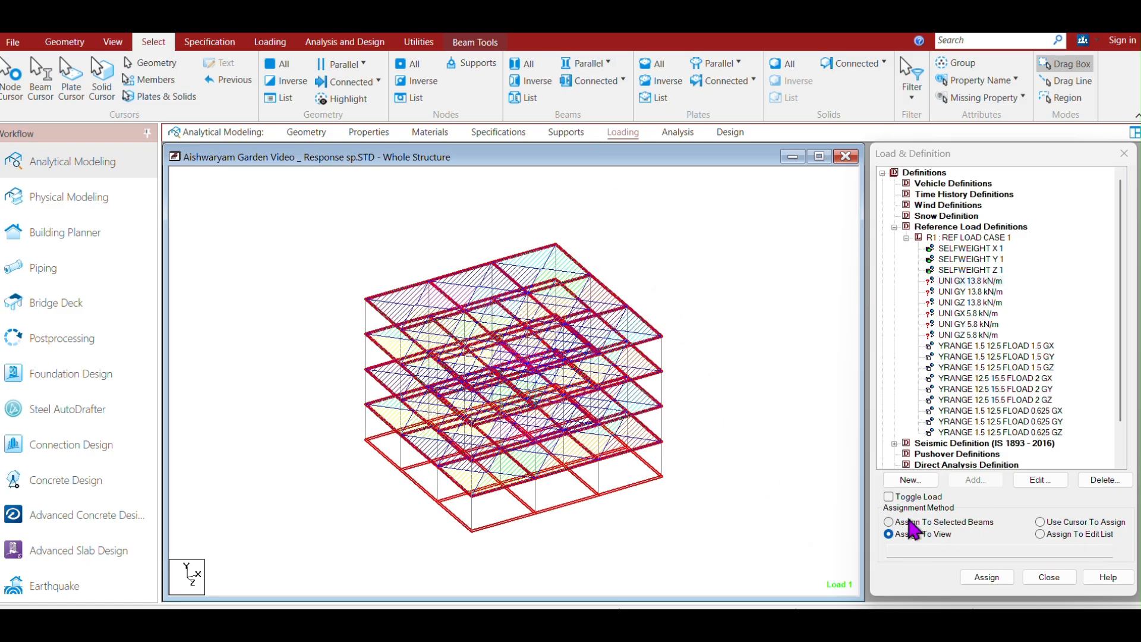
{"action": "left_click", "coordinate": [889, 522]}
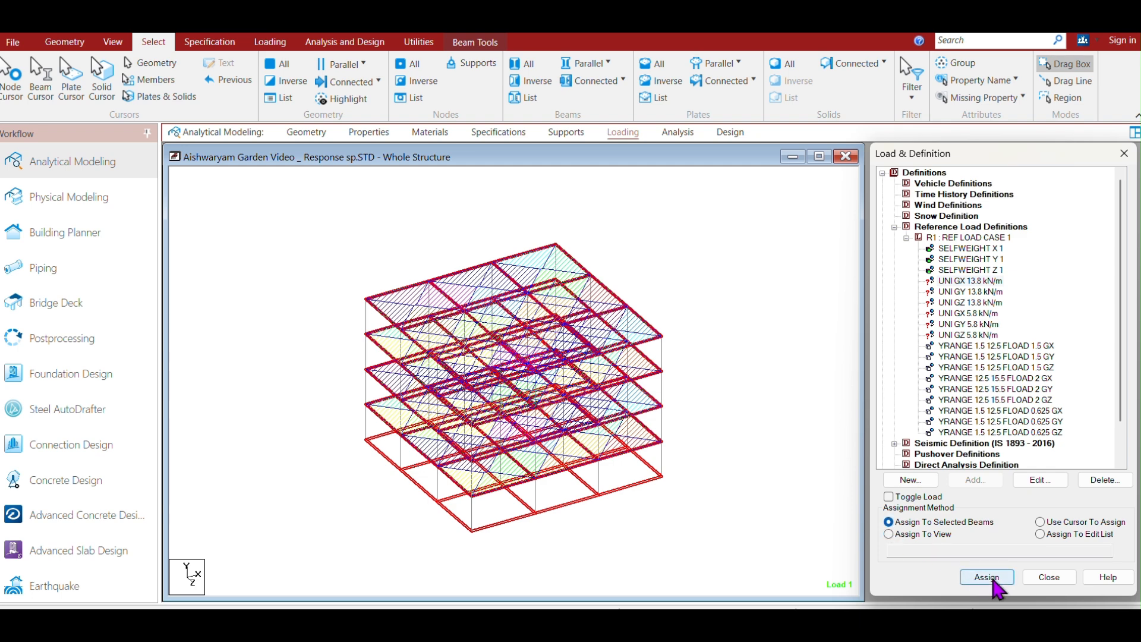
{"action": "left_click", "coordinate": [988, 578]}
{"action": "left_click", "coordinate": [1032, 419]}
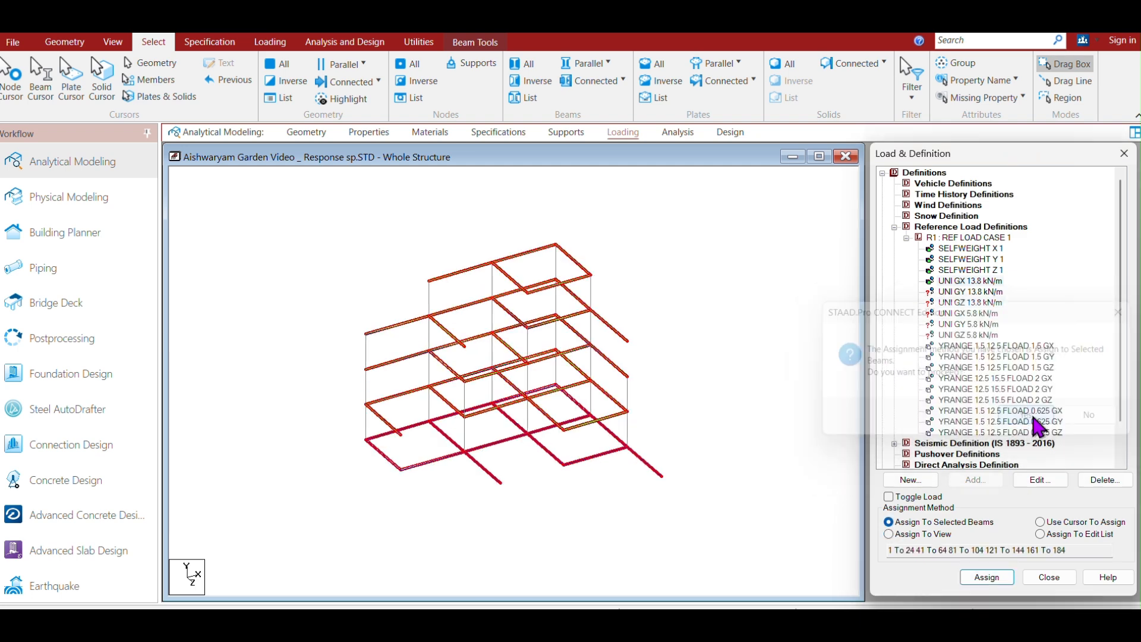
Assign the UNI GY 13.8 kN/m load to the selected beams.
{"action": "left_click", "coordinate": [969, 292]}
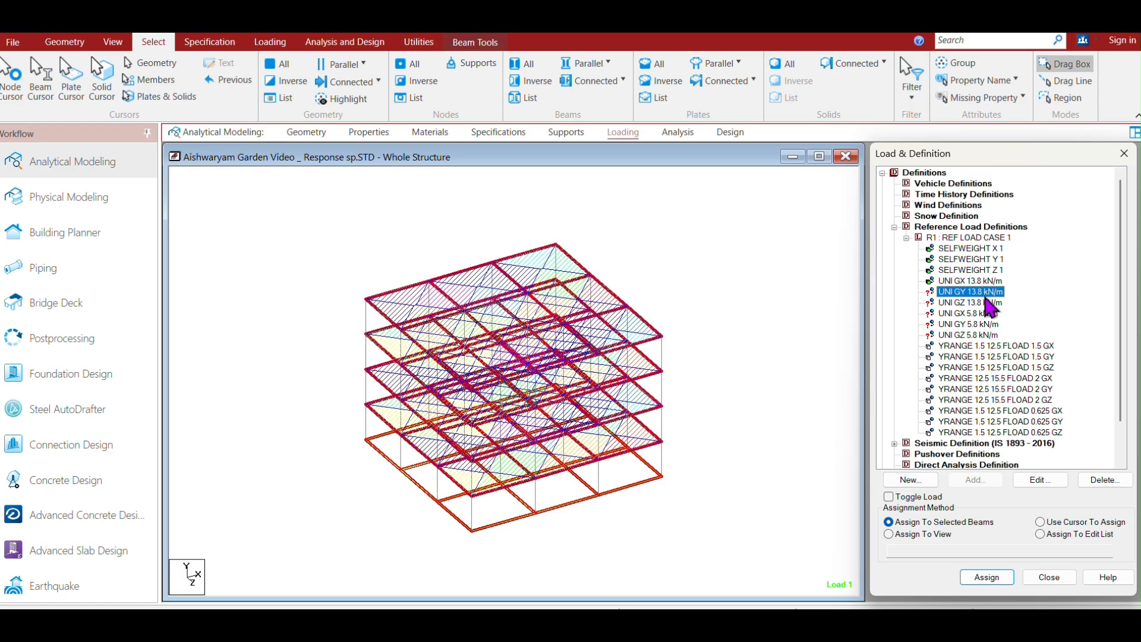
{"action": "left_click", "coordinate": [997, 577]}
{"action": "left_click", "coordinate": [1028, 419]}
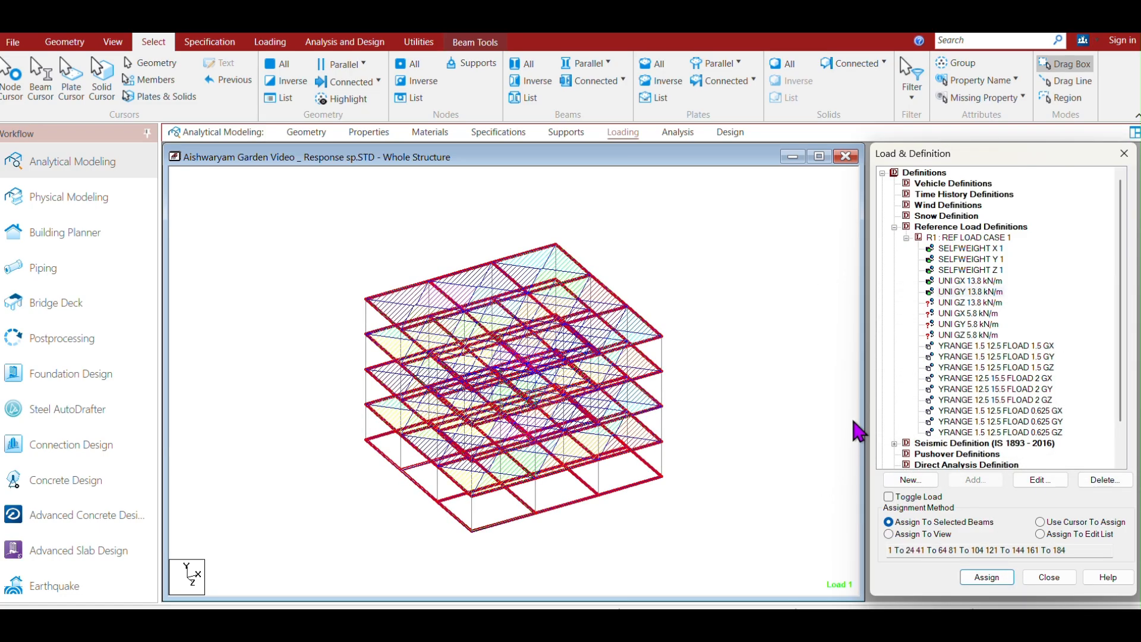
Assign the UNI GZ 13.8 kN/m load to the selected beams.
{"action": "left_click", "coordinate": [970, 303]}
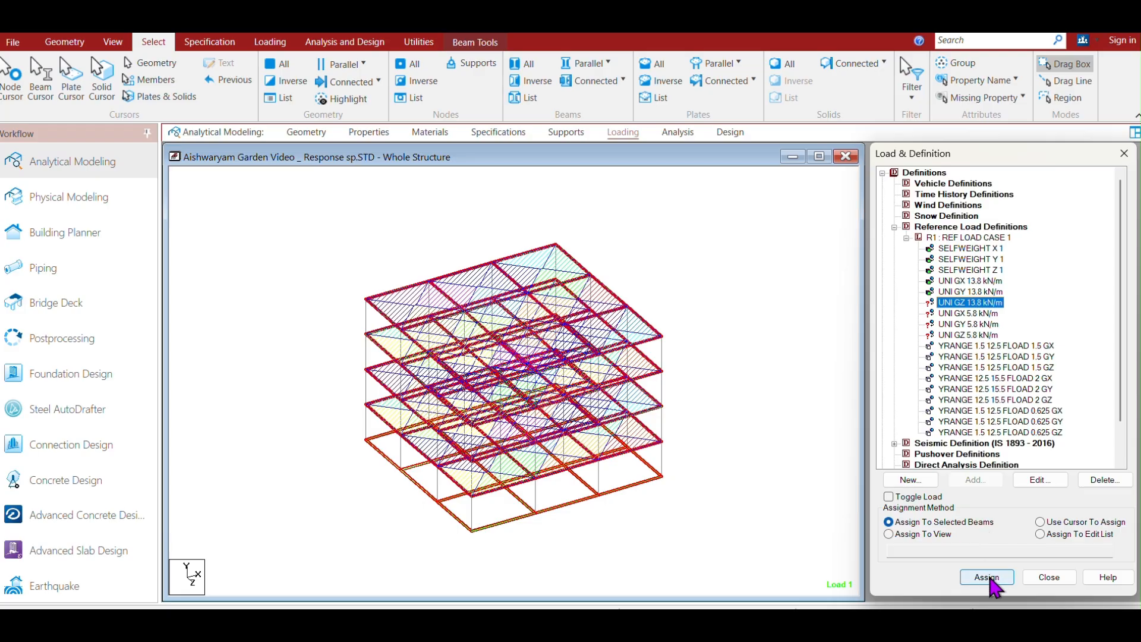
{"action": "left_click", "coordinate": [987, 578]}
{"action": "left_click", "coordinate": [1042, 424]}
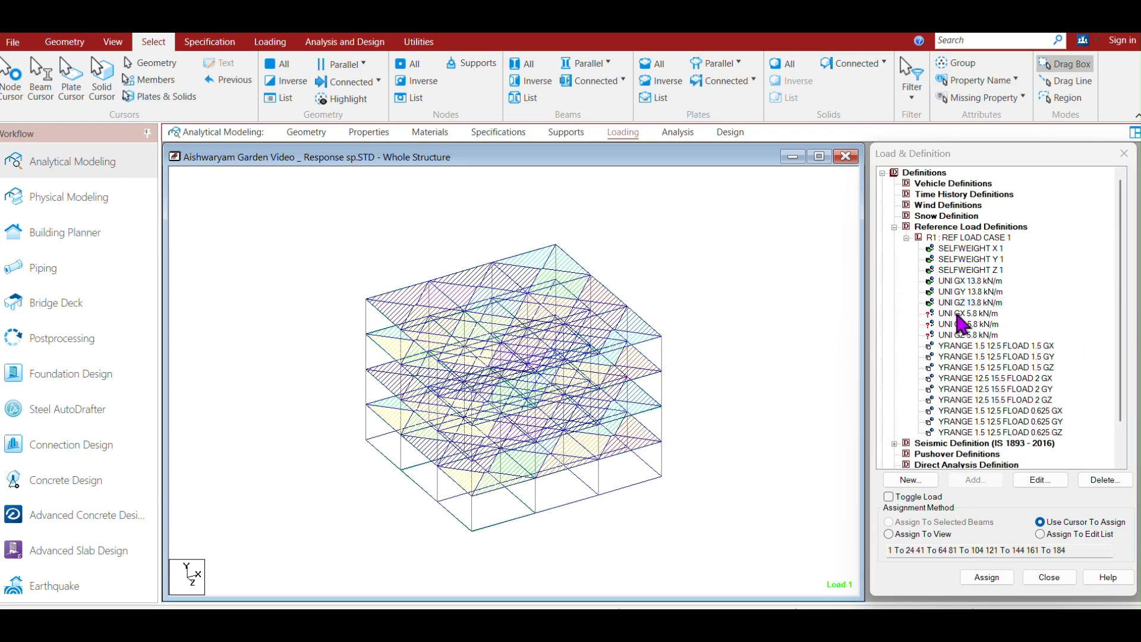
Isolate the roof level of the structure in the view.
{"action": "left_click", "coordinate": [966, 314]}
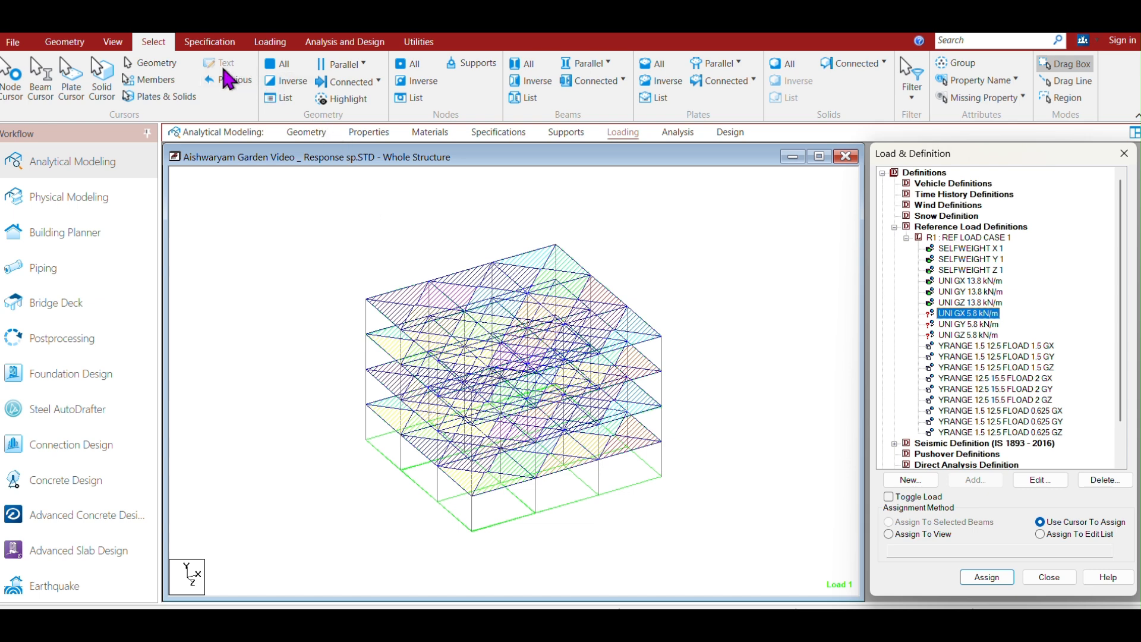
{"action": "left_click", "coordinate": [115, 44]}
{"action": "left_click", "coordinate": [190, 86]}
{"action": "left_click", "coordinate": [302, 81]}
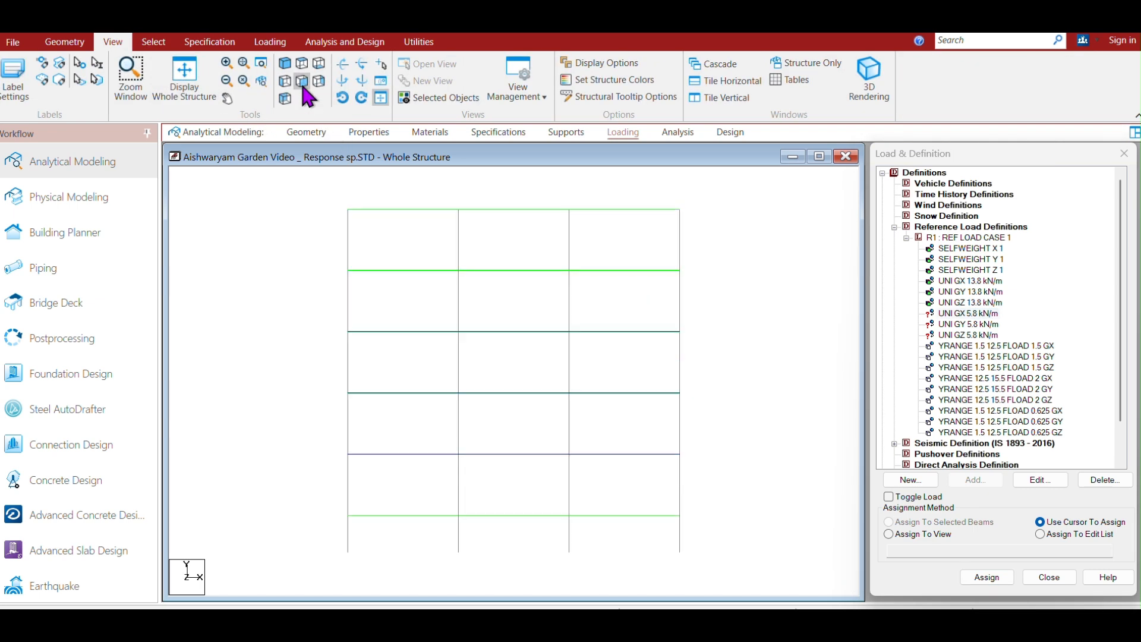
{"action": "left_click_drag", "start_coordinate": [729, 239], "coordinate": [301, 193]}
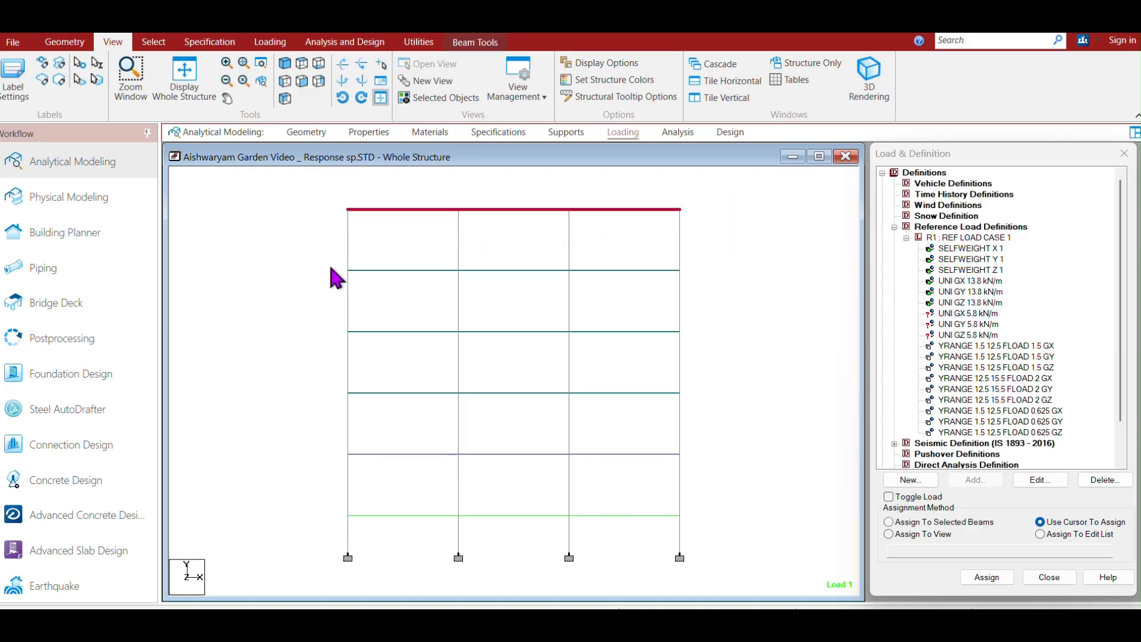
{"action": "left_click", "coordinate": [435, 98]}
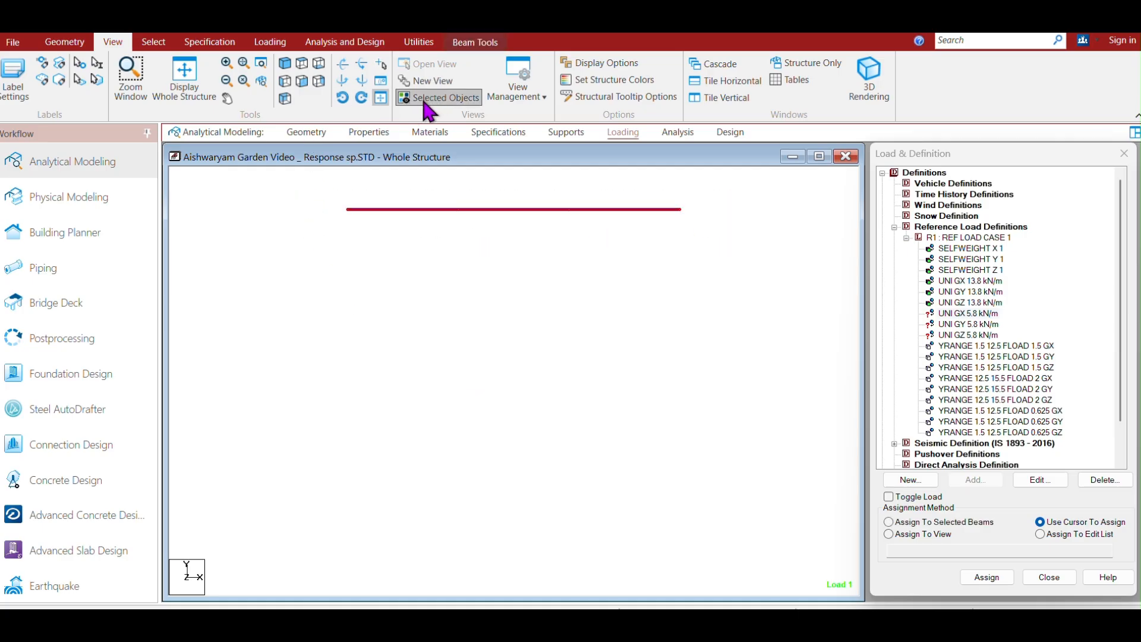
{"action": "left_click", "coordinate": [288, 68]}
{"action": "left_click", "coordinate": [618, 410]}
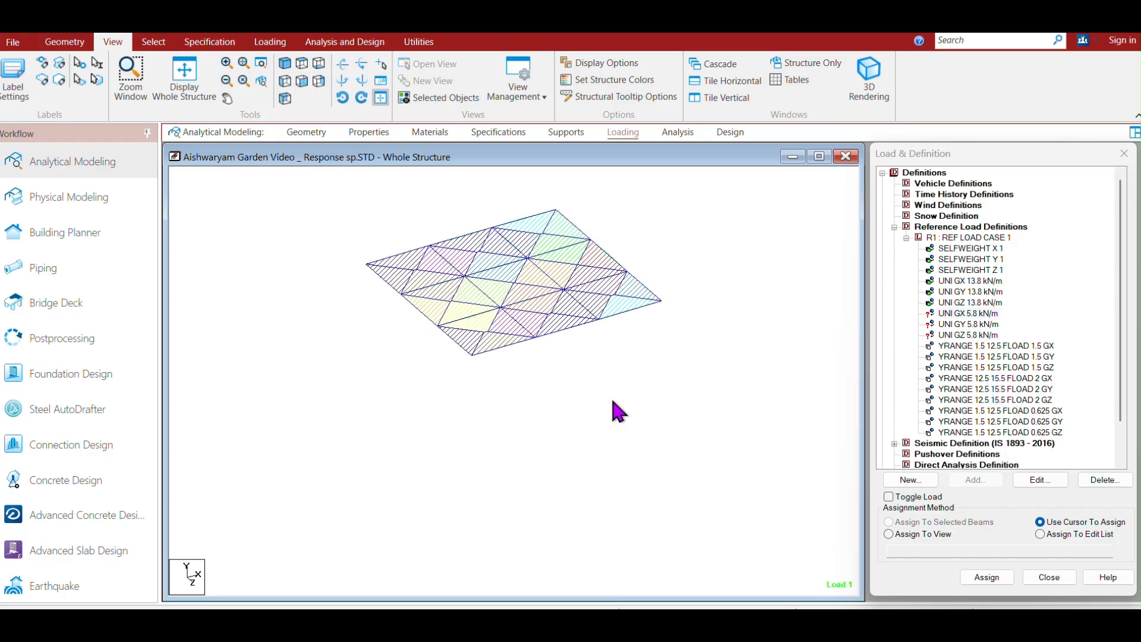
Select the roof perimeter beams and assign the UNI GX 5.8 kN/m load to them.
{"action": "left_click", "coordinate": [961, 313]}
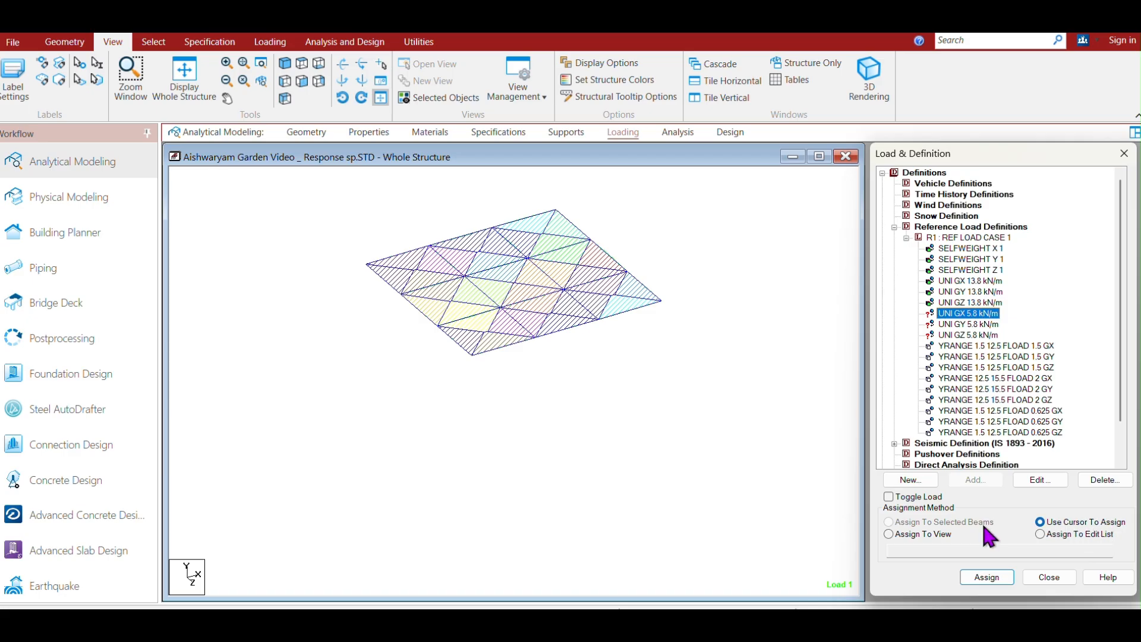
{"action": "left_click", "coordinate": [405, 257]}
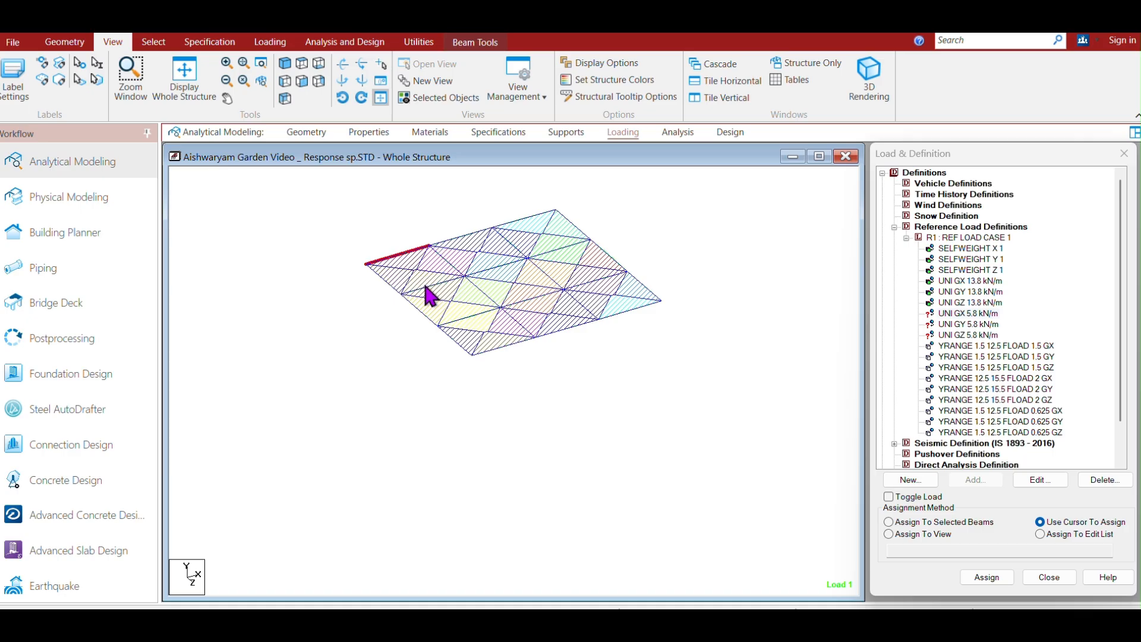
{"action": "left_click", "coordinate": [467, 236], "text": "ctrl"}
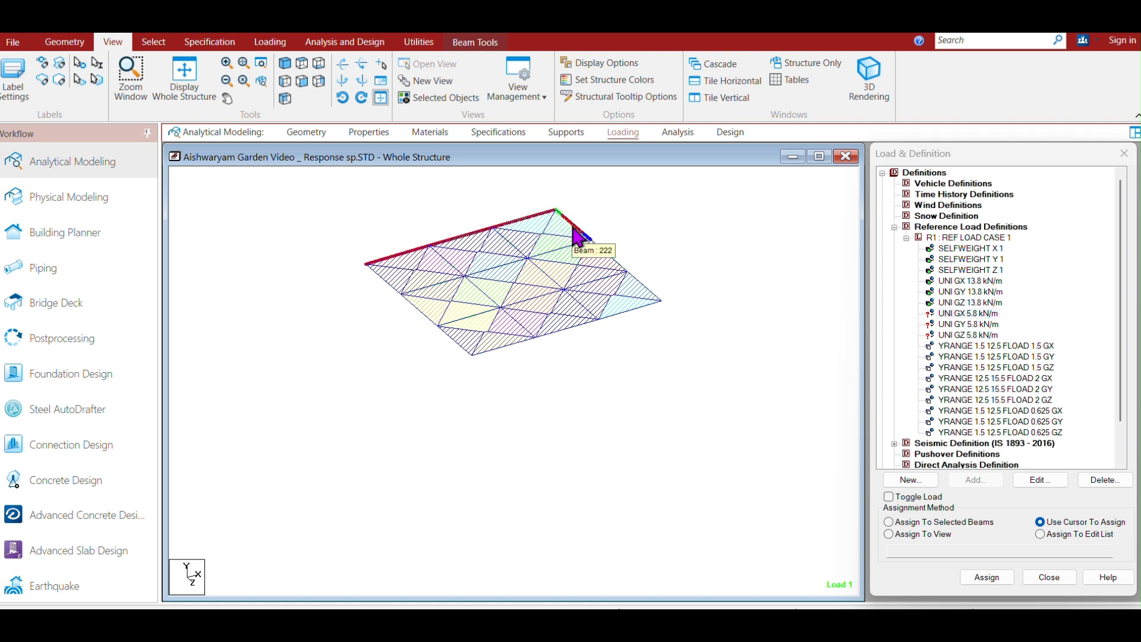
{"action": "left_click", "coordinate": [616, 265], "text": "ctrl"}
{"action": "left_click", "coordinate": [647, 293], "text": "ctrl"}
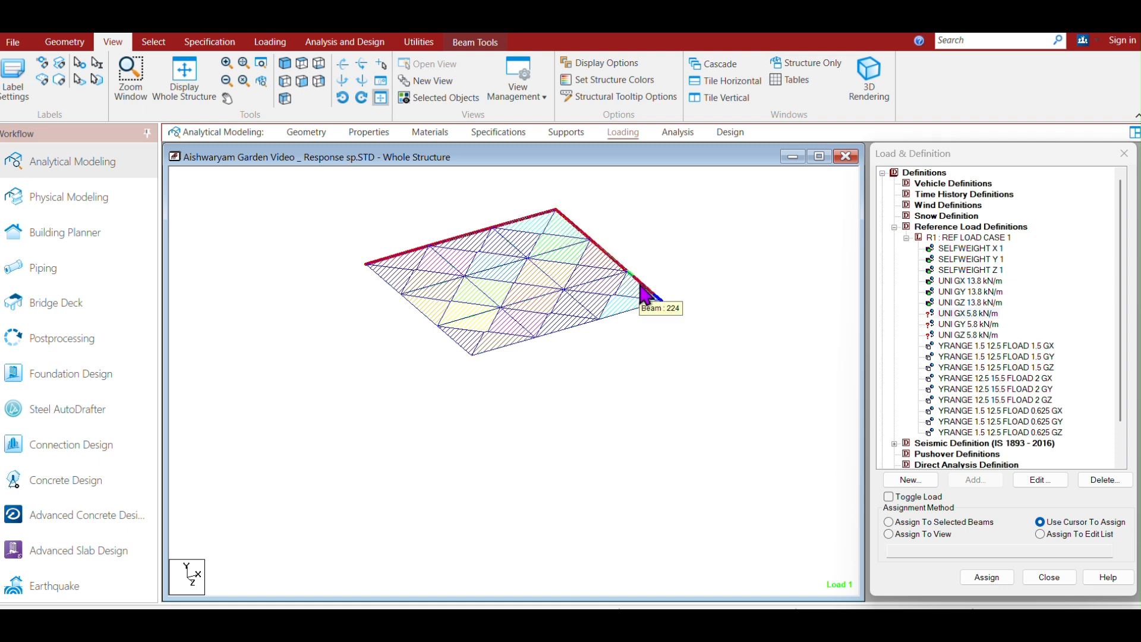
{"action": "left_click", "coordinate": [621, 313], "text": "ctrl"}
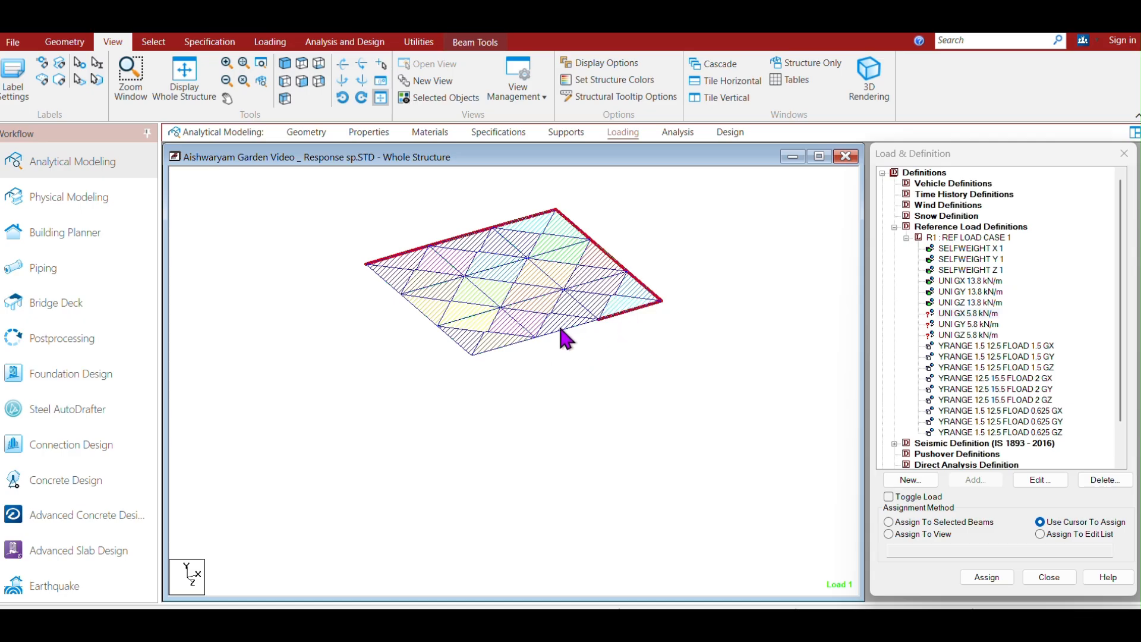
{"action": "left_click", "coordinate": [561, 330], "text": "ctrl"}
{"action": "left_click", "coordinate": [501, 350], "text": "ctrl"}
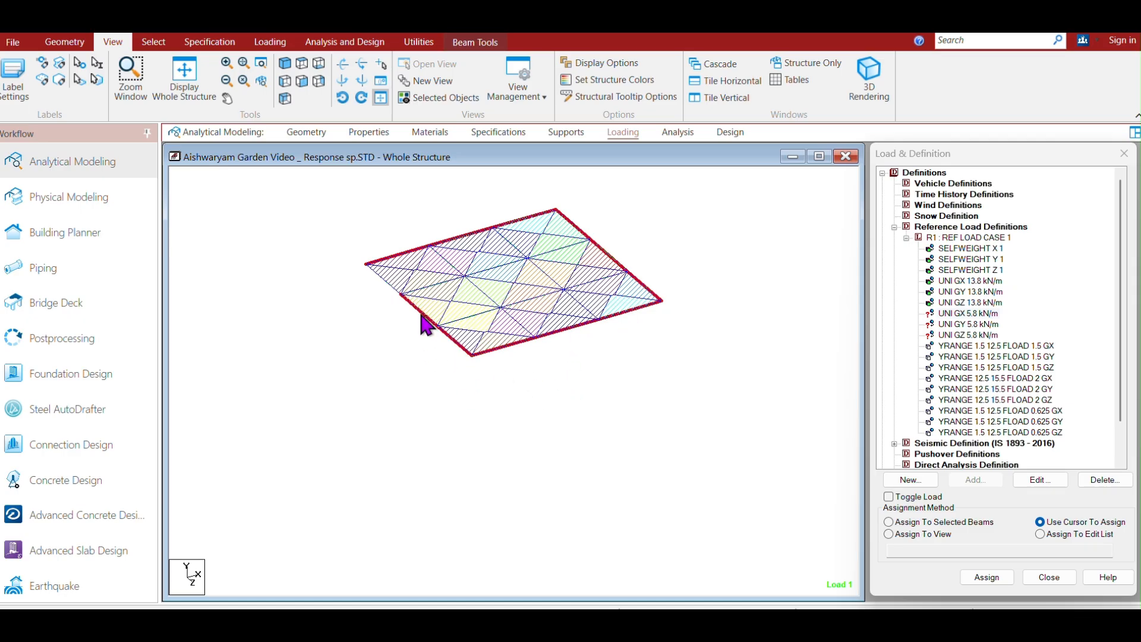
{"action": "left_click", "coordinate": [379, 276], "text": "ctrl"}
{"action": "left_click", "coordinate": [888, 522]}
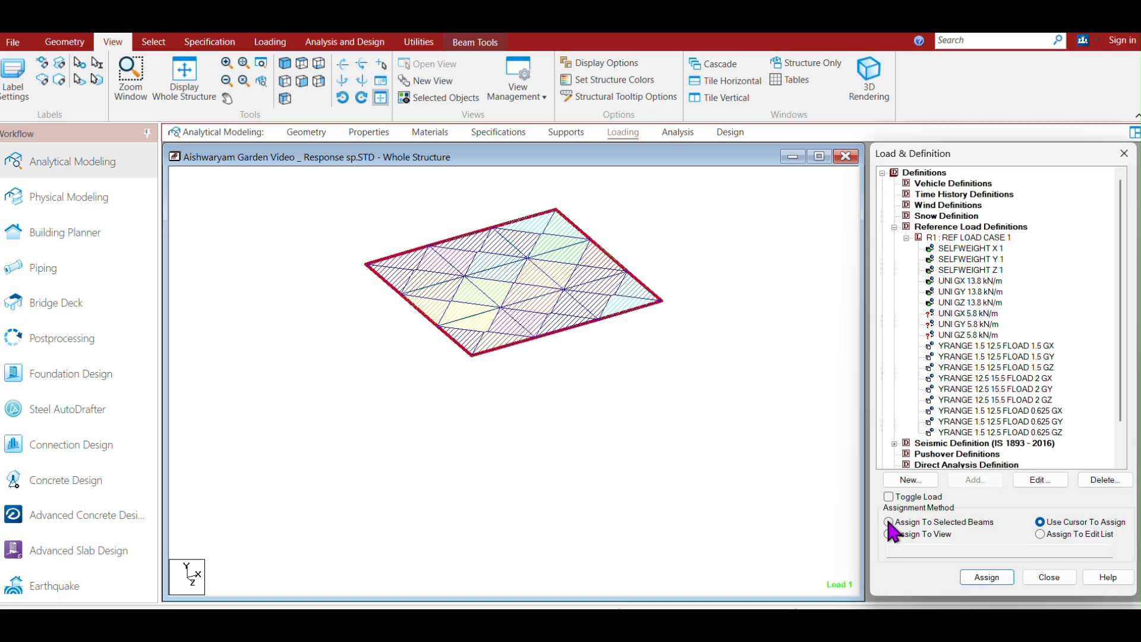
{"action": "left_click", "coordinate": [987, 577]}
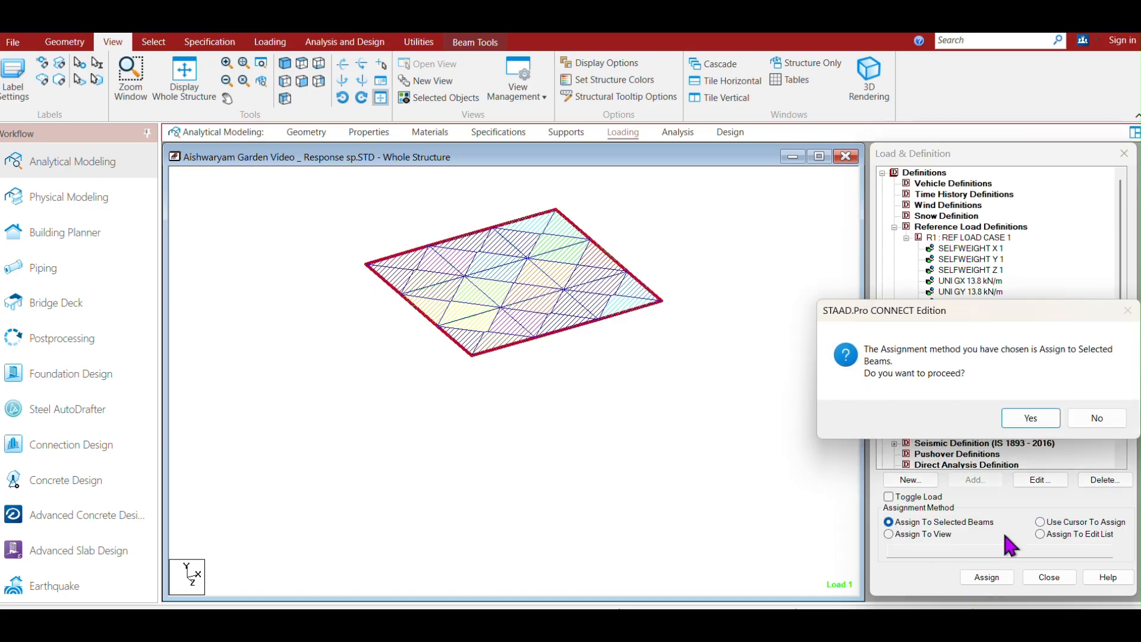
{"action": "left_click", "coordinate": [1037, 416]}
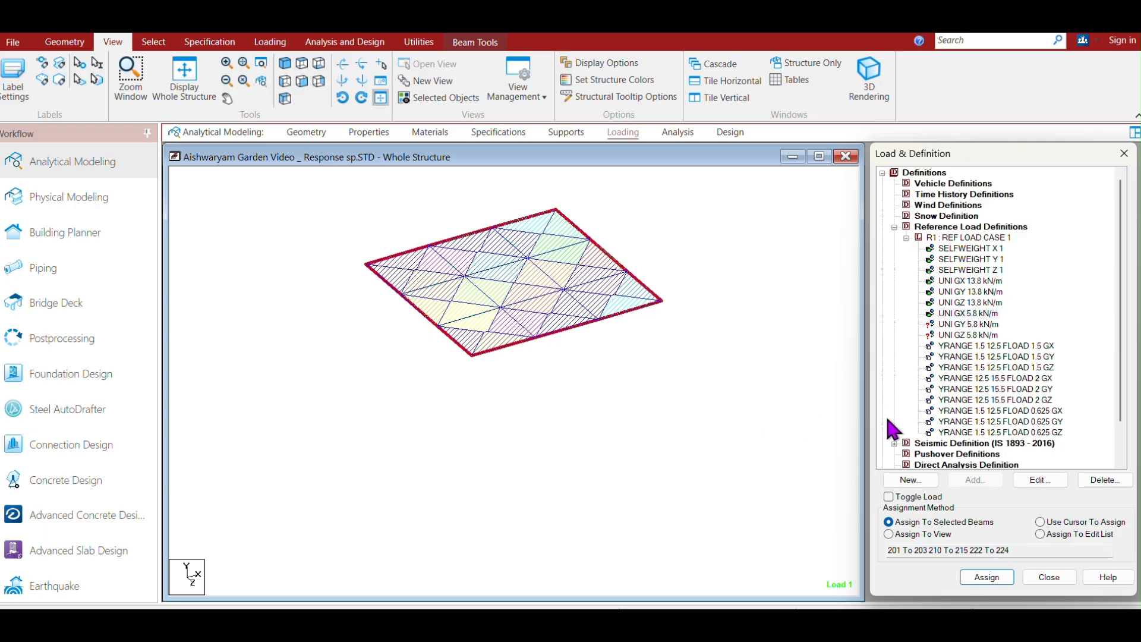
Assign the UNI GY 5.8 kN/m and UNI GZ 5.8 kN/m loads to the selected roof beams.
{"action": "left_click", "coordinate": [970, 325]}
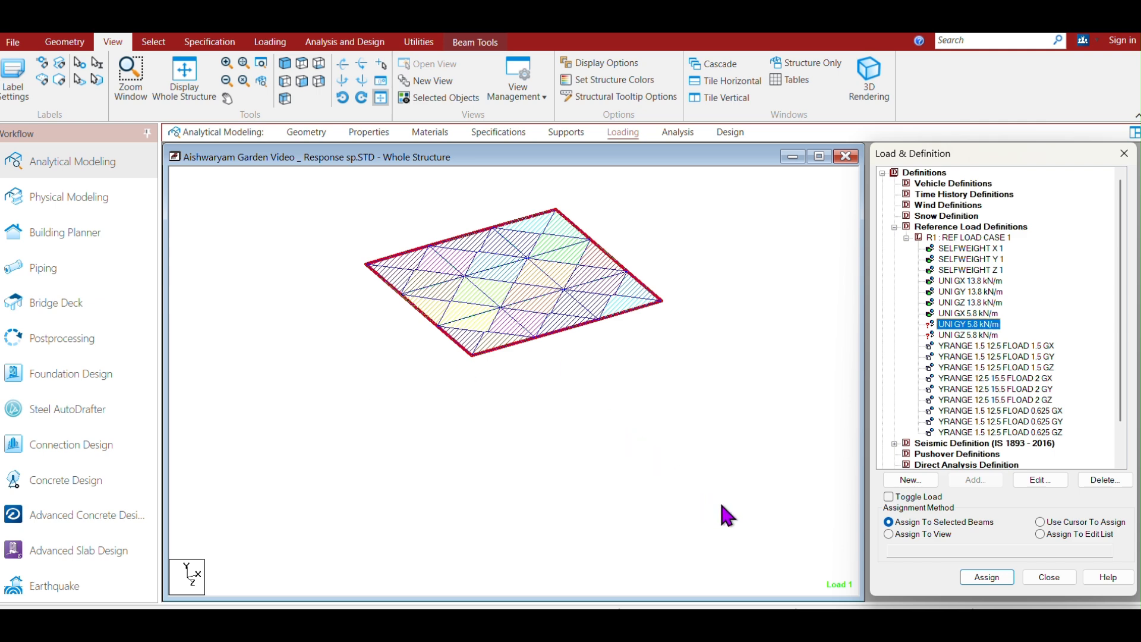
{"action": "left_click", "coordinate": [987, 577]}
{"action": "left_click", "coordinate": [1048, 423]}
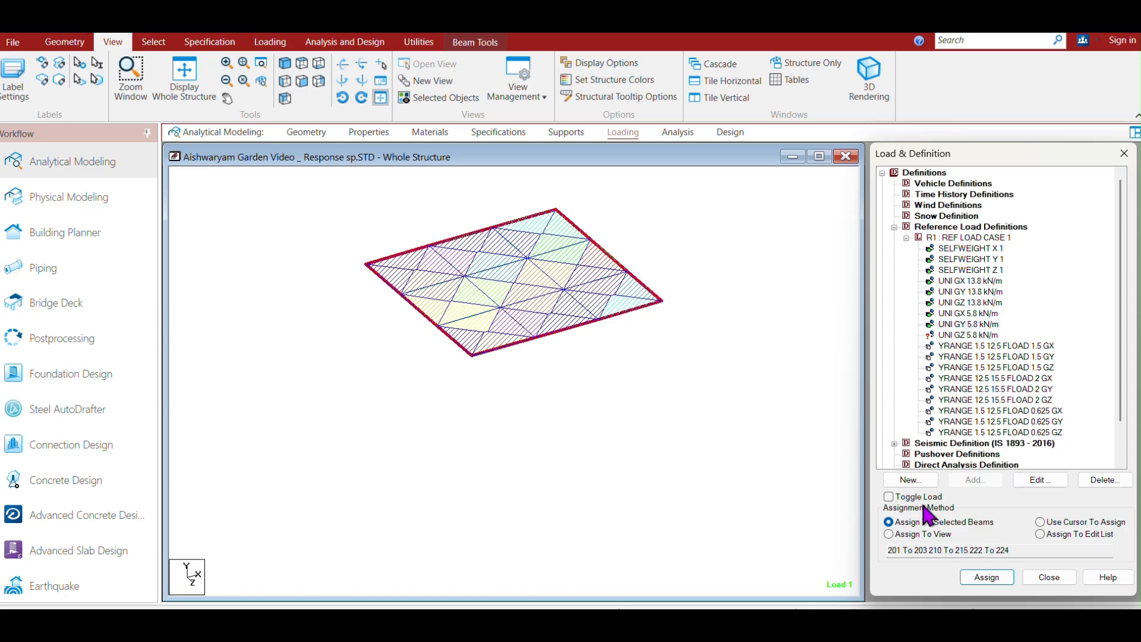
{"action": "left_click", "coordinate": [957, 336]}
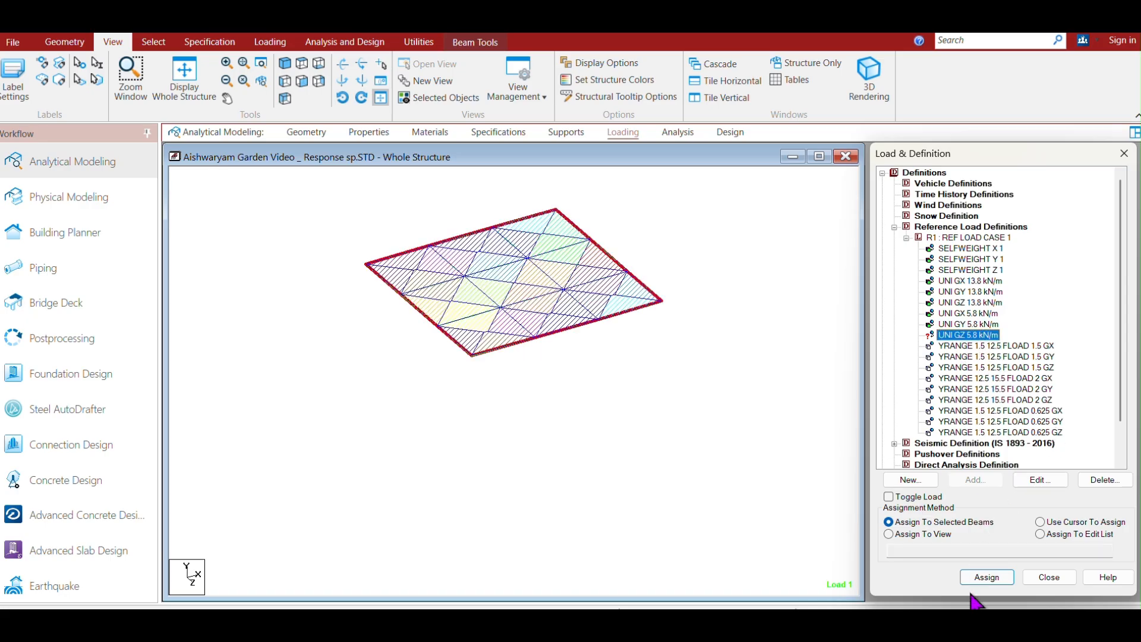
{"action": "left_click", "coordinate": [982, 579]}
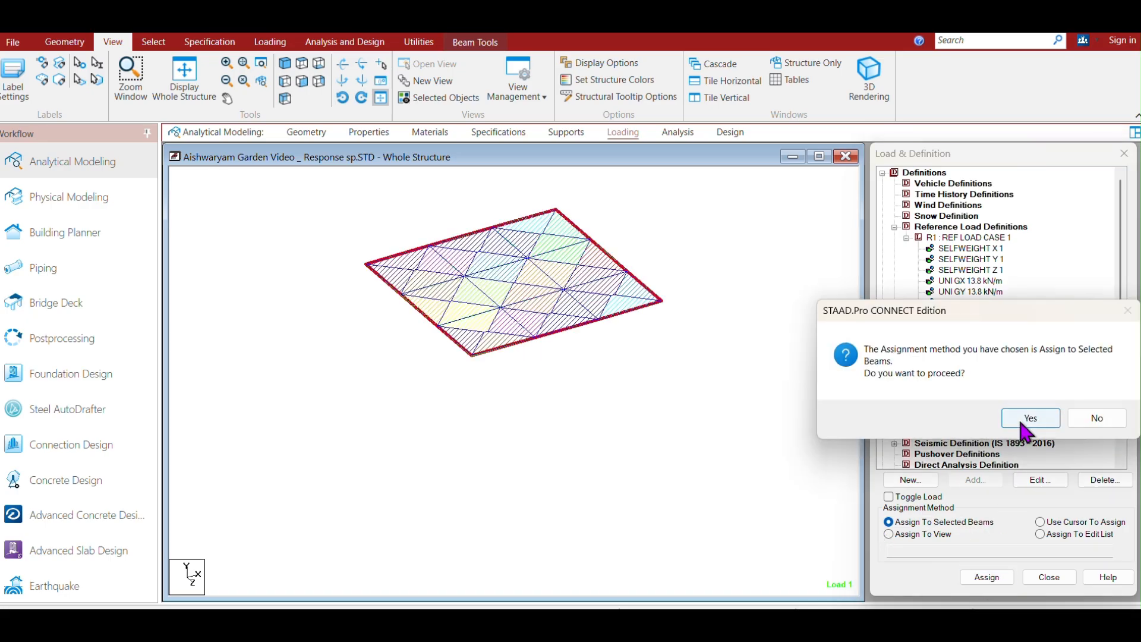
{"action": "left_click", "coordinate": [1024, 416]}
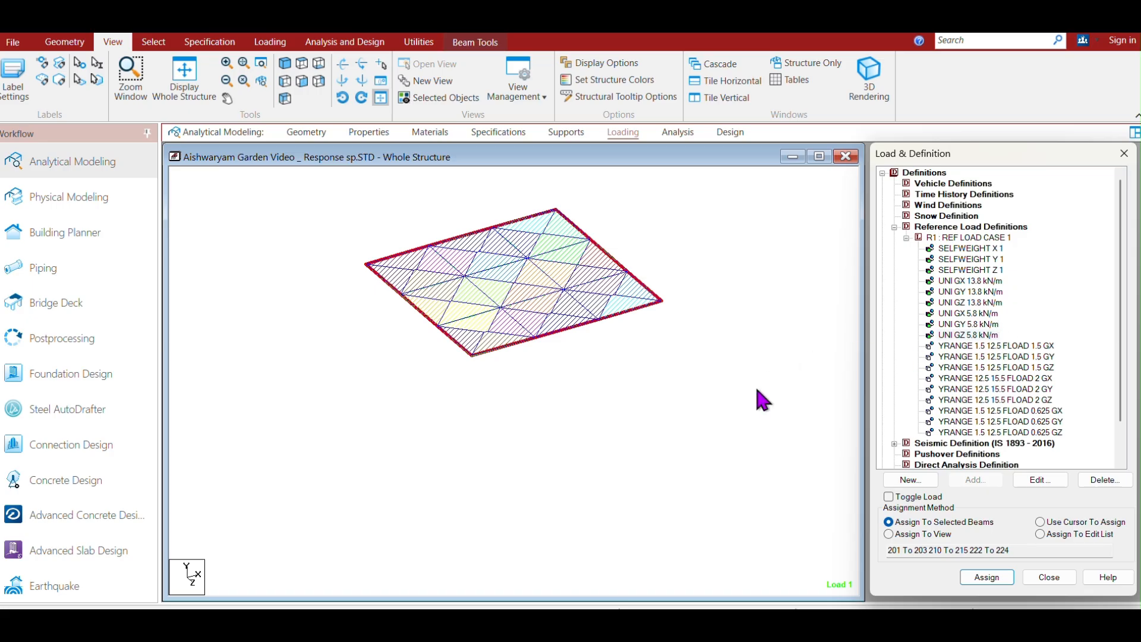
Display the whole structure and inspect the parameters of the YRANGE 1.5 12.5 FLOAD 1.5 GX floor load.
{"action": "left_click", "coordinate": [739, 332]}
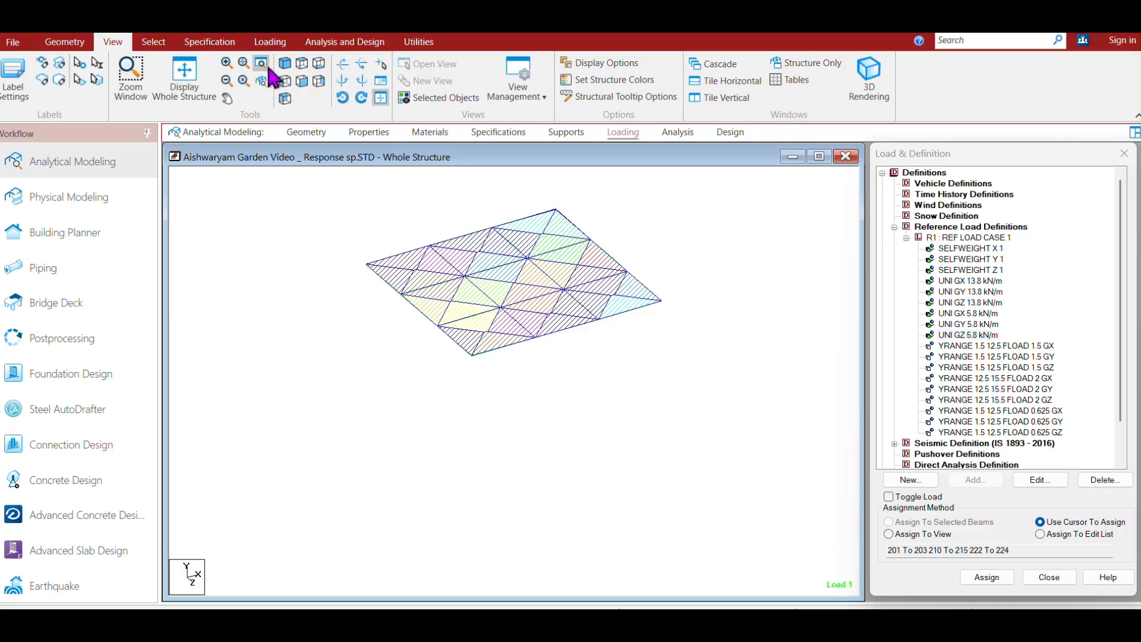
{"action": "left_click", "coordinate": [186, 76]}
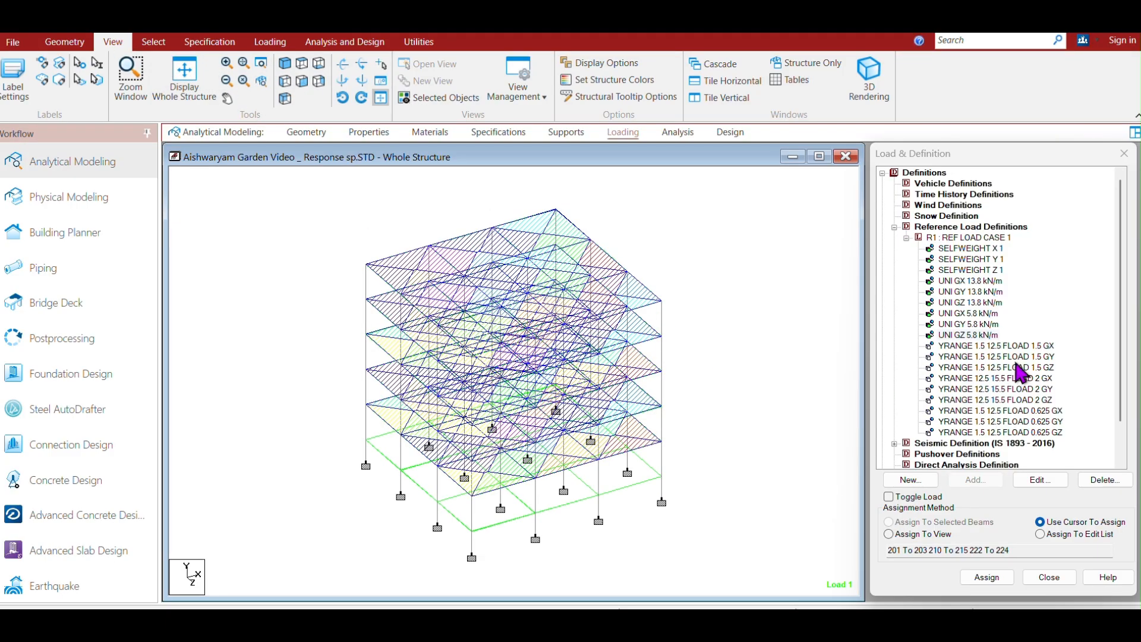
{"action": "left_click", "coordinate": [996, 346]}
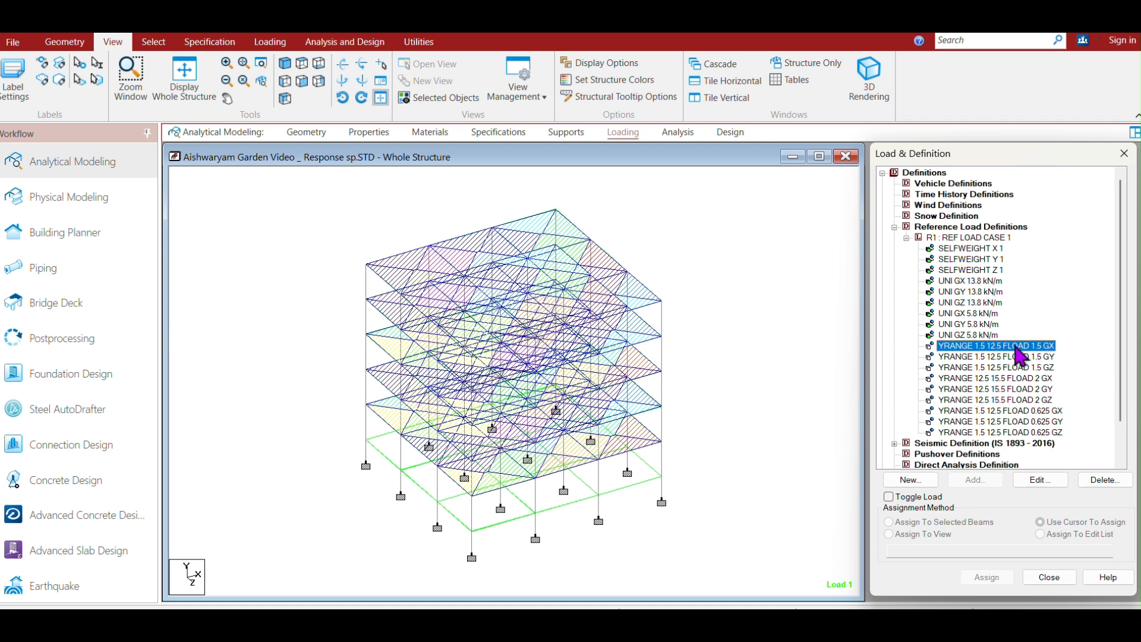
{"action": "left_click", "coordinate": [1040, 479]}
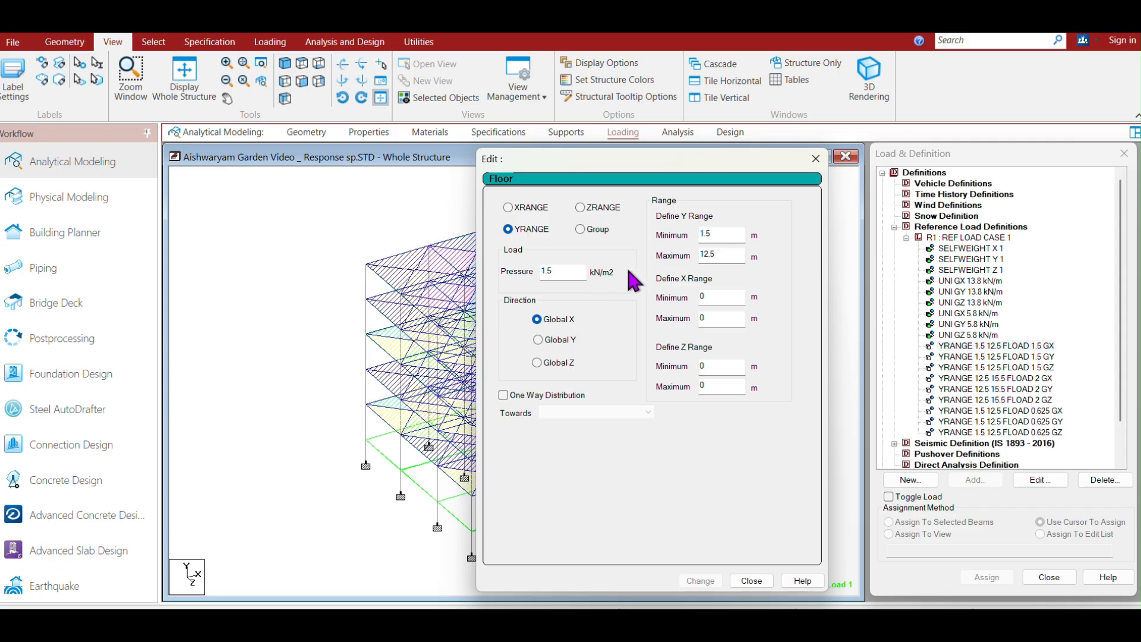
{"action": "left_click", "coordinate": [816, 158]}
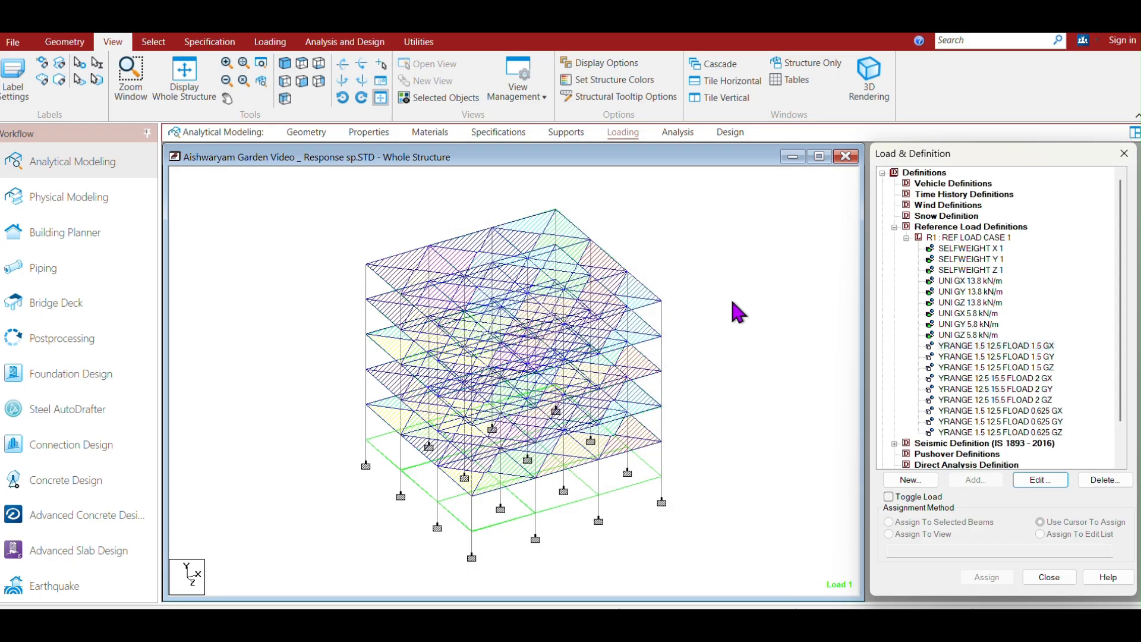
{"action": "left_click", "coordinate": [977, 347]}
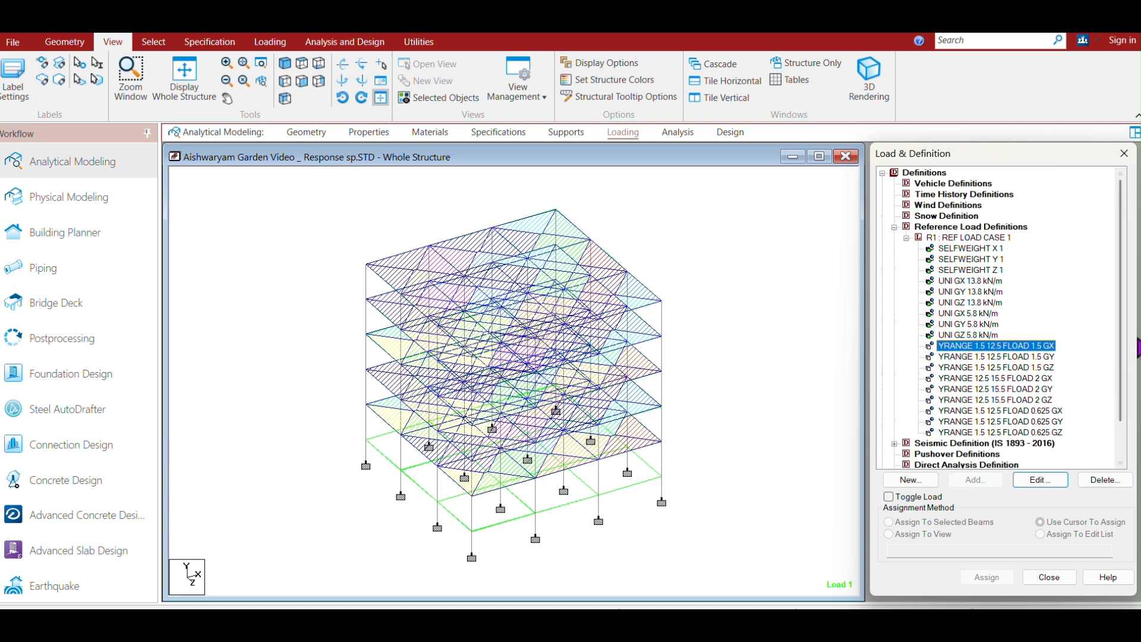
Add primary load case 7 of Seismic loading type titled RS x.
{"action": "left_click_drag", "start_coordinate": [1126, 314], "coordinate": [1116, 349]}
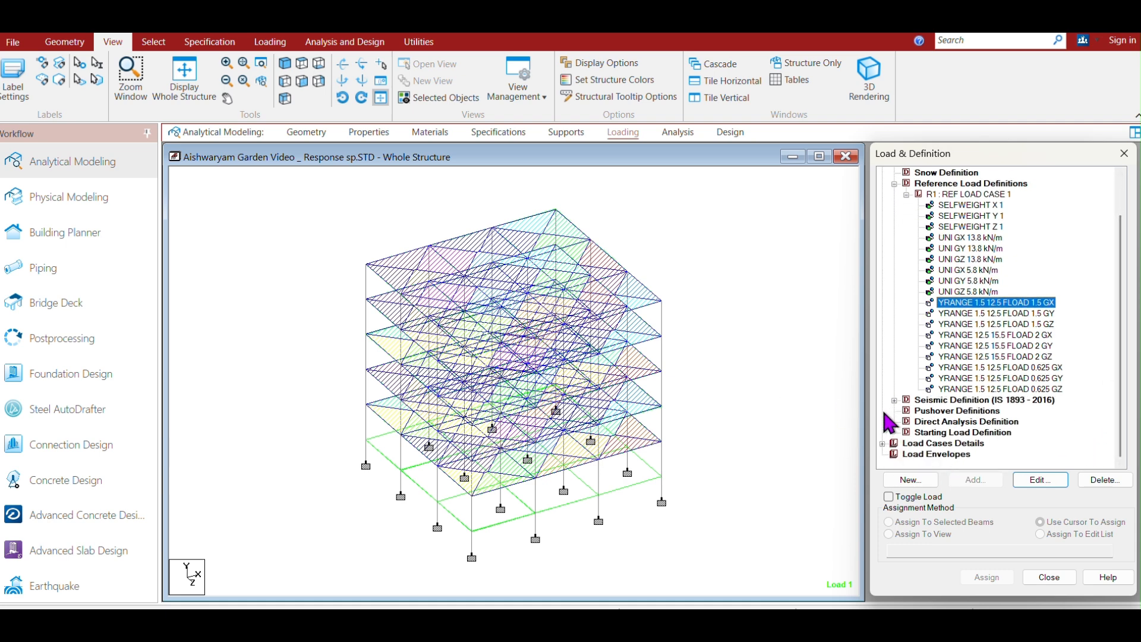
{"action": "left_click", "coordinate": [882, 444]}
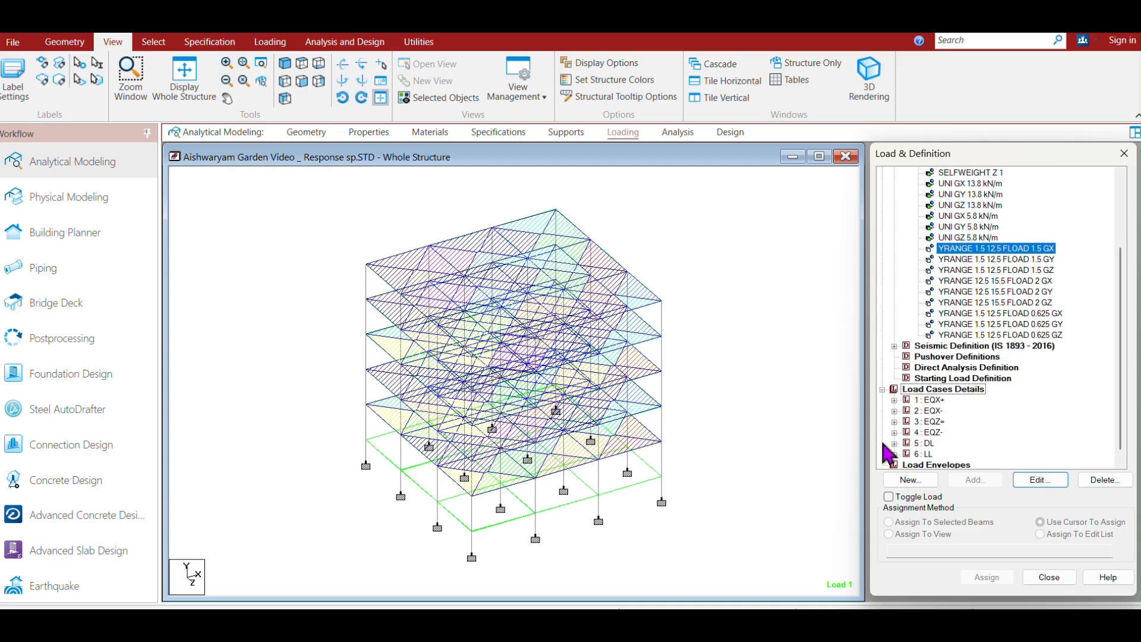
{"action": "scroll", "coordinate": [1123, 303], "scroll_direction": "down", "scroll_amount": 1}
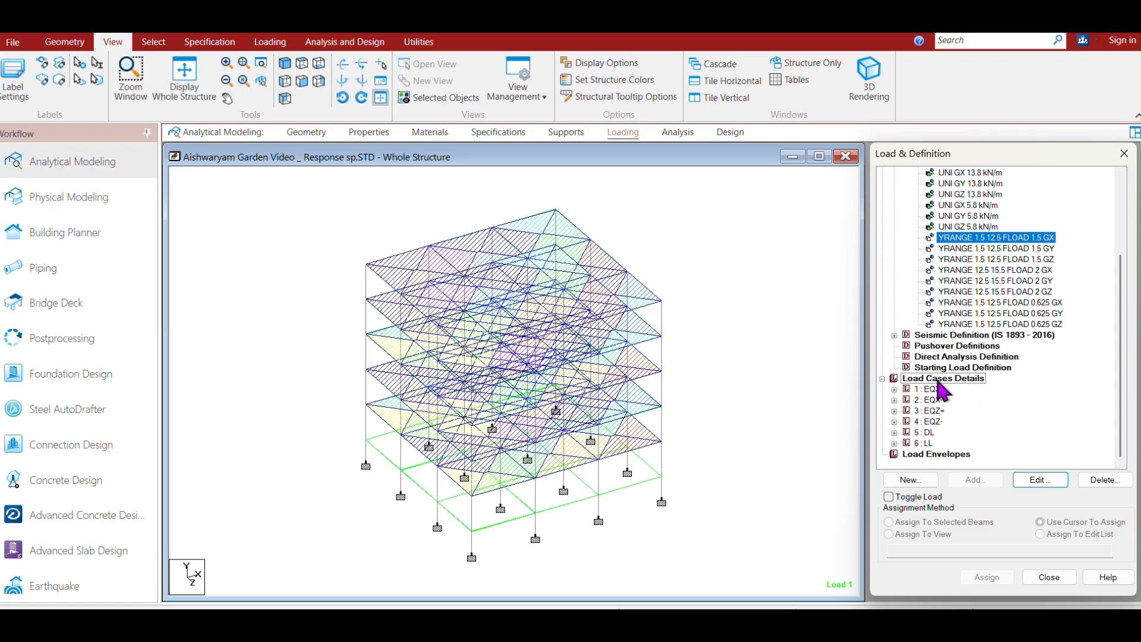
{"action": "left_click", "coordinate": [773, 277]}
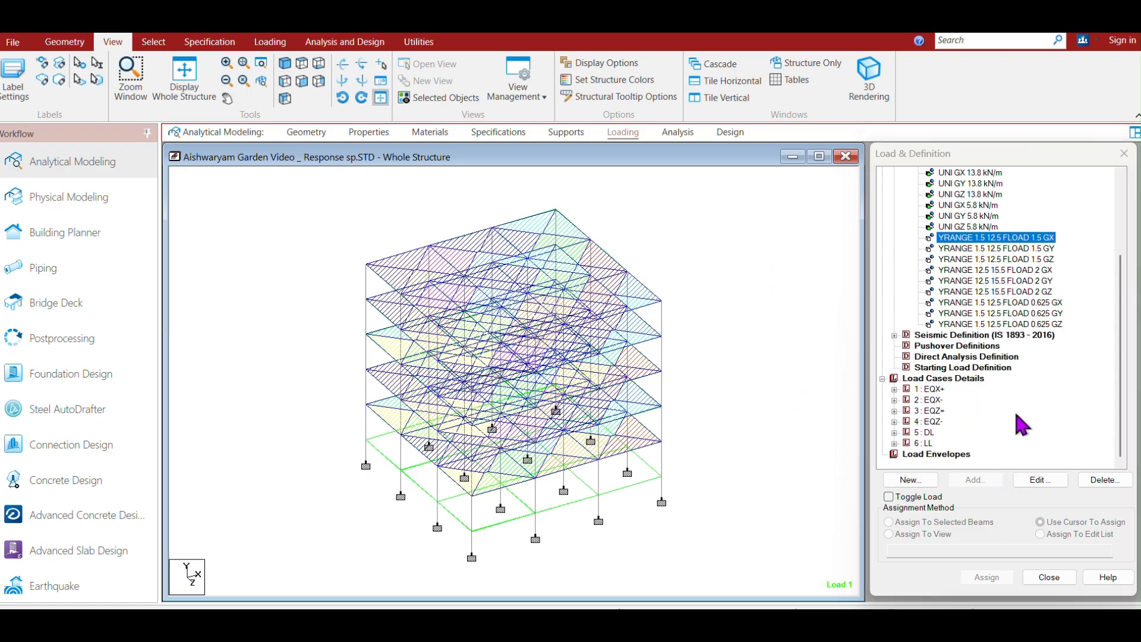
{"action": "left_click", "coordinate": [945, 380]}
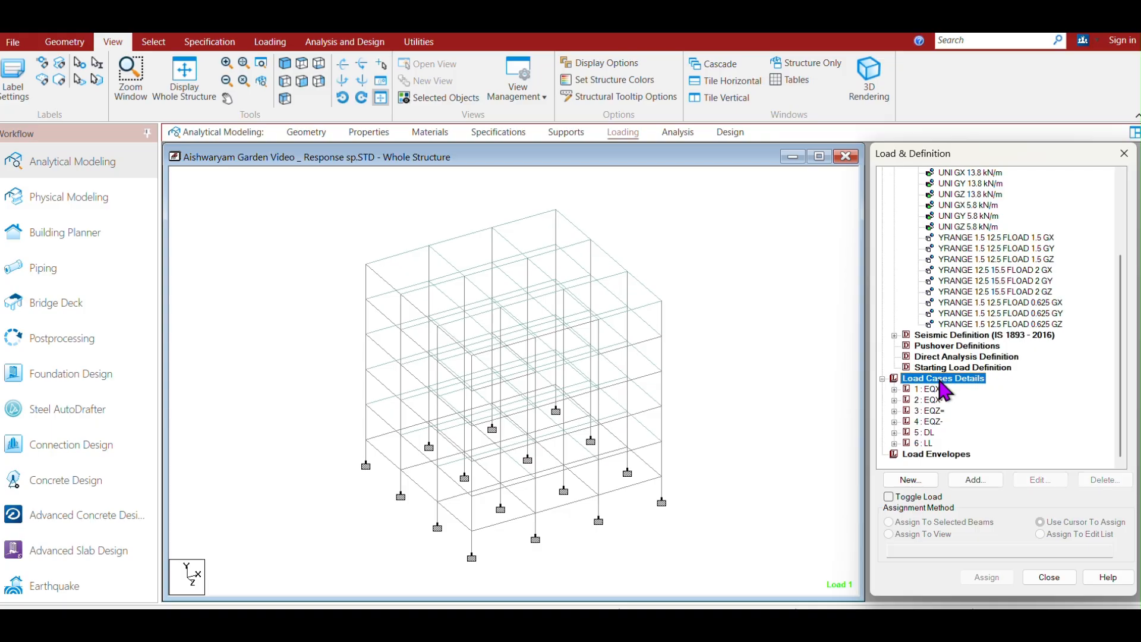
{"action": "left_click", "coordinate": [975, 482]}
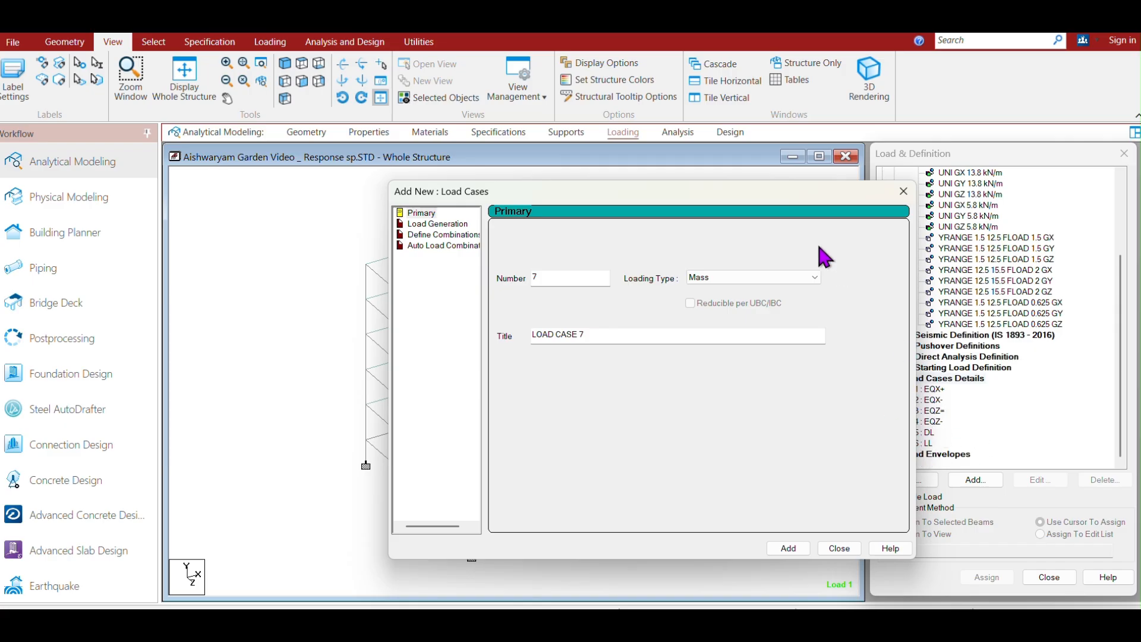
{"action": "left_click_drag", "start_coordinate": [795, 194], "coordinate": [699, 200]}
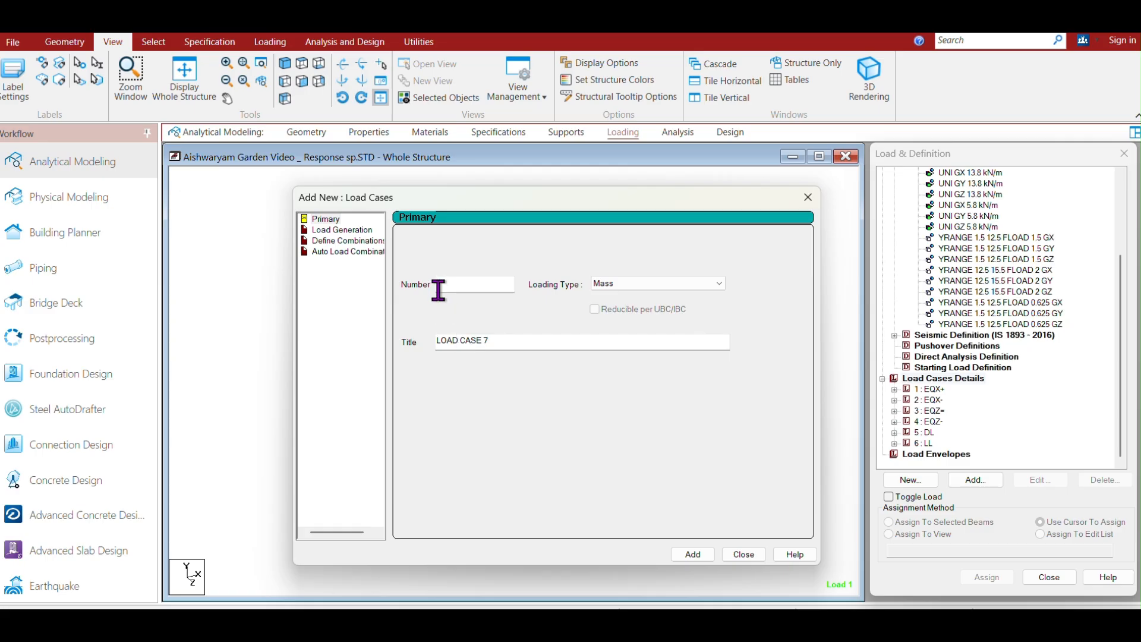
{"action": "left_click", "coordinate": [720, 283]}
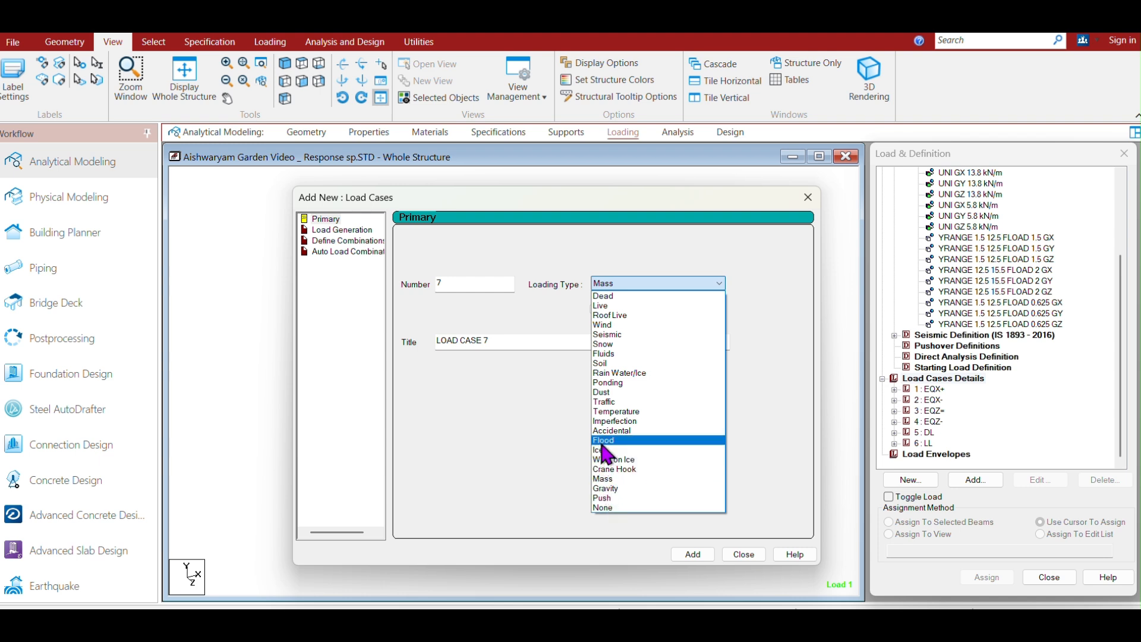
{"action": "left_click", "coordinate": [608, 334]}
{"action": "left_click", "coordinate": [609, 344]}
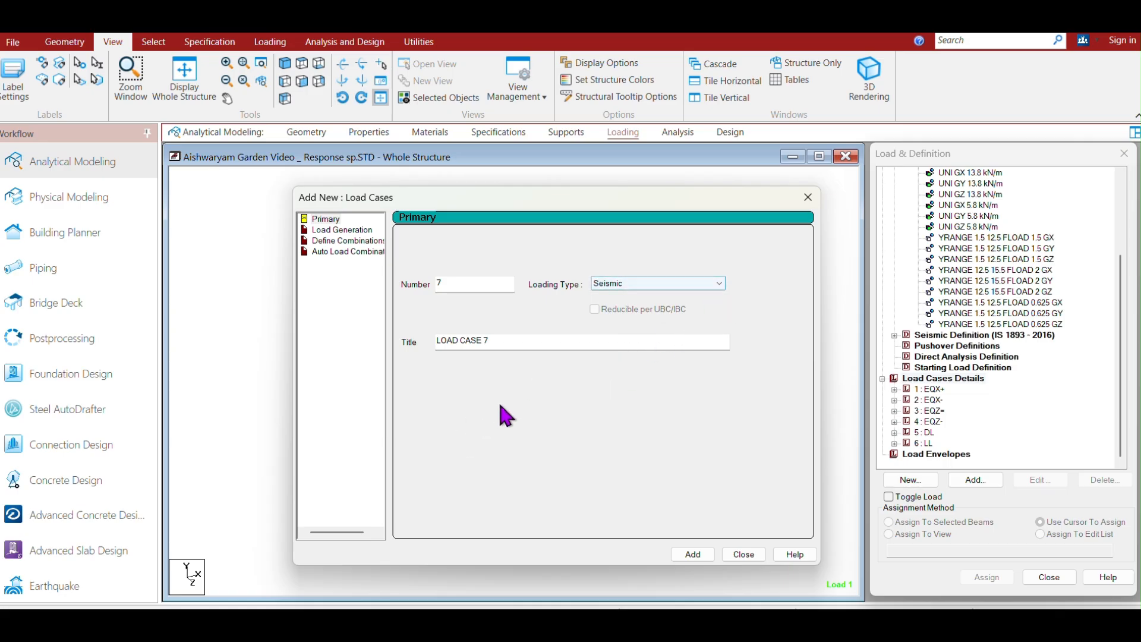
{"action": "left_click_drag", "start_coordinate": [497, 340], "coordinate": [409, 332]}
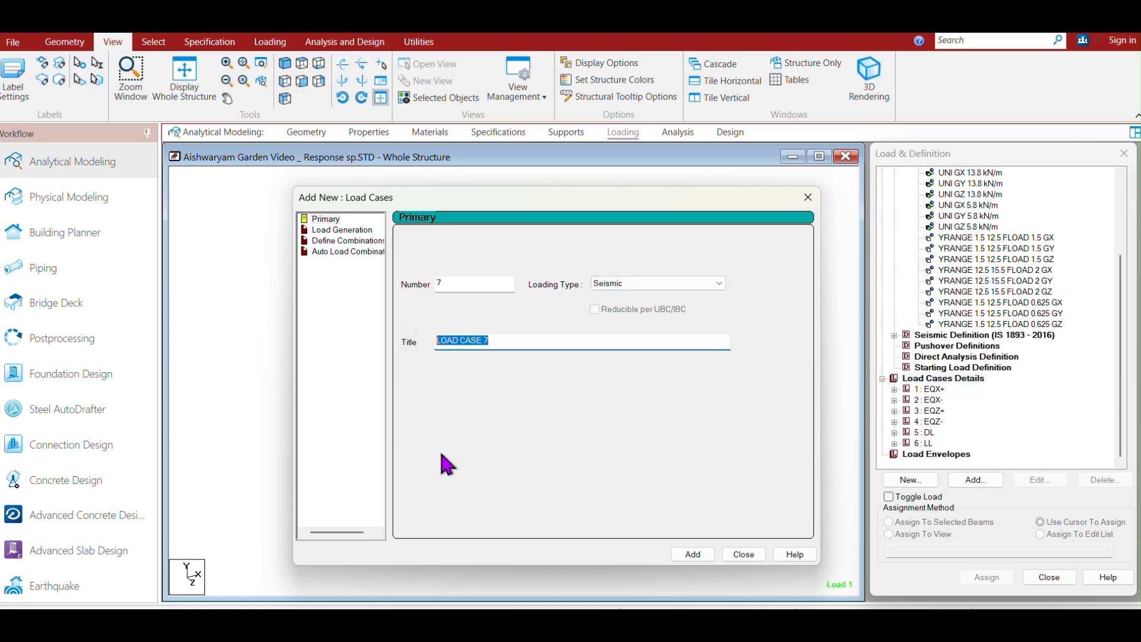
{"action": "type", "text": "RS"}
{"action": "left_click", "coordinate": [696, 556]}
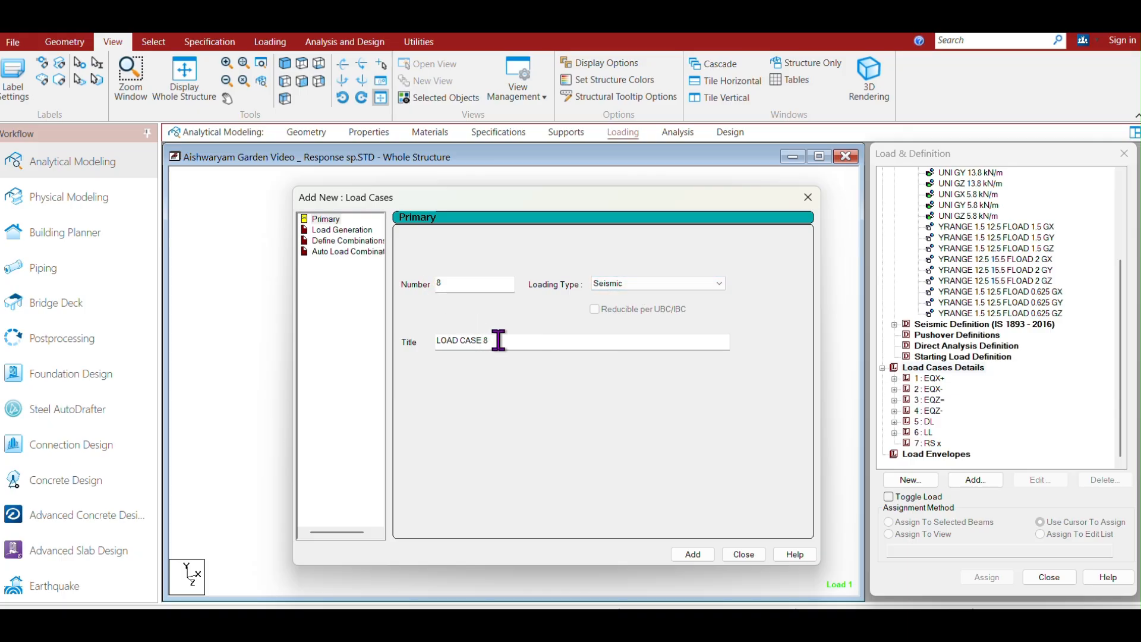
Add primary load case 8 of Seismic loading type titled RS y.
{"action": "left_click_drag", "start_coordinate": [496, 341], "coordinate": [413, 340]}
{"action": "type", "text": "RS"}
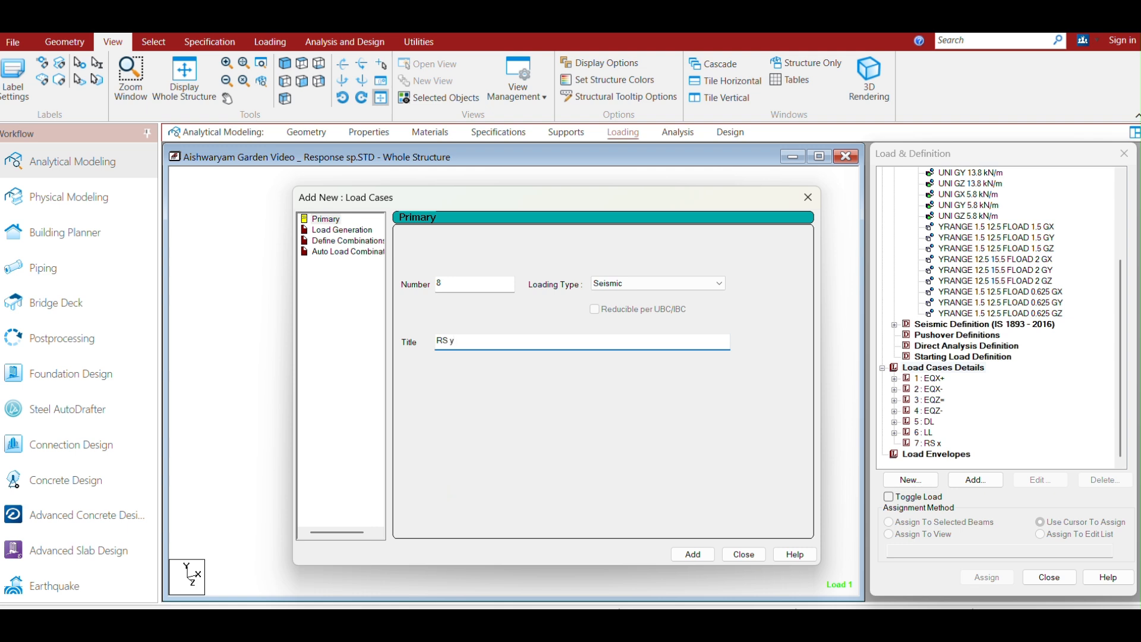
{"action": "type", "text": "y"}
{"action": "left_click", "coordinate": [693, 554]}
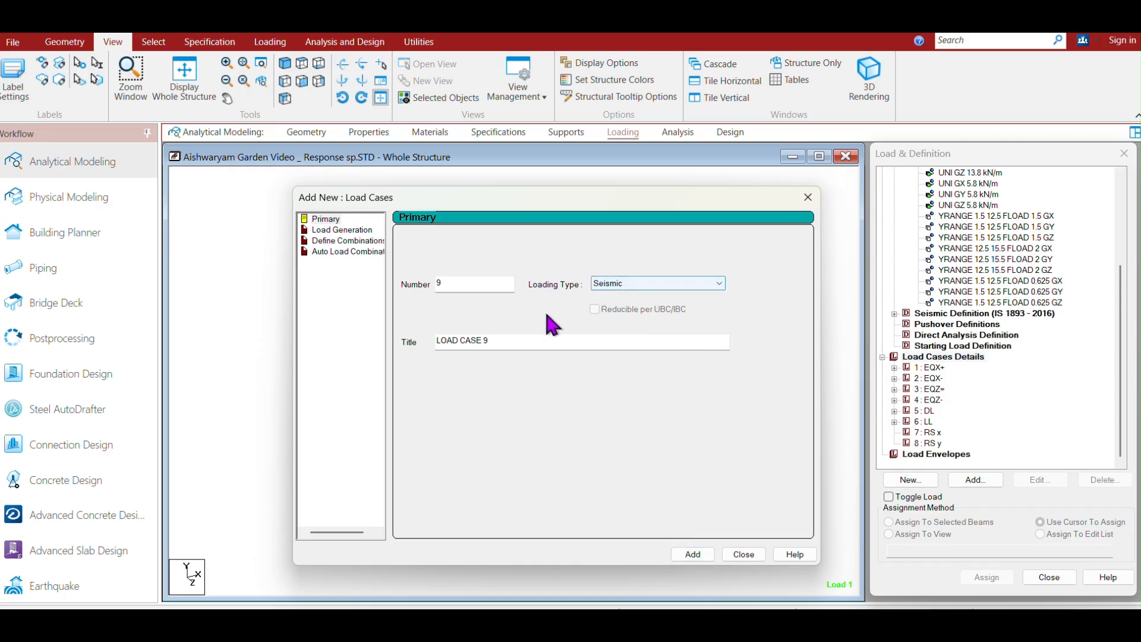
Add primary load case 9 of Seismic loading type titled RS z and close the dialog.
{"action": "left_click_drag", "start_coordinate": [490, 341], "coordinate": [415, 341]}
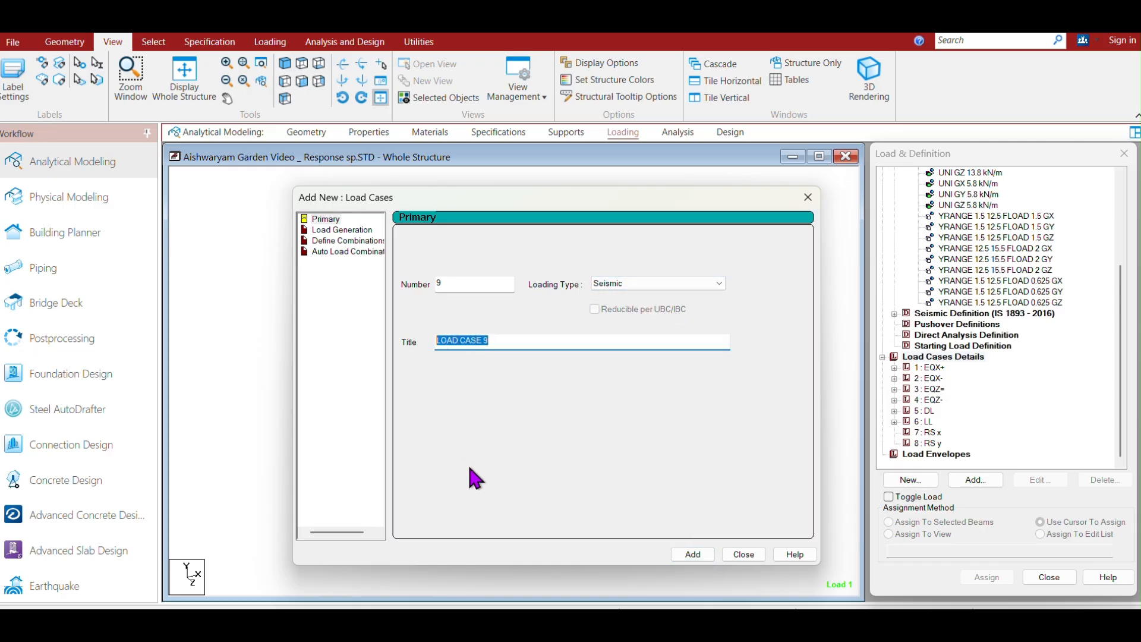
{"action": "type", "text": "RS z"}
{"action": "left_click", "coordinate": [695, 558]}
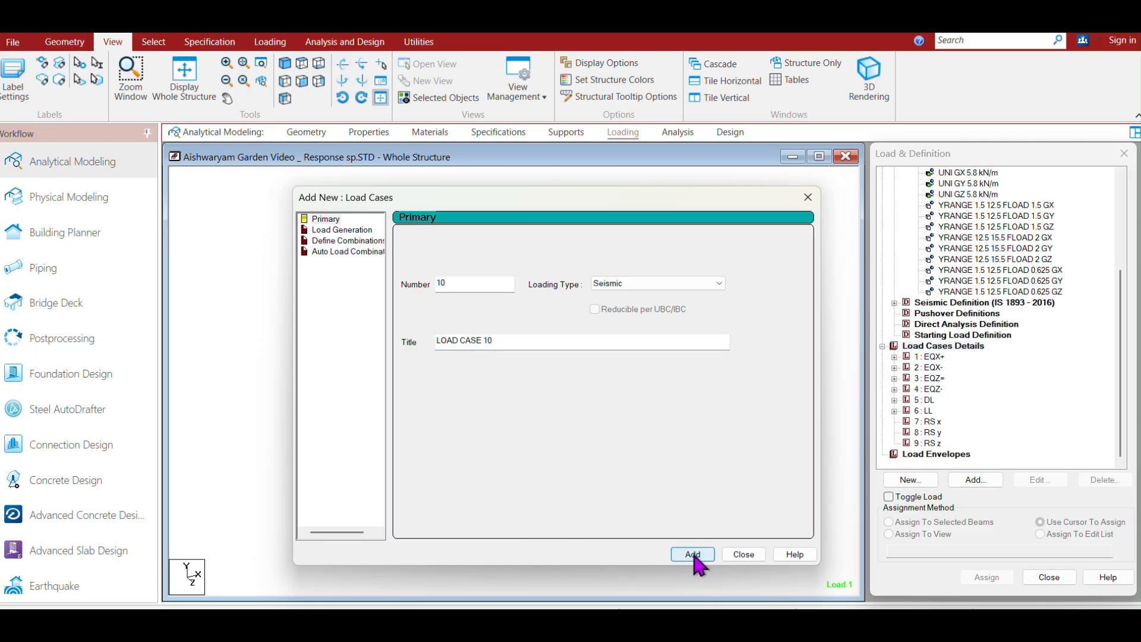
{"action": "left_click", "coordinate": [752, 553]}
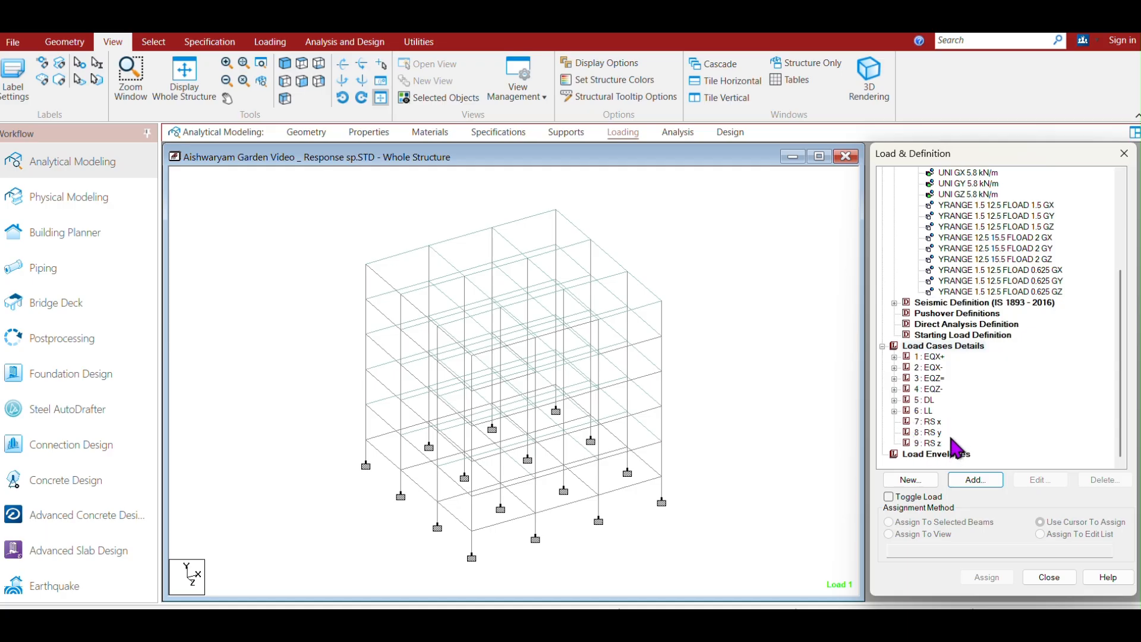
Try to set up a response spectrum for load case RS x with code IS-1893 2016, CQC combination and Medium Soil subsoil.
{"action": "left_click", "coordinate": [935, 421]}
{"action": "left_click", "coordinate": [982, 481]}
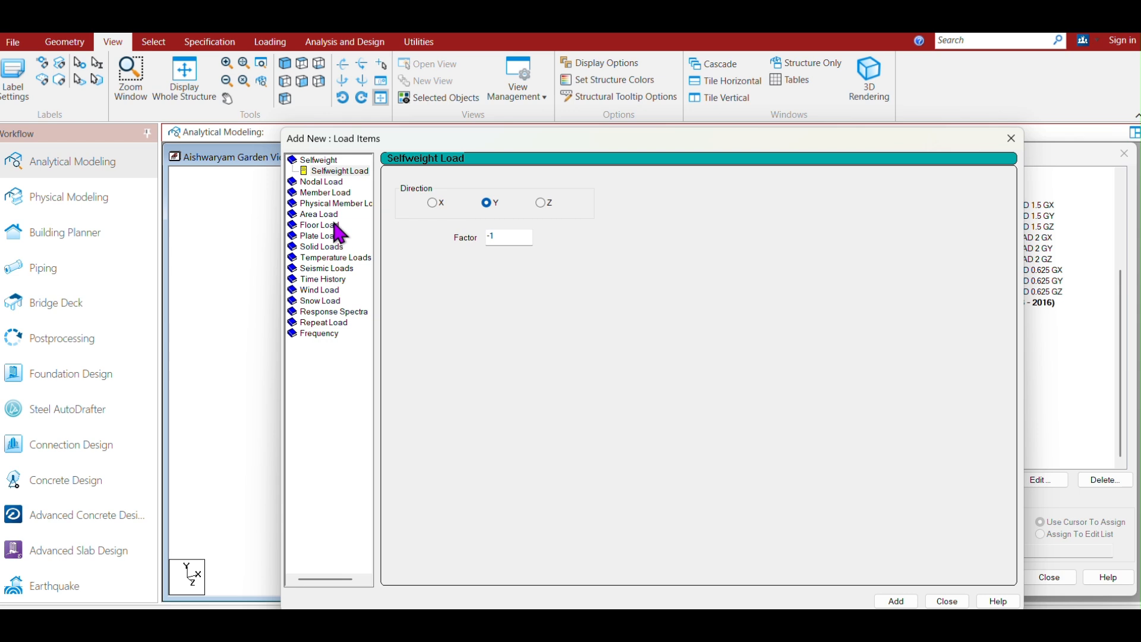
{"action": "left_click", "coordinate": [327, 312]}
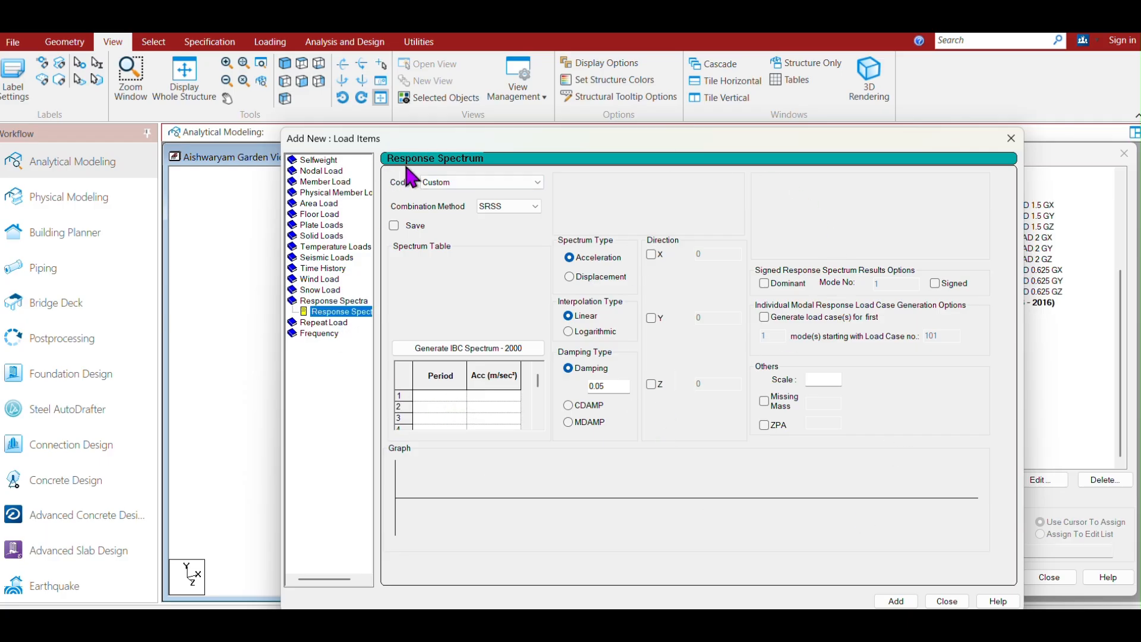
{"action": "left_click", "coordinate": [531, 181]}
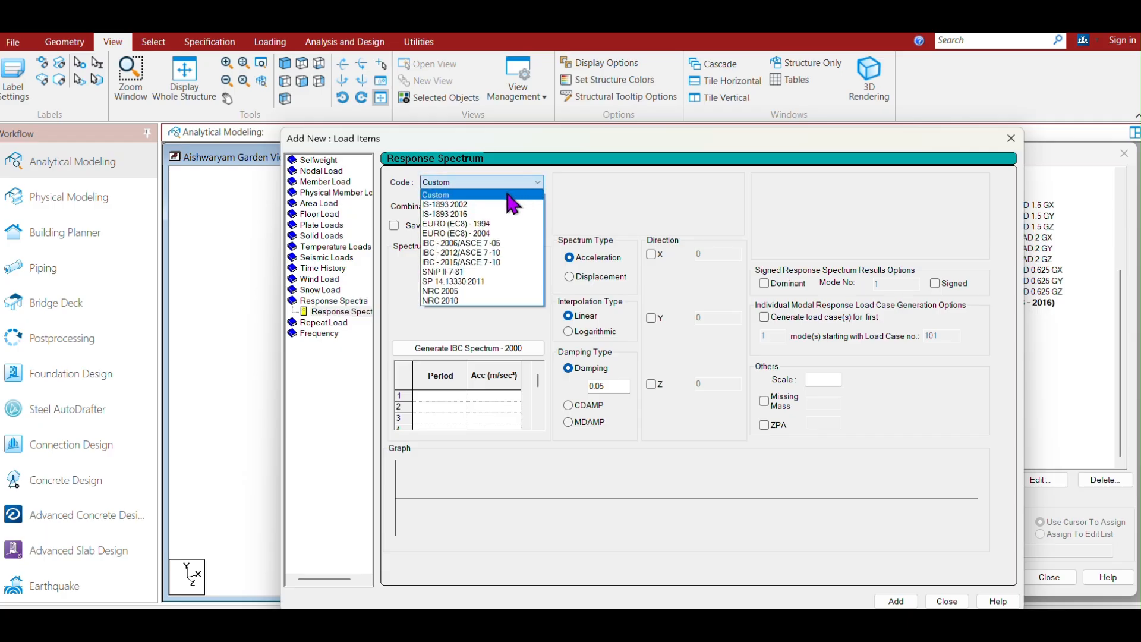
{"action": "left_click", "coordinate": [439, 214]}
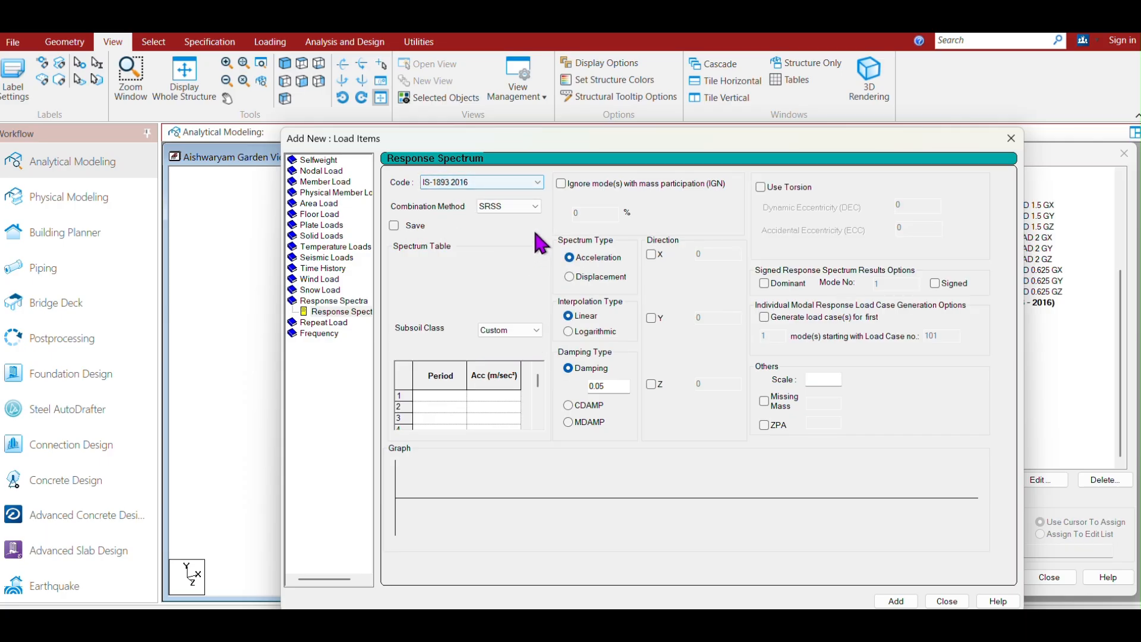
{"action": "left_click", "coordinate": [531, 206]}
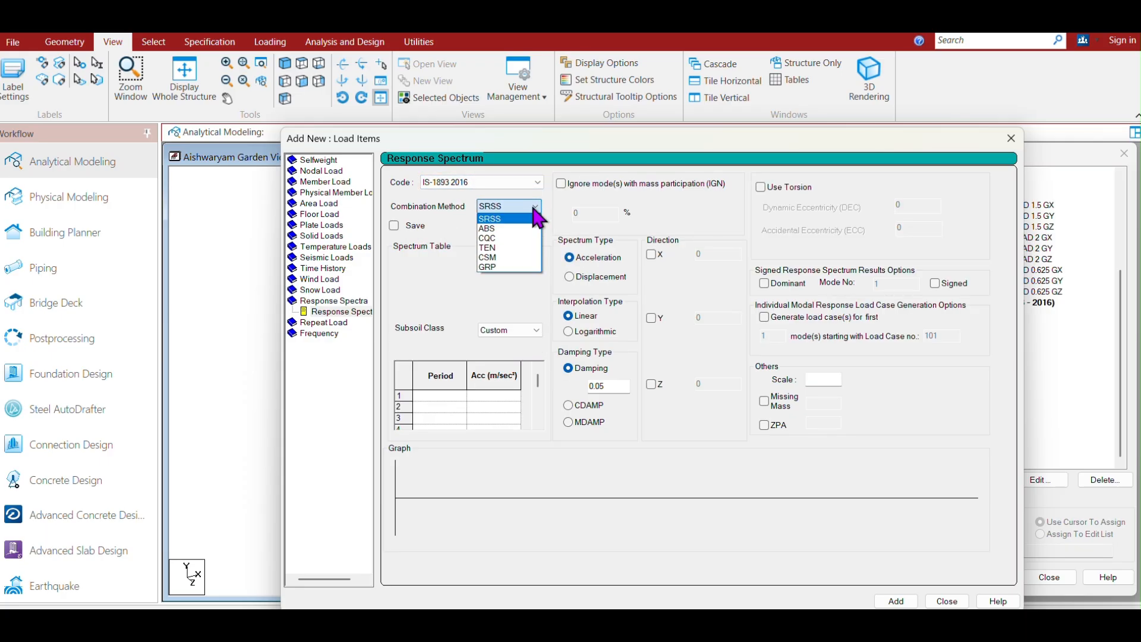
{"action": "left_click", "coordinate": [489, 239]}
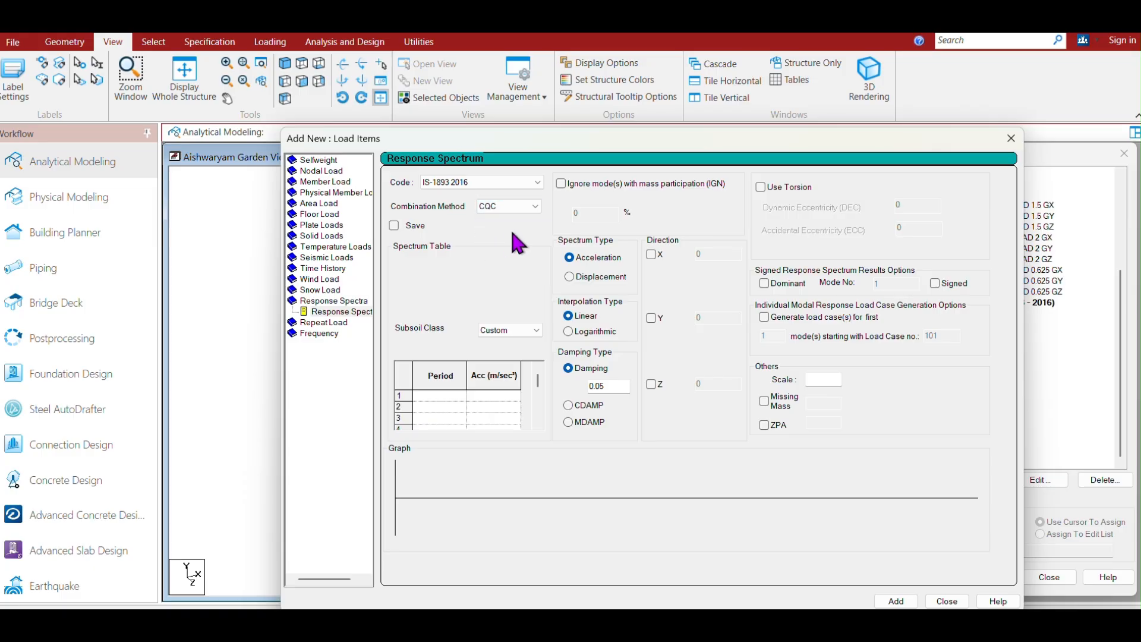
{"action": "left_click", "coordinate": [536, 330]}
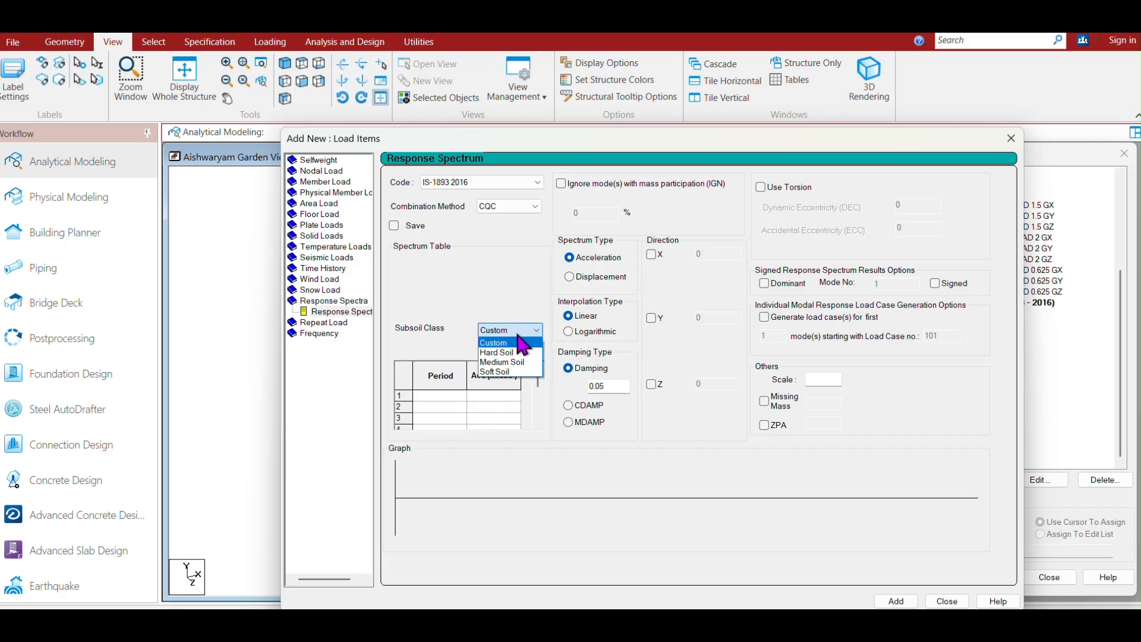
{"action": "left_click", "coordinate": [503, 362]}
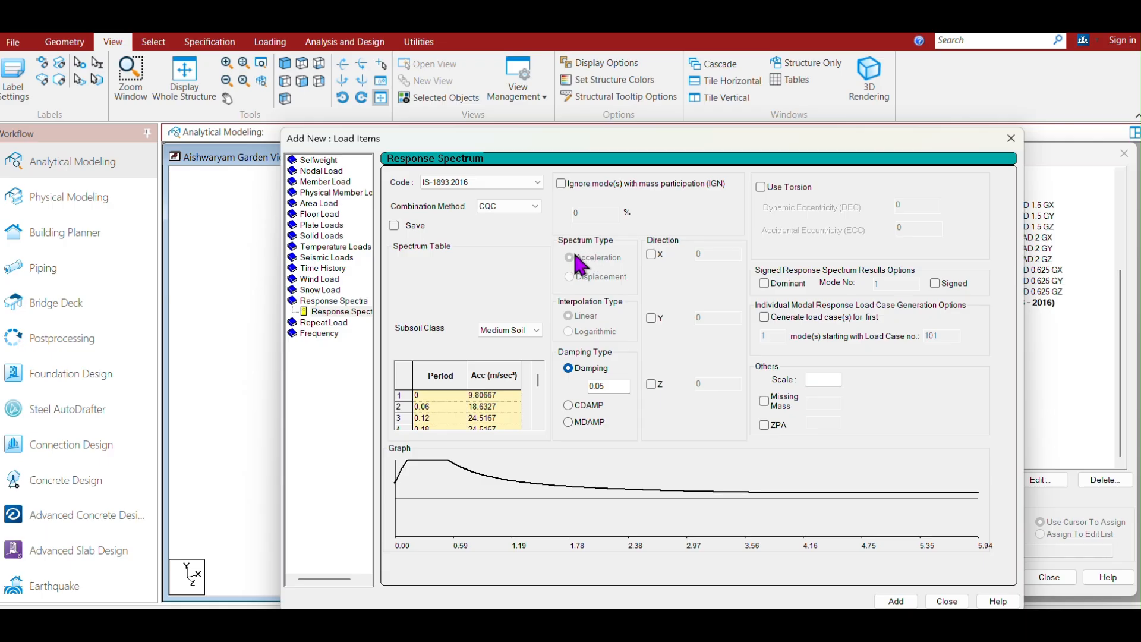
Try to add the spectrum in the X direction with factor 0.024, then close the load items dialog.
{"action": "left_click", "coordinate": [651, 254]}
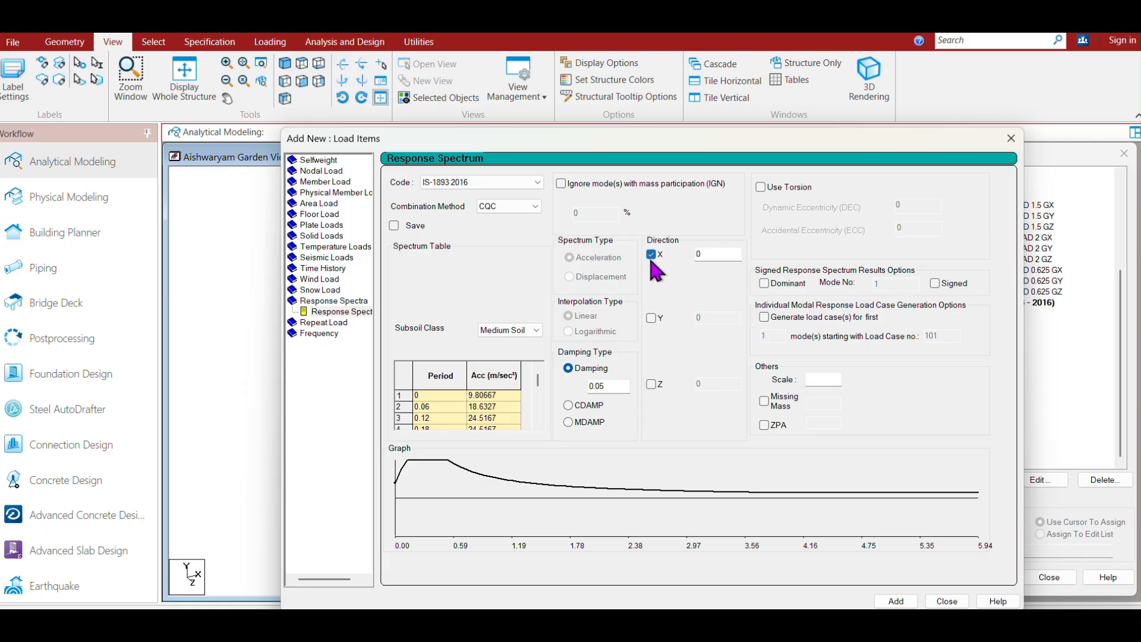
{"action": "double_click", "coordinate": [710, 253]}
{"action": "type", "text": "0.024"}
{"action": "left_click", "coordinate": [900, 602]}
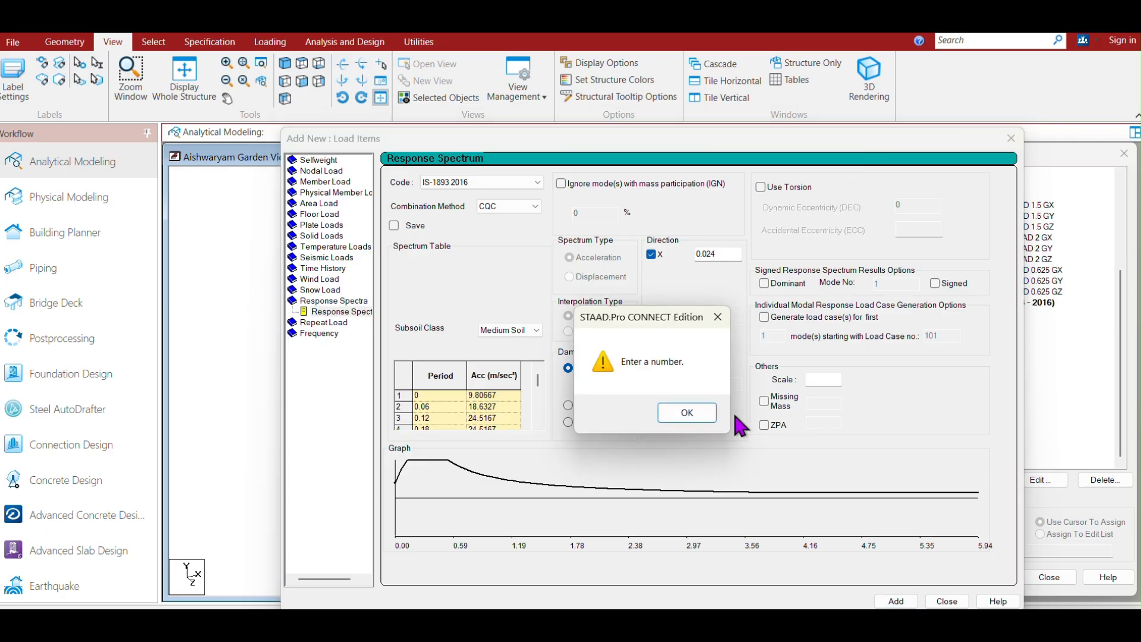
{"action": "left_click", "coordinate": [689, 414]}
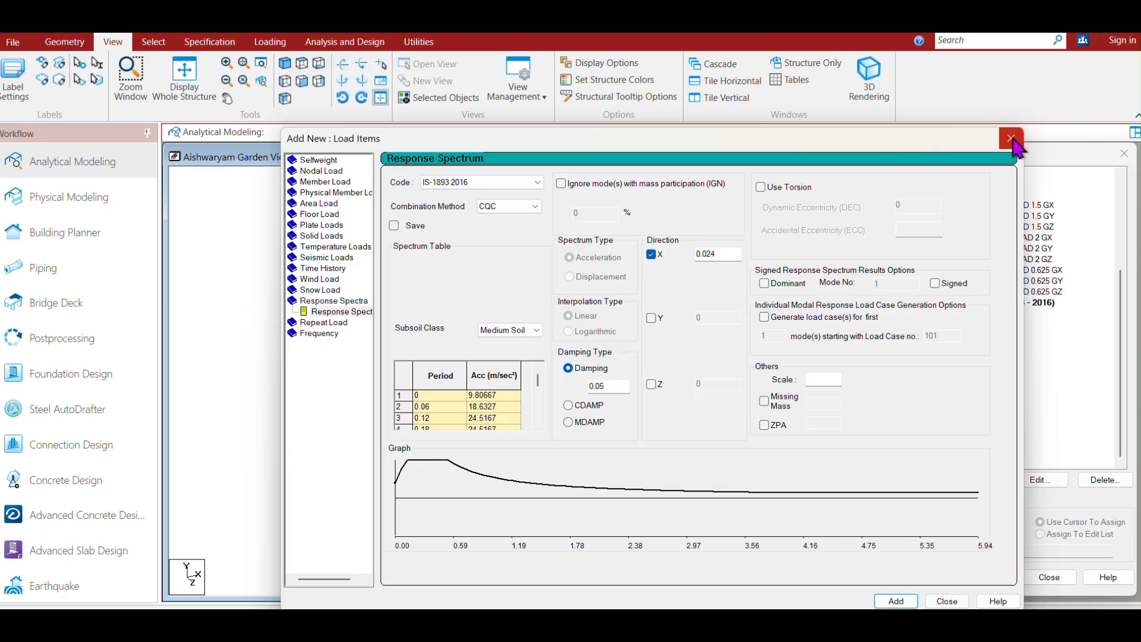
{"action": "left_click", "coordinate": [1012, 143]}
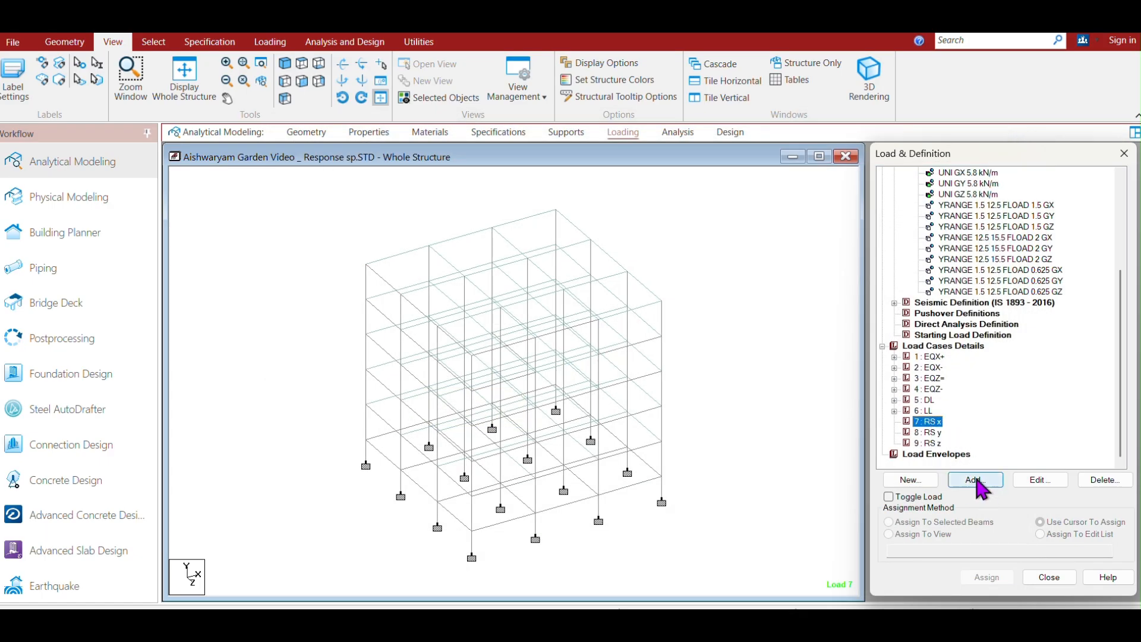
Set up a response spectrum for load case RS x with code IS-1893 2016, CQC combination and Medium Soil subsoil.
{"action": "left_click", "coordinate": [975, 480]}
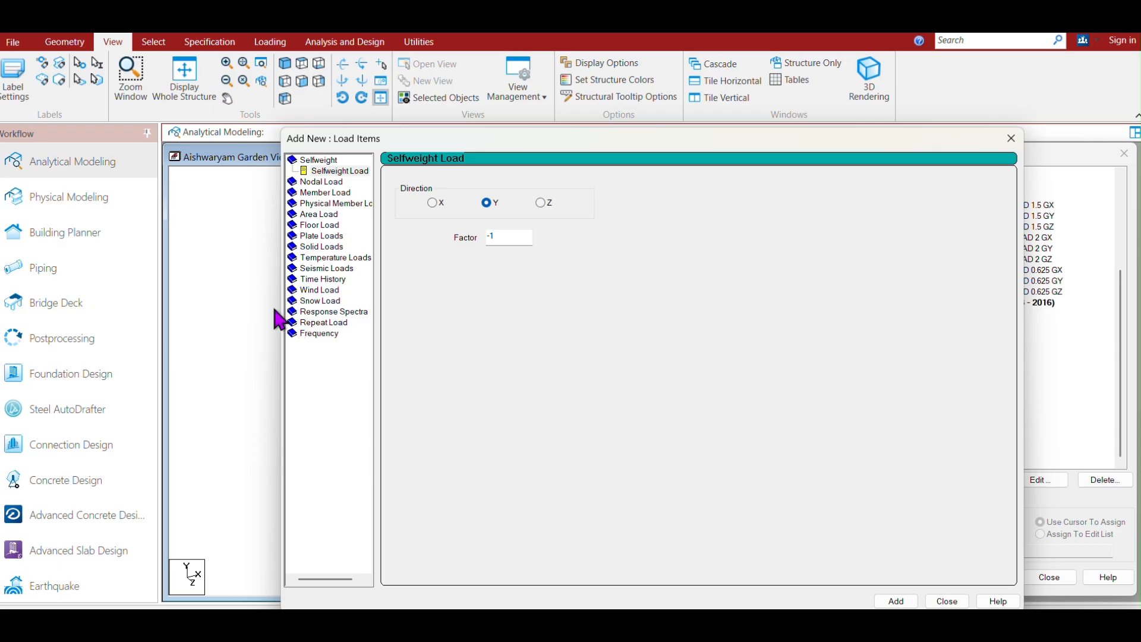
{"action": "left_click", "coordinate": [308, 311]}
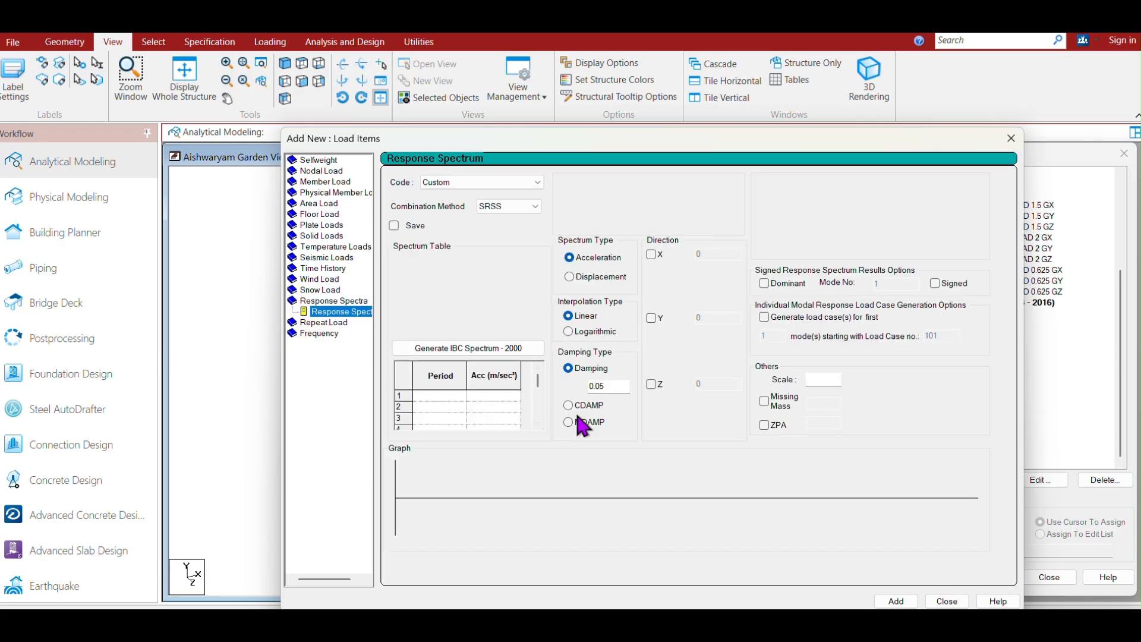
{"action": "left_click", "coordinate": [487, 181]}
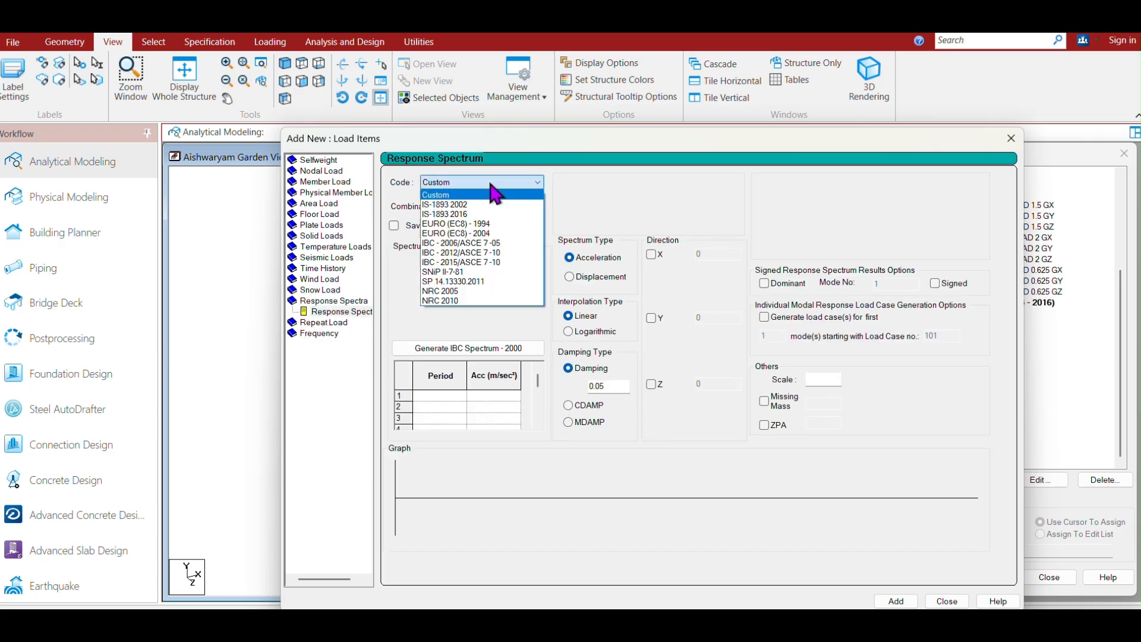
{"action": "left_click", "coordinate": [445, 214]}
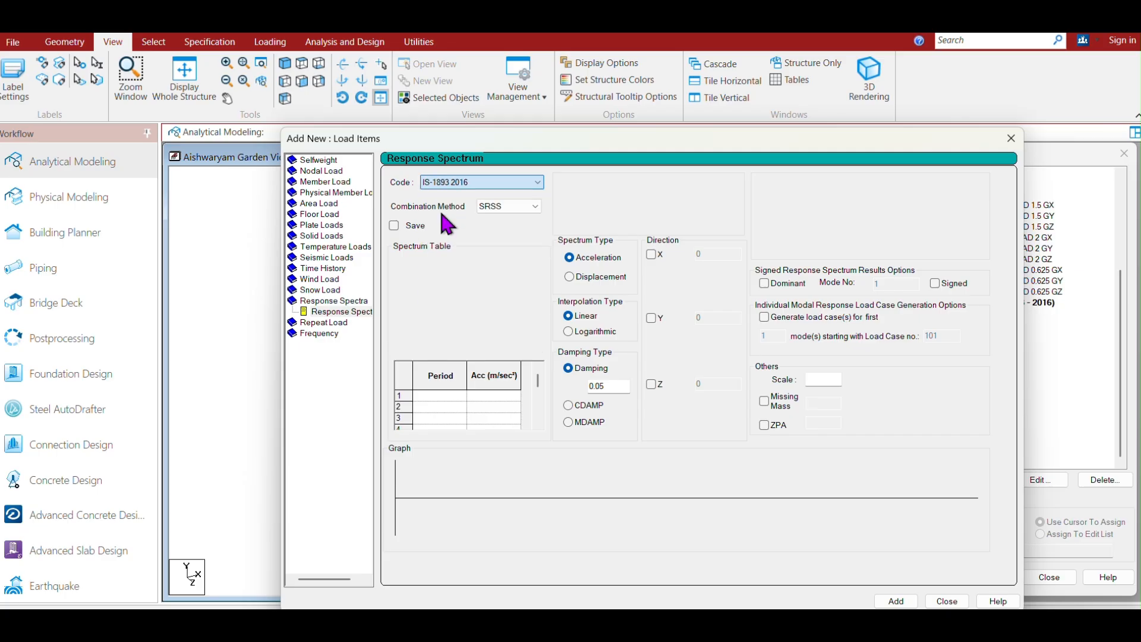
{"action": "left_click", "coordinate": [521, 206]}
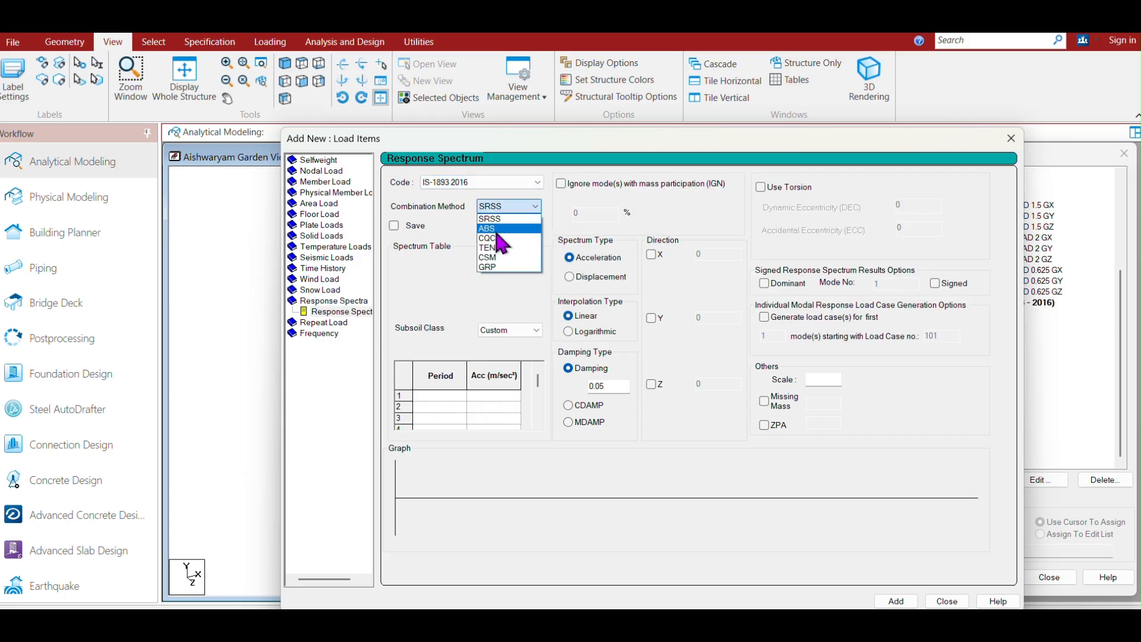
{"action": "left_click", "coordinate": [498, 230]}
{"action": "left_click", "coordinate": [510, 331]}
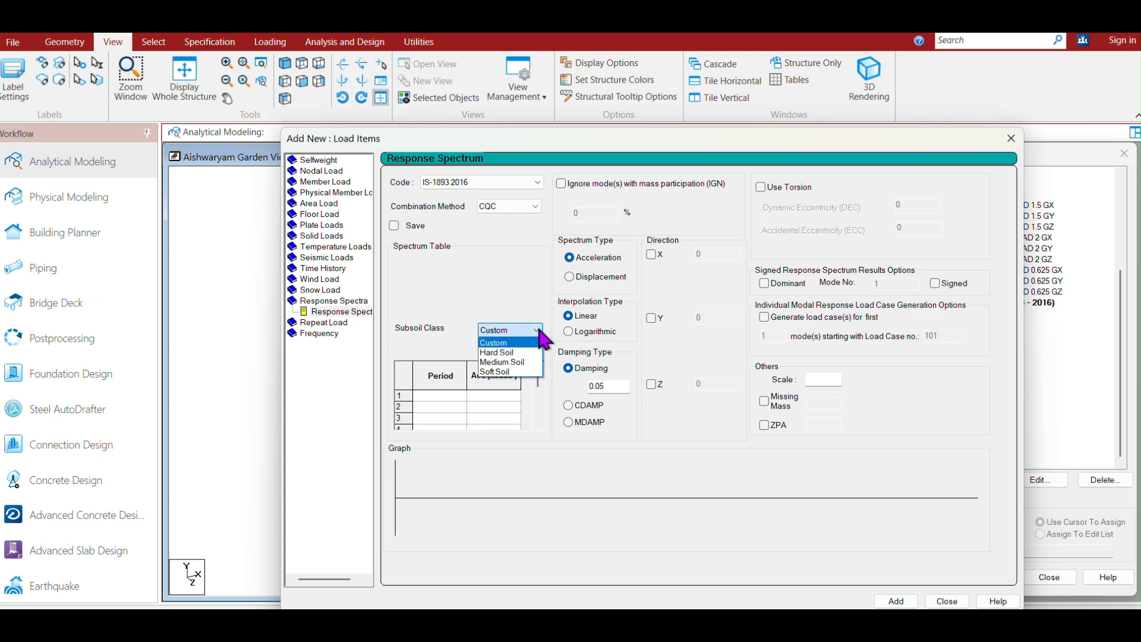
{"action": "left_click", "coordinate": [498, 368]}
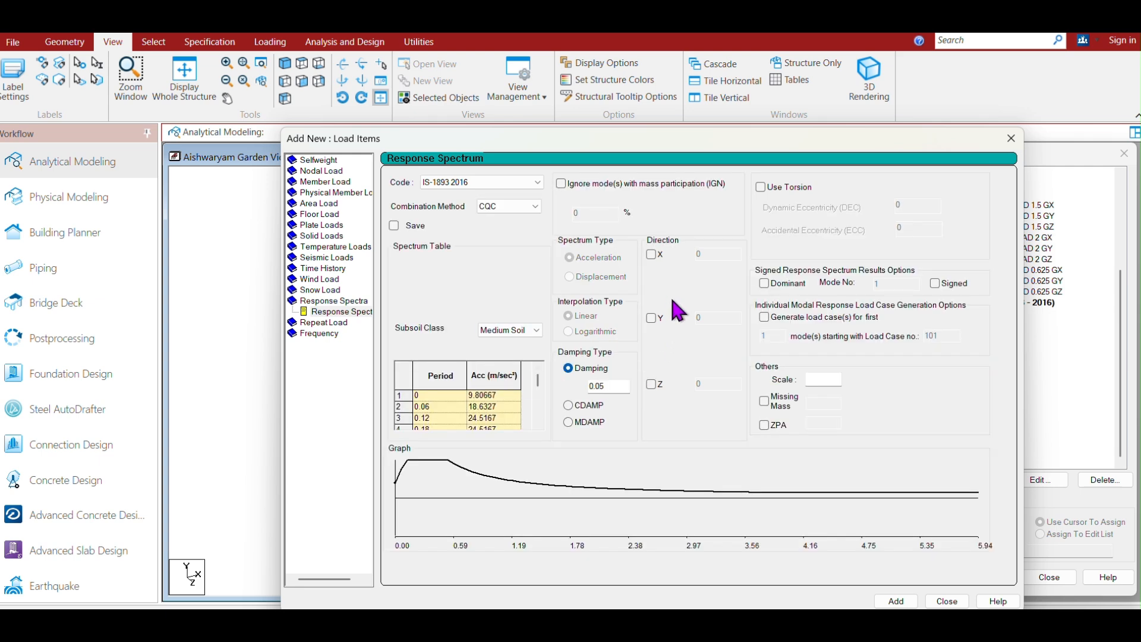
Apply the spectrum in the X direction with factor 0.024, add it to RS x and close the dialog.
{"action": "left_click", "coordinate": [651, 254]}
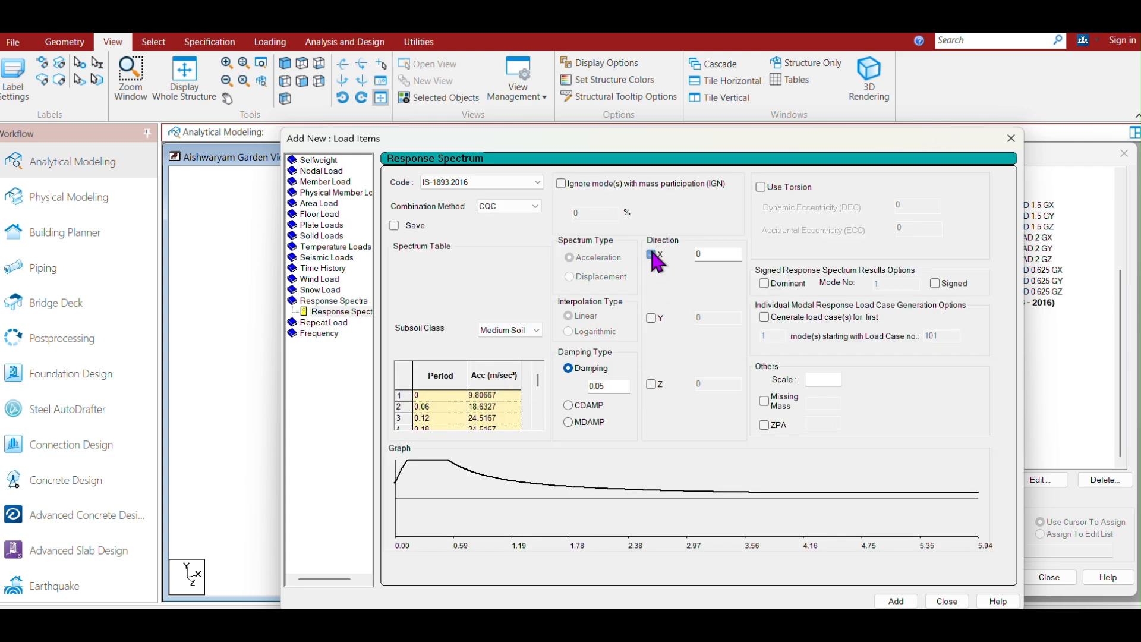
{"action": "double_click", "coordinate": [702, 254]}
{"action": "left_click", "coordinate": [899, 601]}
{"action": "left_click_drag", "start_coordinate": [905, 141], "coordinate": [648, 123]}
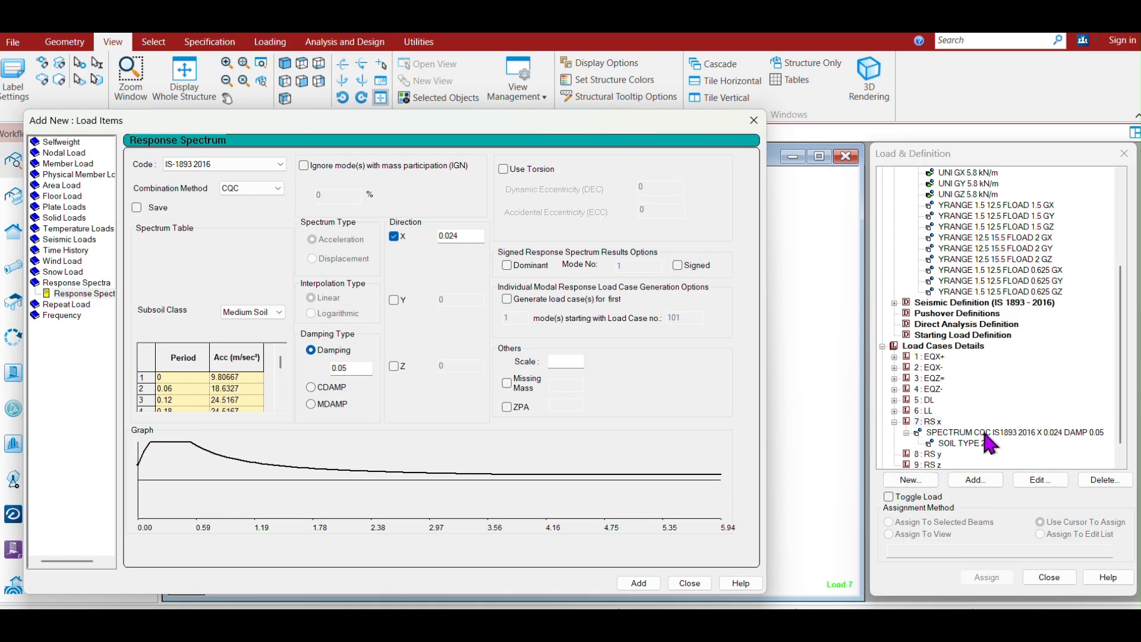
{"action": "left_click", "coordinate": [754, 121]}
Set up a response spectrum for load case RS y with code IS-1893 2016, CQC combination and Medium Soil subsoil.
{"action": "left_click", "coordinate": [930, 456]}
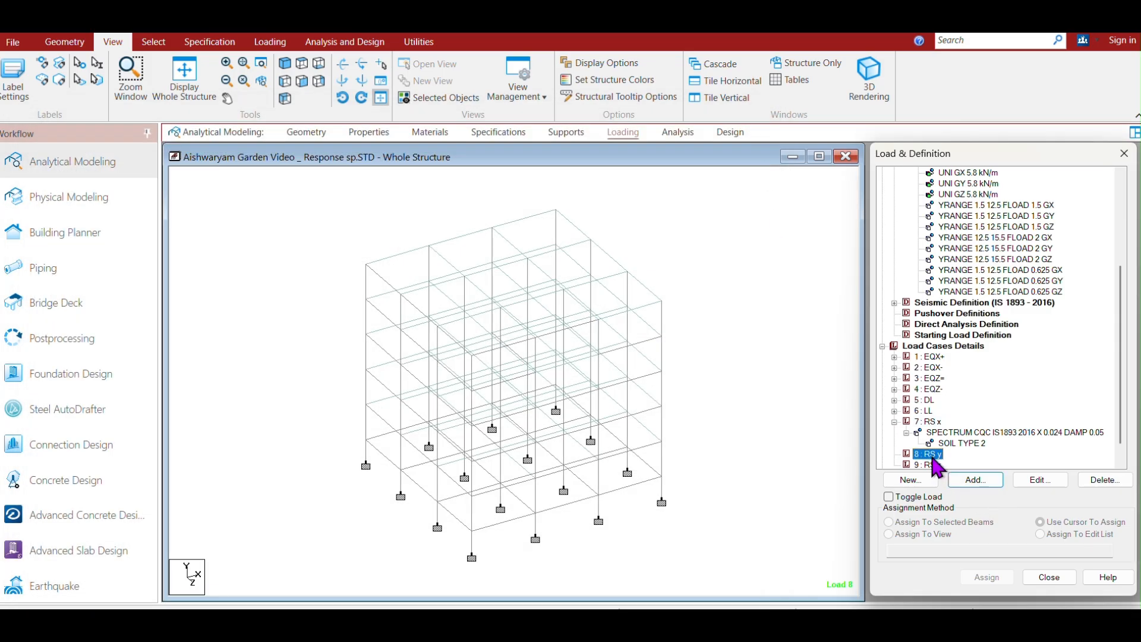
{"action": "left_click", "coordinate": [975, 480]}
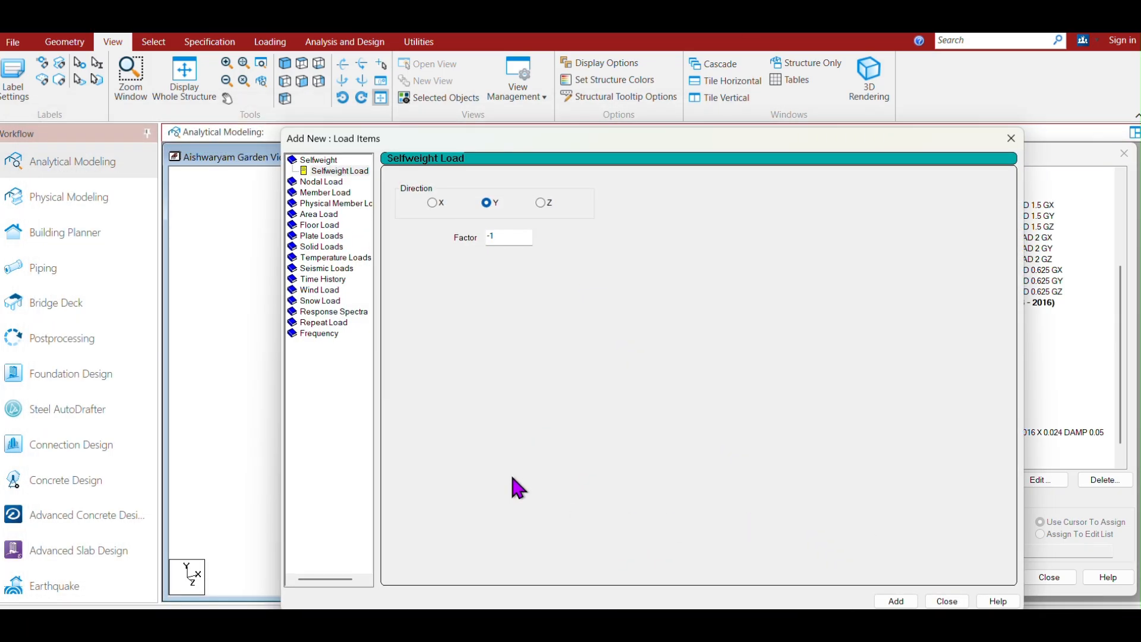
{"action": "left_click", "coordinate": [303, 313]}
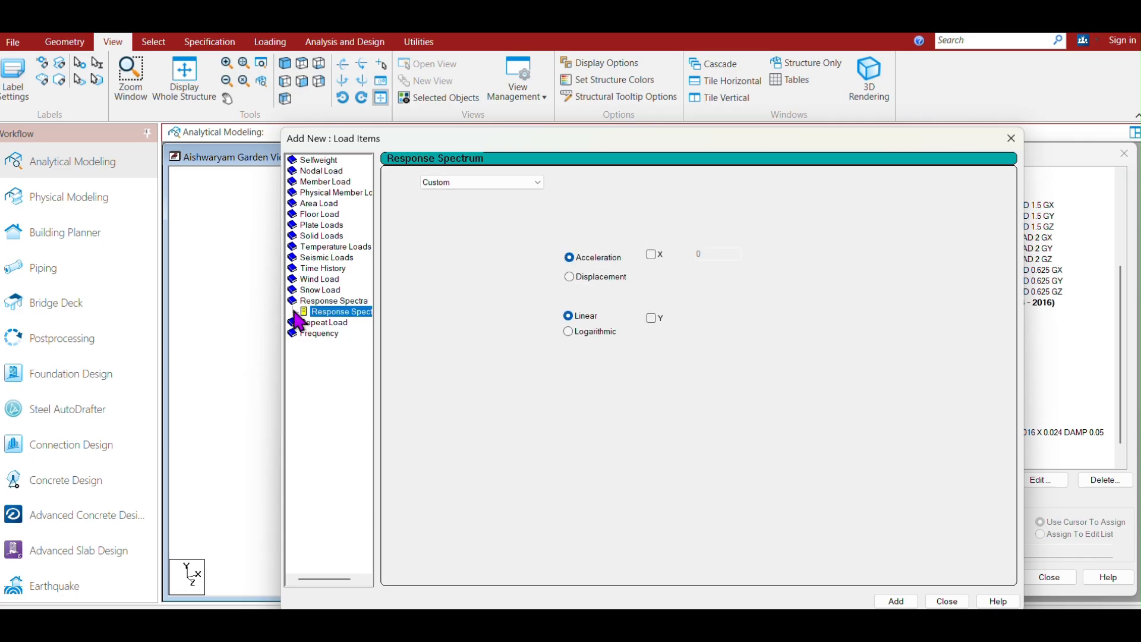
{"action": "left_click", "coordinate": [529, 182]}
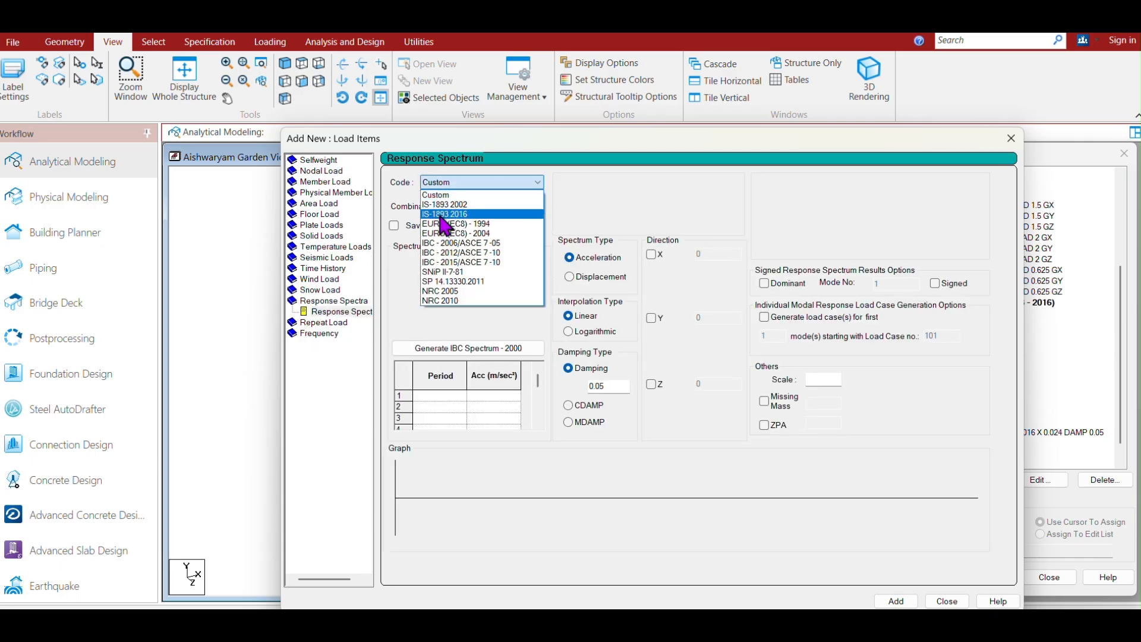
{"action": "left_click", "coordinate": [445, 215]}
{"action": "left_click", "coordinate": [534, 206]}
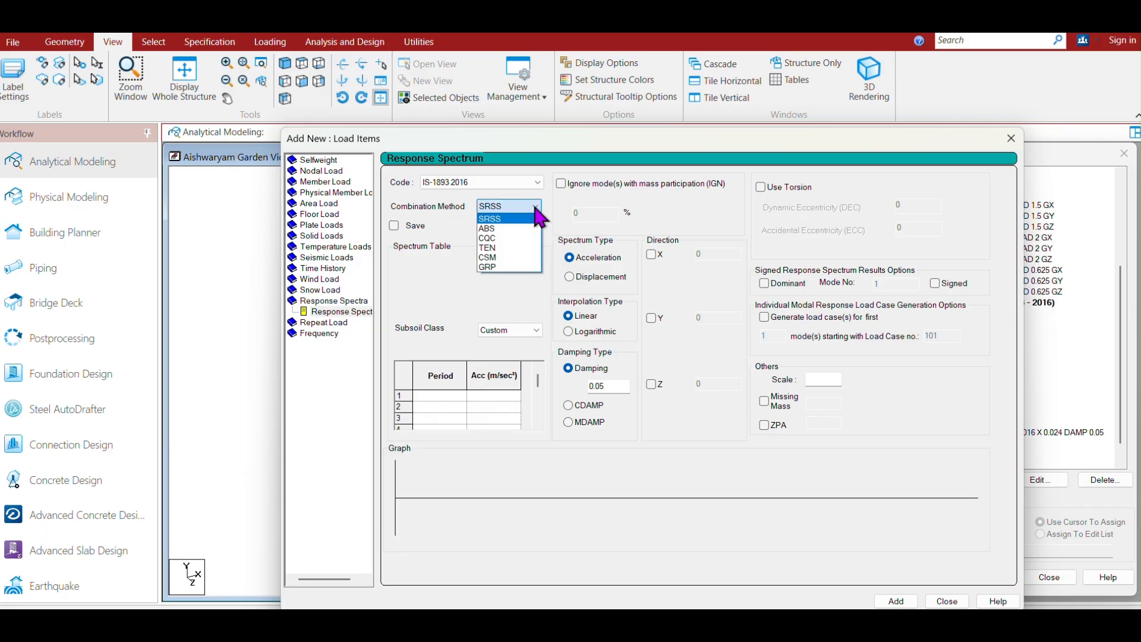
{"action": "left_click", "coordinate": [491, 232]}
{"action": "left_click", "coordinate": [525, 330]}
{"action": "left_click", "coordinate": [498, 366]}
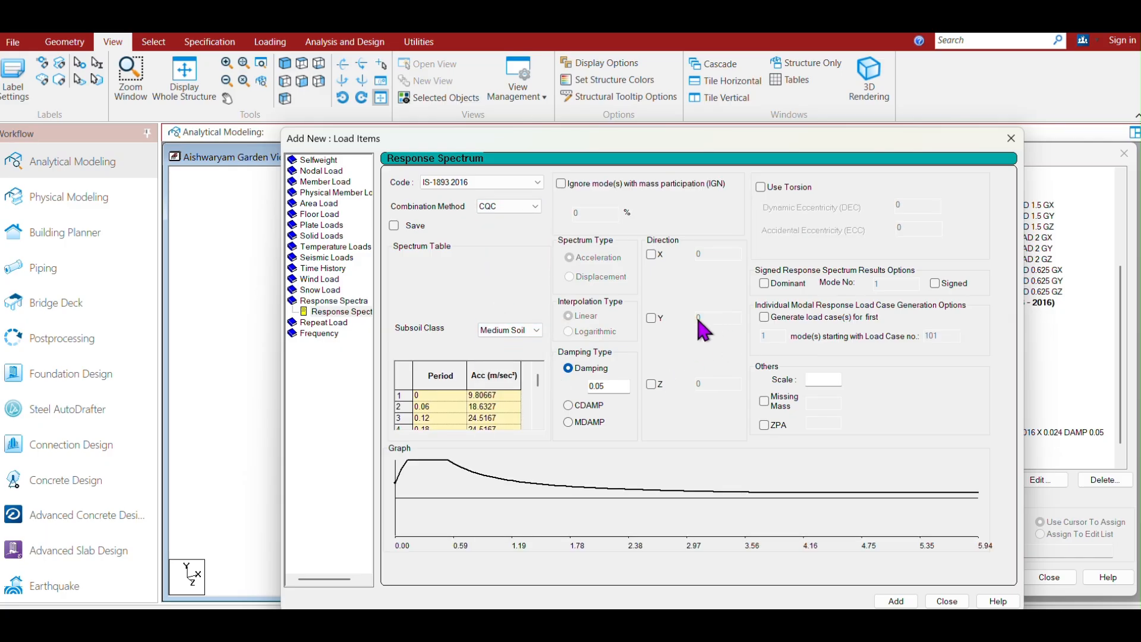
Apply the spectrum in the Y direction with factor 0.024 and add it to load case RS y.
{"action": "left_click", "coordinate": [652, 319]}
{"action": "left_click", "coordinate": [895, 601]}
{"action": "left_click_drag", "start_coordinate": [970, 140], "coordinate": [669, 128]}
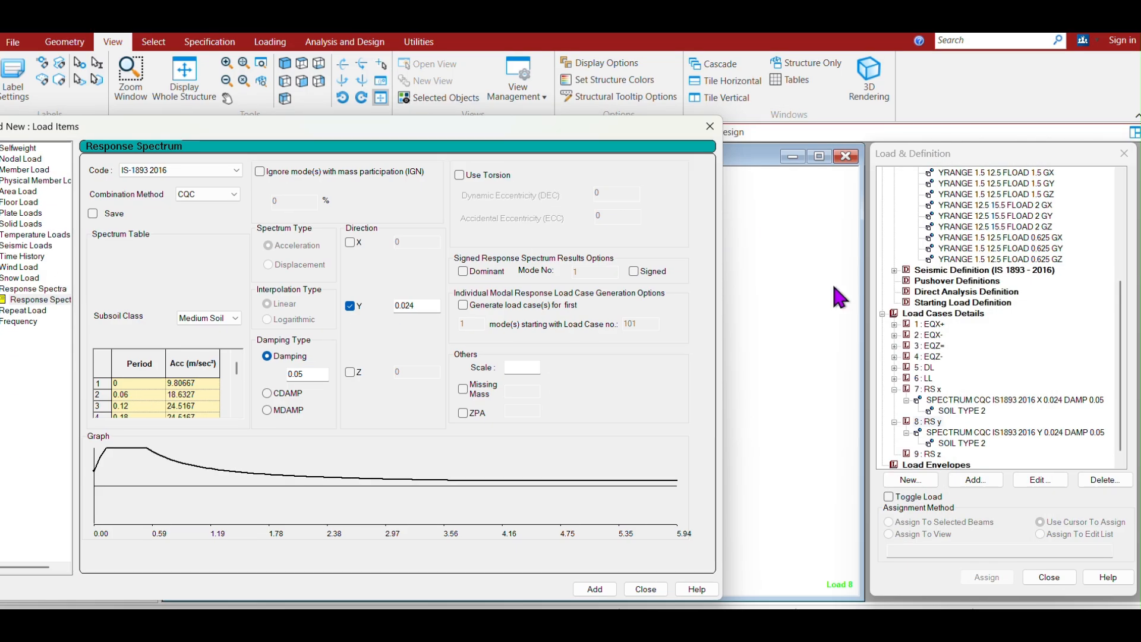
Set up a response spectrum for load case RS z with code IS-1893 2016, CQC combination and Medium Soil subsoil.
{"action": "left_click", "coordinate": [937, 466]}
{"action": "left_click", "coordinate": [934, 456]}
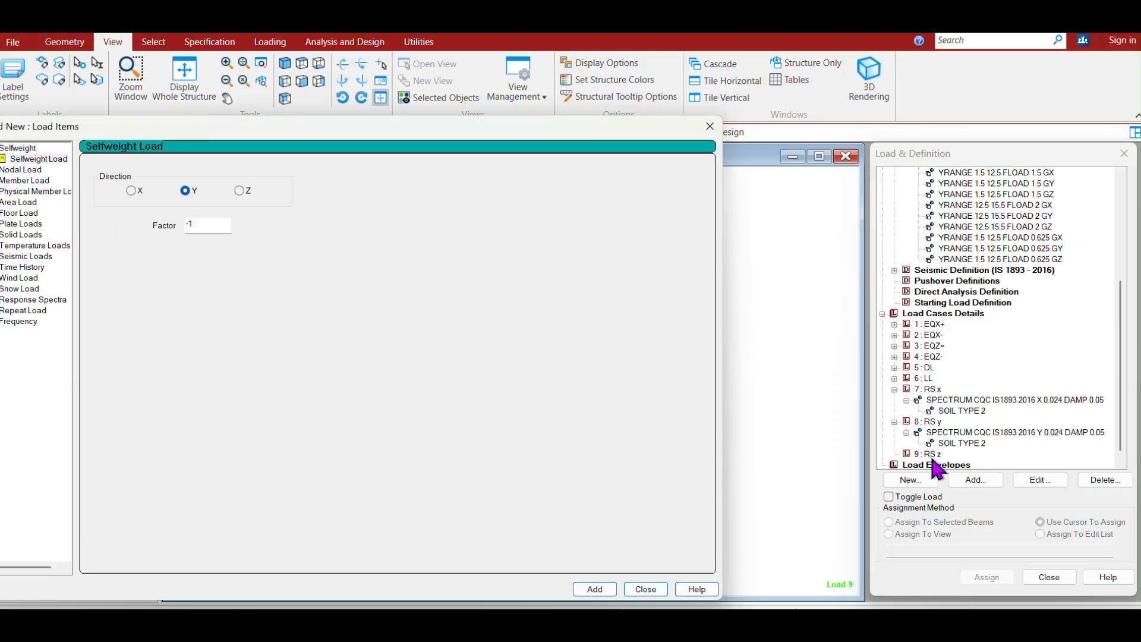
{"action": "left_click", "coordinate": [932, 457]}
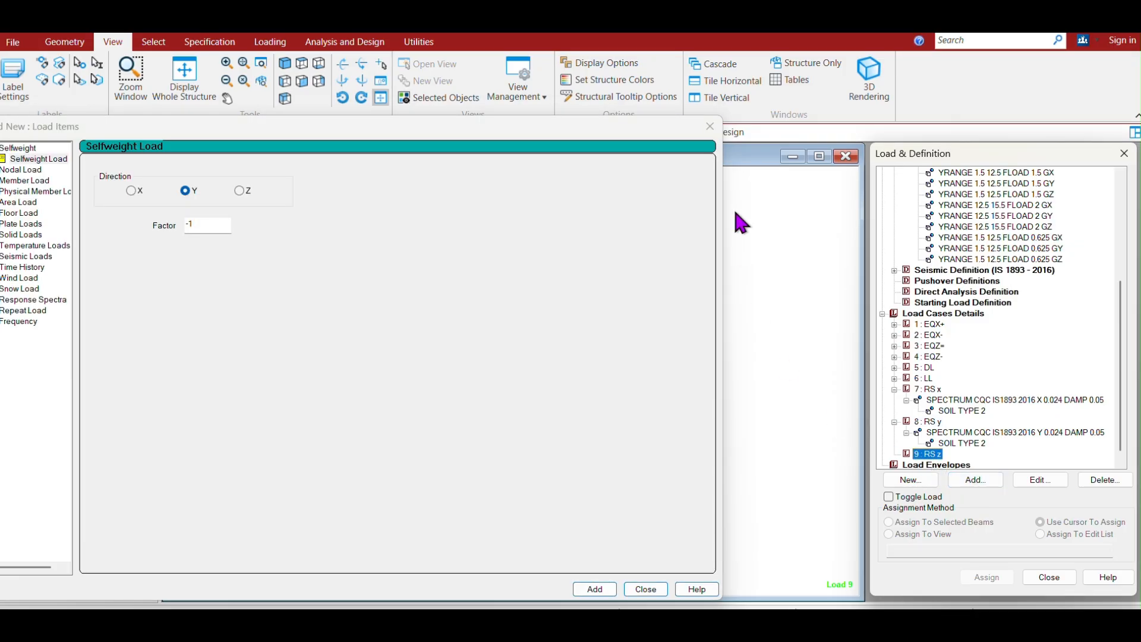
{"action": "left_click", "coordinate": [709, 126]}
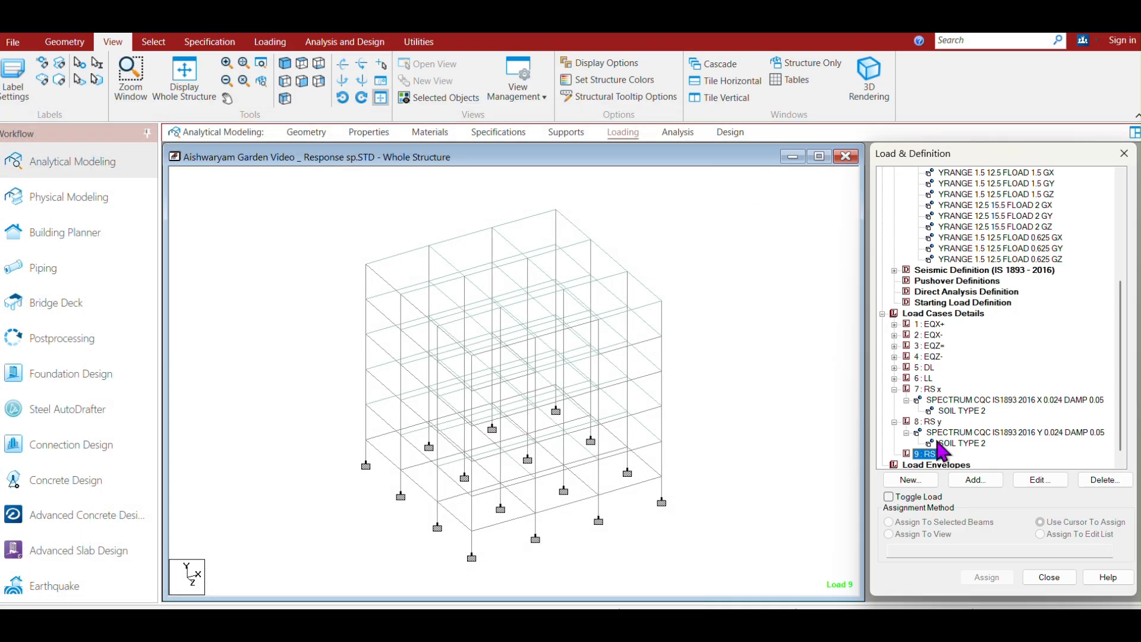
{"action": "left_click", "coordinate": [978, 481]}
{"action": "left_click", "coordinate": [314, 312]}
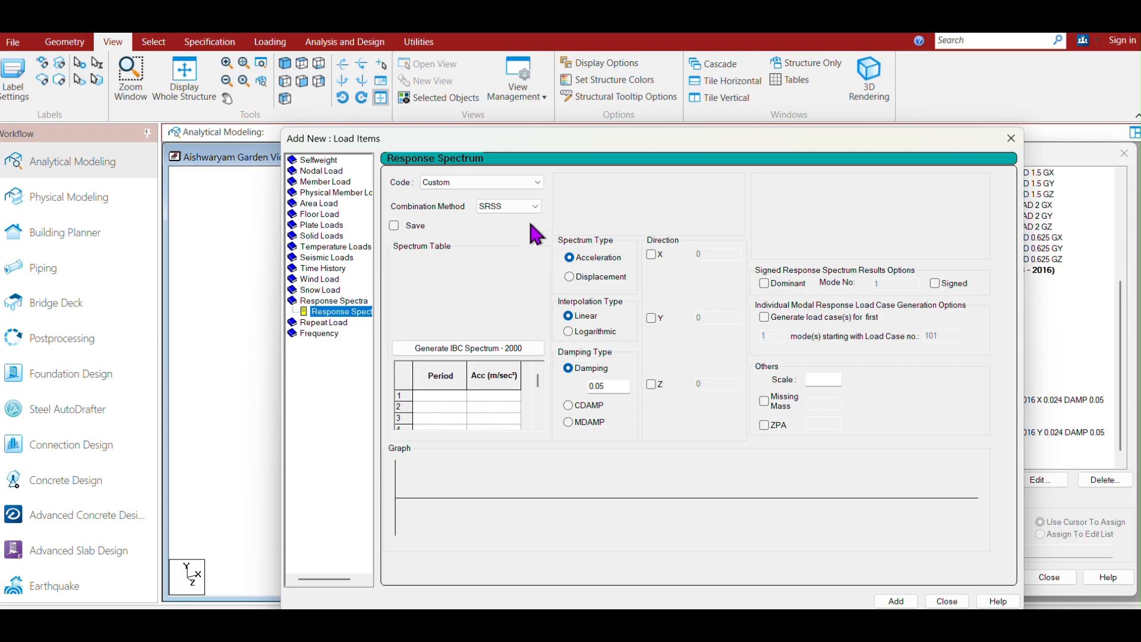
{"action": "left_click", "coordinate": [522, 183]}
{"action": "left_click", "coordinate": [441, 214]}
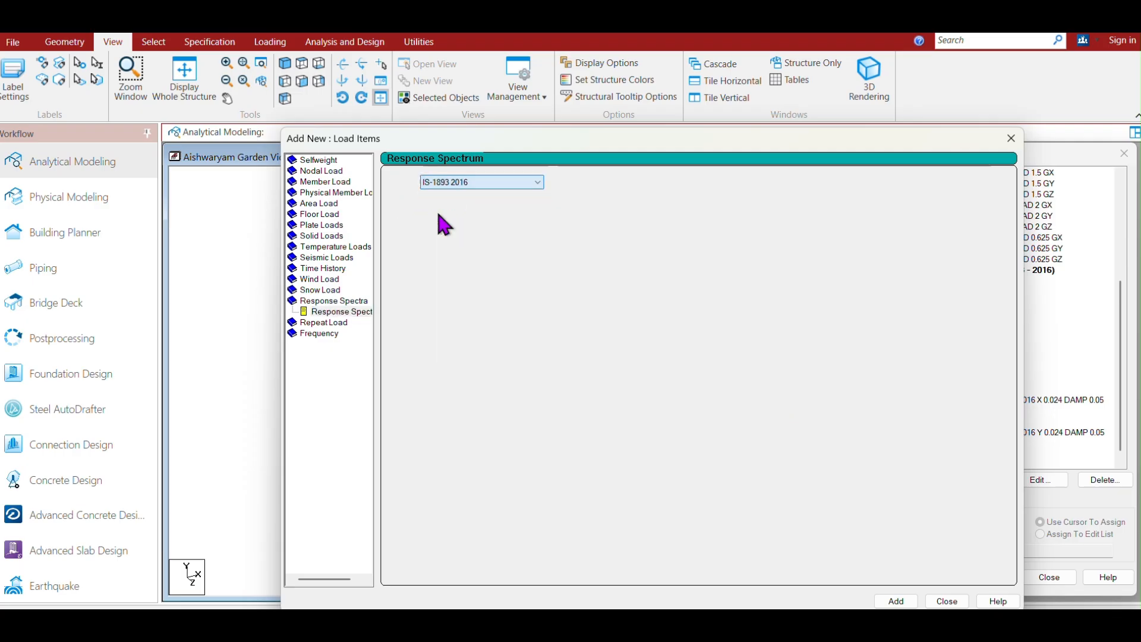
{"action": "left_click", "coordinate": [527, 205]}
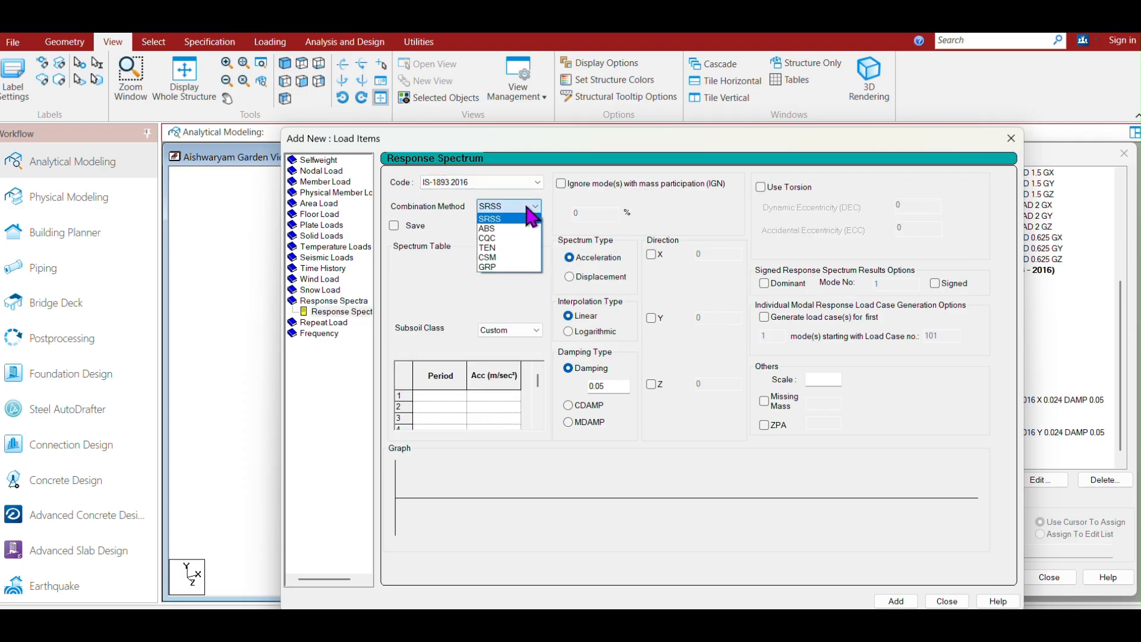
{"action": "left_click", "coordinate": [486, 237]}
{"action": "left_click", "coordinate": [502, 342]}
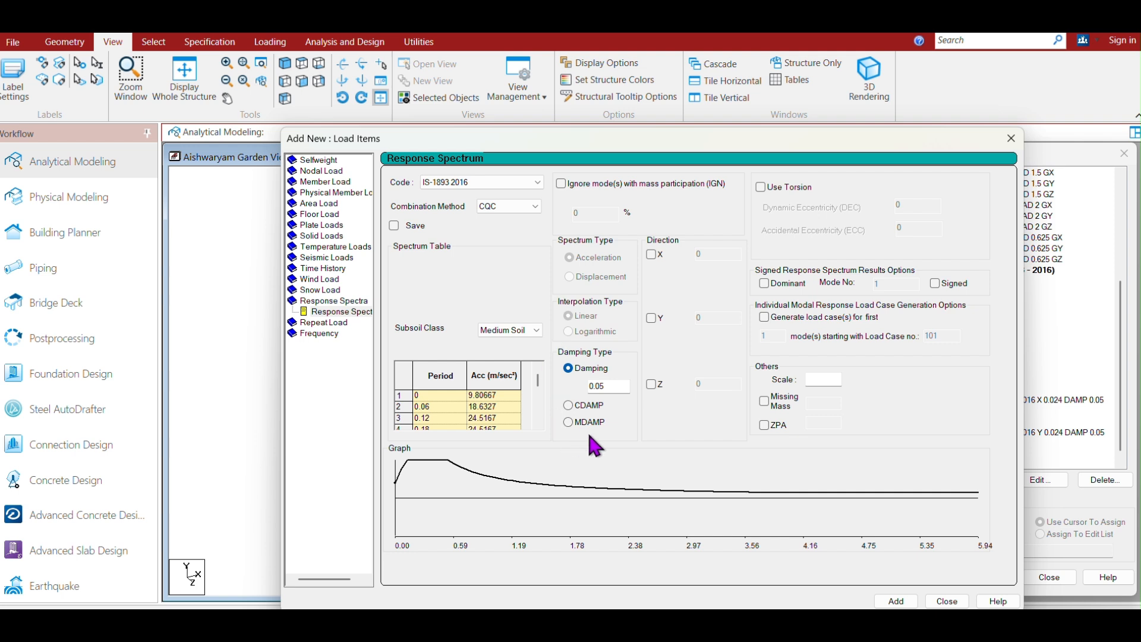
Apply the spectrum in the Z direction with factor 0.024, add it to RS z and close the dialog.
{"action": "left_click", "coordinate": [651, 384]}
{"action": "left_click", "coordinate": [719, 384]}
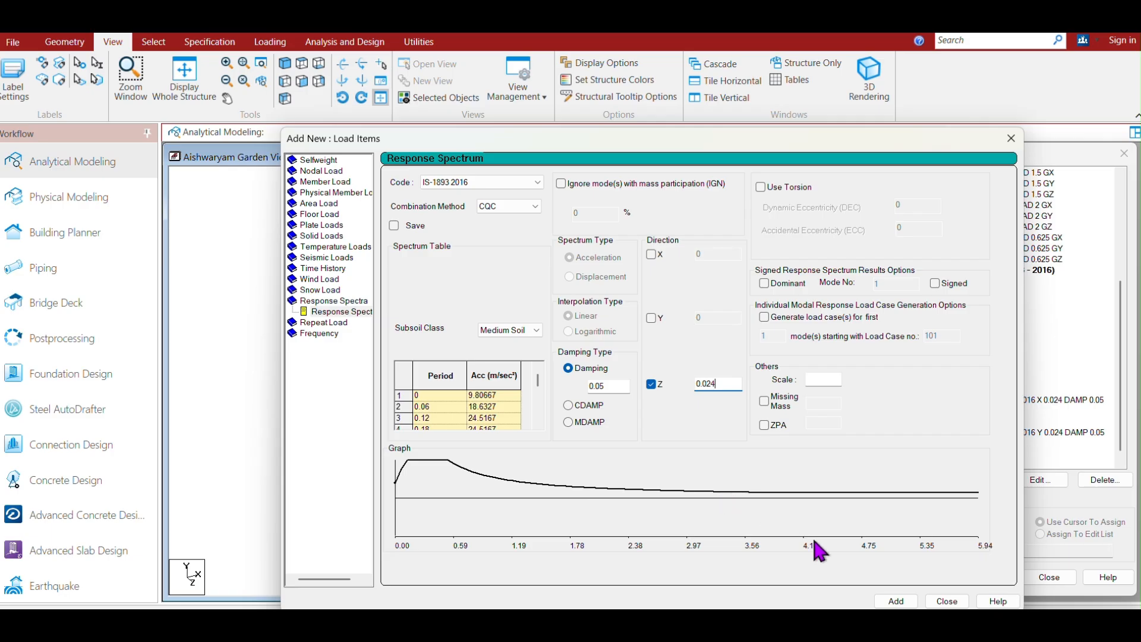
{"action": "left_click", "coordinate": [897, 601]}
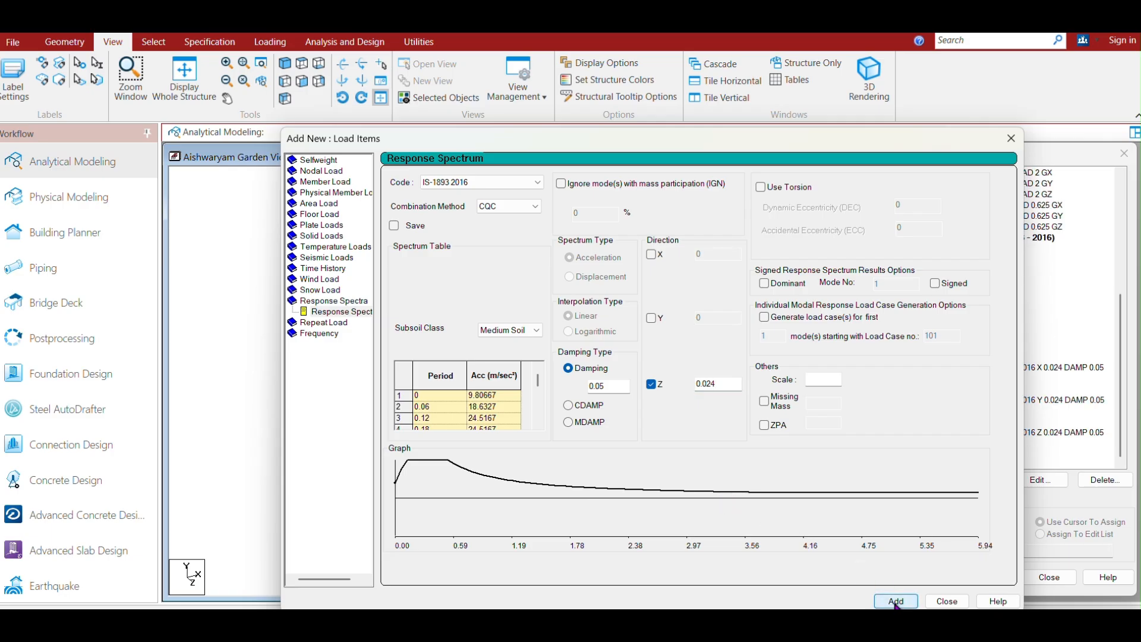
{"action": "left_click_drag", "start_coordinate": [938, 145], "coordinate": [589, 98]}
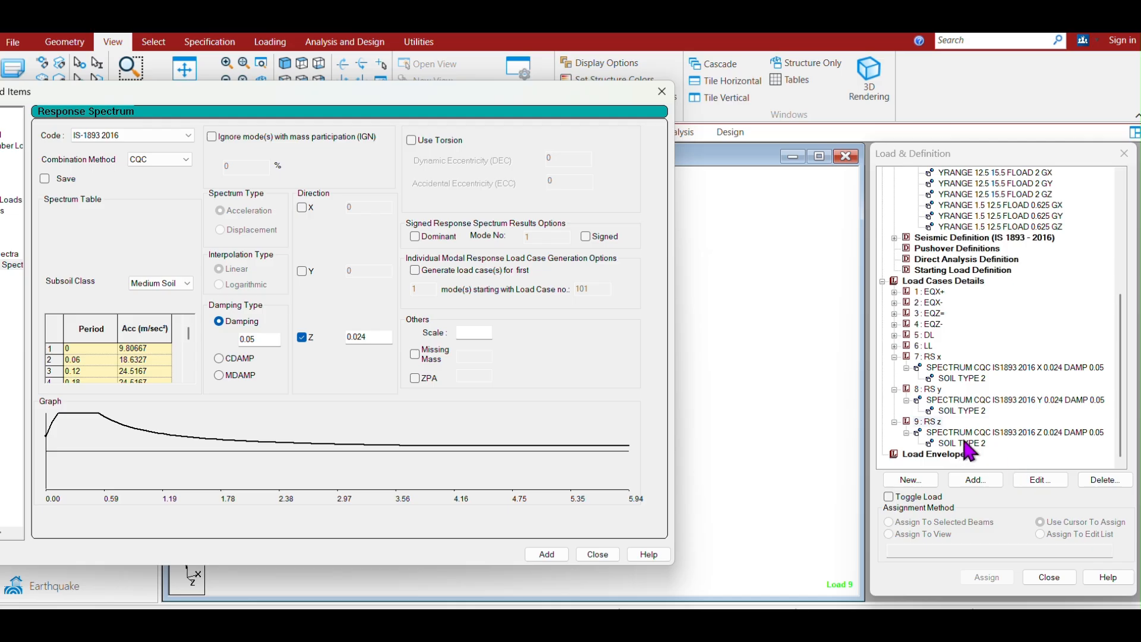
{"action": "left_click", "coordinate": [662, 91]}
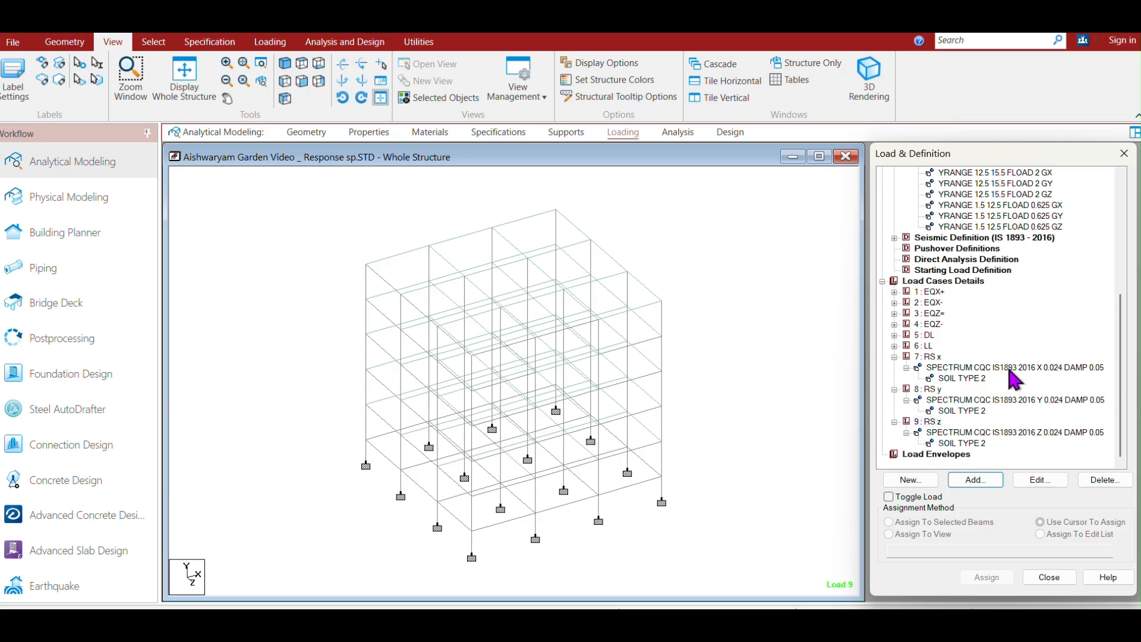
Generate automatic load combinations to IS:456/IS:800, category IS456:2000 Table18, starting at combination 10, and add them.
{"action": "left_click_drag", "start_coordinate": [1125, 358], "coordinate": [1125, 229]}
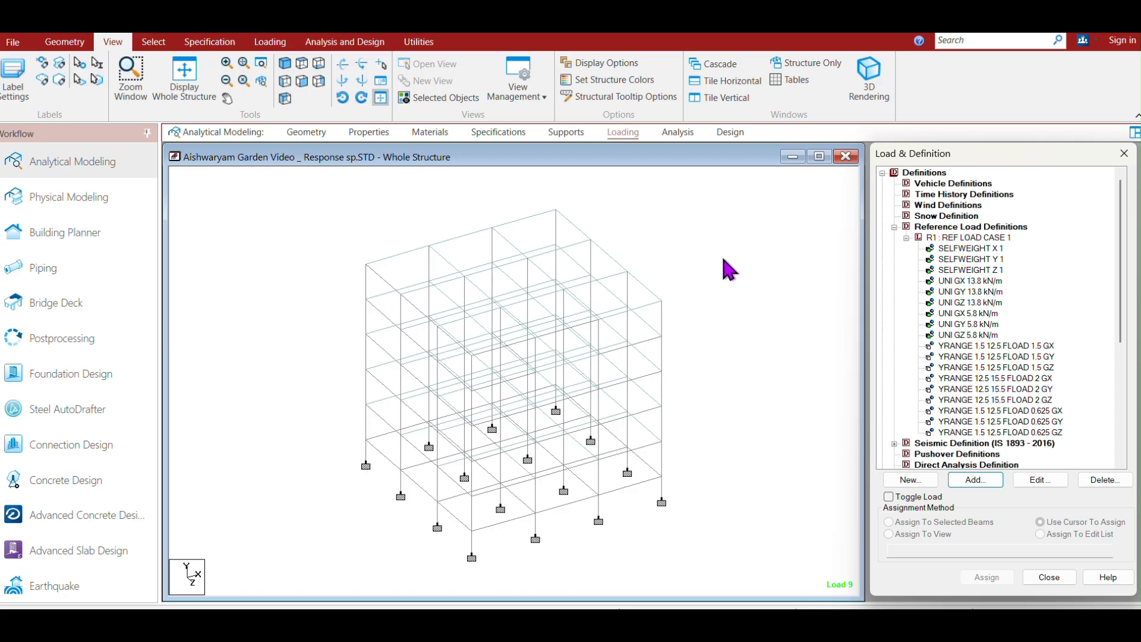
{"action": "left_click", "coordinate": [350, 48]}
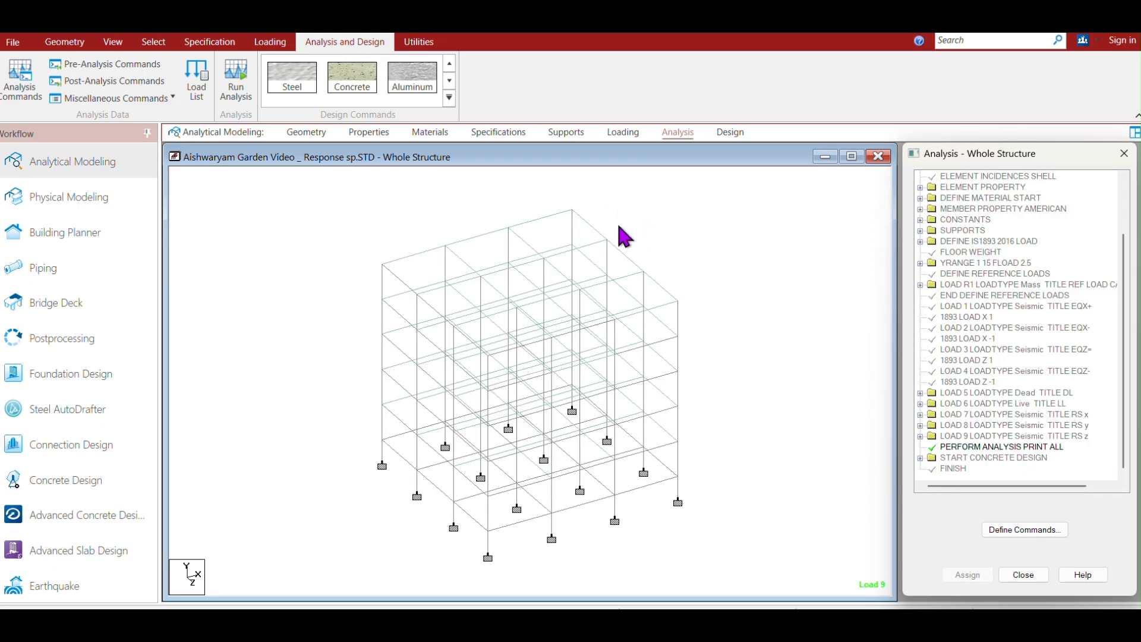
{"action": "left_click", "coordinate": [355, 88]}
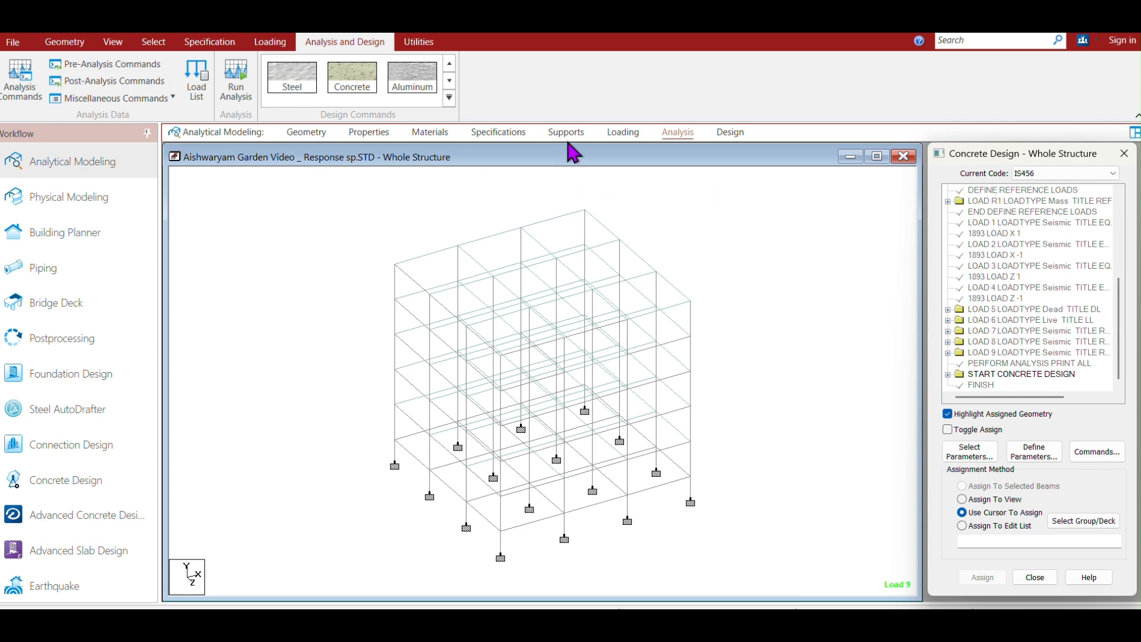
{"action": "left_click", "coordinate": [623, 133]}
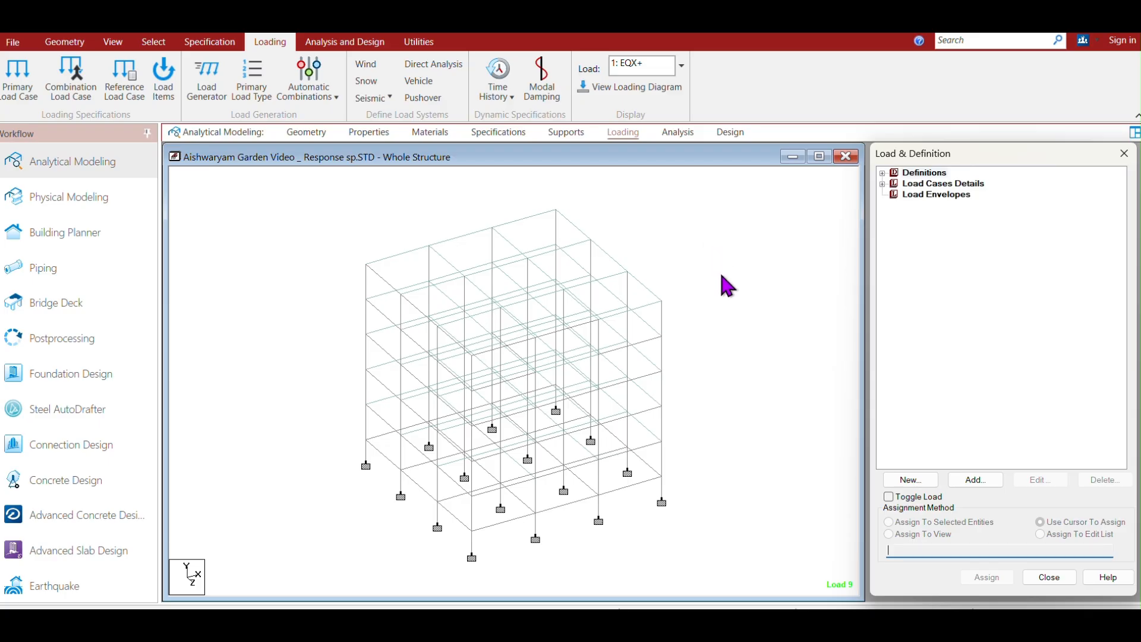
{"action": "left_click", "coordinate": [336, 98]}
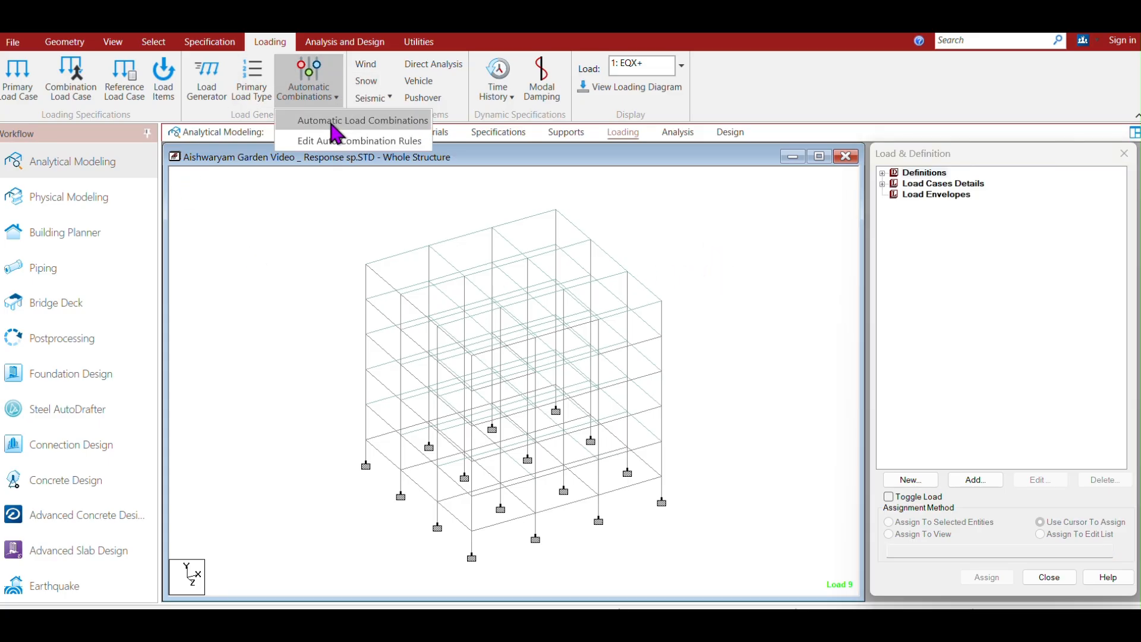
{"action": "left_click", "coordinate": [366, 121]}
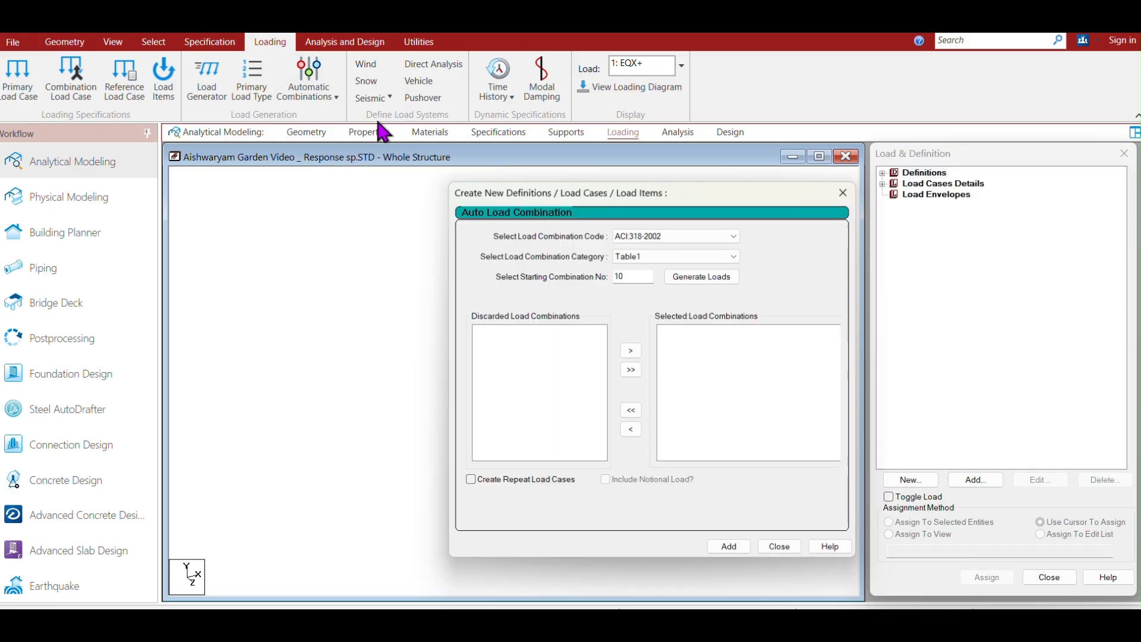
{"action": "left_click", "coordinate": [724, 234]}
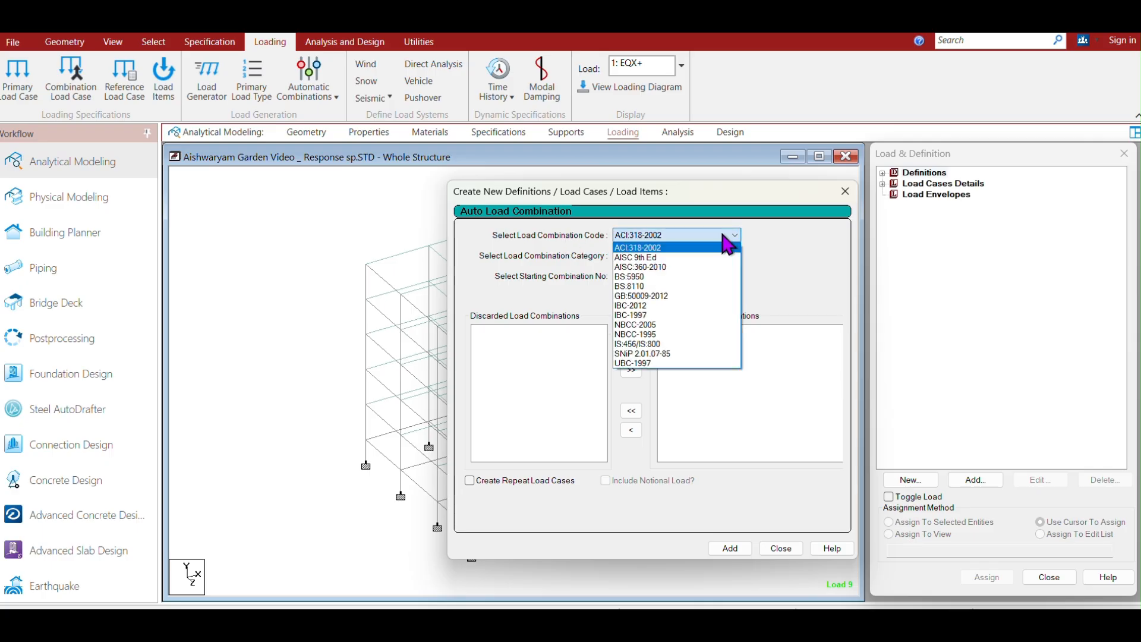
{"action": "left_click", "coordinate": [632, 345]}
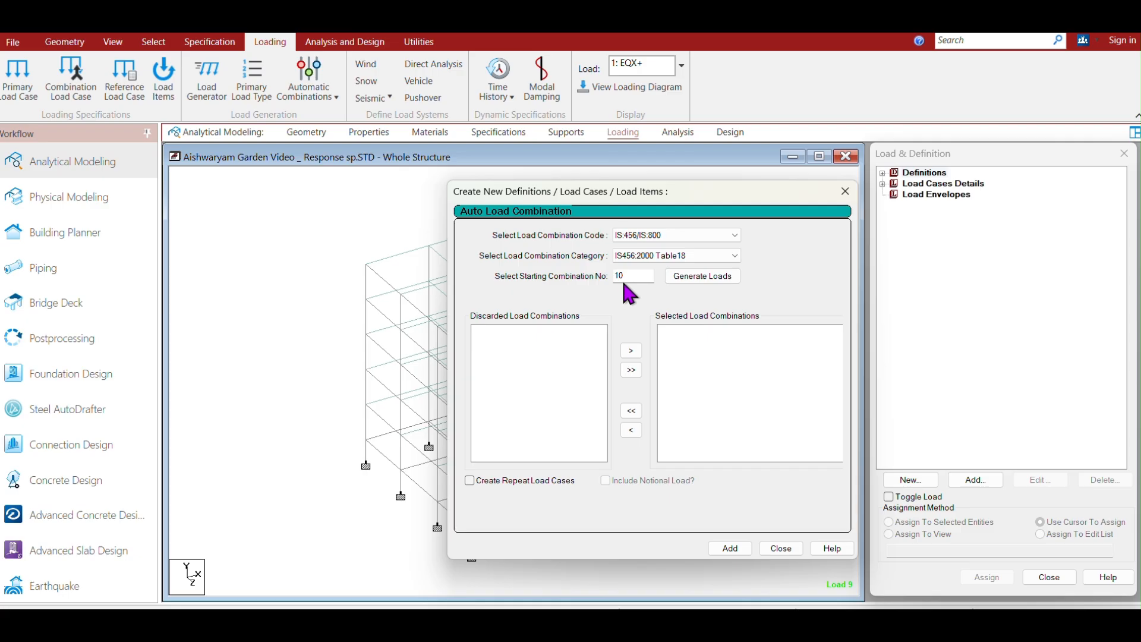
{"action": "left_click", "coordinate": [698, 277]}
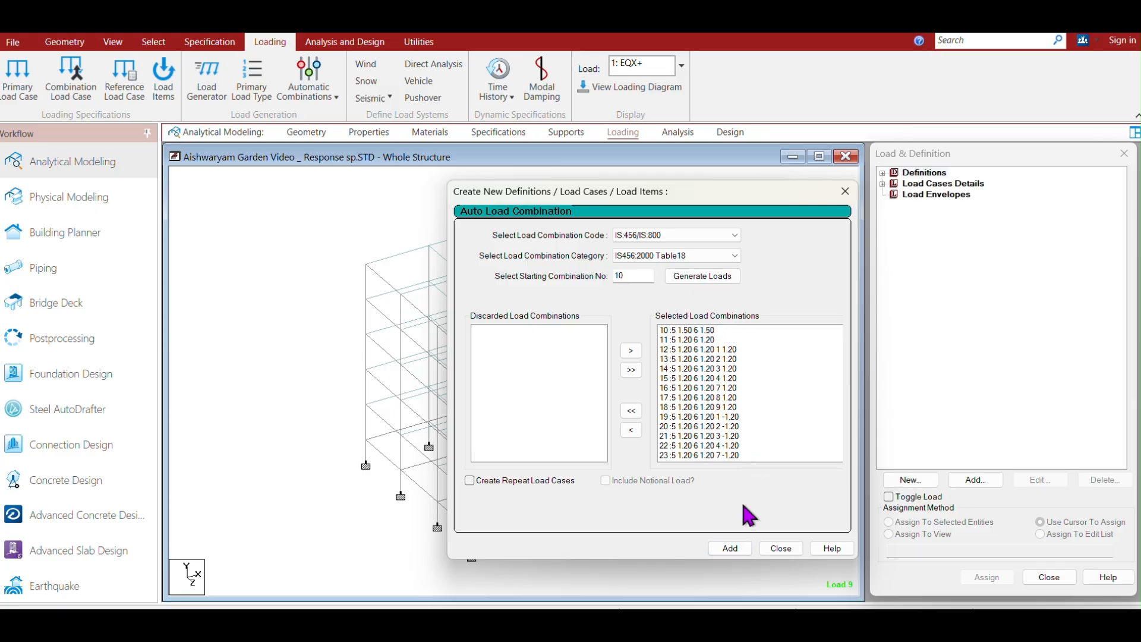
{"action": "left_click", "coordinate": [731, 549]}
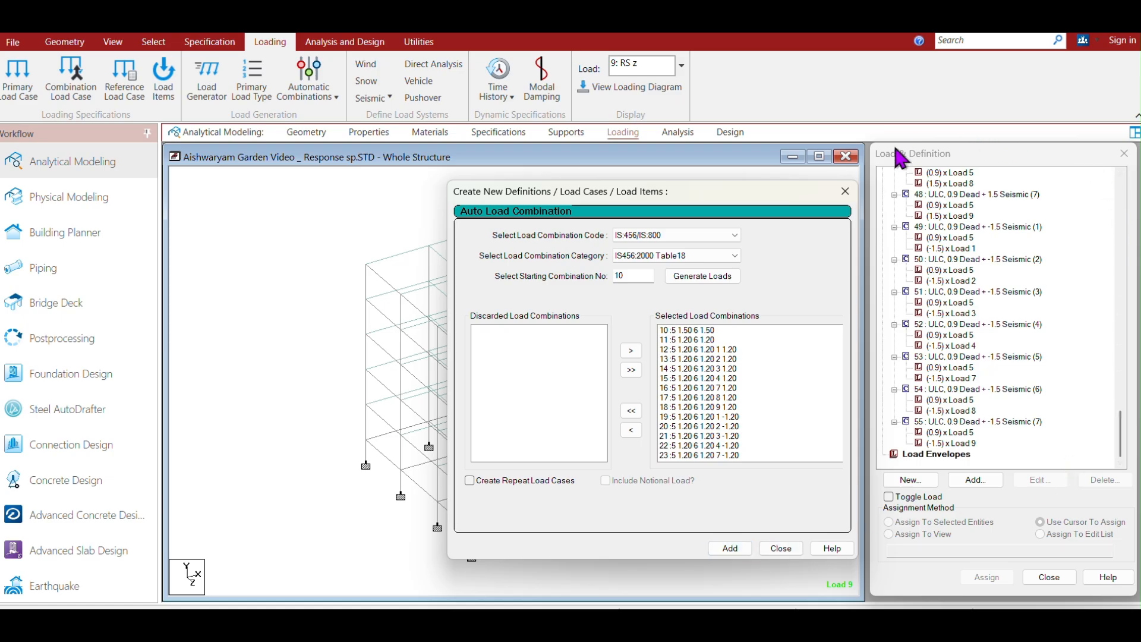
{"action": "left_click", "coordinate": [1122, 445]}
{"action": "mouse_move", "coordinate": [1123, 445]}
{"action": "left_mouse_down"}
{"action": "mouse_move", "coordinate": [1117, 300]}
{"action": "mouse_move", "coordinate": [1121, 441]}
{"action": "left_mouse_up"}
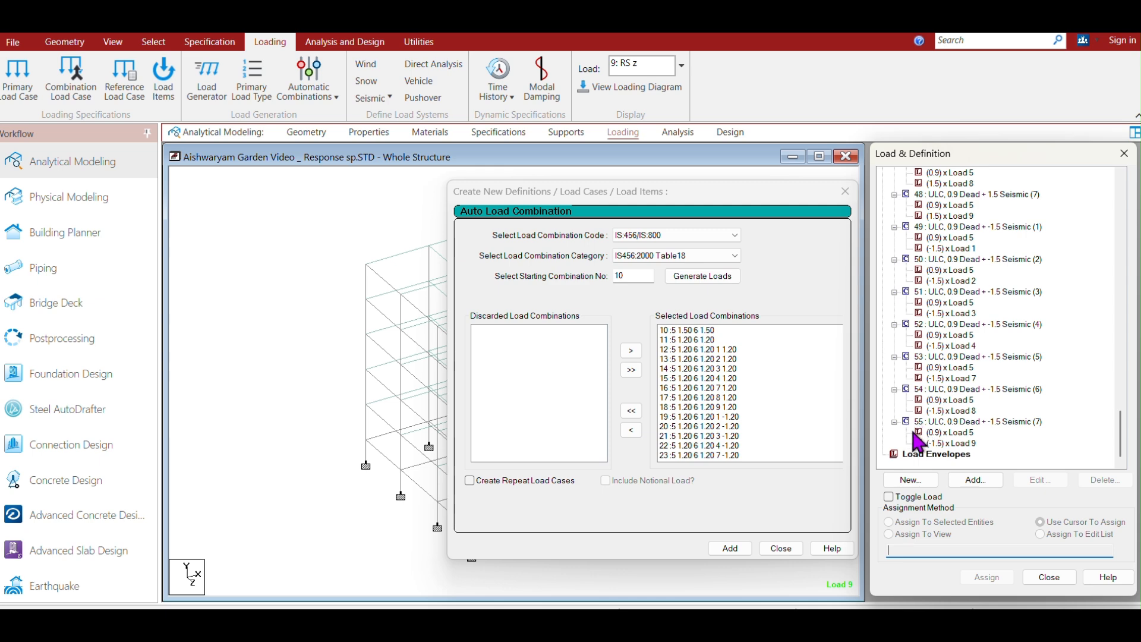
{"action": "left_click", "coordinate": [784, 547]}
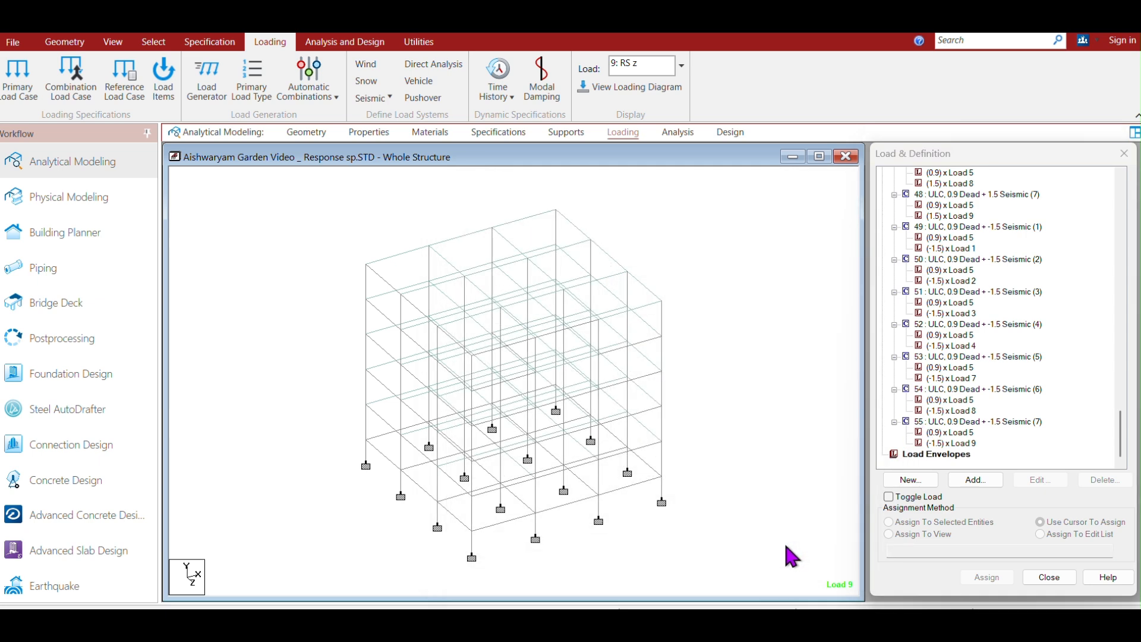
Save the model and run the analysis, keeping the output file view option.
{"action": "left_click_drag", "start_coordinate": [1123, 440], "coordinate": [1121, 223]}
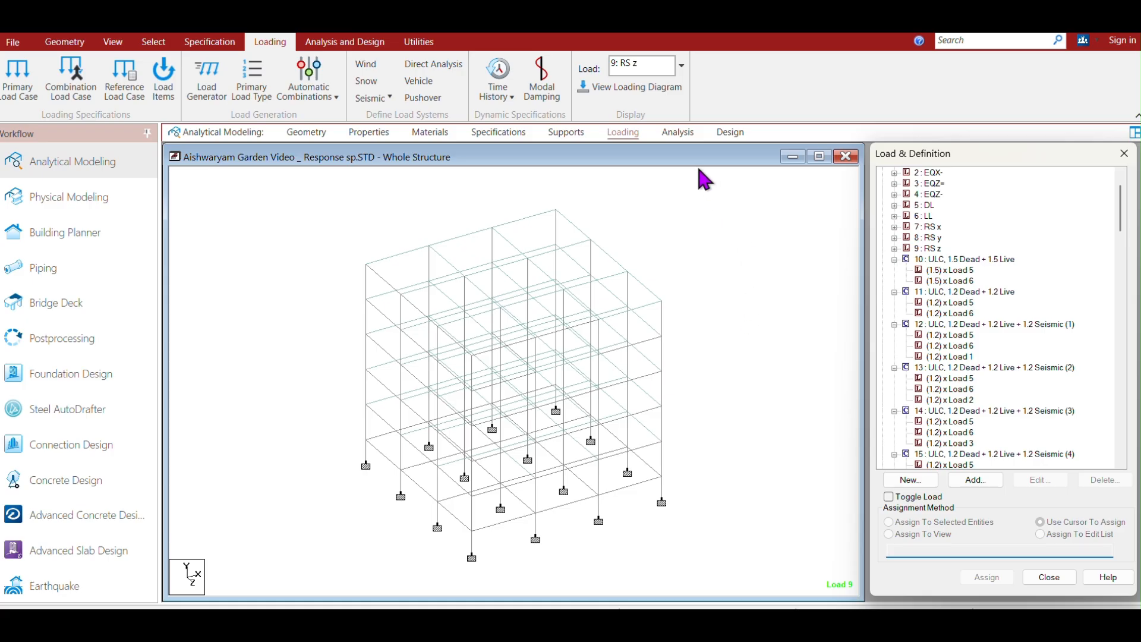
{"action": "left_click", "coordinate": [678, 134]}
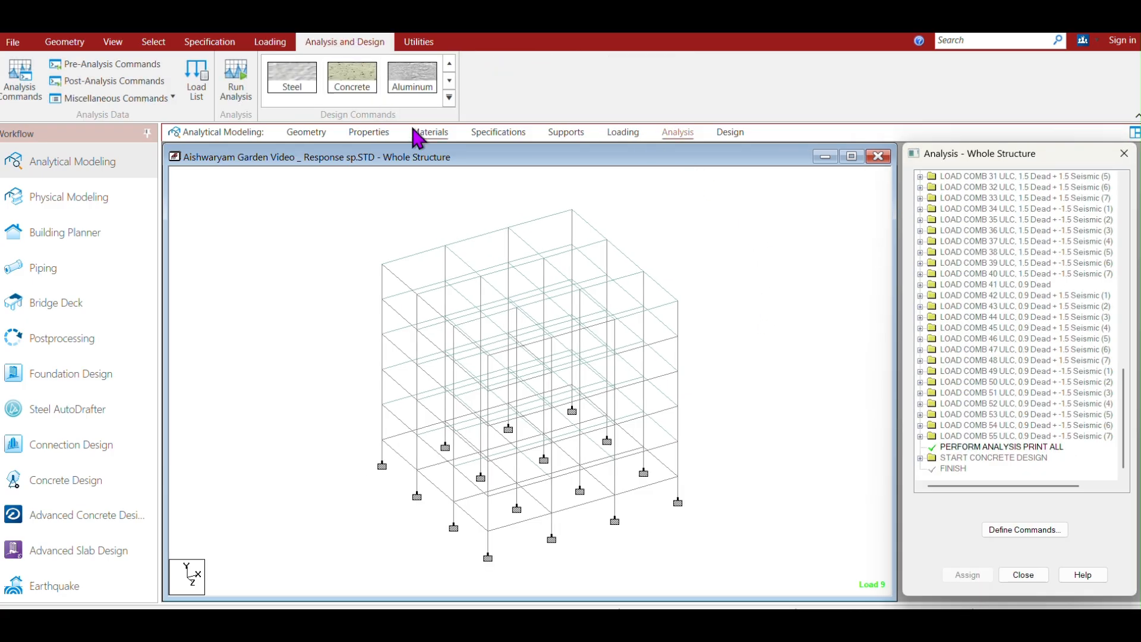
{"action": "left_click", "coordinate": [348, 77]}
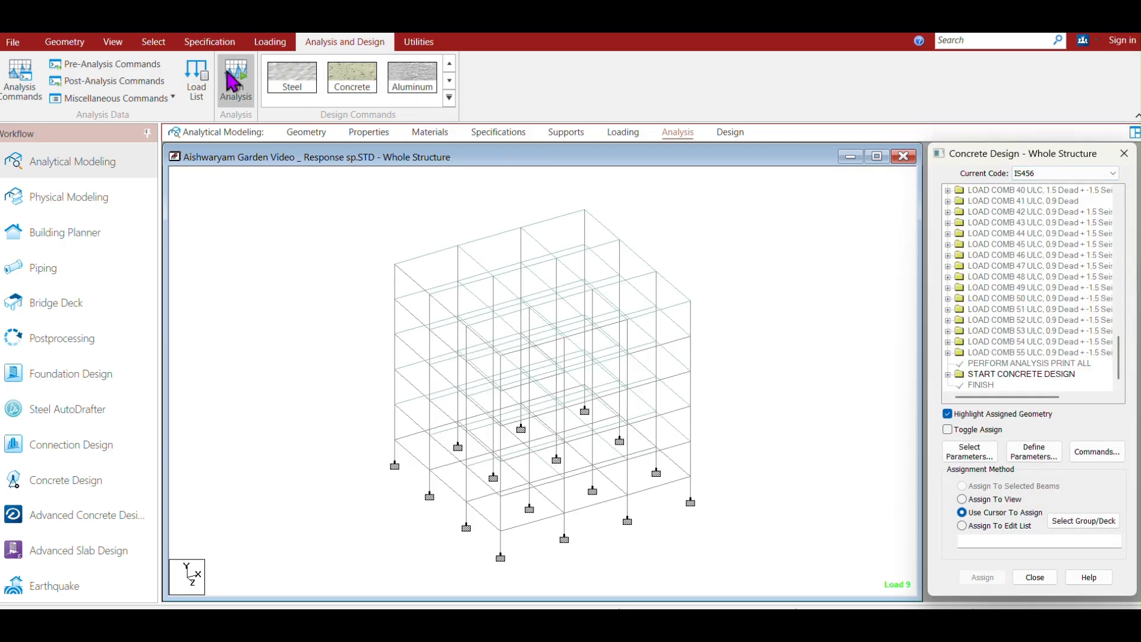
{"action": "left_click", "coordinate": [237, 92]}
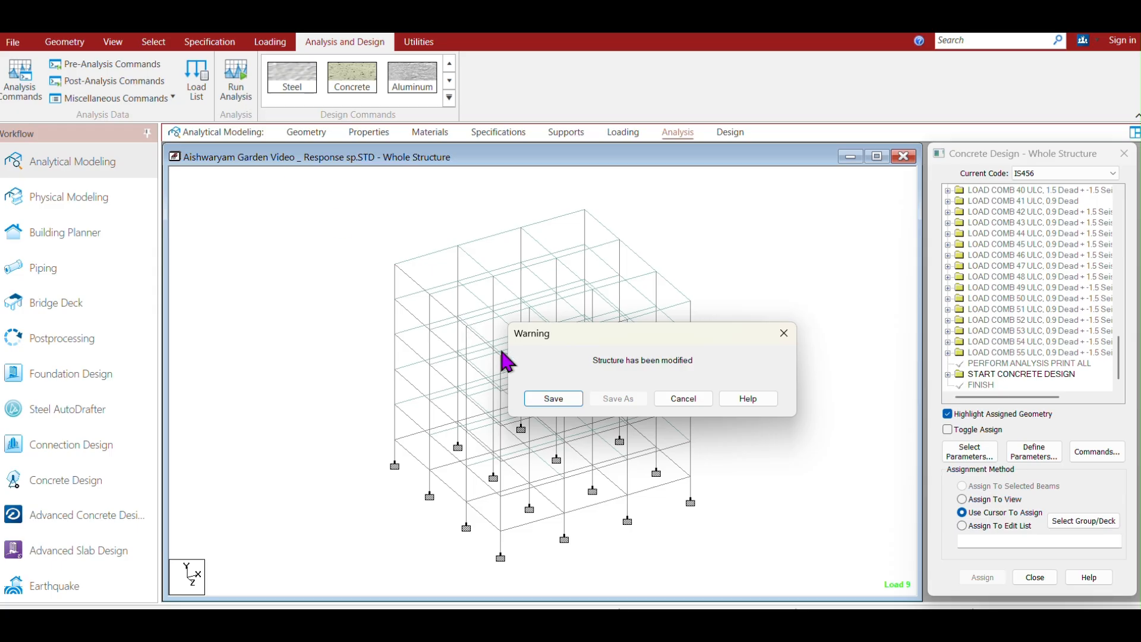
{"action": "left_click", "coordinate": [552, 397]}
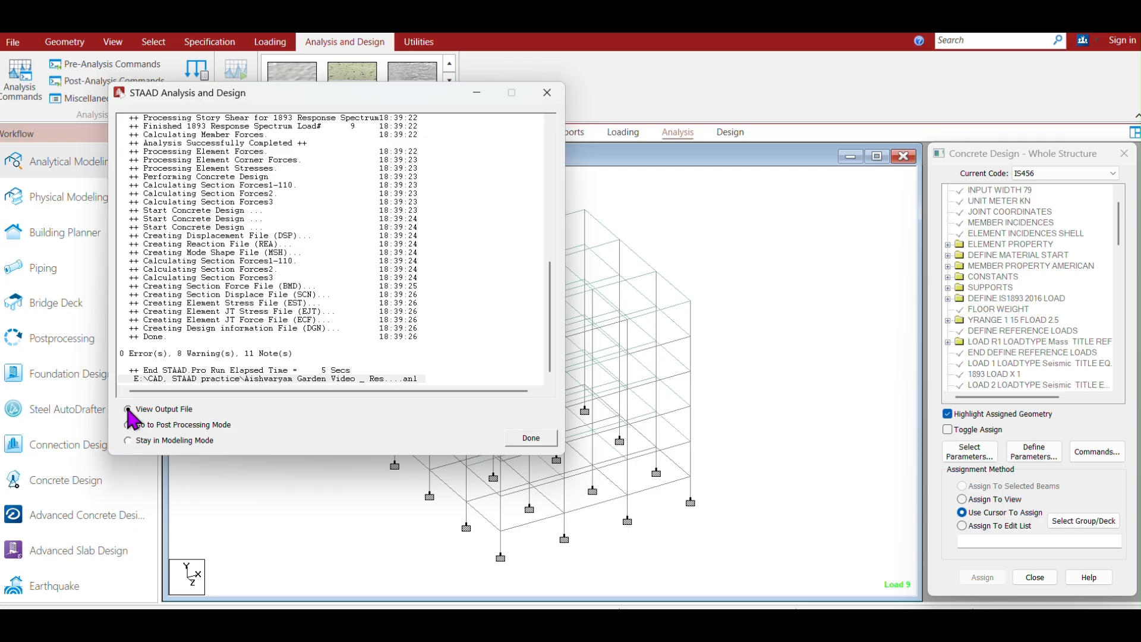
{"action": "left_click", "coordinate": [532, 439]}
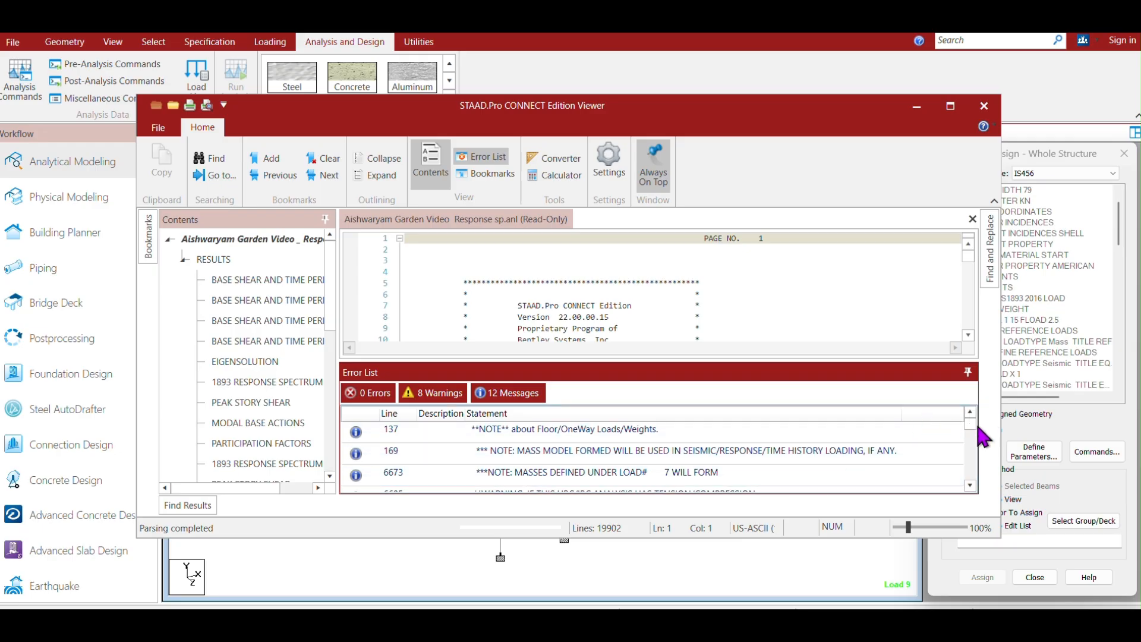
Scroll through the error list of warnings and notes in the analysis output file.
{"action": "left_click", "coordinate": [969, 485]}
{"action": "left_click", "coordinate": [970, 484]}
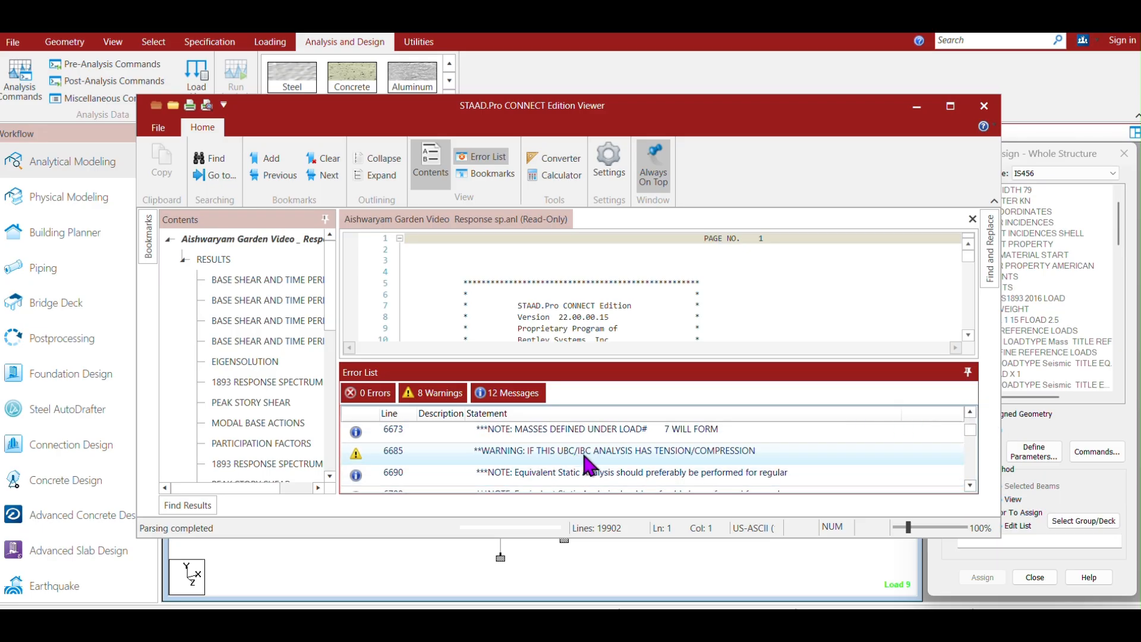
{"action": "left_click", "coordinate": [969, 485]}
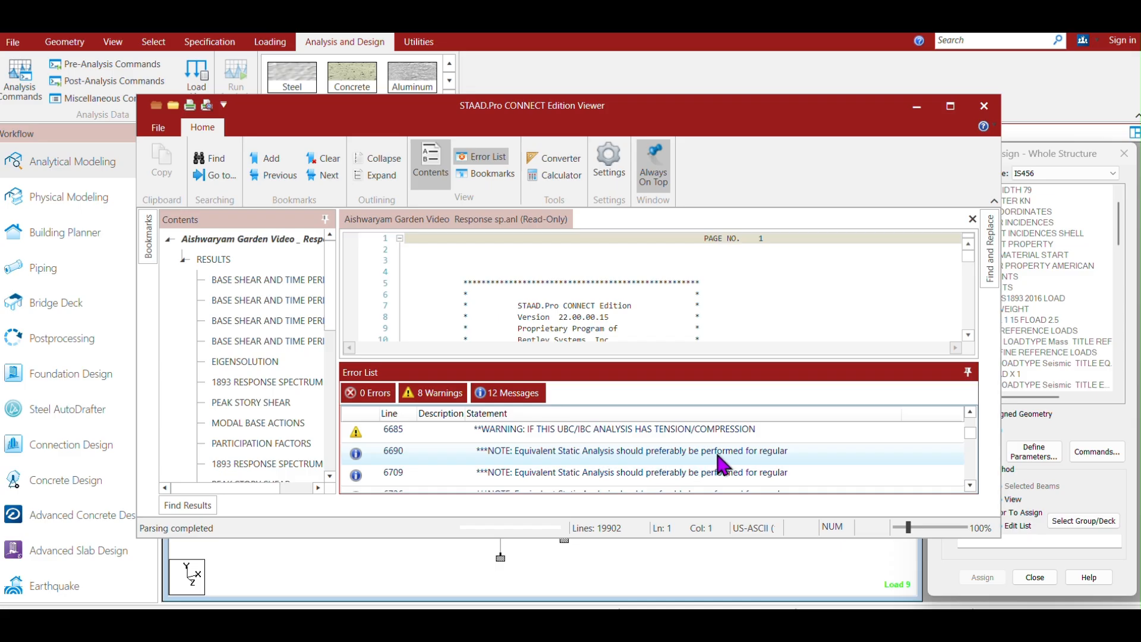
{"action": "left_click", "coordinate": [970, 486]}
{"action": "left_click", "coordinate": [970, 485]}
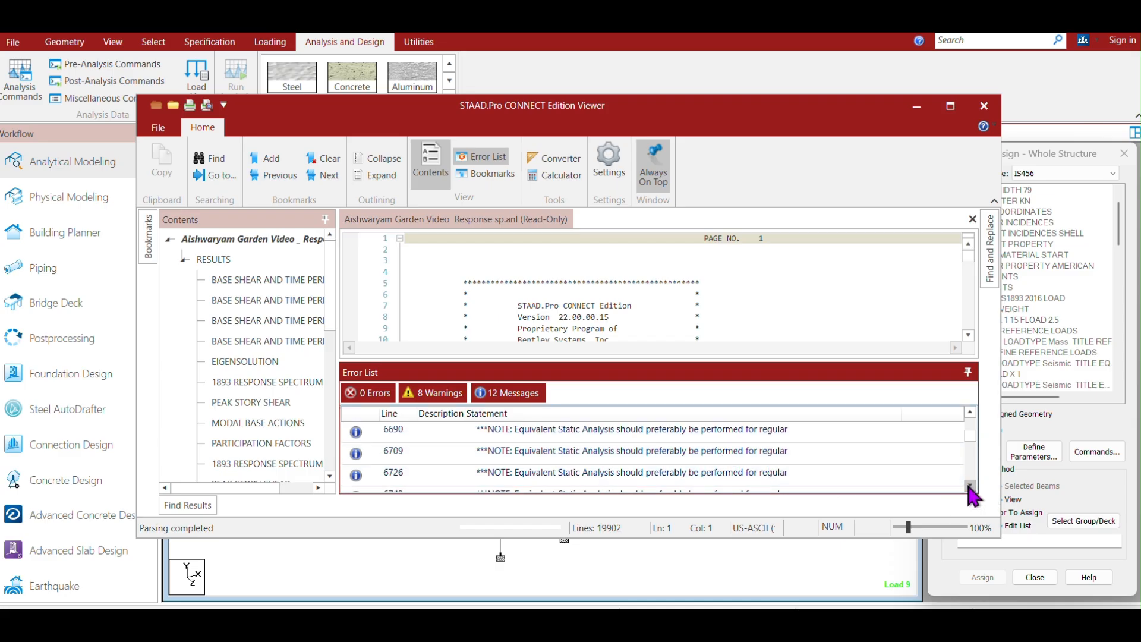
{"action": "left_click", "coordinate": [970, 485]}
{"action": "left_click", "coordinate": [969, 486]}
{"action": "left_click", "coordinate": [970, 486]}
{"action": "left_click", "coordinate": [970, 485]}
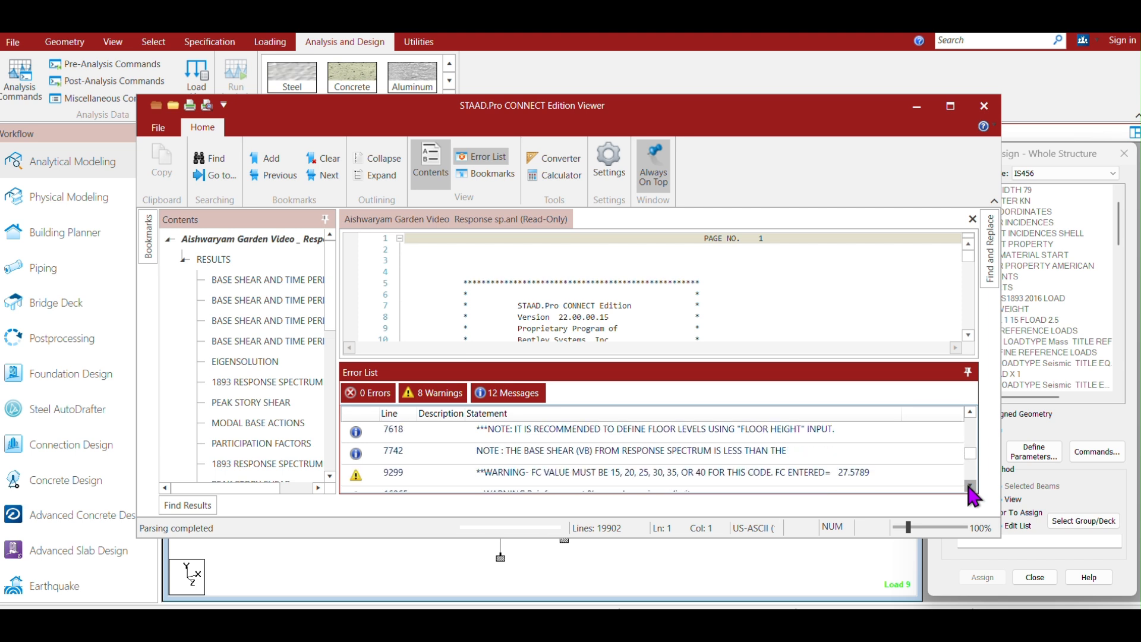
{"action": "left_click", "coordinate": [970, 485]}
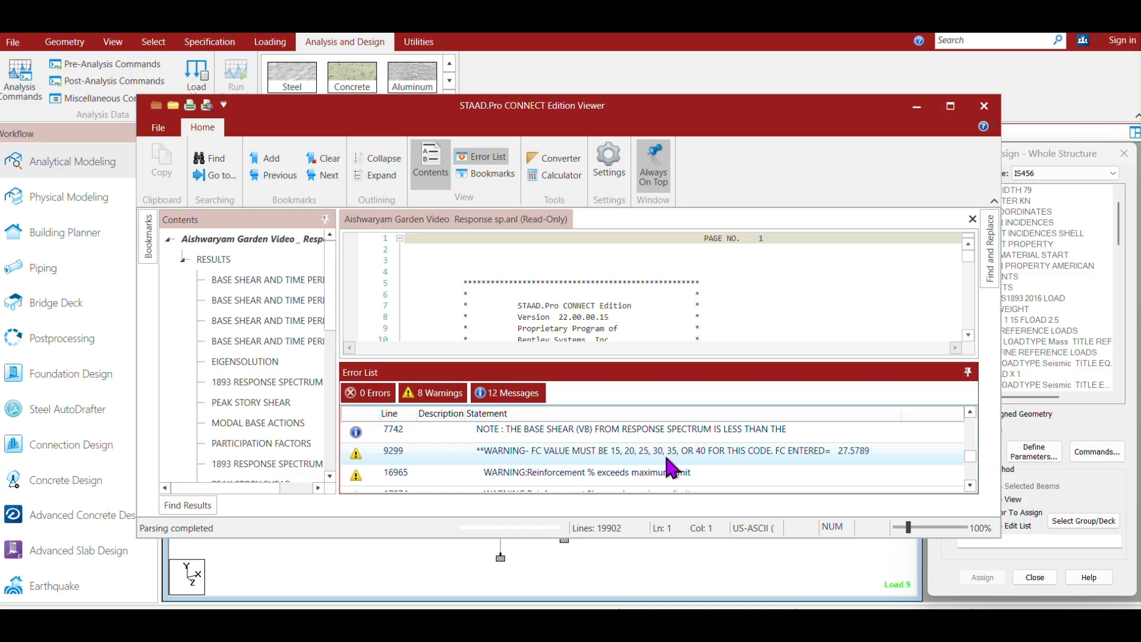
{"action": "left_click", "coordinate": [970, 485]}
{"action": "left_click", "coordinate": [970, 485]}
{"action": "left_click", "coordinate": [969, 486]}
{"action": "left_click", "coordinate": [970, 485]}
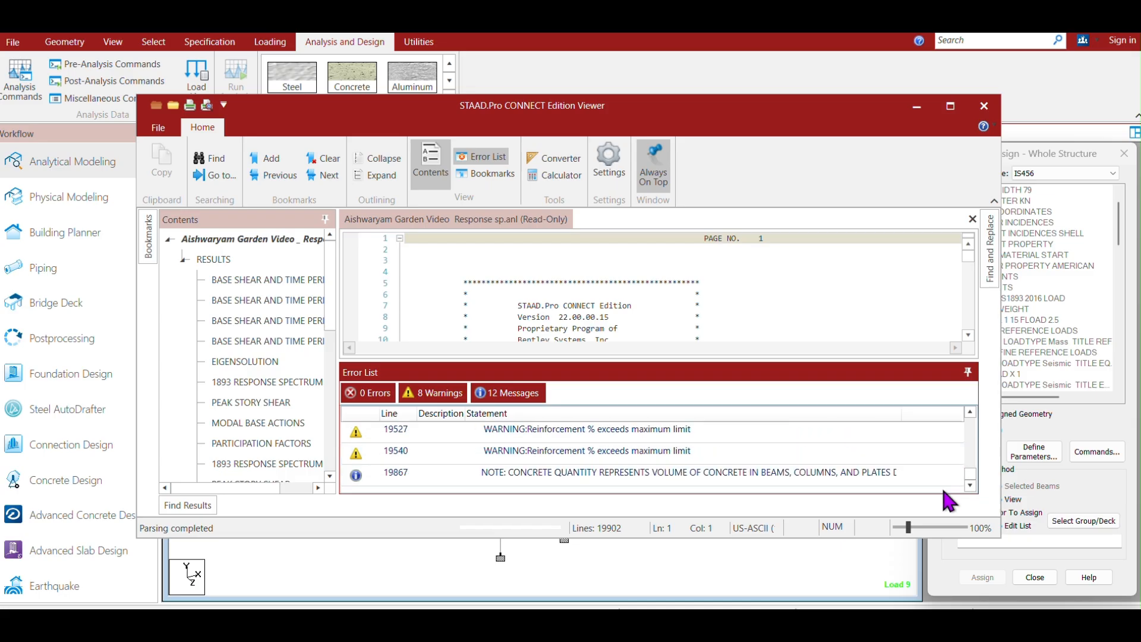
Jump from the first reinforcement warning in the error list to its line in the output file.
{"action": "left_click", "coordinate": [969, 411]}
{"action": "left_click", "coordinate": [969, 412]}
{"action": "left_click", "coordinate": [970, 411]}
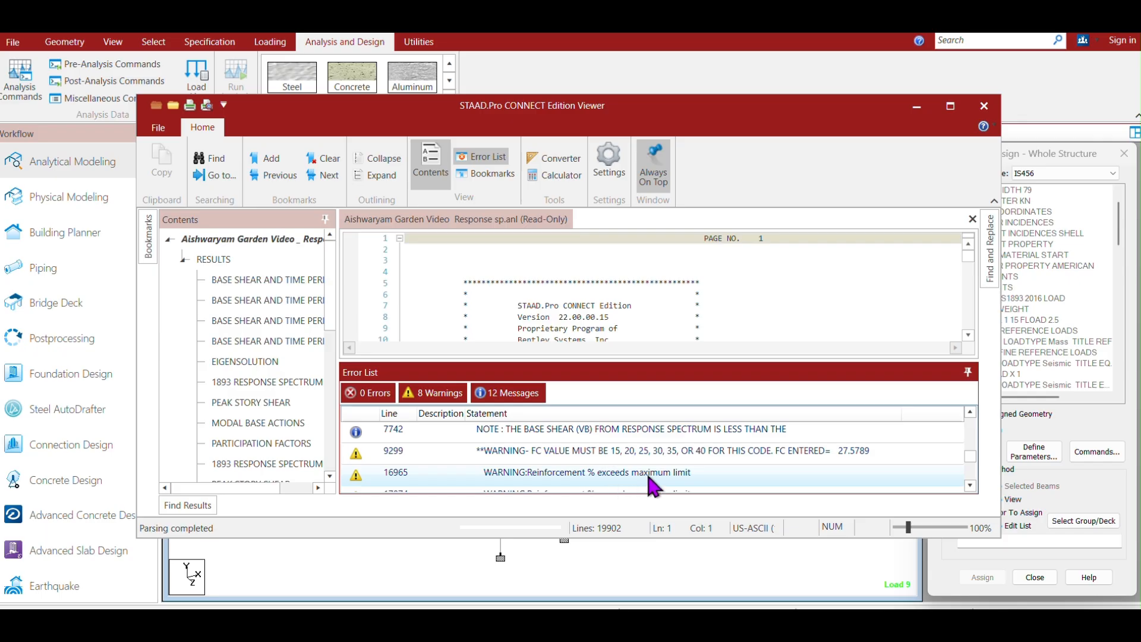
{"action": "double_click", "coordinate": [547, 474]}
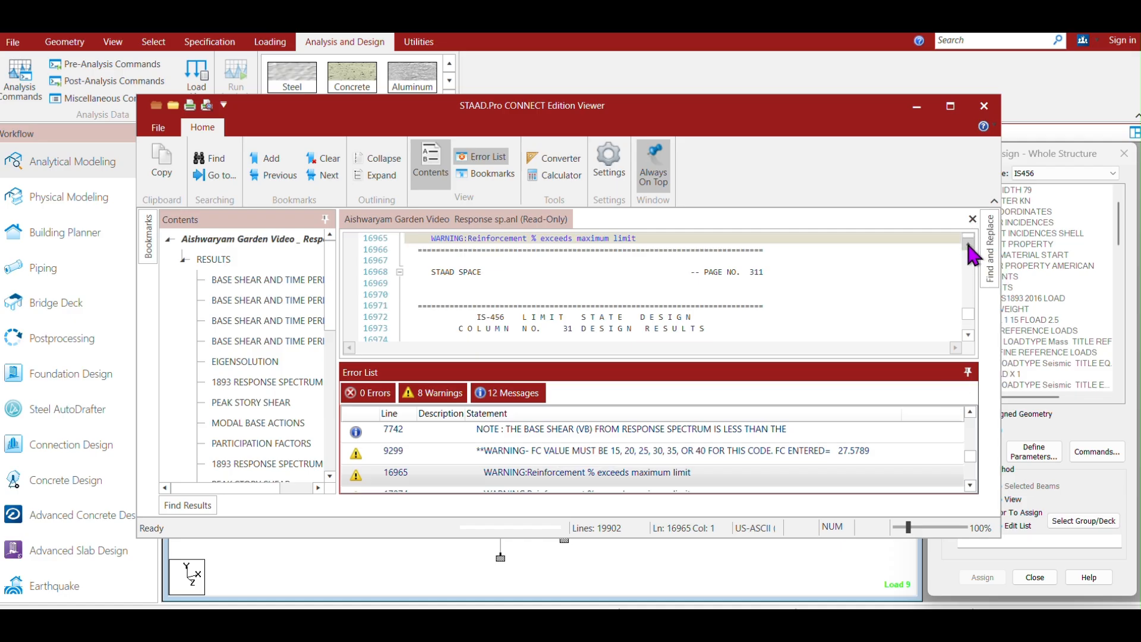
Scroll the output file to review the column 30 design results around that warning.
{"action": "left_click", "coordinate": [968, 240]}
{"action": "left_click", "coordinate": [968, 240]}
{"action": "left_click", "coordinate": [969, 240]}
{"action": "left_click", "coordinate": [969, 240]}
{"action": "left_click", "coordinate": [969, 240]}
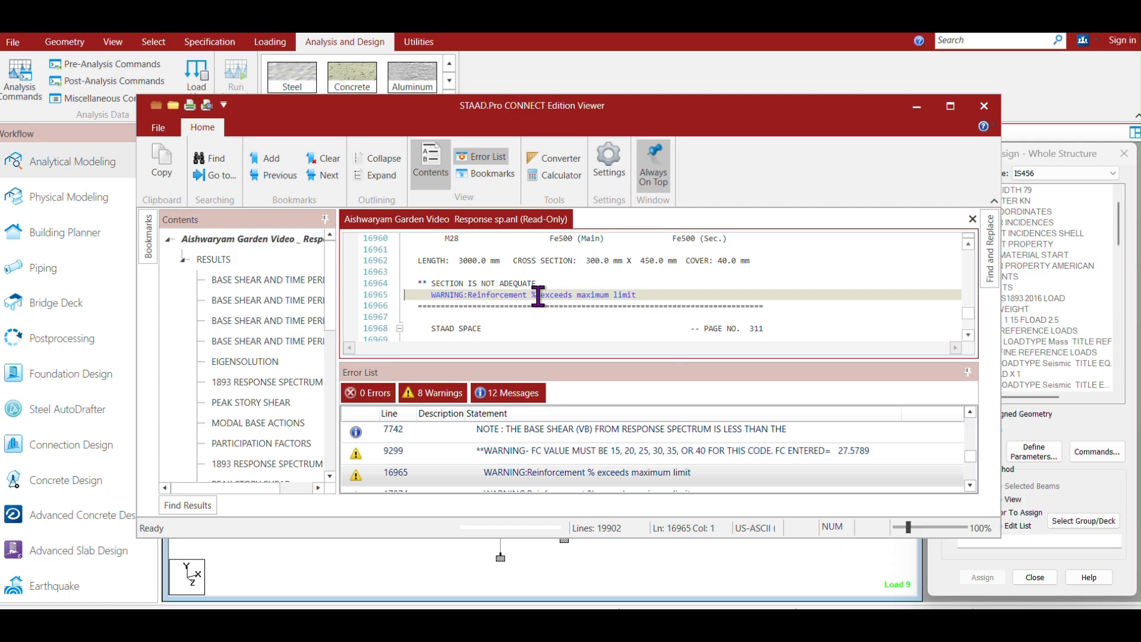
{"action": "left_click", "coordinate": [967, 244]}
{"action": "left_click", "coordinate": [967, 243]}
{"action": "left_click", "coordinate": [967, 244]}
{"action": "left_click", "coordinate": [967, 243]}
{"action": "left_click", "coordinate": [967, 244]}
{"action": "left_click", "coordinate": [968, 244]}
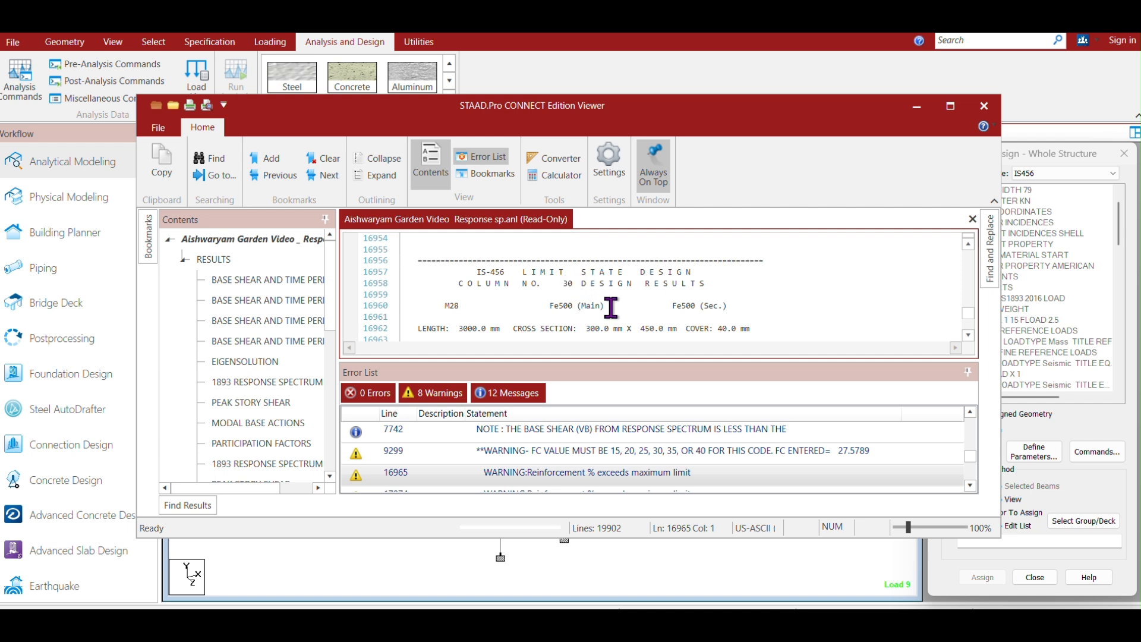
{"action": "left_click", "coordinate": [969, 335]}
{"action": "left_click", "coordinate": [968, 335]}
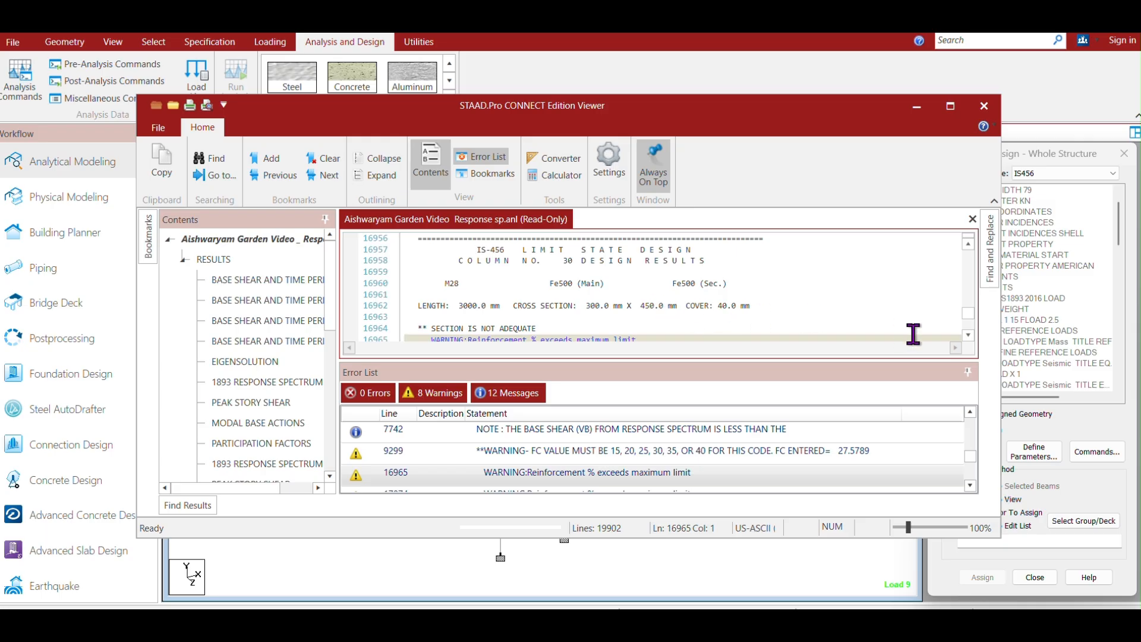
{"action": "left_click", "coordinate": [968, 335]}
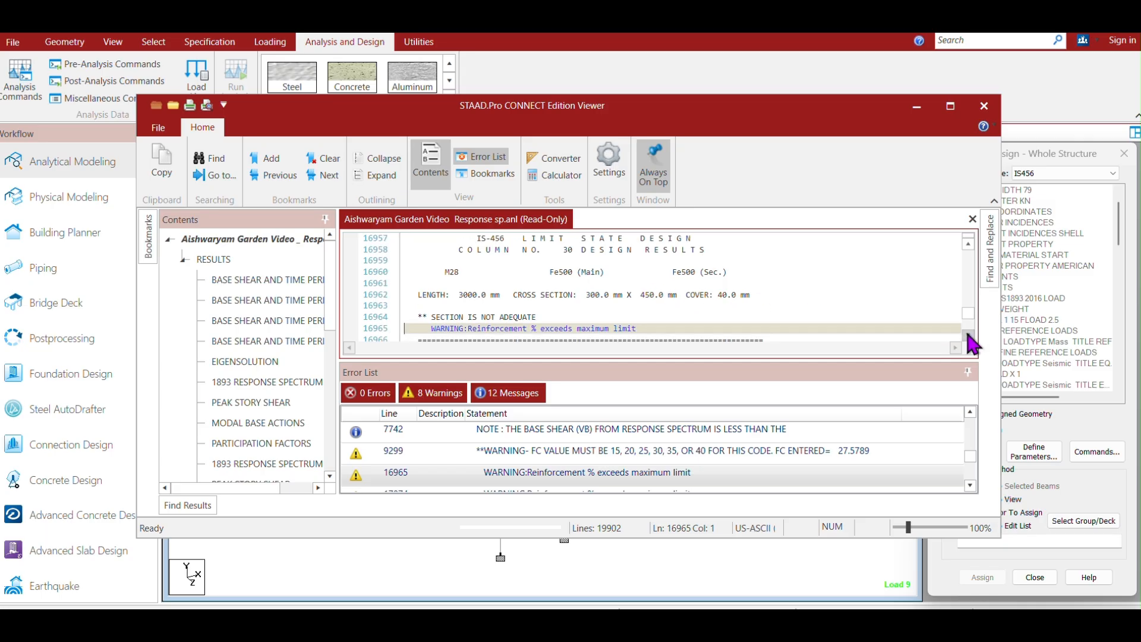
Jump to the next reinforcement warning in the output file, review it, and close the viewer.
{"action": "left_click", "coordinate": [970, 486]}
{"action": "left_click", "coordinate": [970, 486]}
{"action": "double_click", "coordinate": [556, 455]}
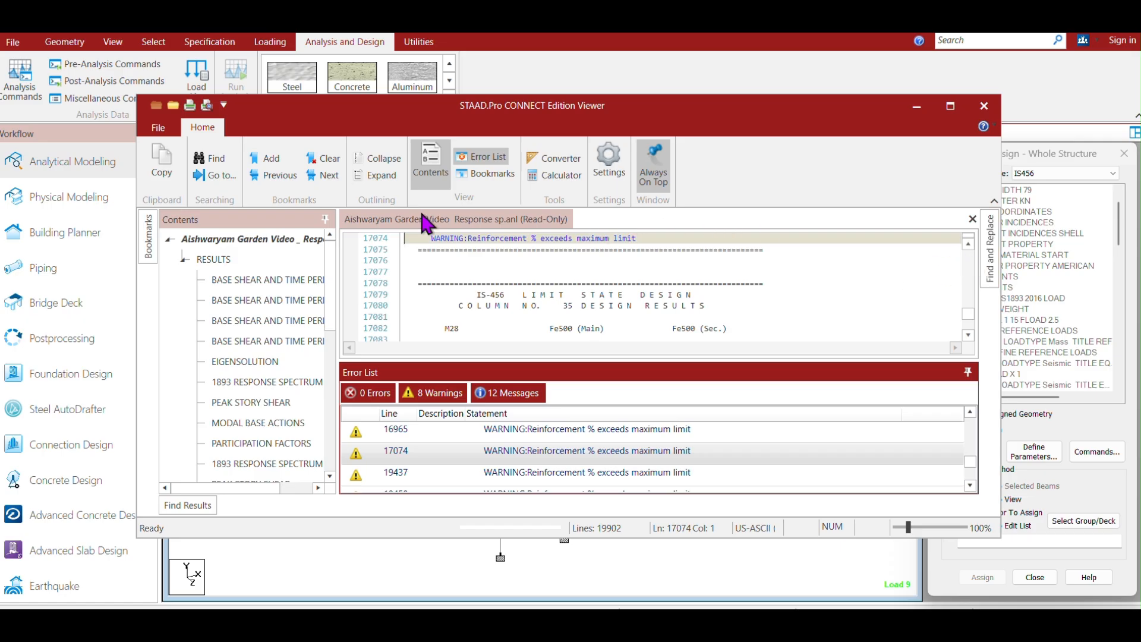
{"action": "left_click", "coordinate": [968, 243]}
{"action": "scroll", "coordinate": [968, 245], "scroll_direction": "up", "scroll_amount": 2}
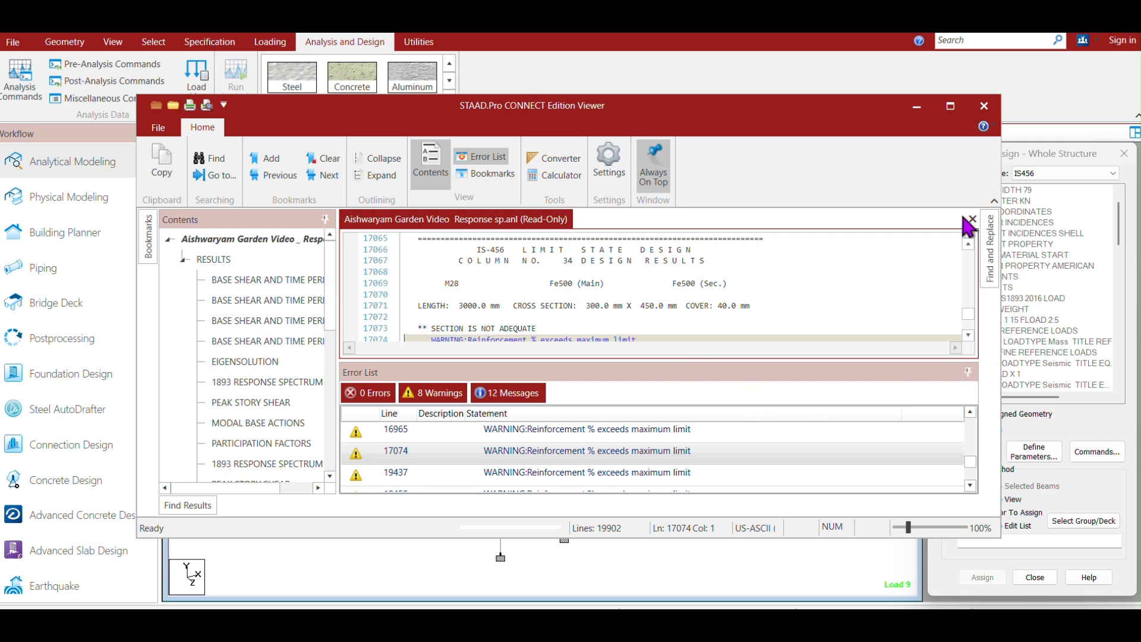
{"action": "left_click", "coordinate": [985, 107]}
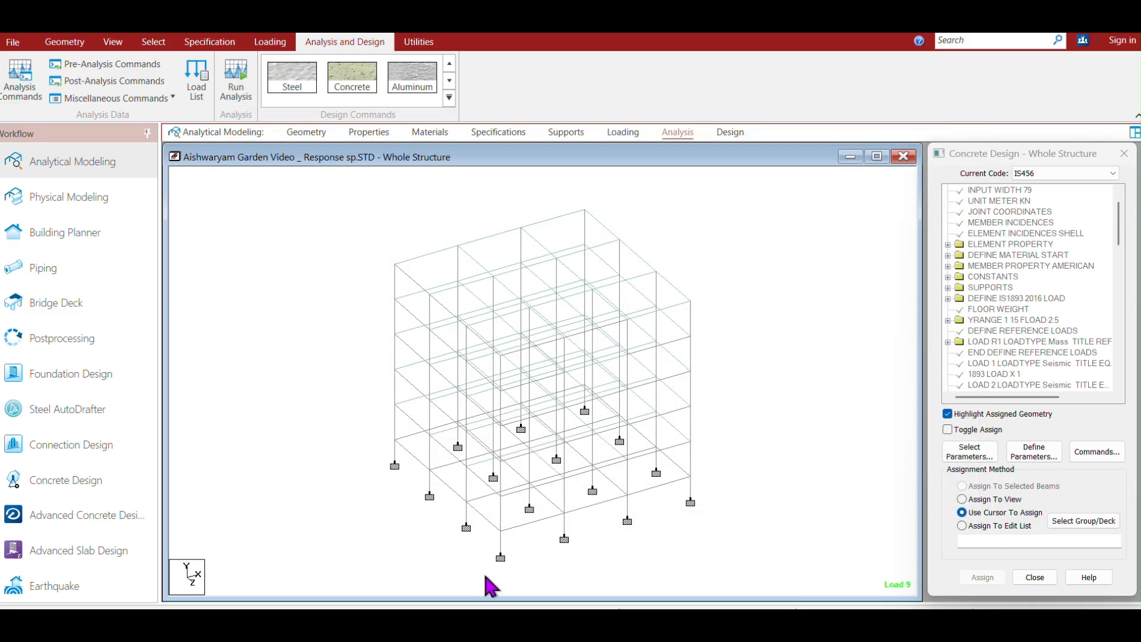
Open the properties of a ground-floor beam to inspect its section, then close the dialog.
{"action": "double_click", "coordinate": [529, 499]}
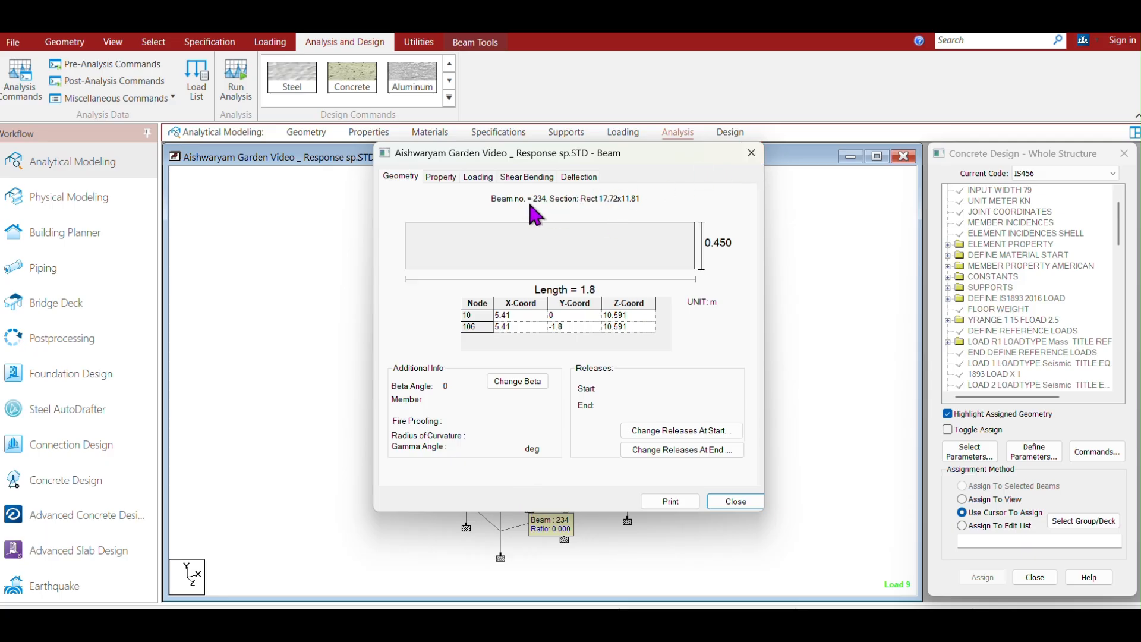
{"action": "left_click", "coordinate": [751, 152]}
{"action": "left_click", "coordinate": [752, 455]}
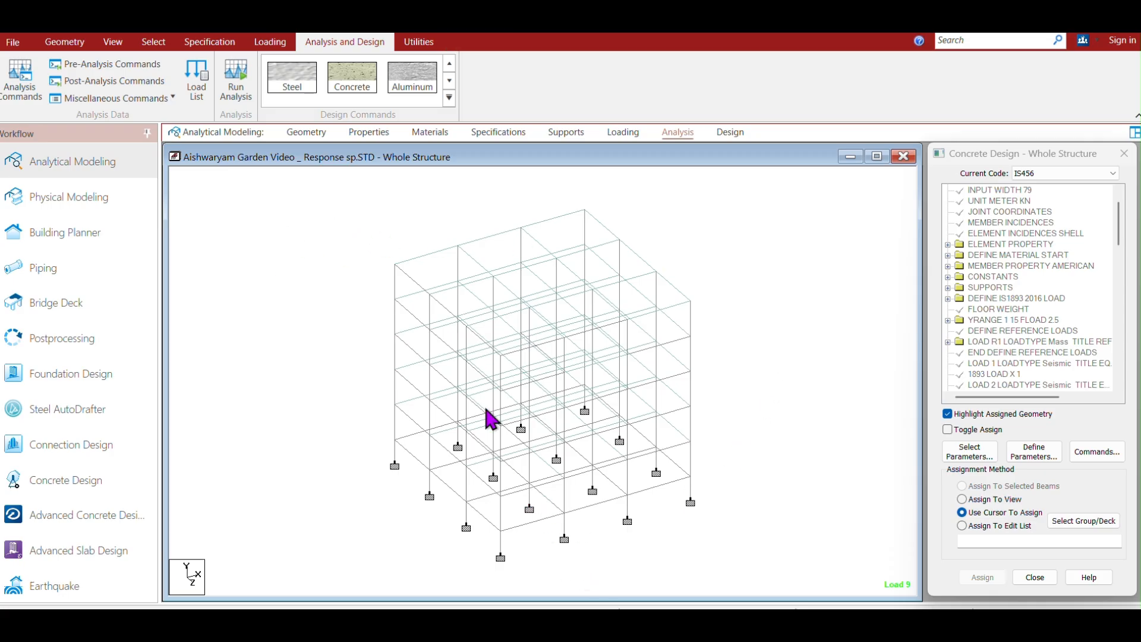
Display only the ground-storey members selected in front view, shown in an isometric view.
{"action": "left_click", "coordinate": [113, 41]}
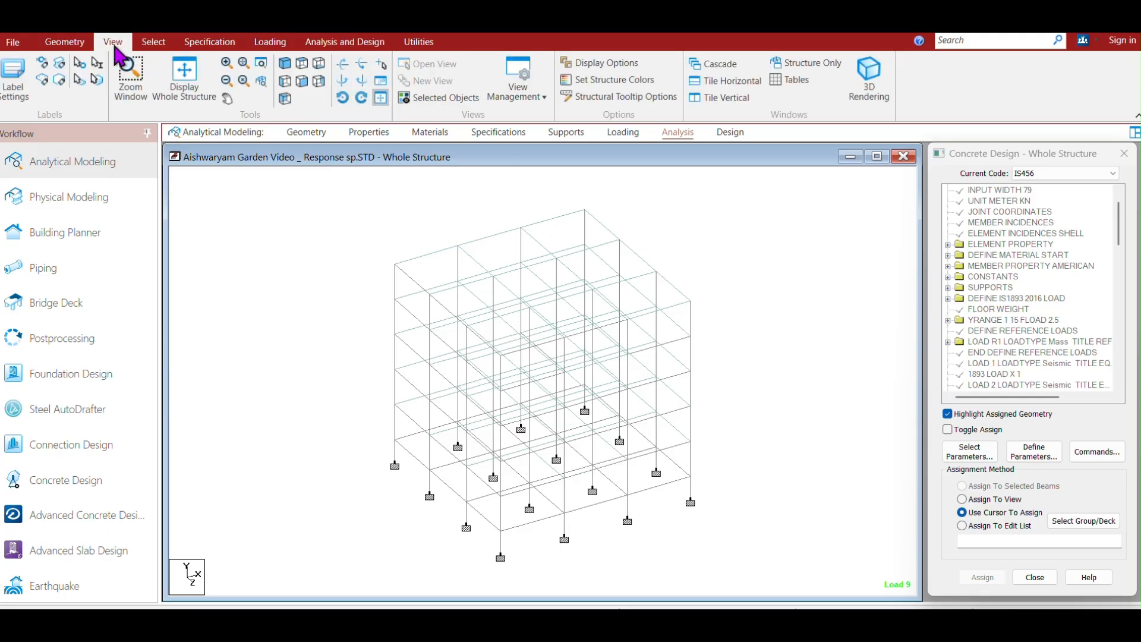
{"action": "left_click", "coordinate": [302, 82]}
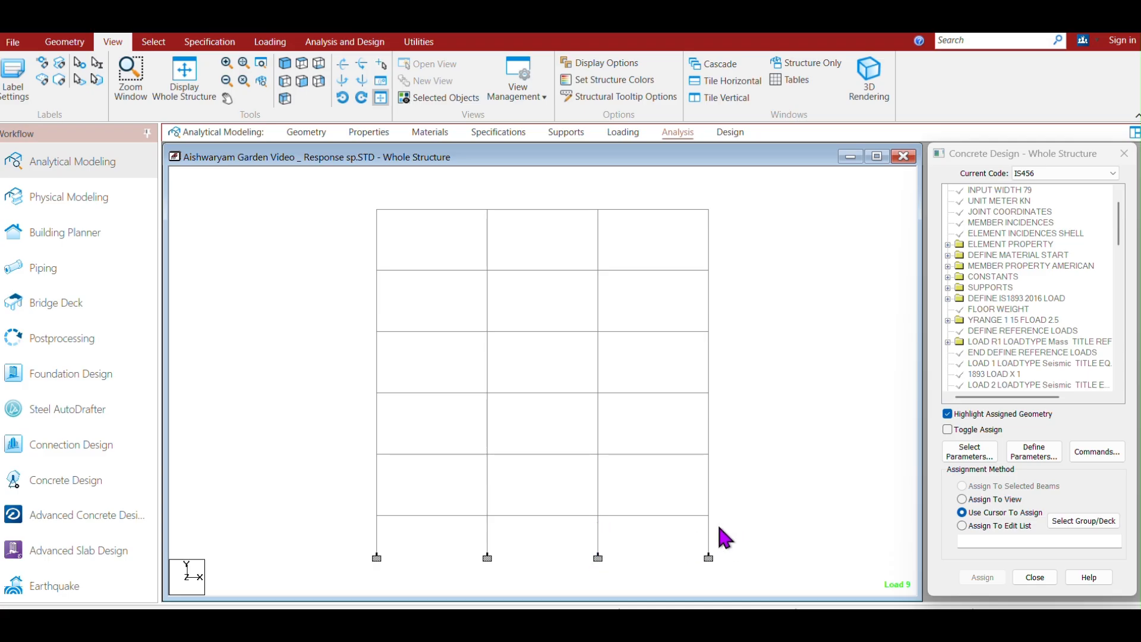
{"action": "left_click_drag", "start_coordinate": [717, 545], "coordinate": [348, 466]}
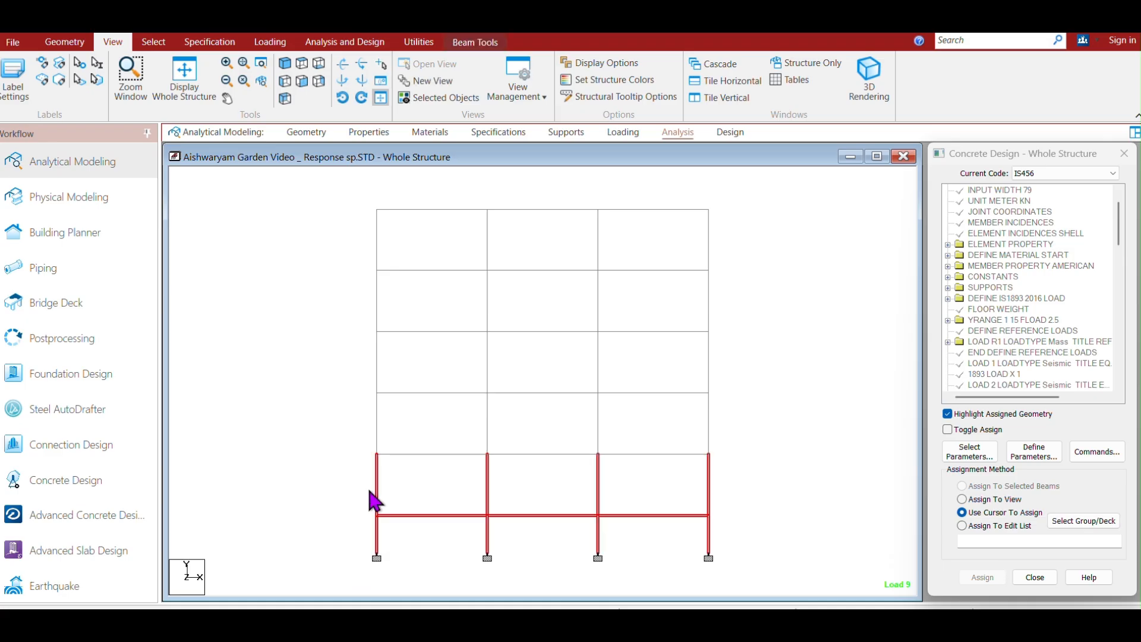
{"action": "left_click", "coordinate": [423, 104]}
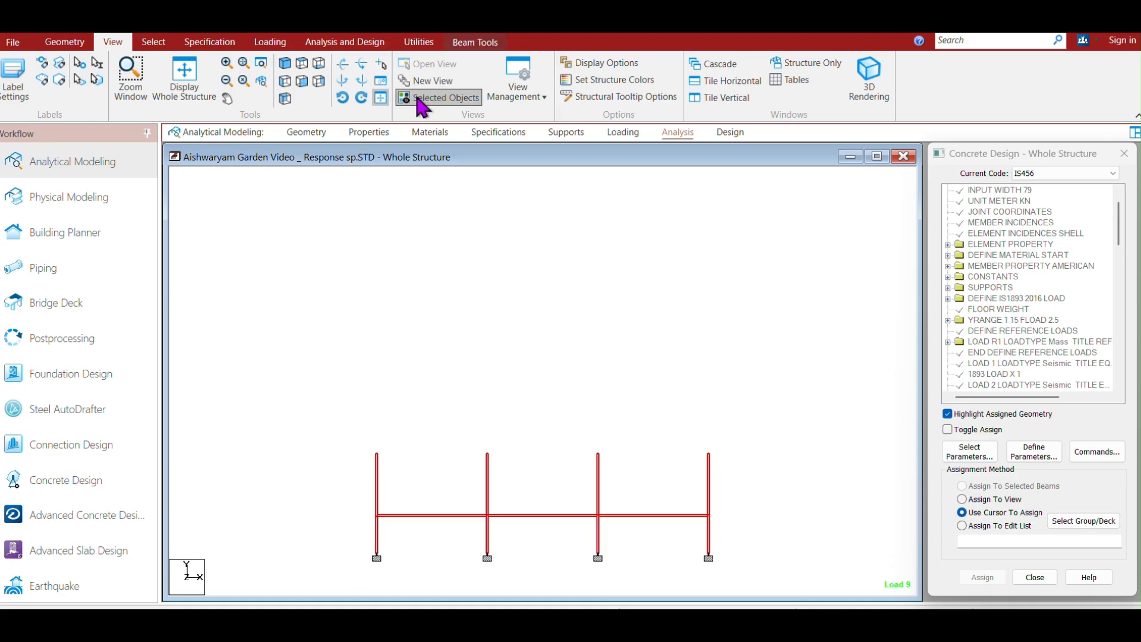
{"action": "left_click", "coordinate": [284, 63]}
{"action": "left_click", "coordinate": [750, 359]}
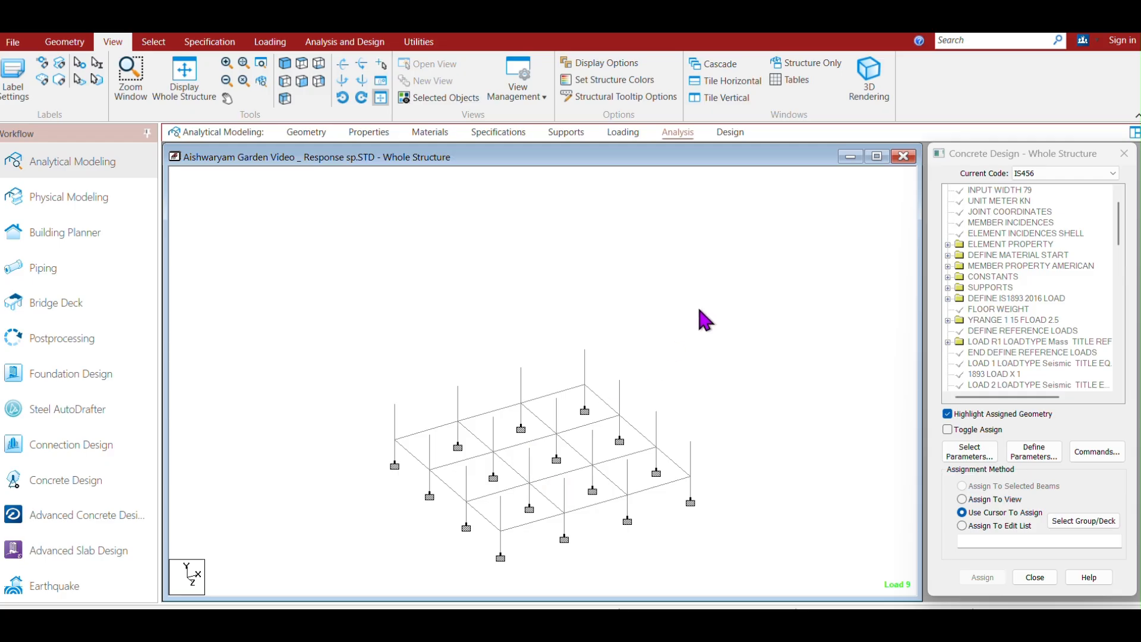
Isolate the two middle ground-storey column lines selected in front view and show them isometrically.
{"action": "left_click", "coordinate": [302, 82]}
{"action": "left_click_drag", "start_coordinate": [624, 562], "coordinate": [469, 420]}
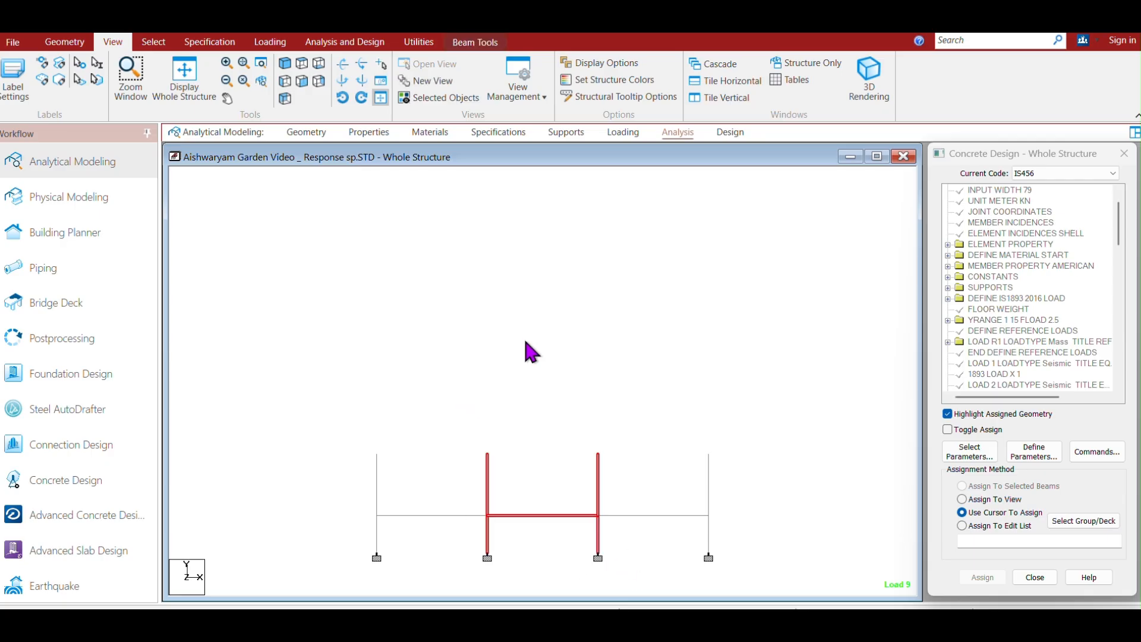
{"action": "left_click", "coordinate": [432, 102]}
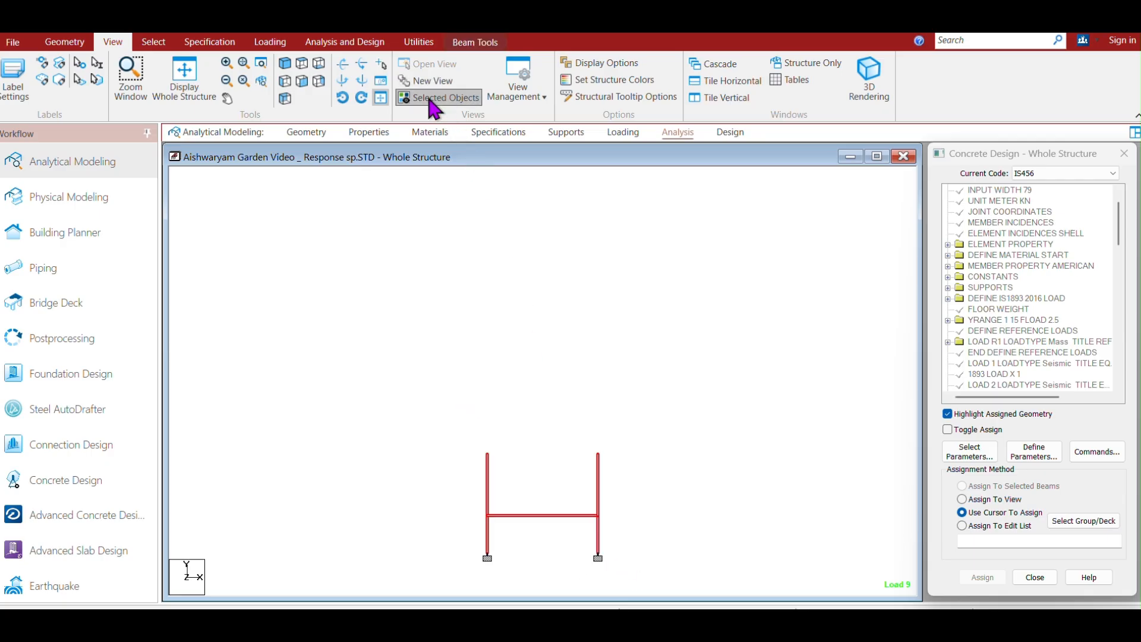
{"action": "left_click", "coordinate": [285, 63]}
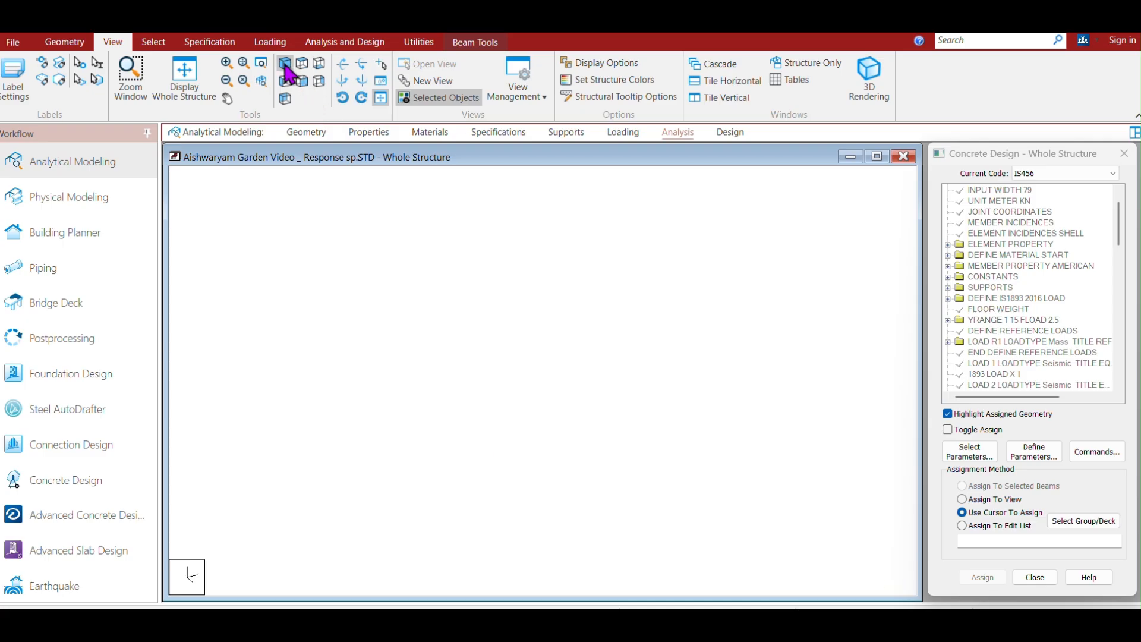
{"action": "left_click", "coordinate": [708, 380]}
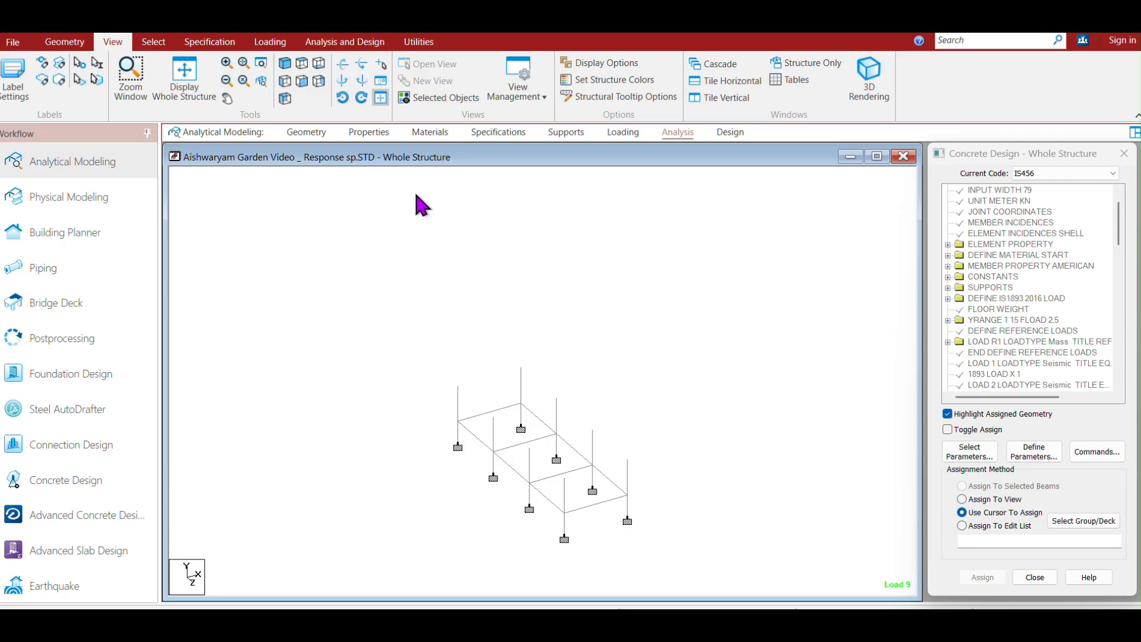
Define and add a new rectangular concrete section with YD 0.45 m and ZD 0.38 m.
{"action": "left_click", "coordinate": [622, 132]}
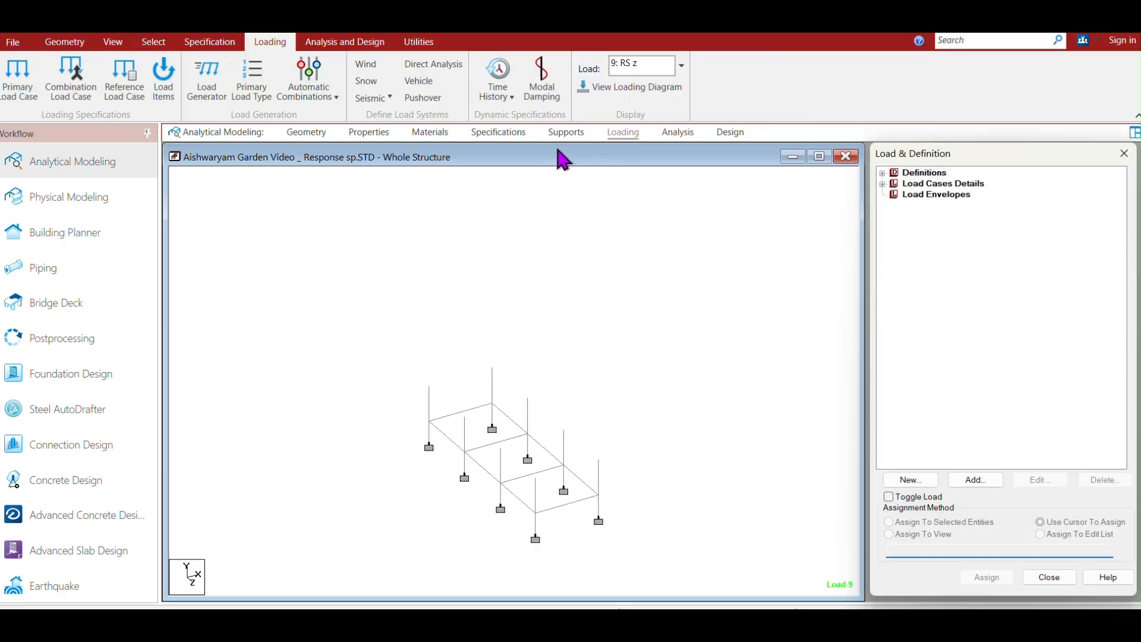
{"action": "left_click", "coordinate": [369, 132]}
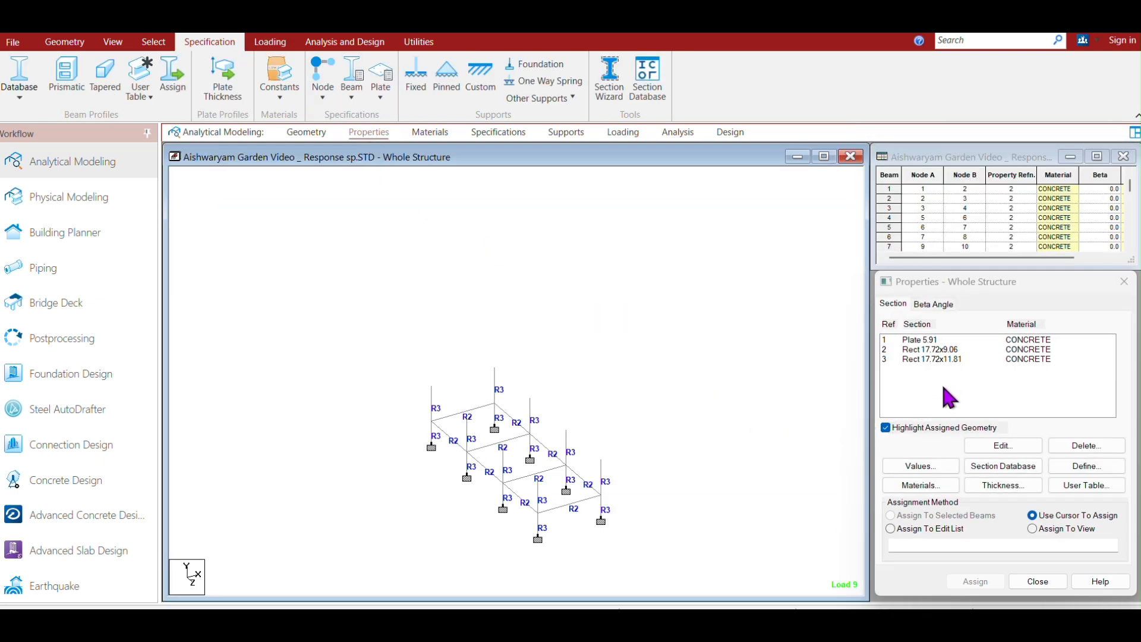
{"action": "left_click", "coordinate": [1088, 467]}
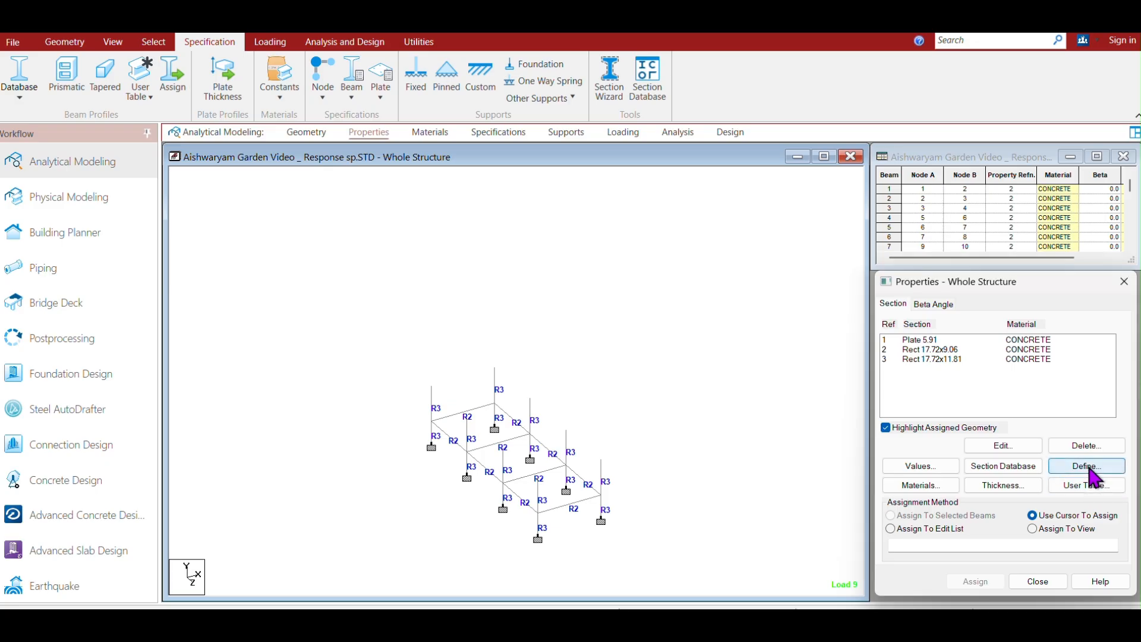
{"action": "left_click", "coordinate": [433, 260]}
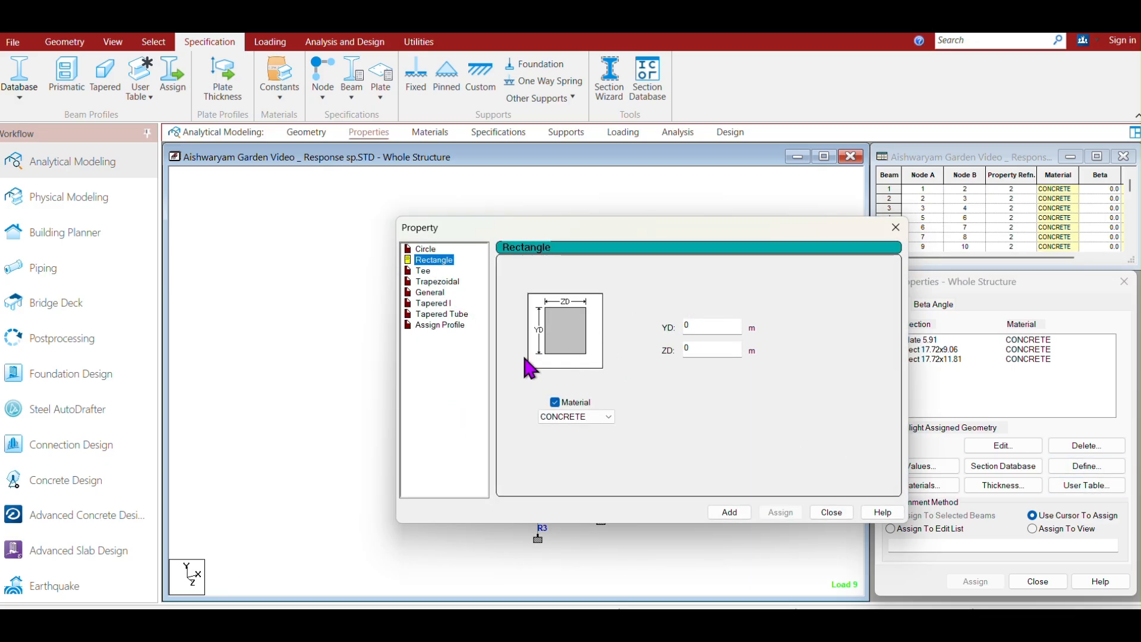
{"action": "double_click", "coordinate": [696, 327]}
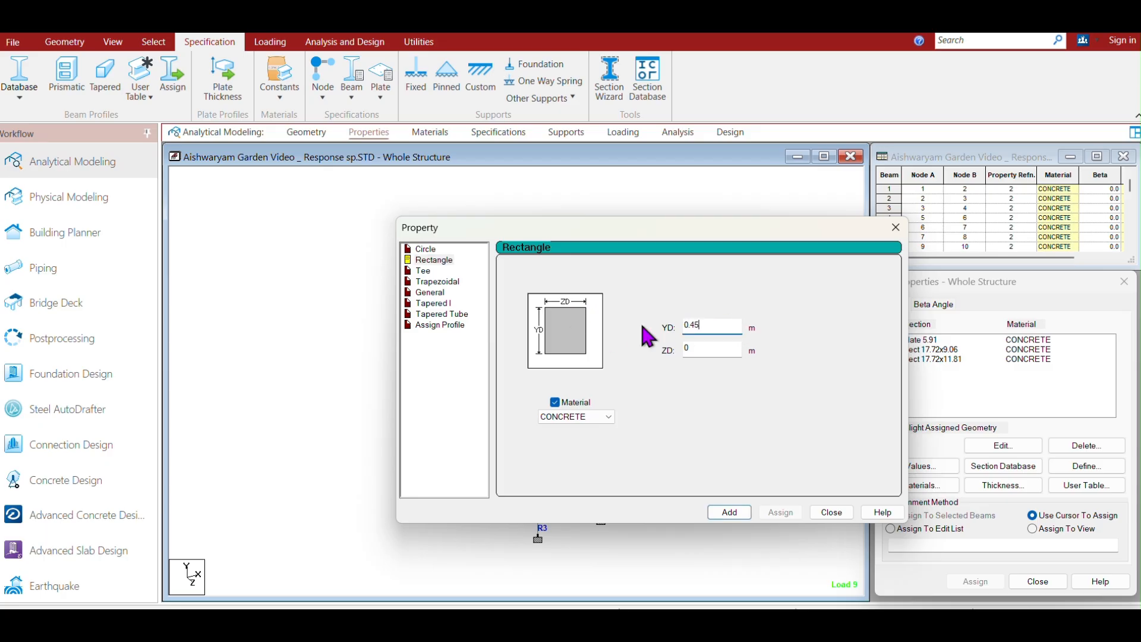
{"action": "left_click", "coordinate": [698, 350]}
{"action": "double_click", "coordinate": [697, 351]}
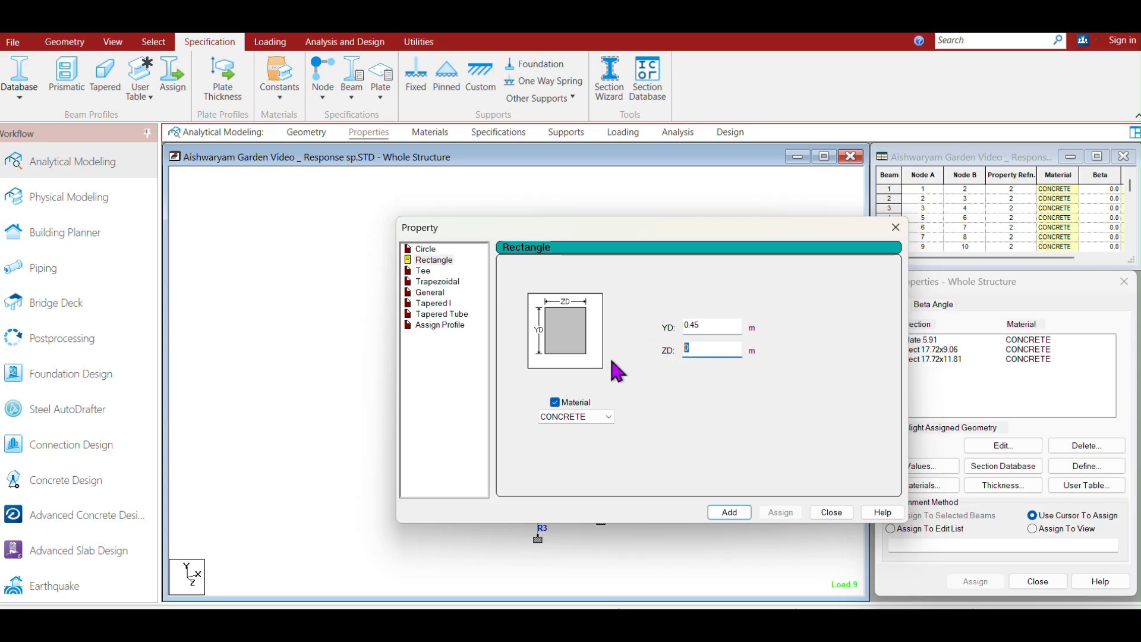
{"action": "type", "text": "0.38"}
{"action": "left_click", "coordinate": [734, 514]}
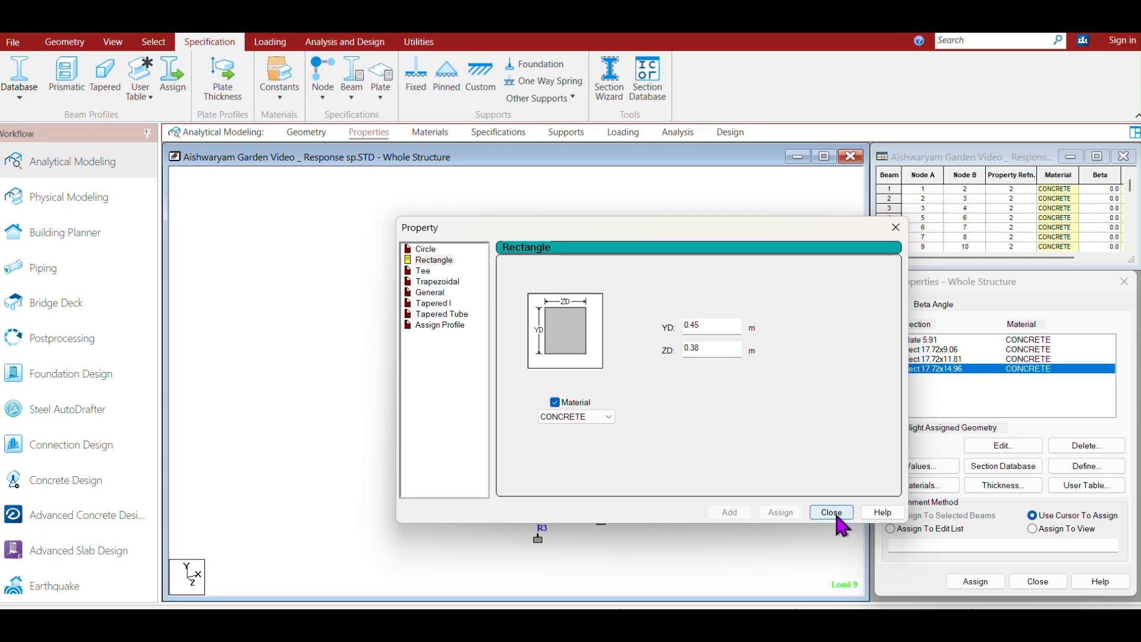
{"action": "left_click_drag", "start_coordinate": [796, 231], "coordinate": [561, 189]}
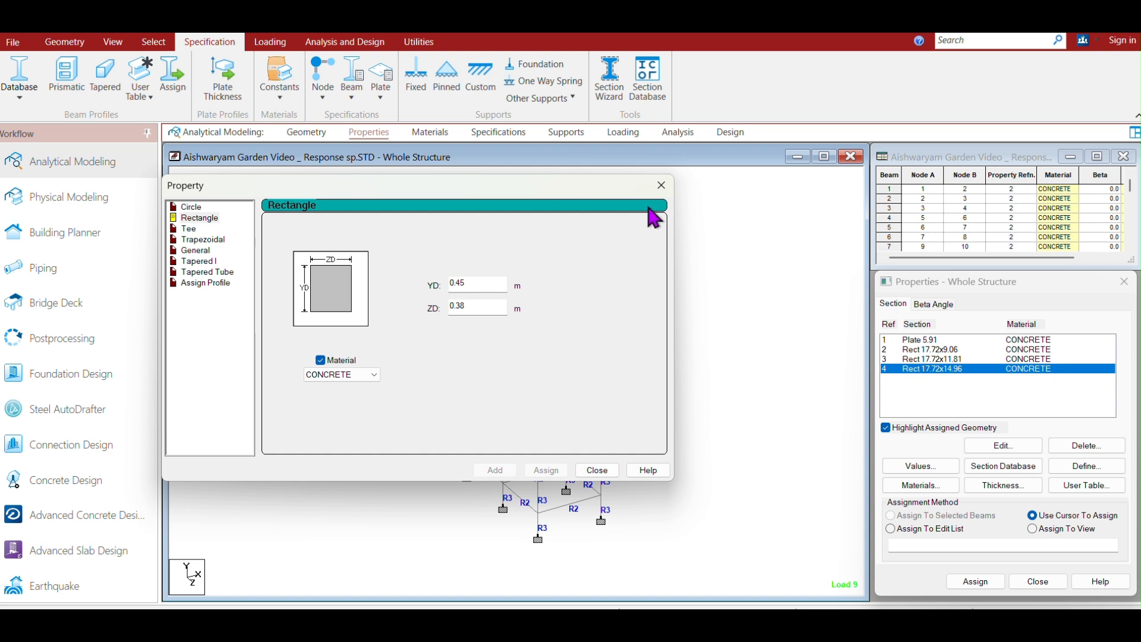
{"action": "left_click", "coordinate": [662, 185]}
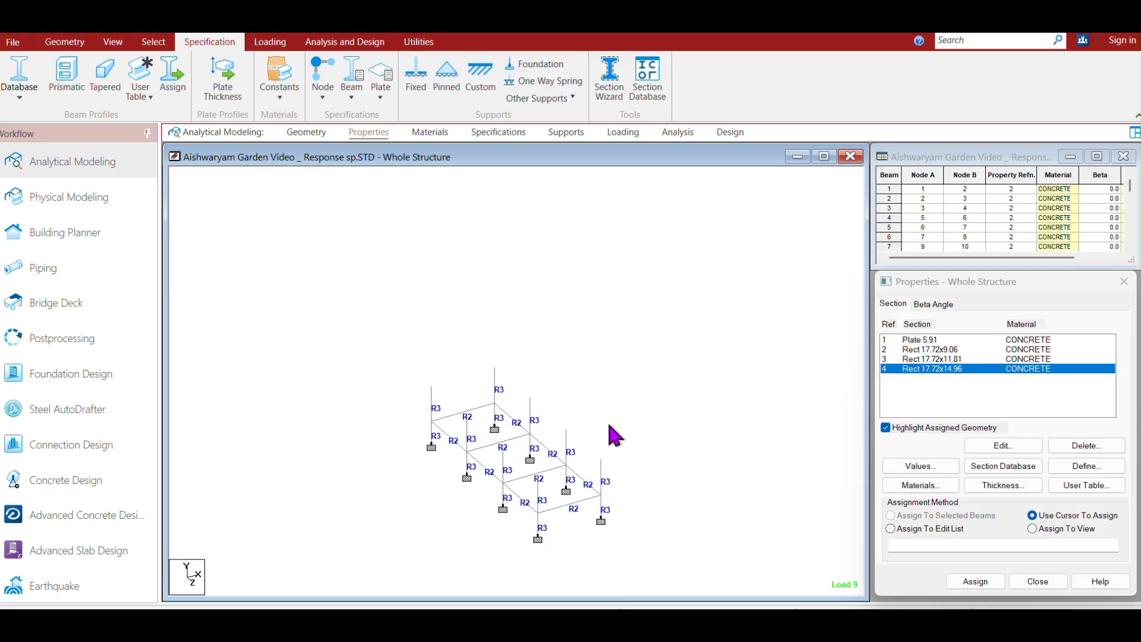
Assign the new 0.45 × 0.38 m rectangular section to the four middle ground-storey columns, agreeing to delete result files.
{"action": "left_click", "coordinate": [468, 432]}
{"action": "left_click", "coordinate": [466, 466], "text": "ctrl"}
{"action": "left_click", "coordinate": [530, 416], "text": "ctrl"}
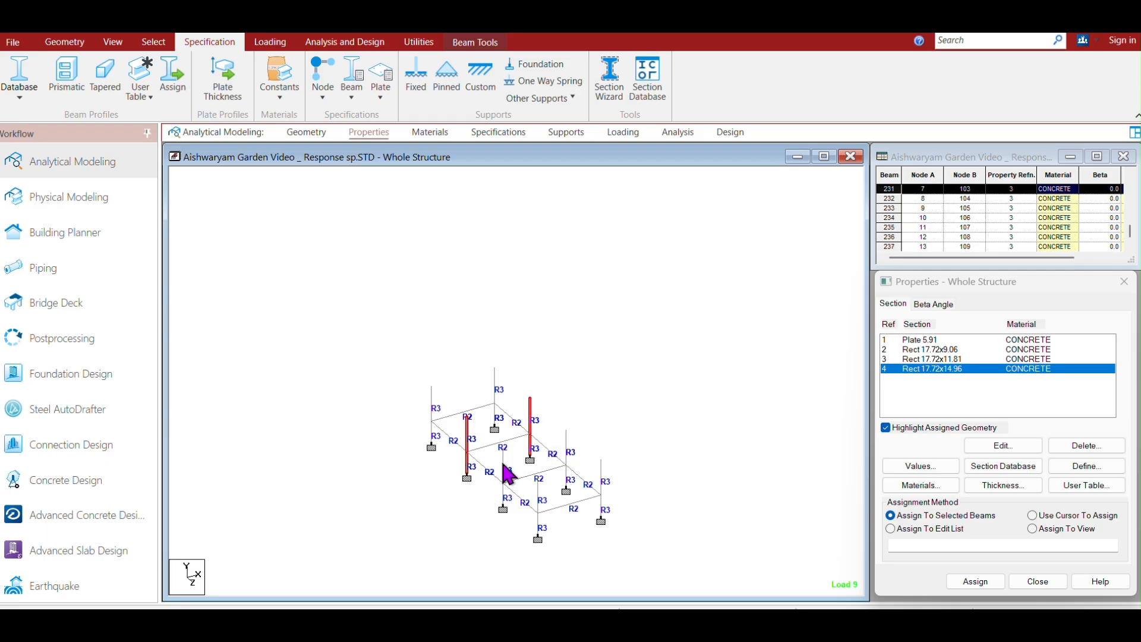
{"action": "left_click", "coordinate": [504, 496], "text": "ctrl"}
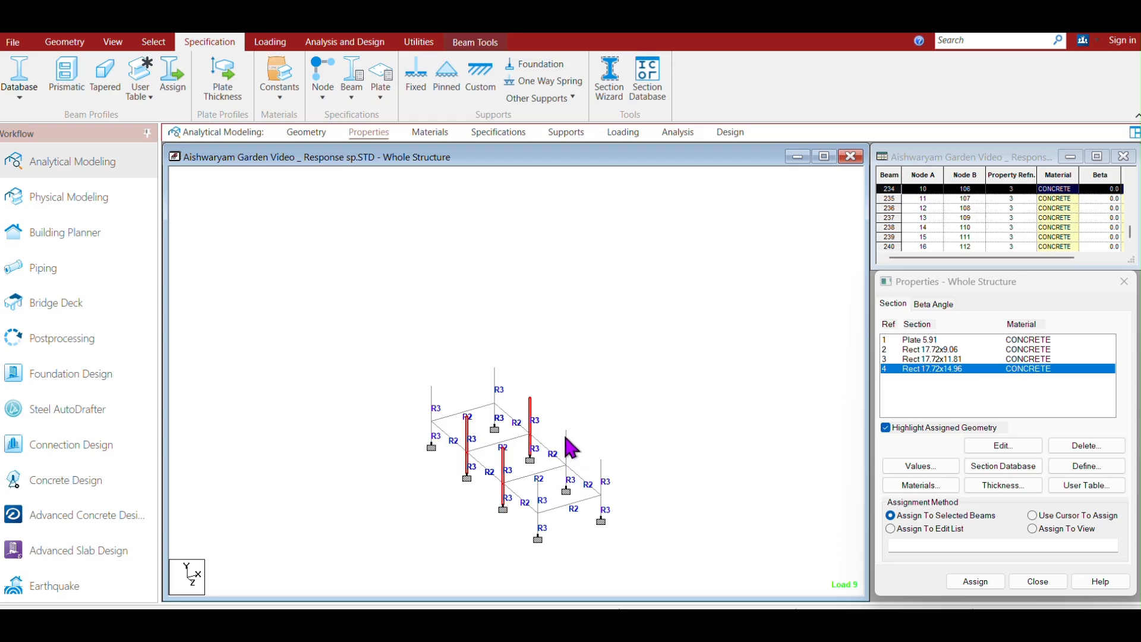
{"action": "left_click", "coordinate": [566, 478], "text": "ctrl"}
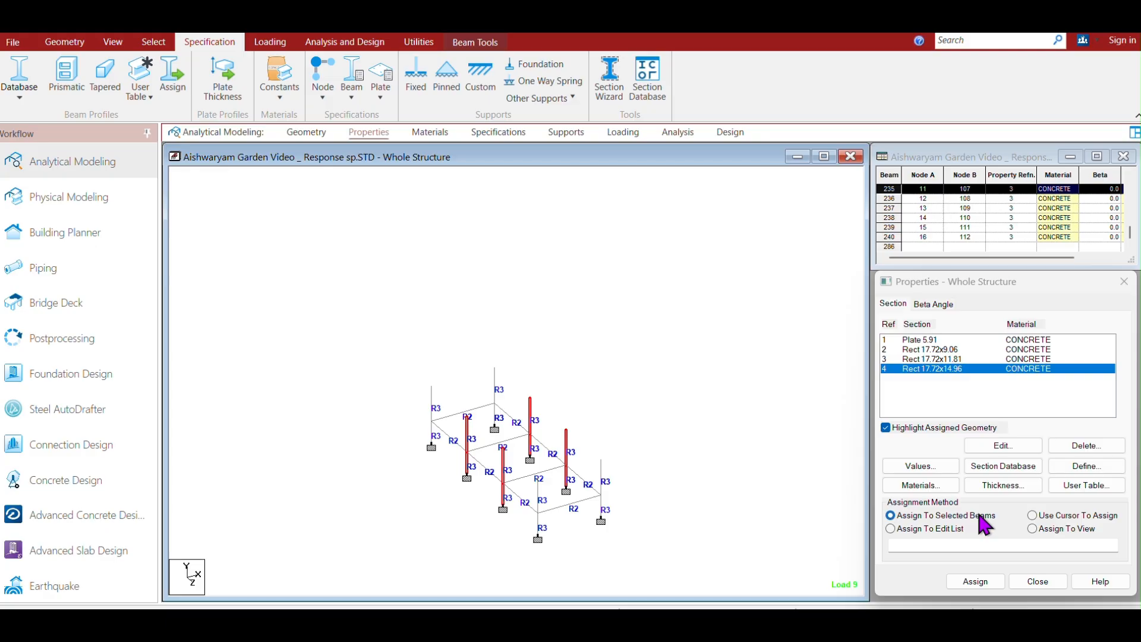
{"action": "left_click", "coordinate": [978, 582]}
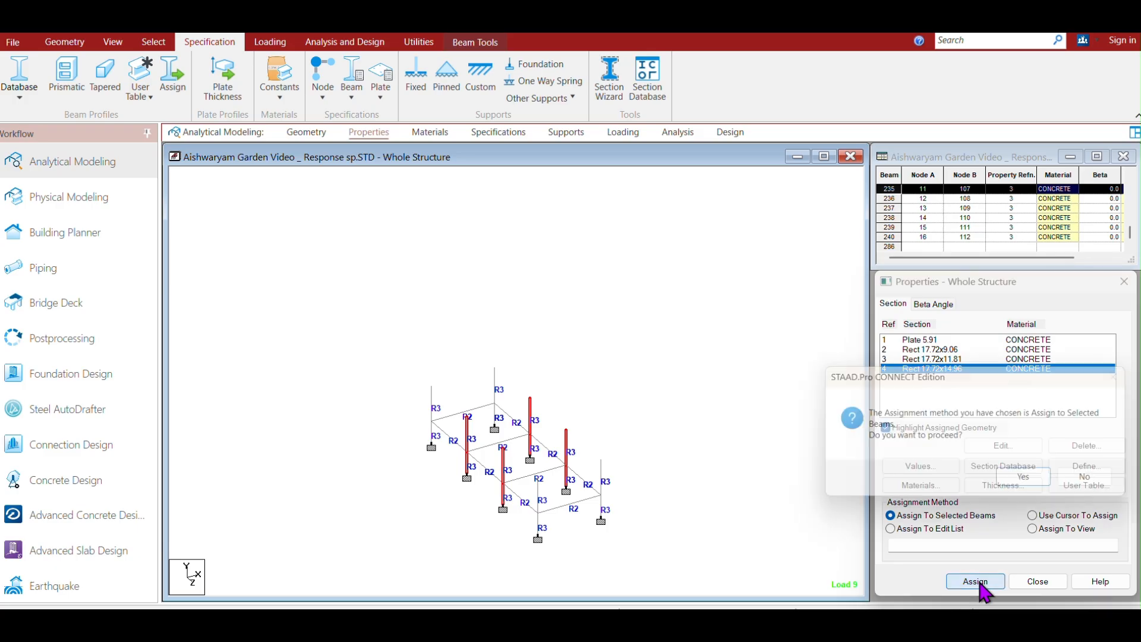
{"action": "left_click", "coordinate": [1016, 482]}
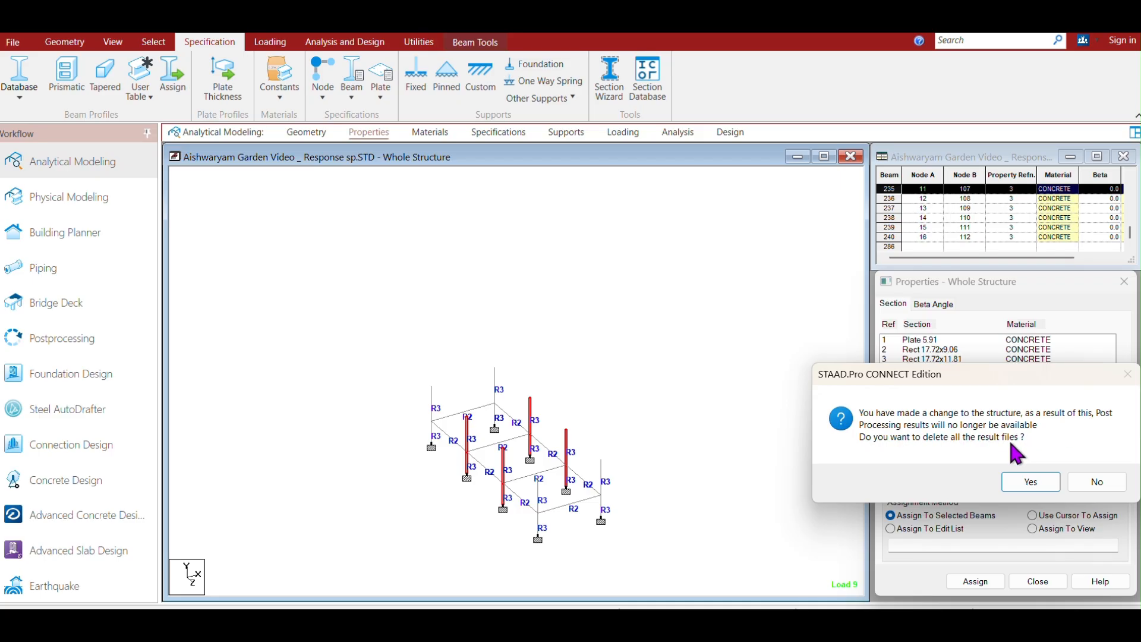
{"action": "left_click", "coordinate": [1031, 480]}
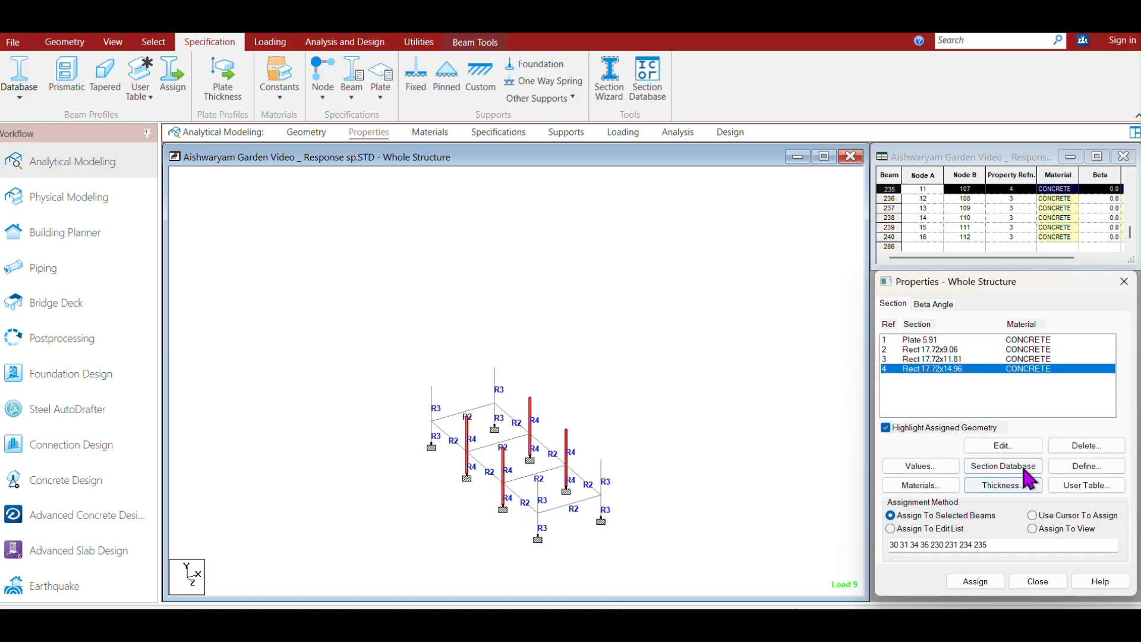
Clear the selection and display the whole structure again.
{"action": "left_click", "coordinate": [661, 367]}
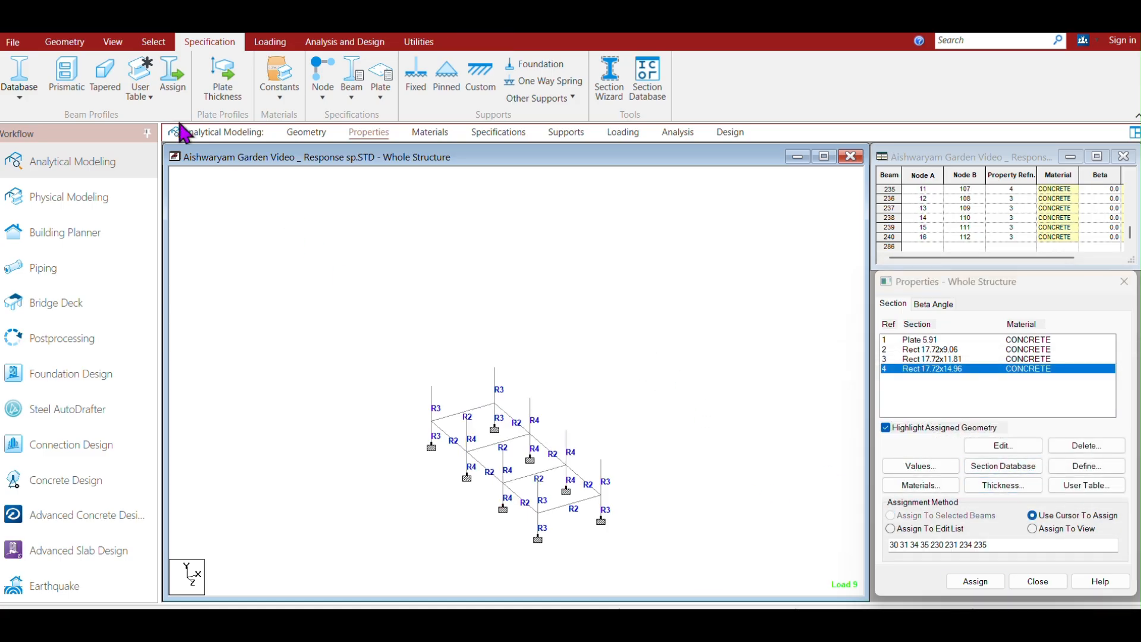
{"action": "left_click", "coordinate": [112, 42]}
{"action": "left_click", "coordinate": [178, 94]}
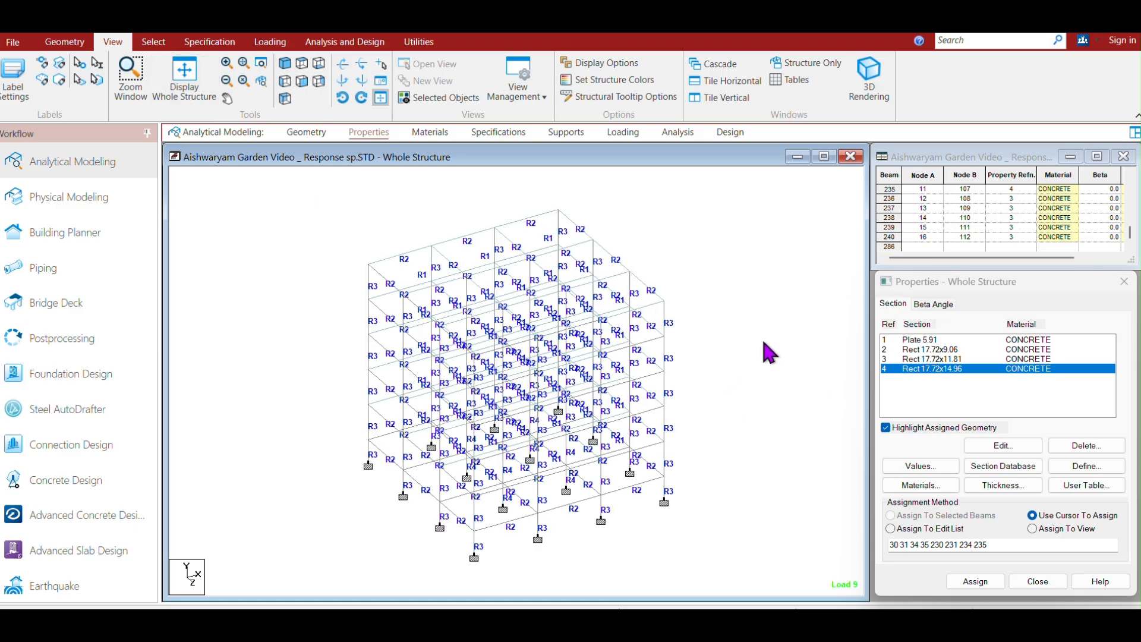
Run the analysis, saving the modified model, and open the output file.
{"action": "left_click", "coordinate": [339, 43]}
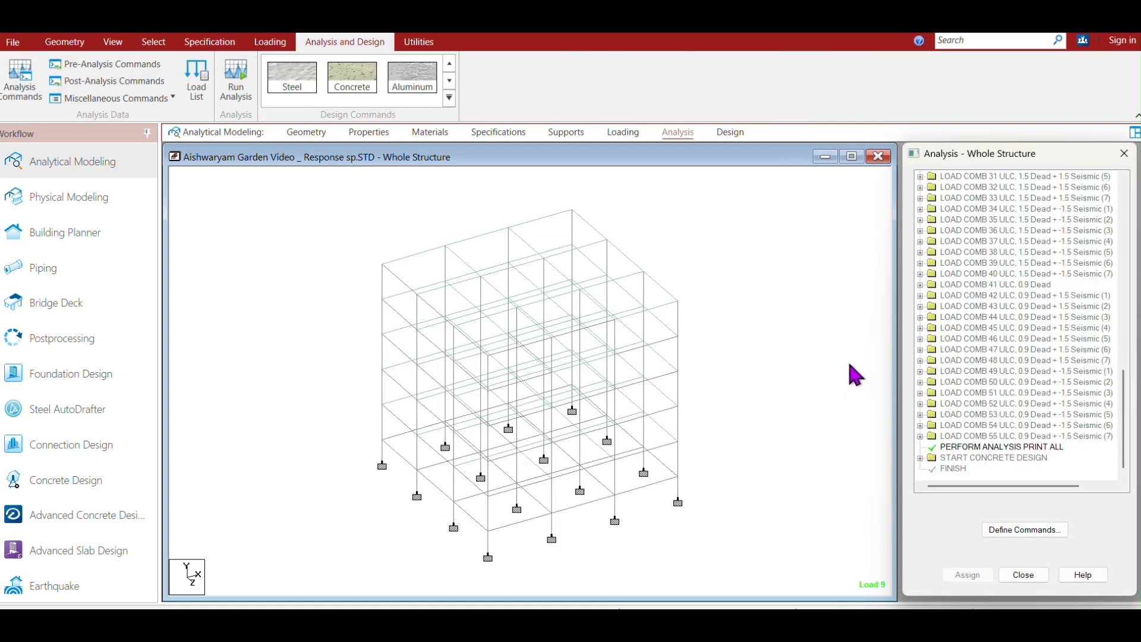
{"action": "left_click", "coordinate": [235, 86]}
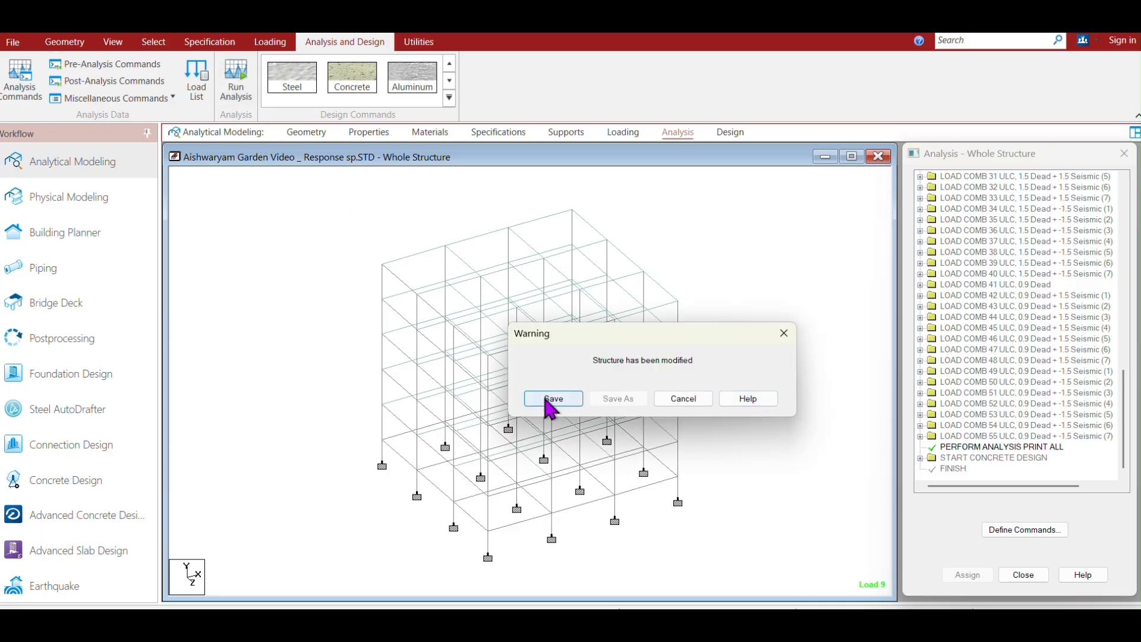
{"action": "left_click", "coordinate": [553, 398]}
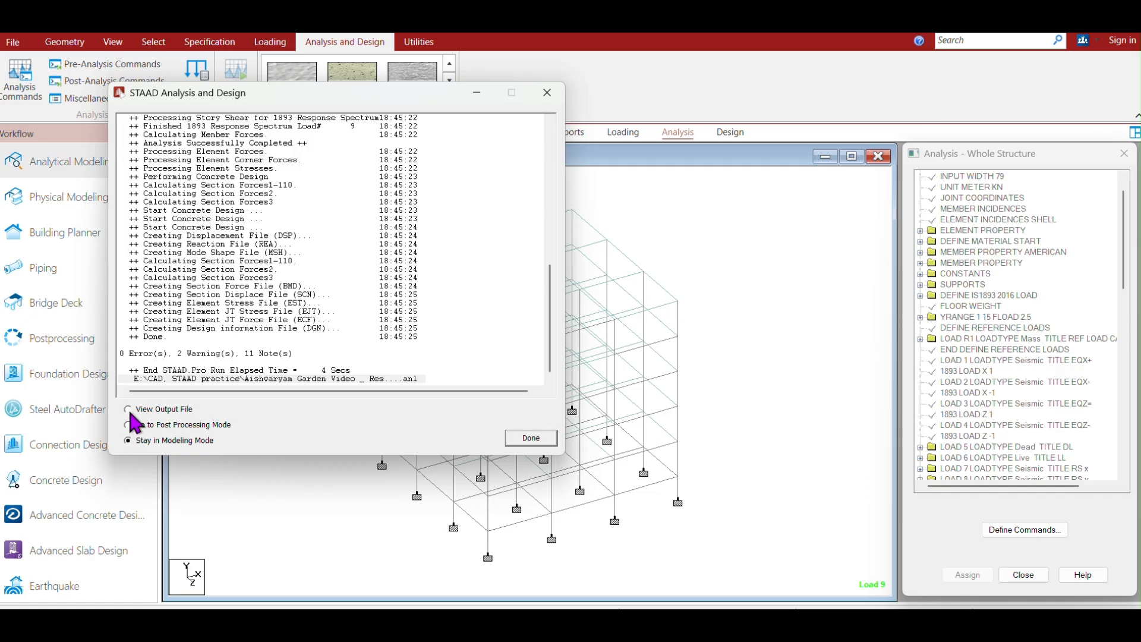
{"action": "left_click", "coordinate": [531, 438]}
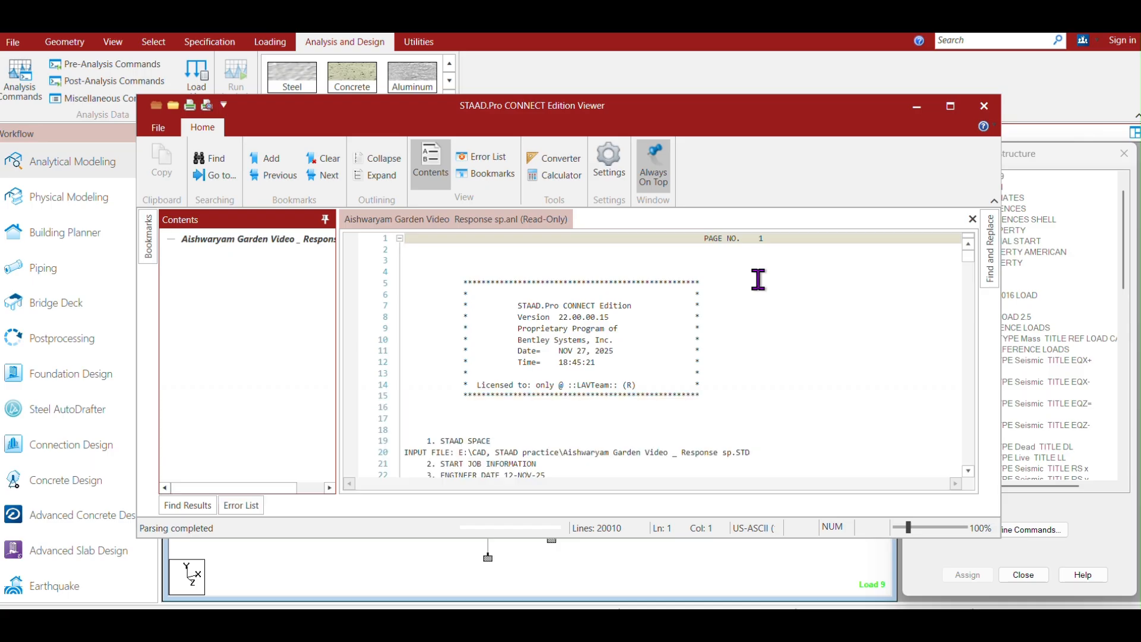
Browse the output file and navigate to its concrete design section.
{"action": "scroll", "coordinate": [832, 321], "scroll_direction": "down", "scroll_amount": 20}
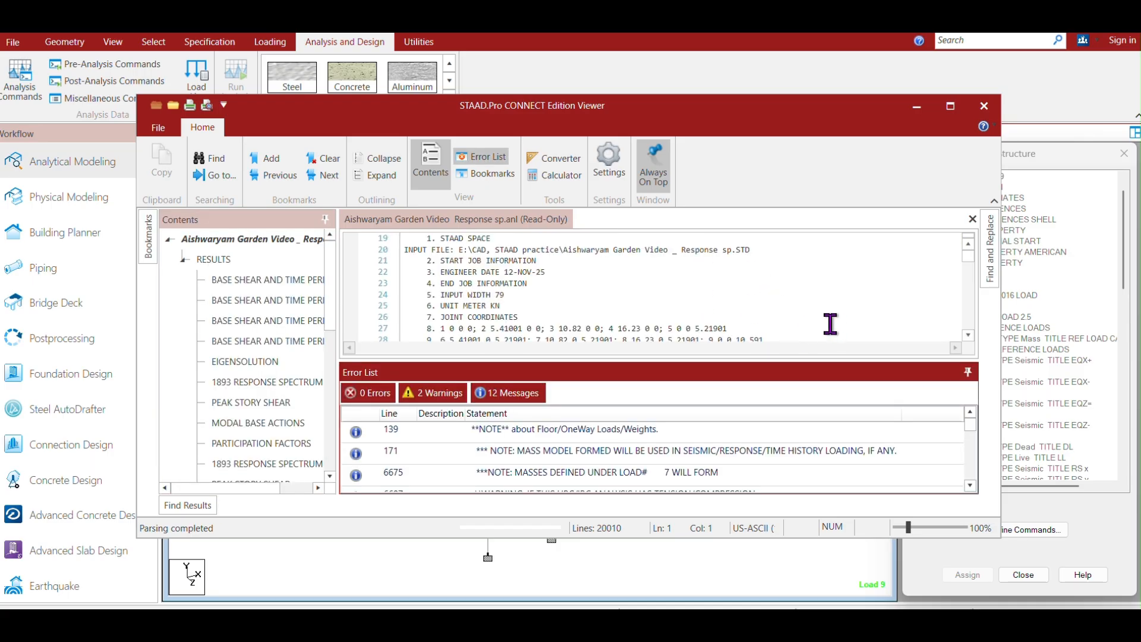
{"action": "scroll", "coordinate": [822, 309], "scroll_direction": "down", "scroll_amount": 20}
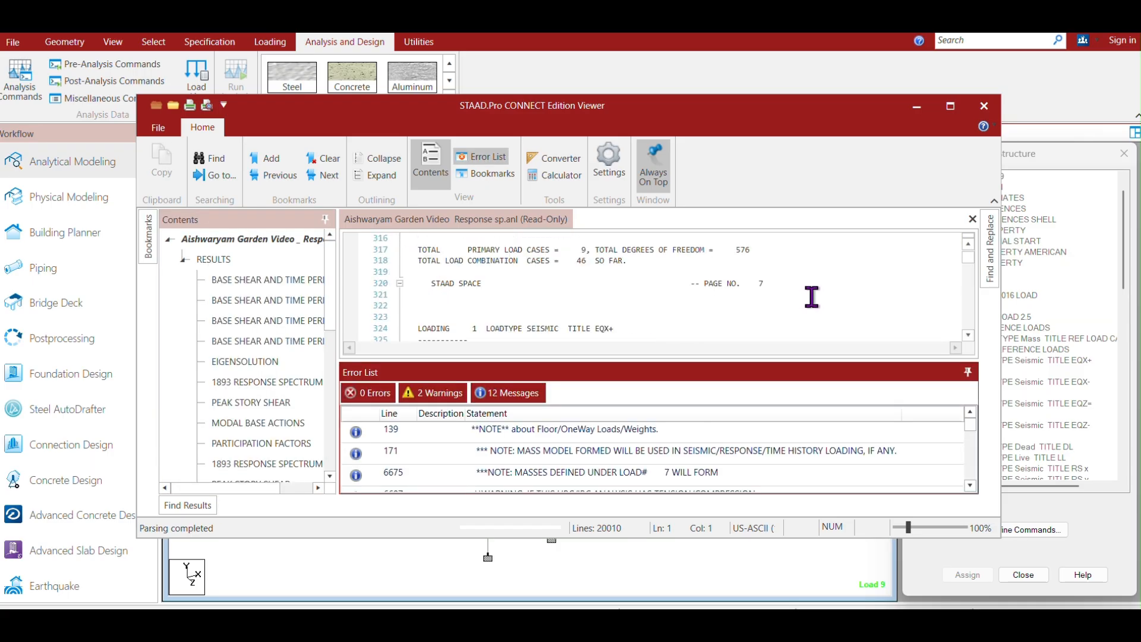
{"action": "scroll", "coordinate": [809, 295], "scroll_direction": "down", "scroll_amount": 6}
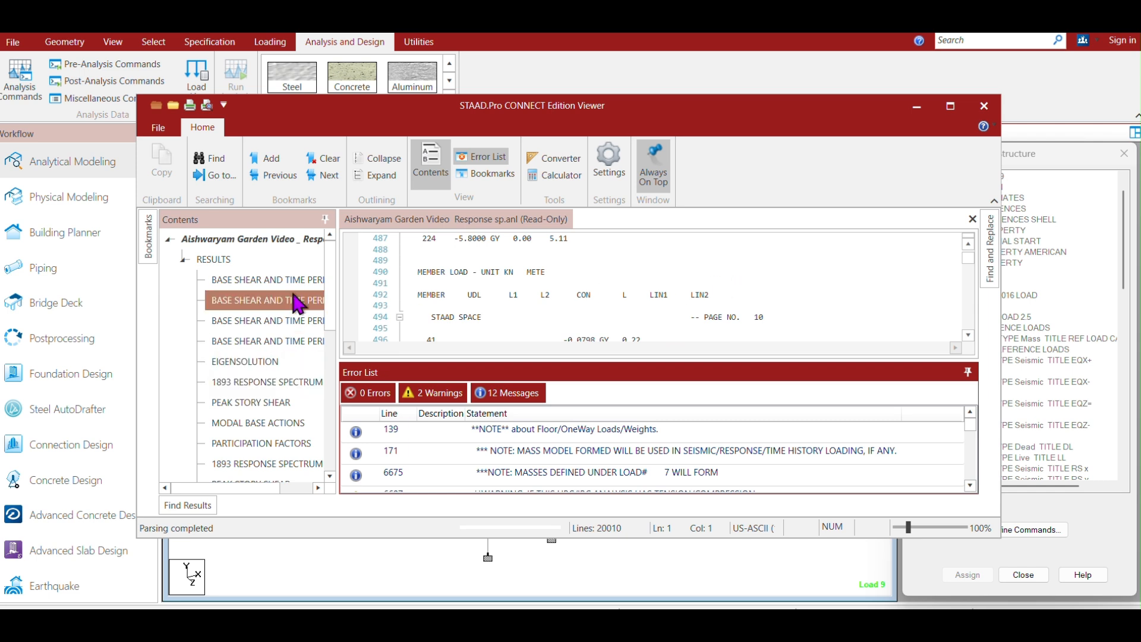
{"action": "left_click_drag", "start_coordinate": [335, 272], "coordinate": [339, 435]}
{"action": "left_click", "coordinate": [274, 432]}
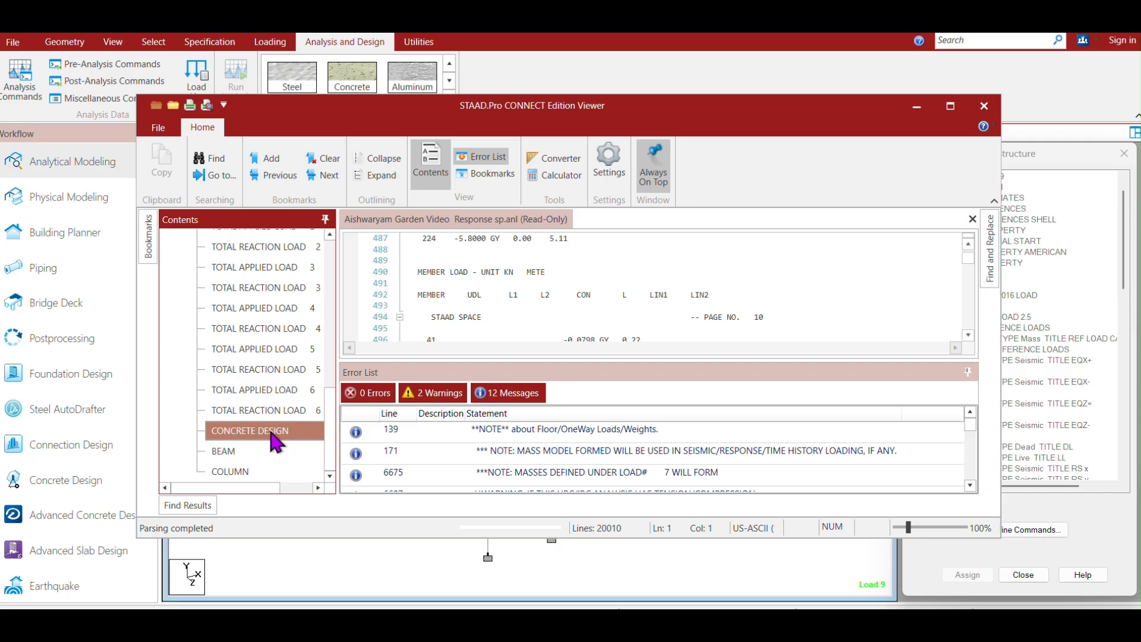
{"action": "double_click", "coordinate": [272, 434]}
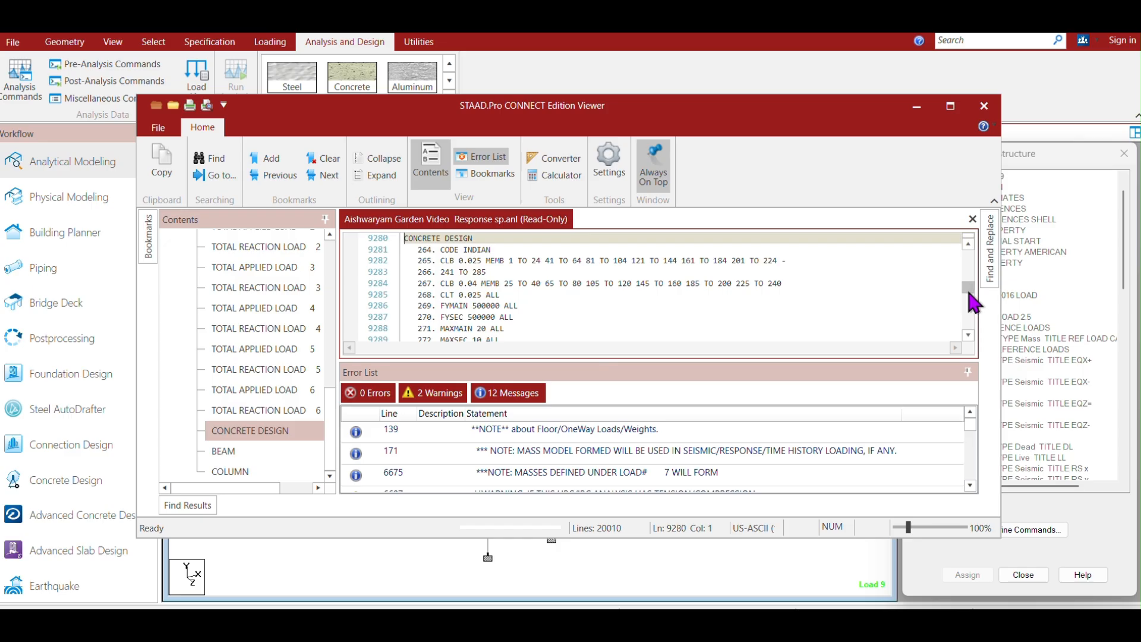
{"action": "left_click_drag", "start_coordinate": [964, 292], "coordinate": [964, 296]}
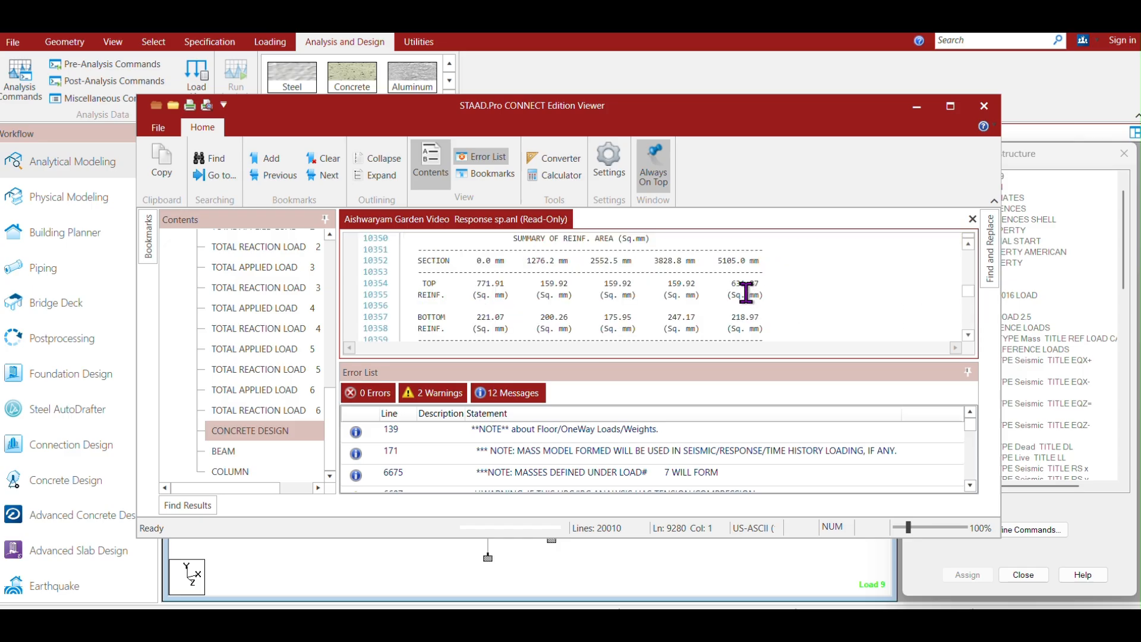
{"action": "scroll", "coordinate": [746, 291], "scroll_direction": "up", "scroll_amount": 20}
{"action": "scroll", "coordinate": [740, 282], "scroll_direction": "up", "scroll_amount": 20}
{"action": "left_click", "coordinate": [240, 432]}
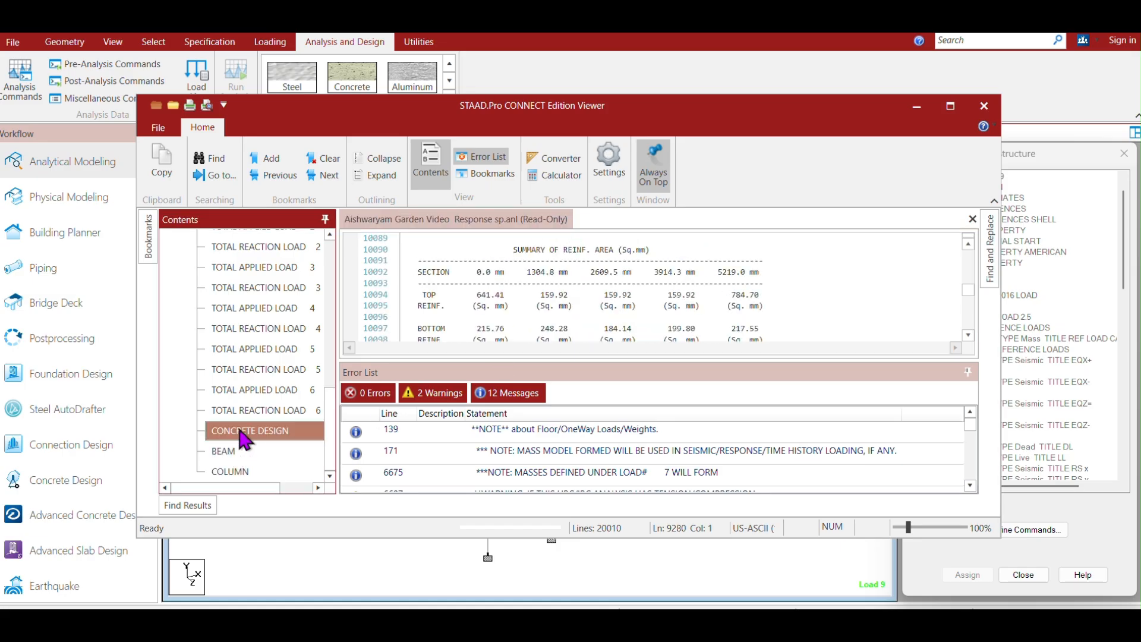
{"action": "double_click", "coordinate": [240, 431]}
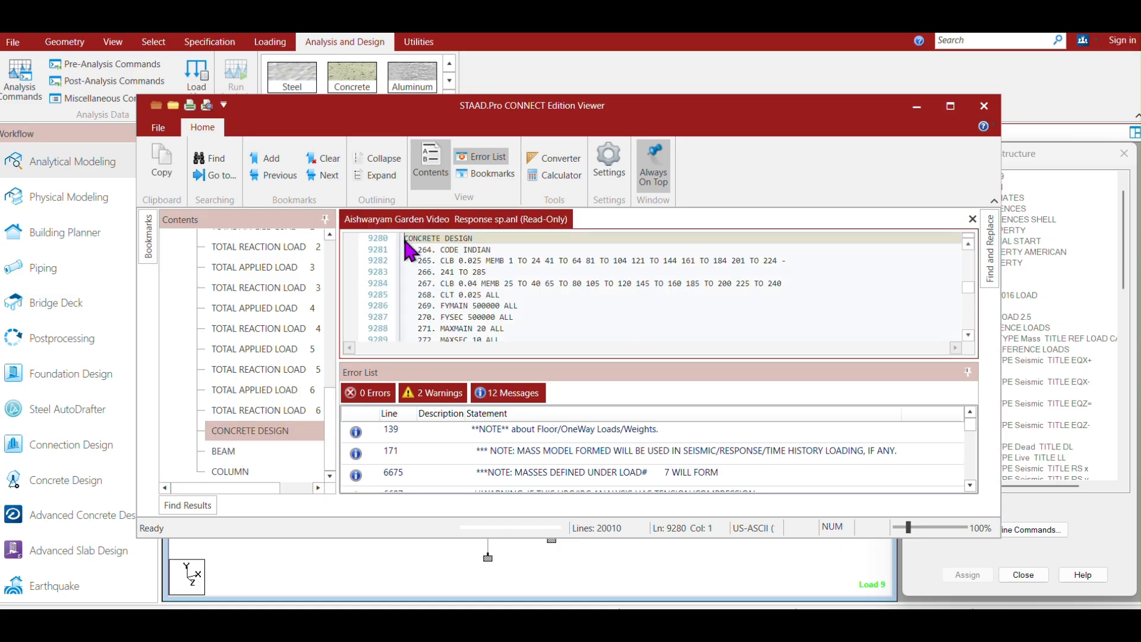
Review the beam shear design results, then jump to the modal participation factors section.
{"action": "left_click_drag", "start_coordinate": [412, 239], "coordinate": [715, 413]}
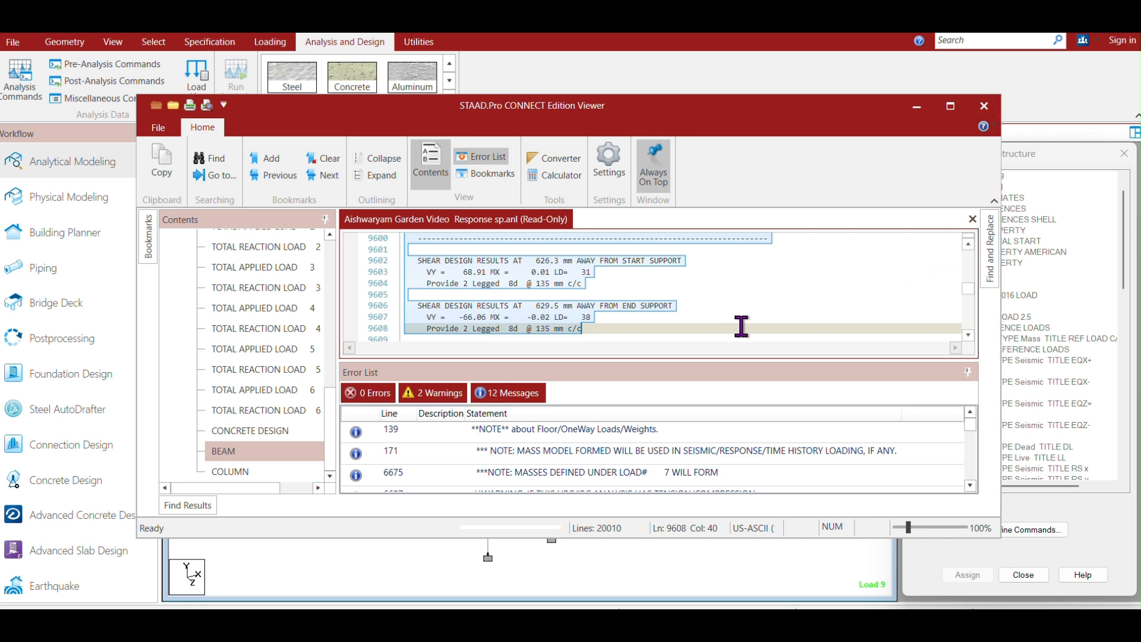
{"action": "left_click", "coordinate": [807, 302]}
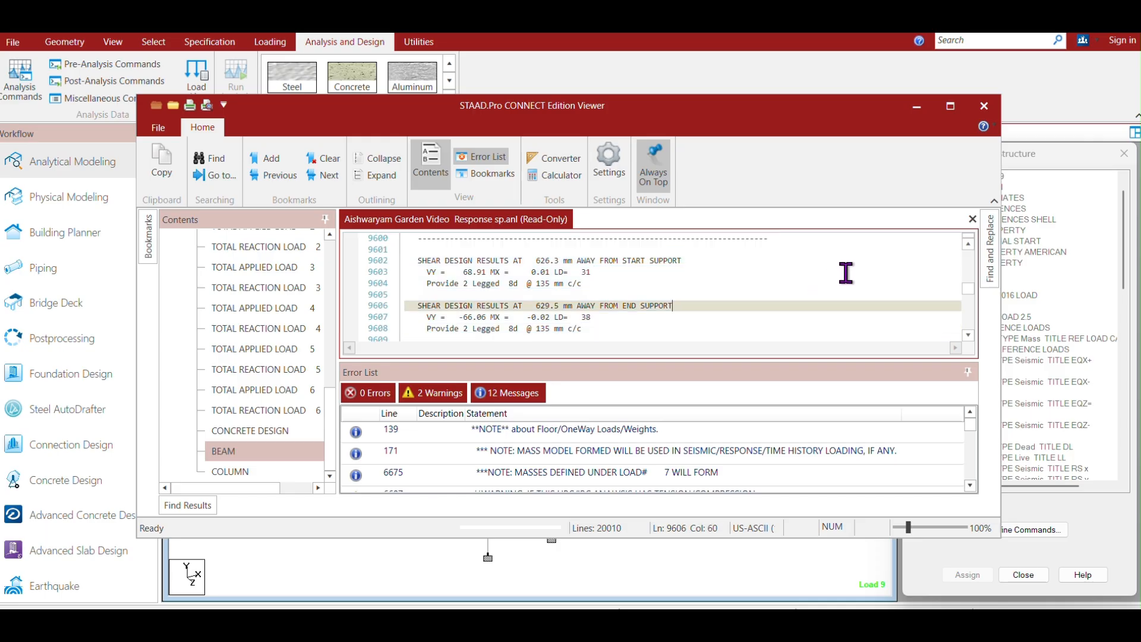
{"action": "left_click", "coordinate": [886, 272]}
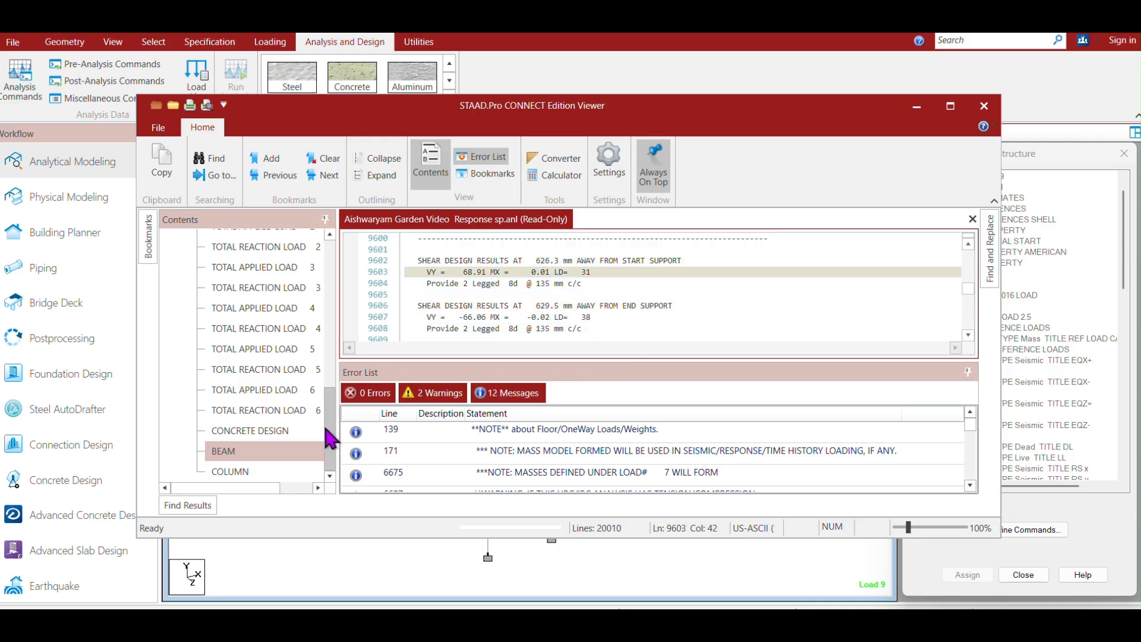
{"action": "left_click_drag", "start_coordinate": [331, 435], "coordinate": [336, 315]}
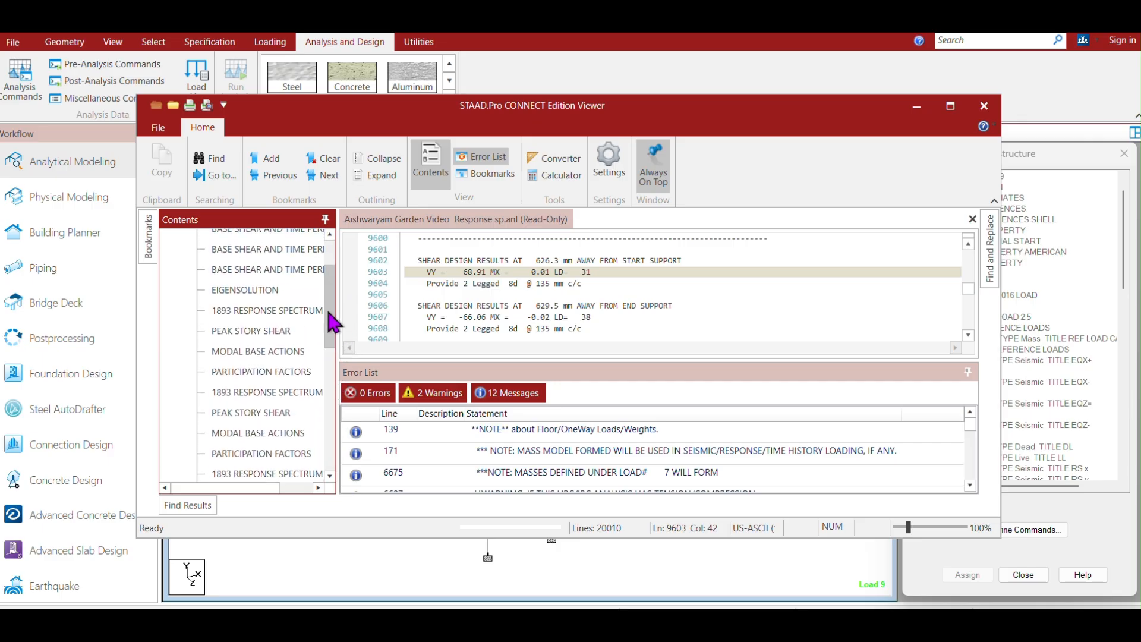
{"action": "left_click_drag", "start_coordinate": [331, 320], "coordinate": [336, 356]}
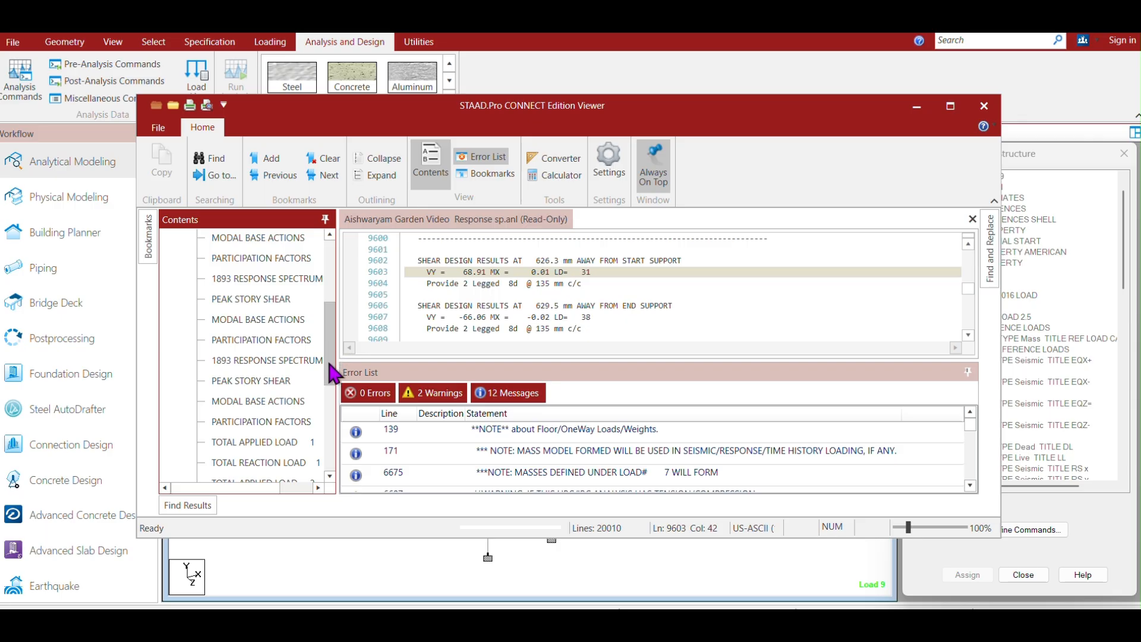
{"action": "mouse_move", "coordinate": [331, 332]}
{"action": "left_mouse_down"}
{"action": "mouse_move", "coordinate": [330, 343]}
{"action": "mouse_move", "coordinate": [331, 325]}
{"action": "left_mouse_up"}
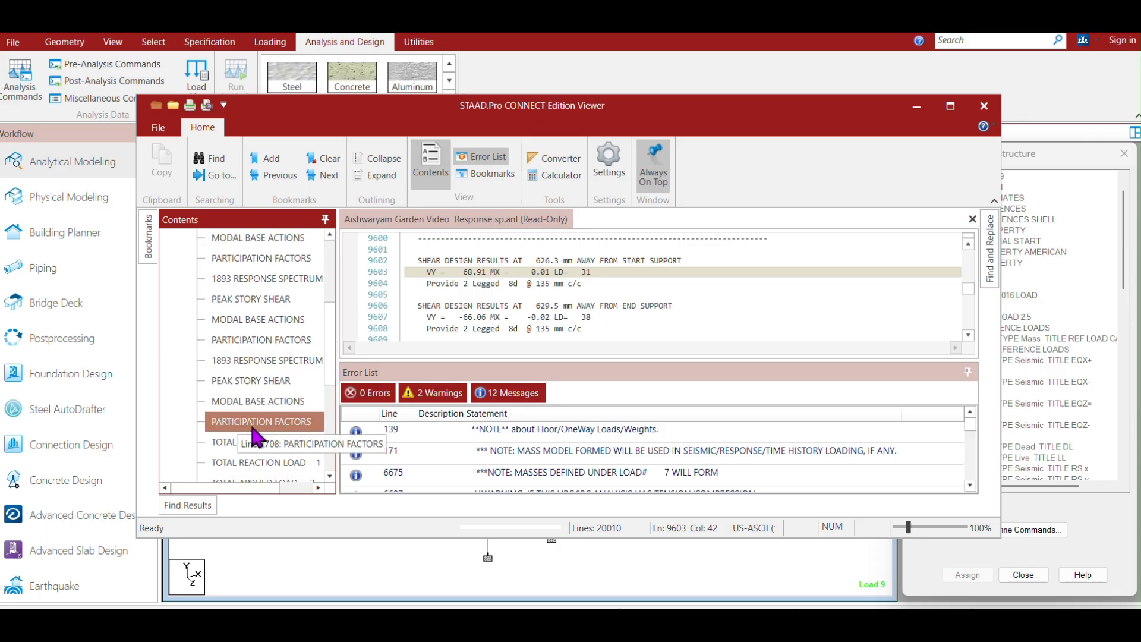
{"action": "left_click", "coordinate": [259, 435]}
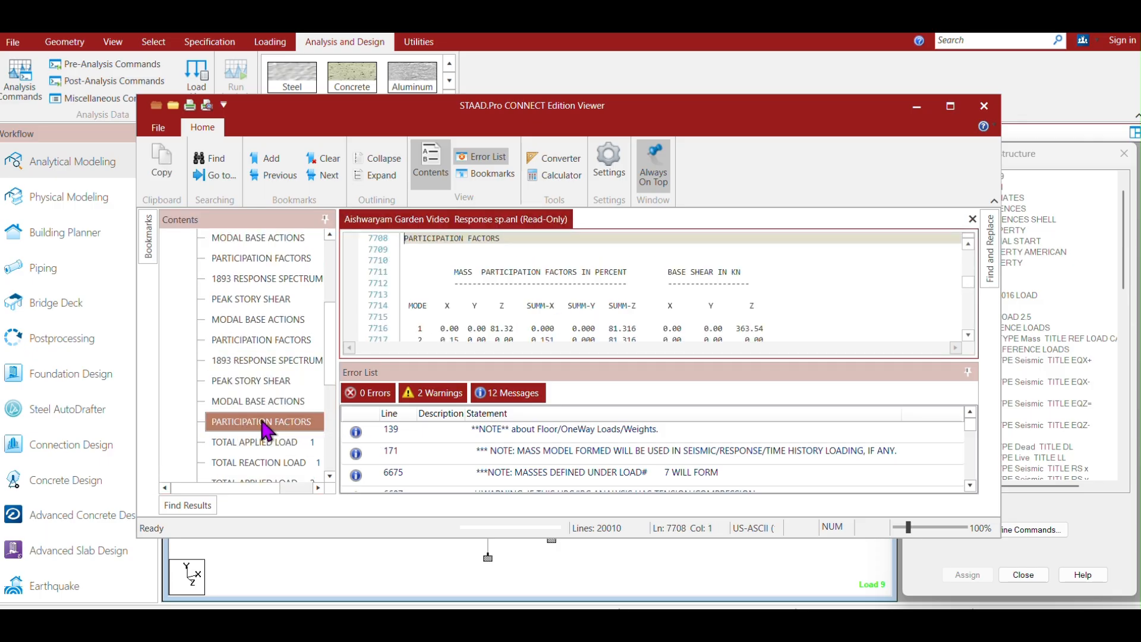
Undock the error list panel and reposition it beside the participation factors table.
{"action": "left_click_drag", "start_coordinate": [731, 372], "coordinate": [895, 429]}
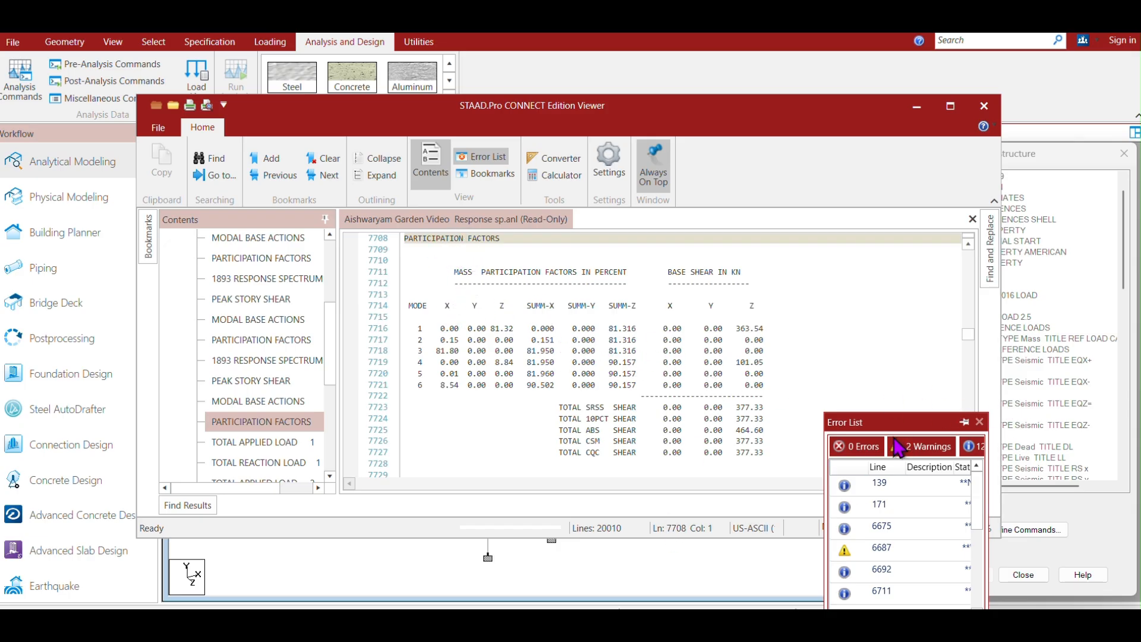
{"action": "left_click_drag", "start_coordinate": [899, 429], "coordinate": [275, 388]}
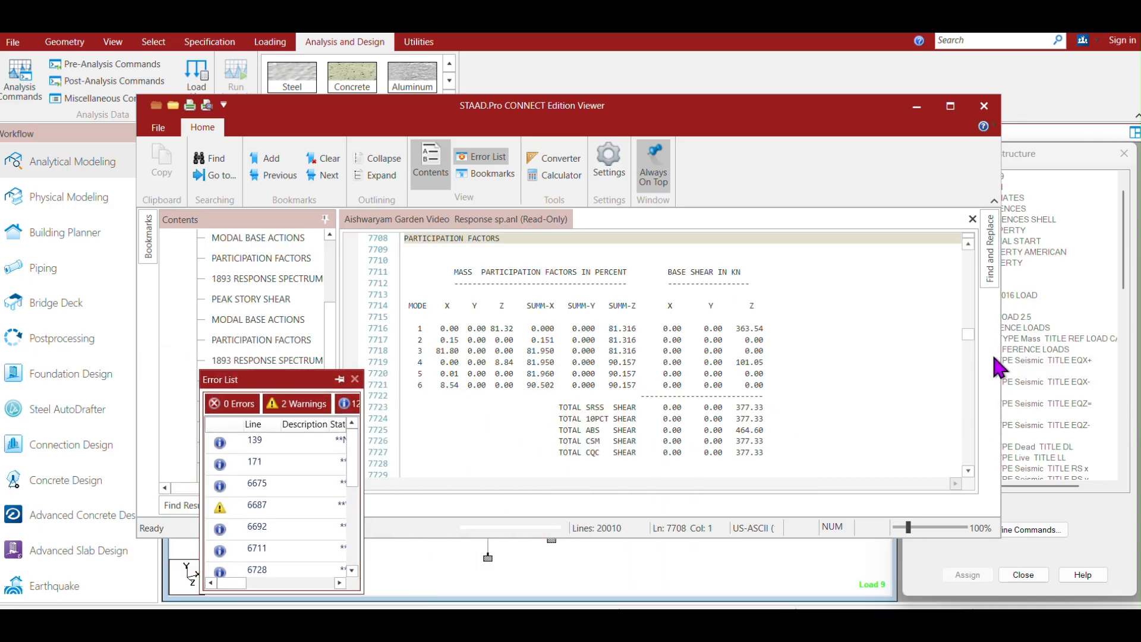
{"action": "mouse_move", "coordinate": [969, 340]}
{"action": "left_mouse_down"}
{"action": "mouse_move", "coordinate": [966, 359]}
{"action": "mouse_move", "coordinate": [969, 349]}
{"action": "left_mouse_up"}
{"action": "left_click_drag", "start_coordinate": [297, 380], "coordinate": [611, 430]}
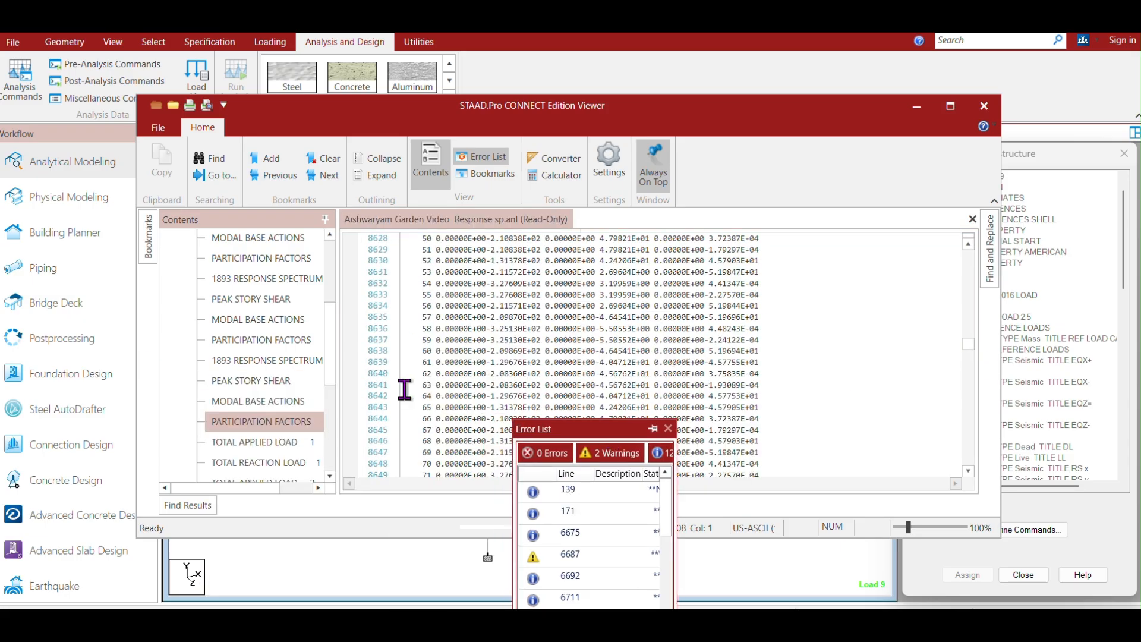
{"action": "left_click", "coordinate": [256, 346]}
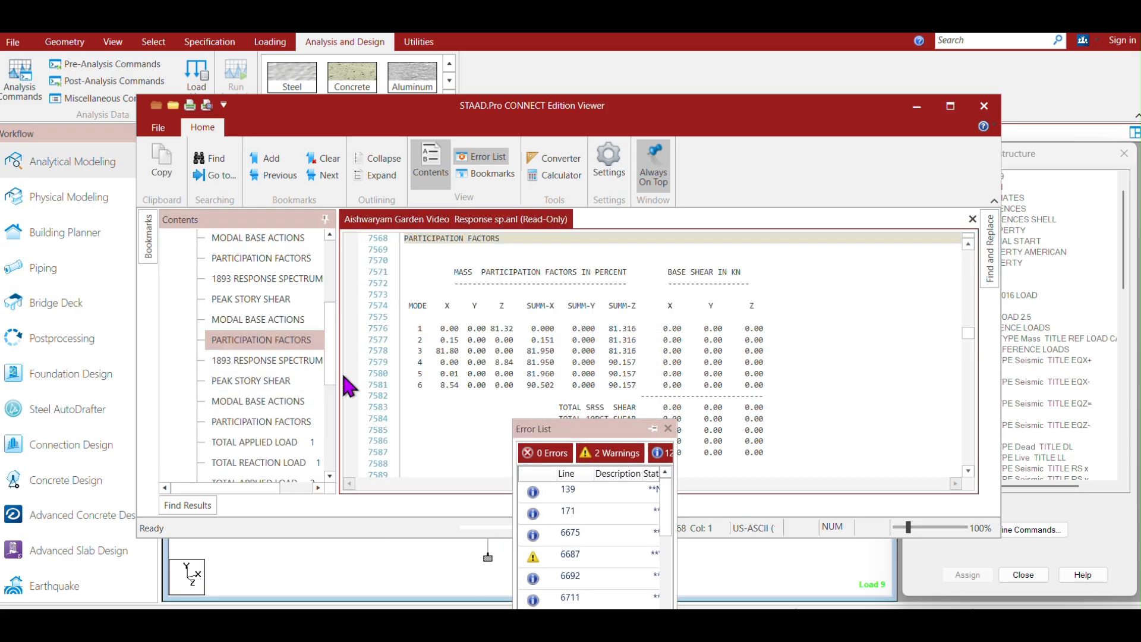
{"action": "left_click_drag", "start_coordinate": [615, 429], "coordinate": [405, 457]}
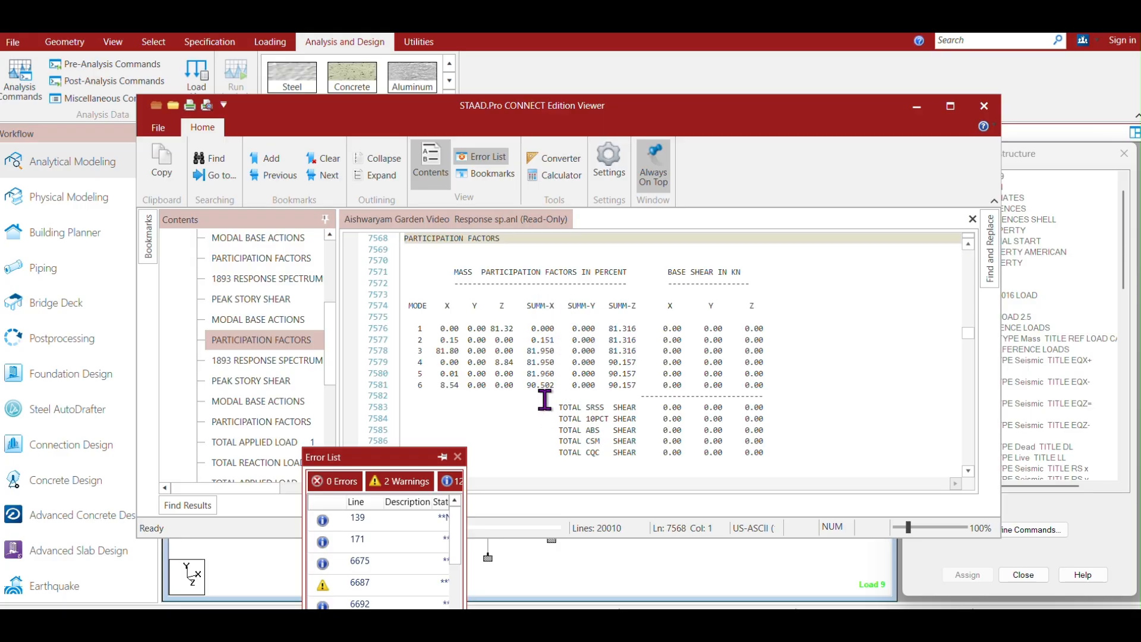
Inspect the participation factor rows and shear totals, and move the output viewer window aside.
{"action": "left_click", "coordinate": [564, 385]}
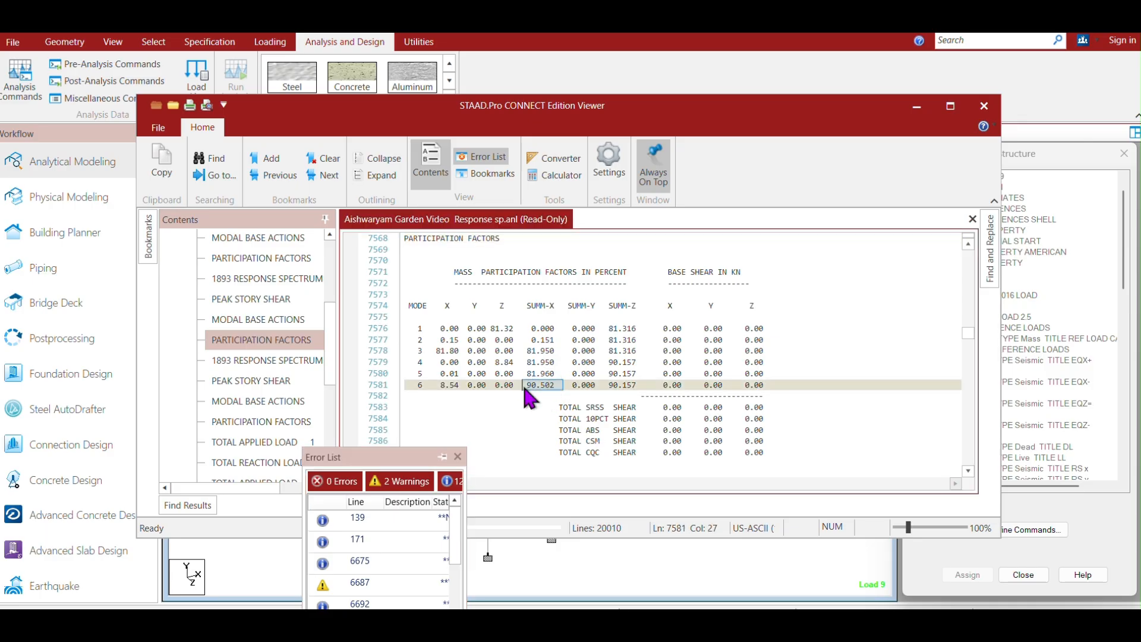
{"action": "left_click", "coordinate": [530, 418]}
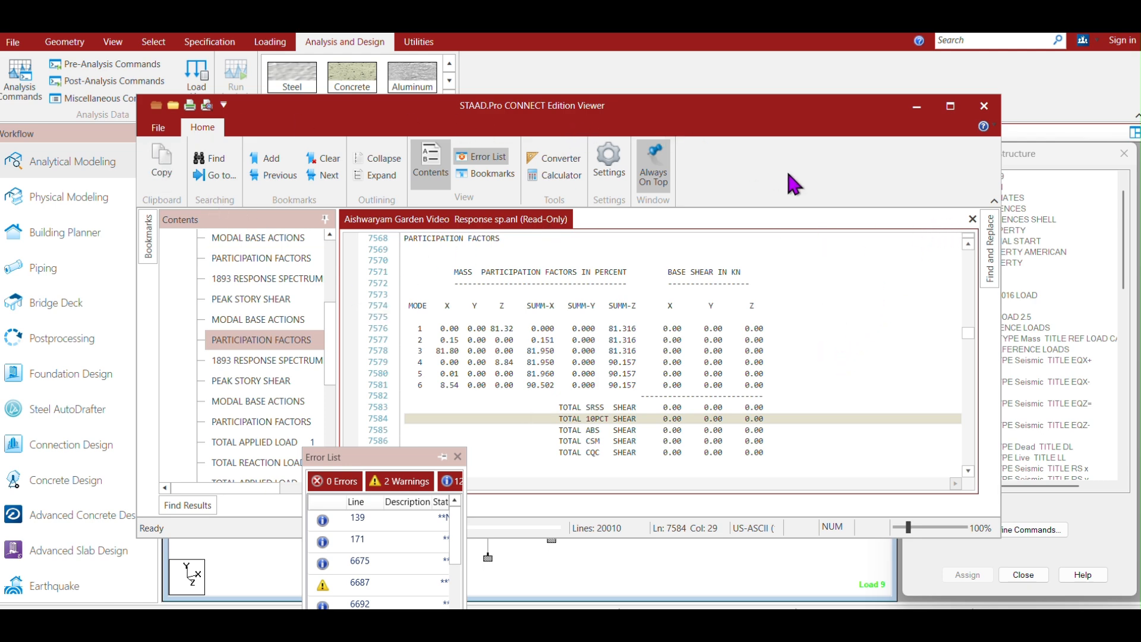
{"action": "left_click_drag", "start_coordinate": [750, 113], "coordinate": [807, 197]}
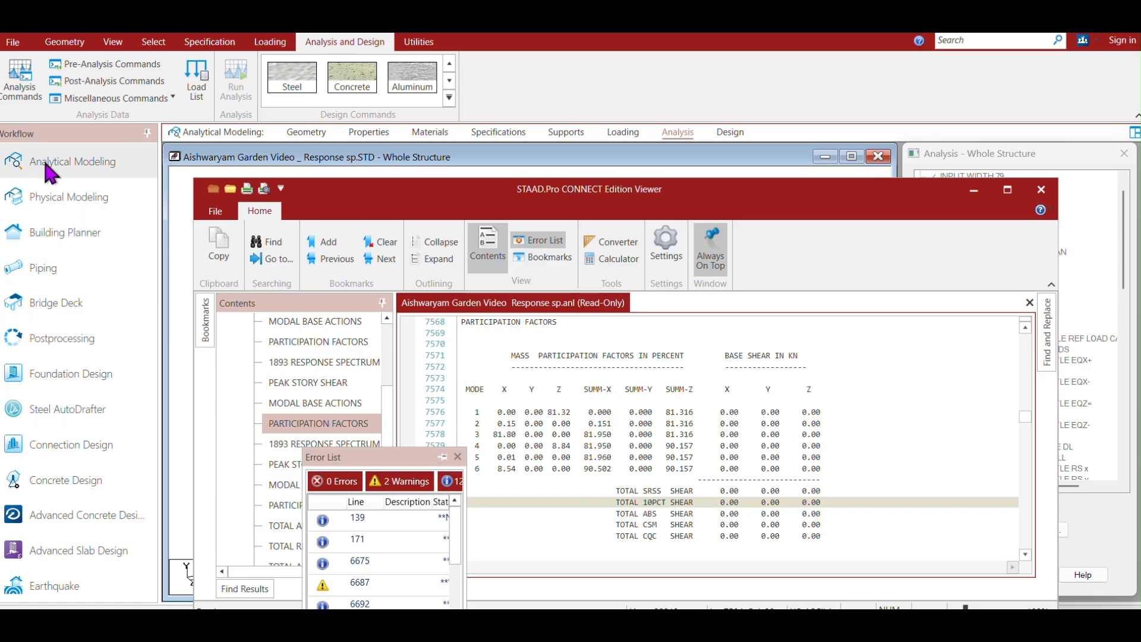
Add a Cut Off Mode Shape analysis command with 9 mode shapes, agreeing to delete the existing result files.
{"action": "left_click", "coordinate": [90, 98]}
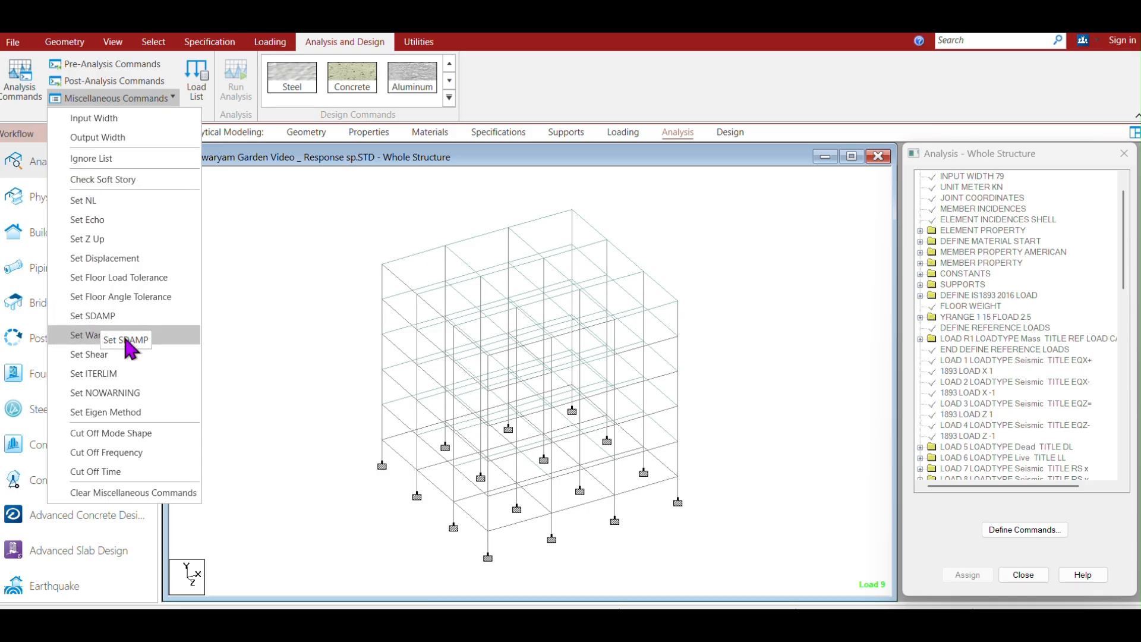
{"action": "left_click", "coordinate": [118, 439]}
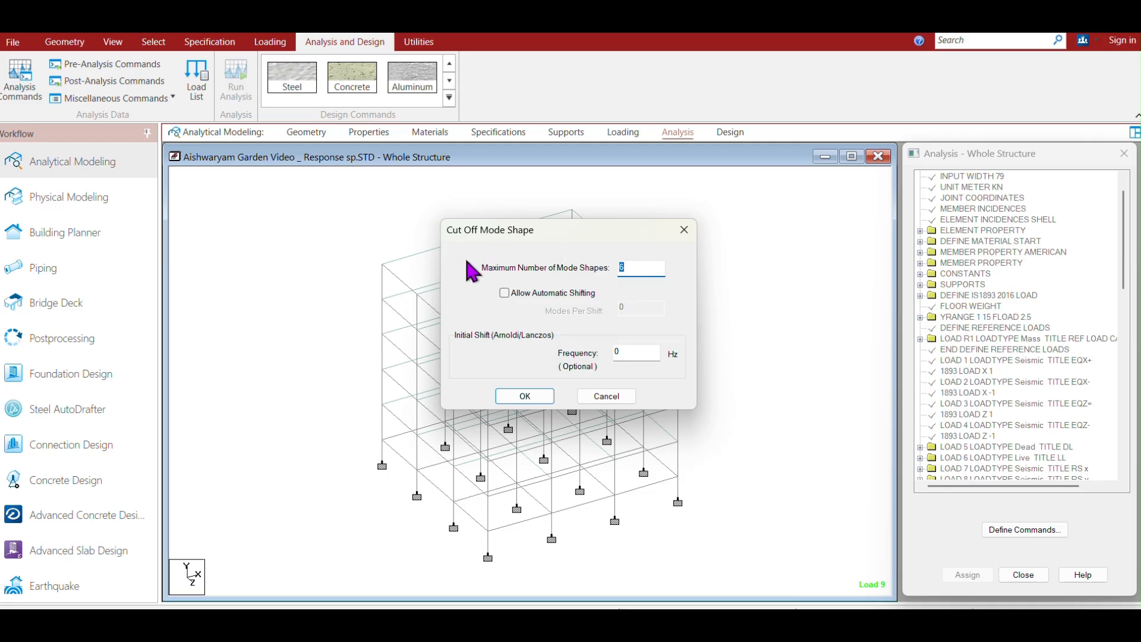
{"action": "type", "text": "7"}
{"action": "double_click", "coordinate": [644, 267]}
{"action": "left_click", "coordinate": [523, 395]}
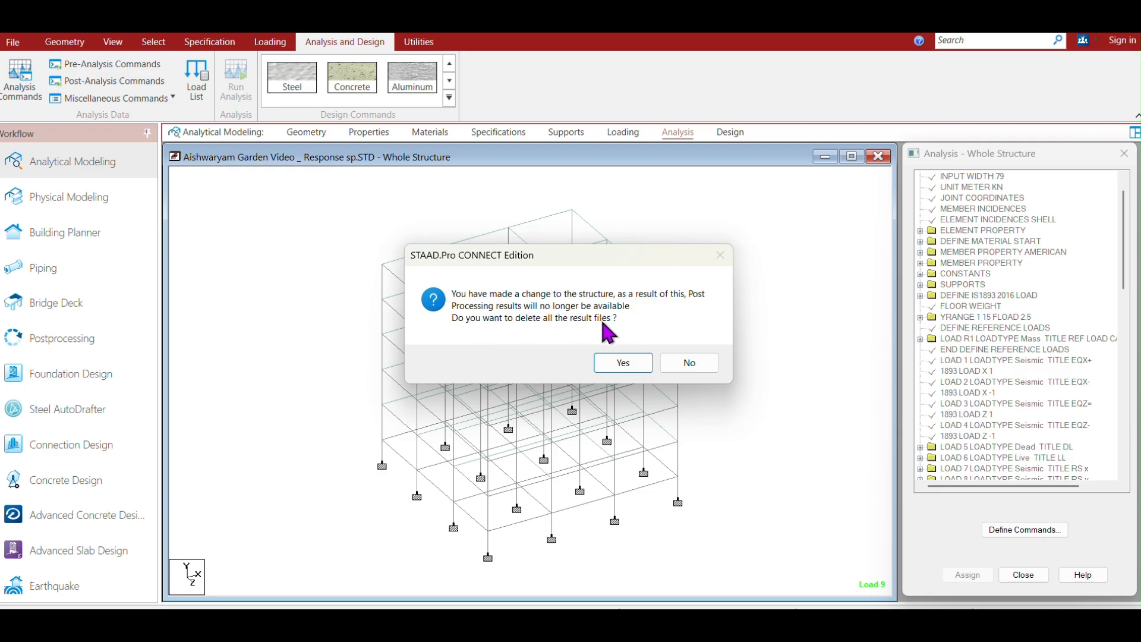
{"action": "left_click", "coordinate": [638, 372]}
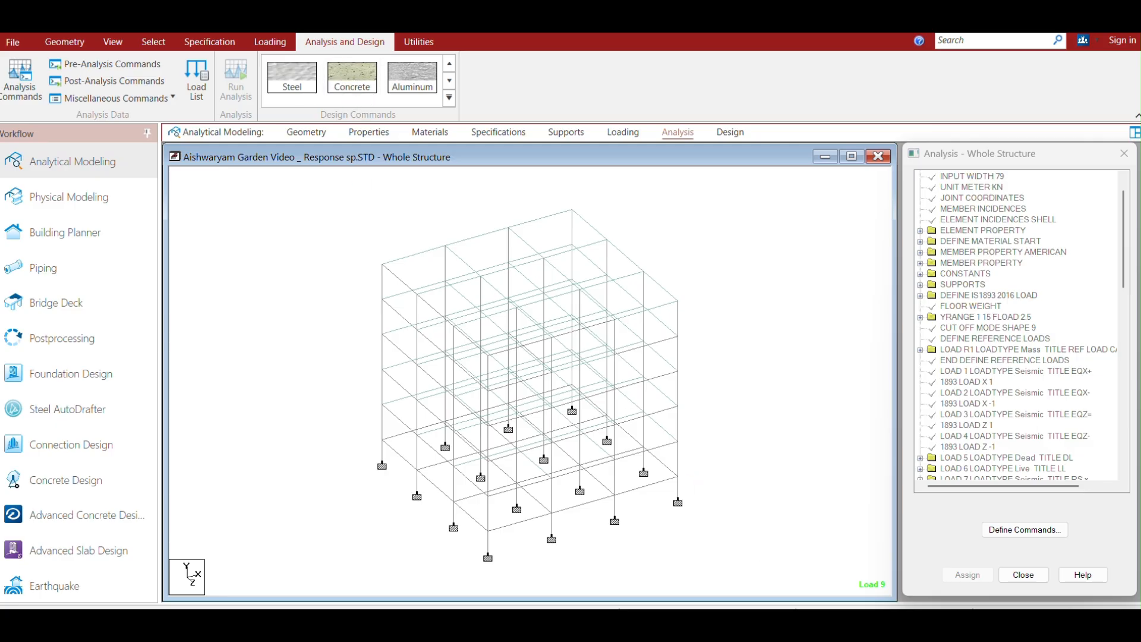
Close the output viewer and its error list.
{"action": "mouse_move", "coordinate": [835, 624]}
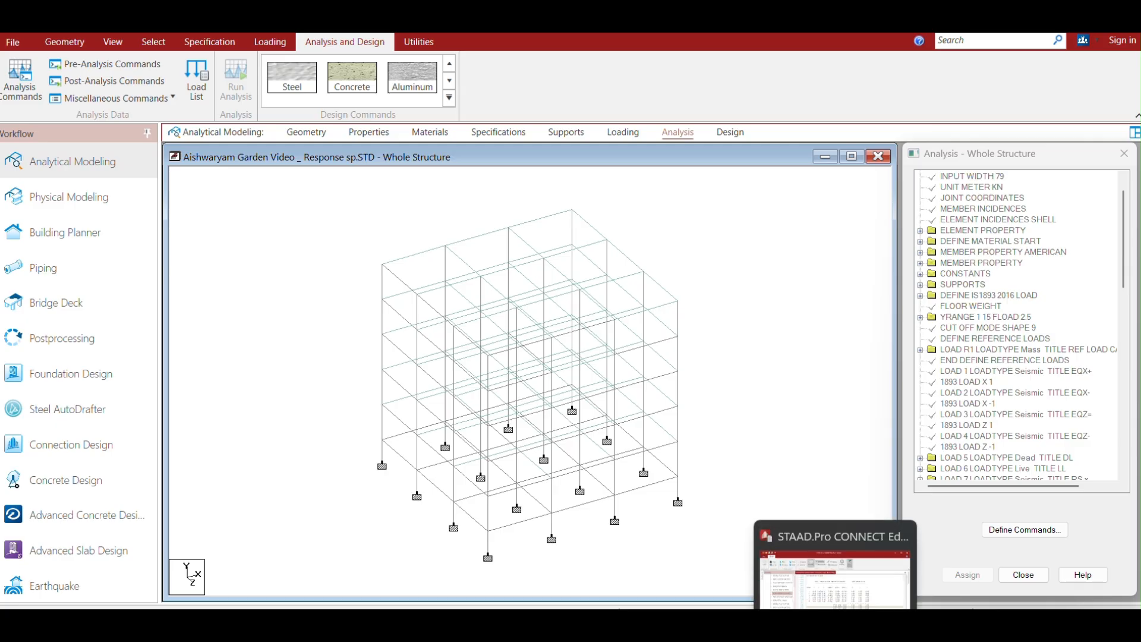
{"action": "left_click", "coordinate": [835, 631]}
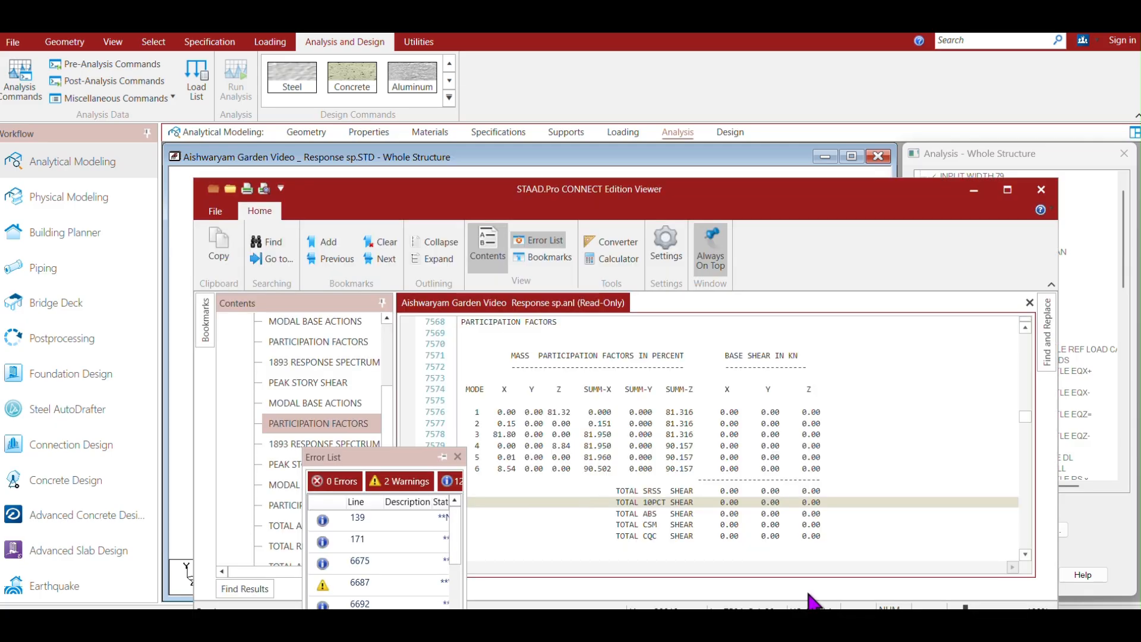
{"action": "left_click", "coordinate": [1041, 190]}
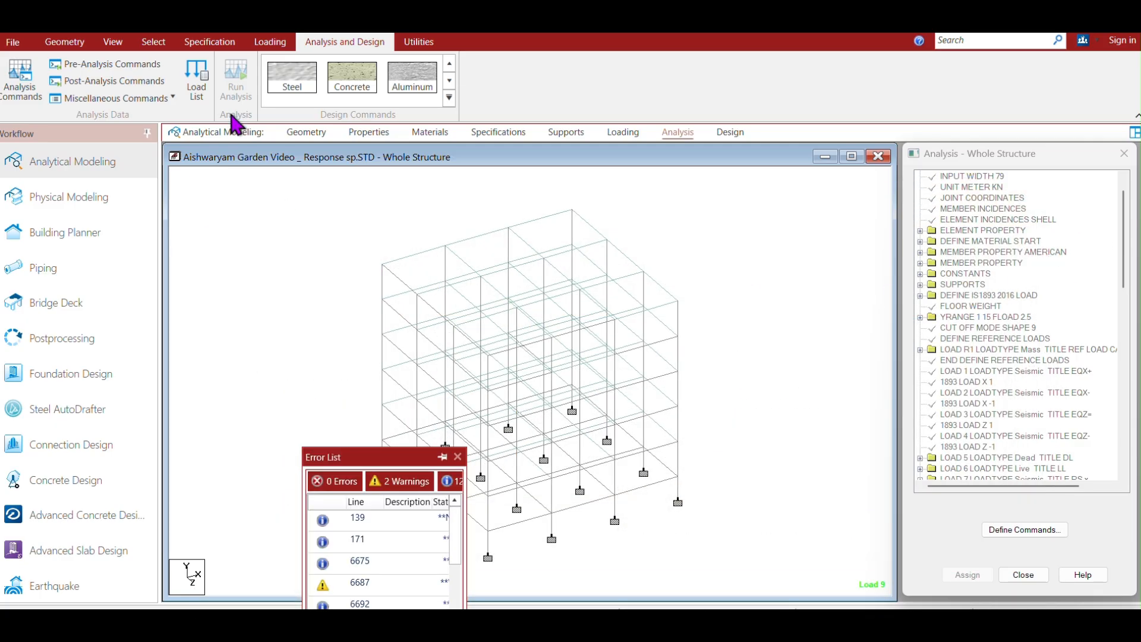
{"action": "left_click", "coordinate": [458, 457]}
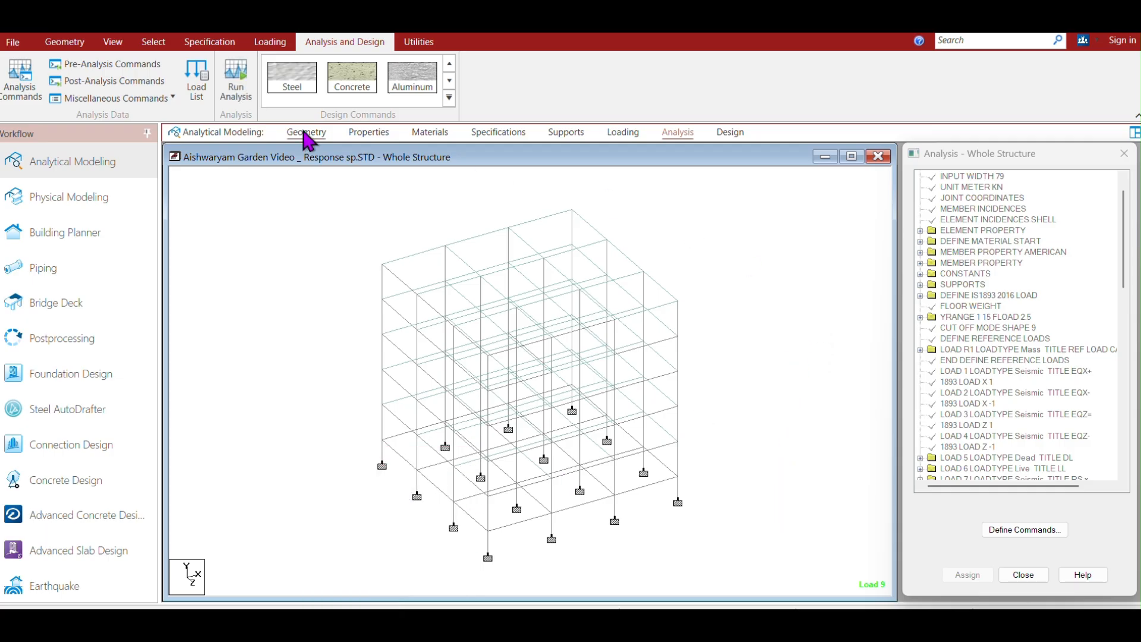
Re-run the analysis, saving the modified model, and open the output file.
{"action": "left_click", "coordinate": [238, 84]}
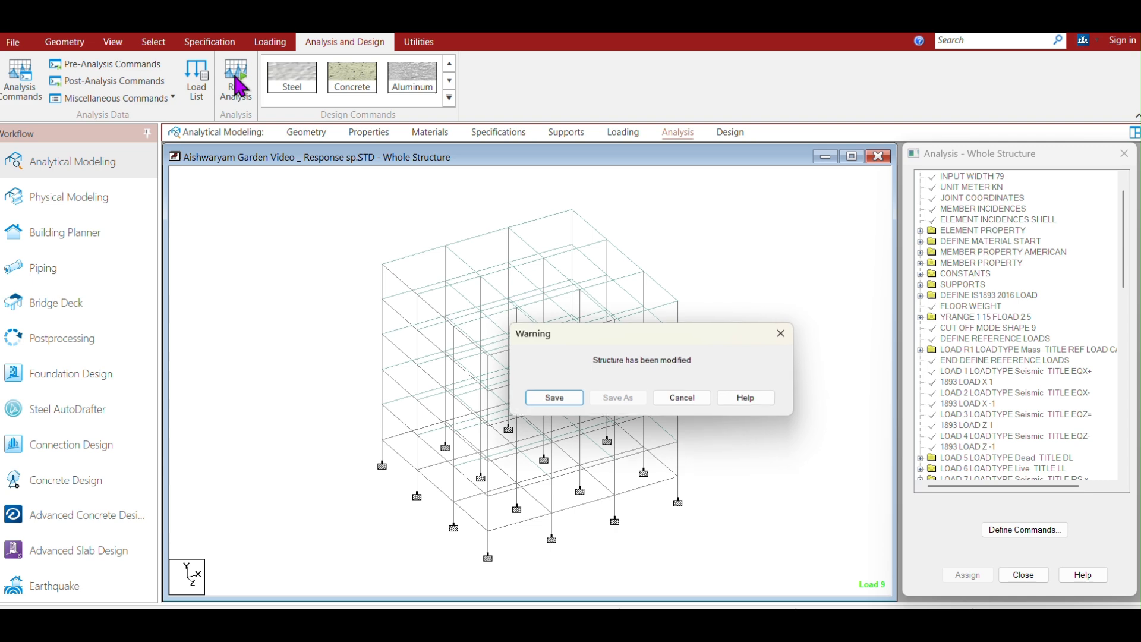
{"action": "left_click", "coordinate": [557, 397]}
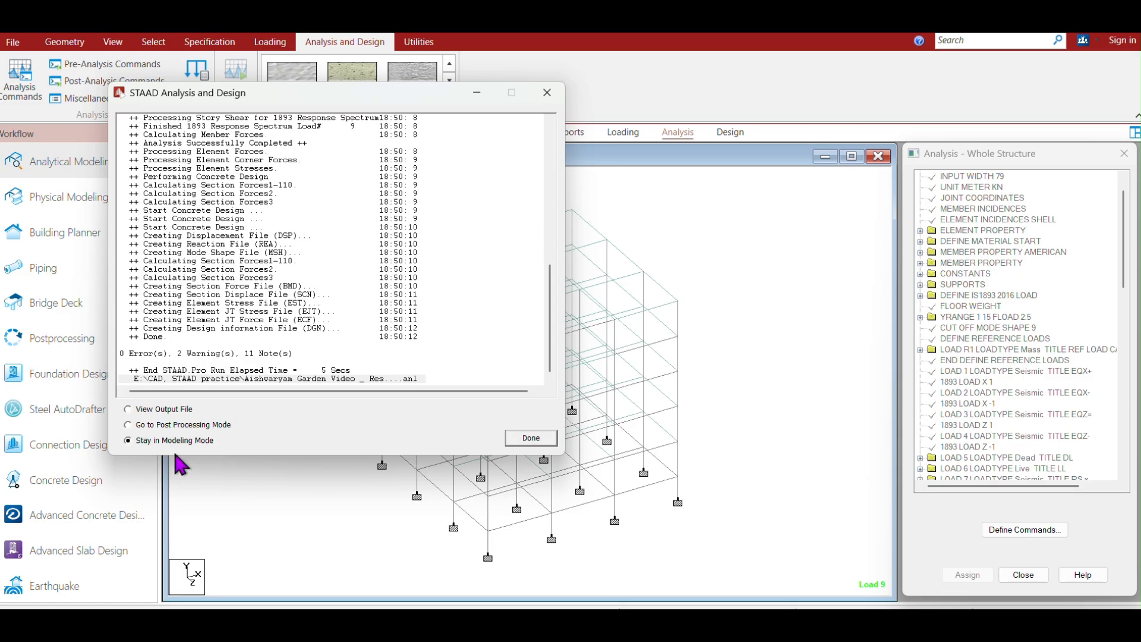
{"action": "left_click", "coordinate": [128, 409]}
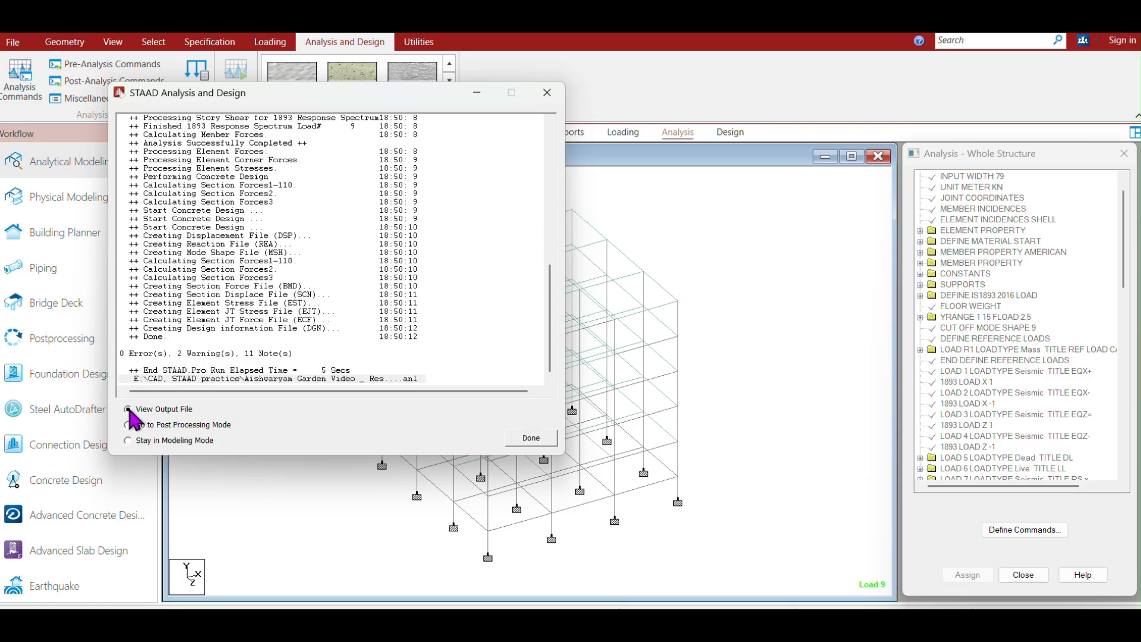
{"action": "left_click", "coordinate": [532, 439]}
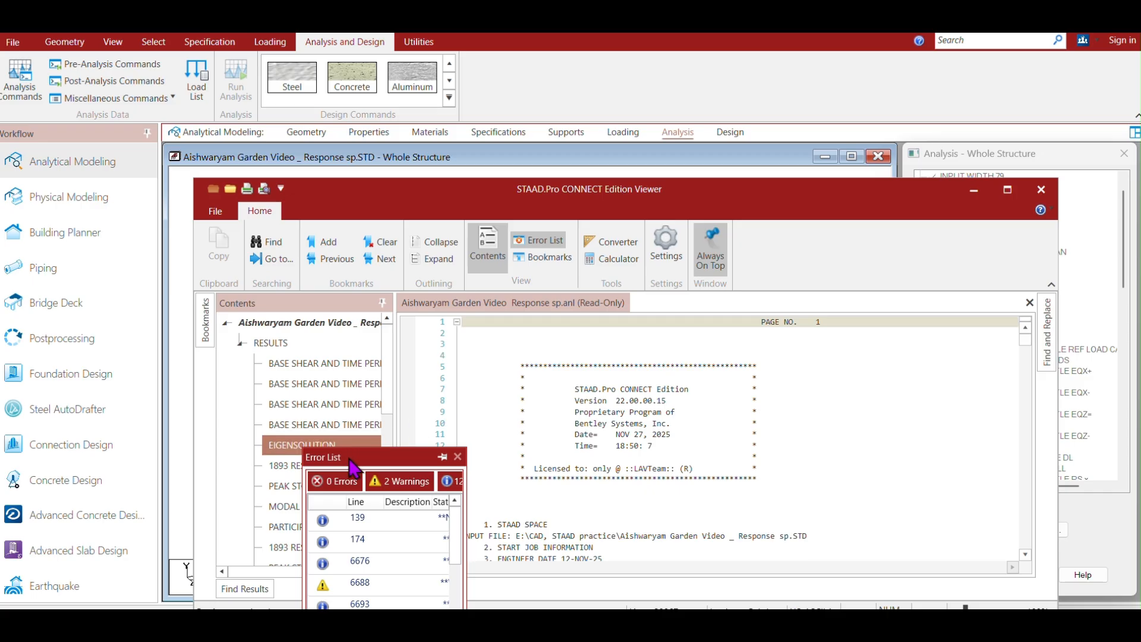
Move the error list aside and review the modal base actions and participation factors in the new output.
{"action": "left_click_drag", "start_coordinate": [351, 459], "coordinate": [635, 513]}
{"action": "left_click", "coordinate": [326, 467]}
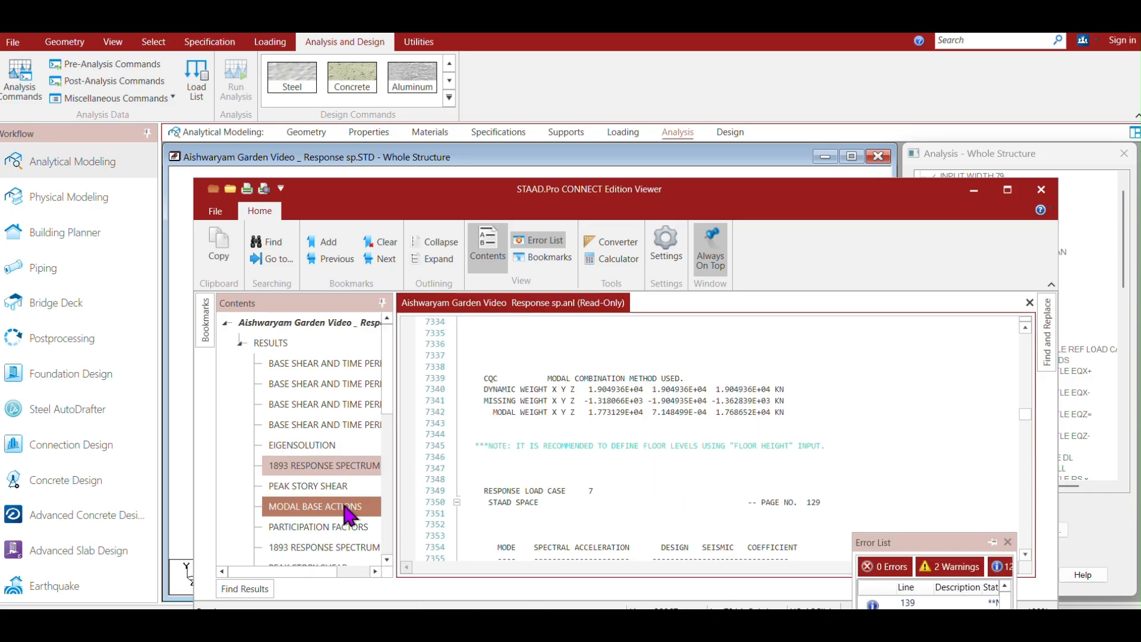
{"action": "left_click", "coordinate": [297, 528]}
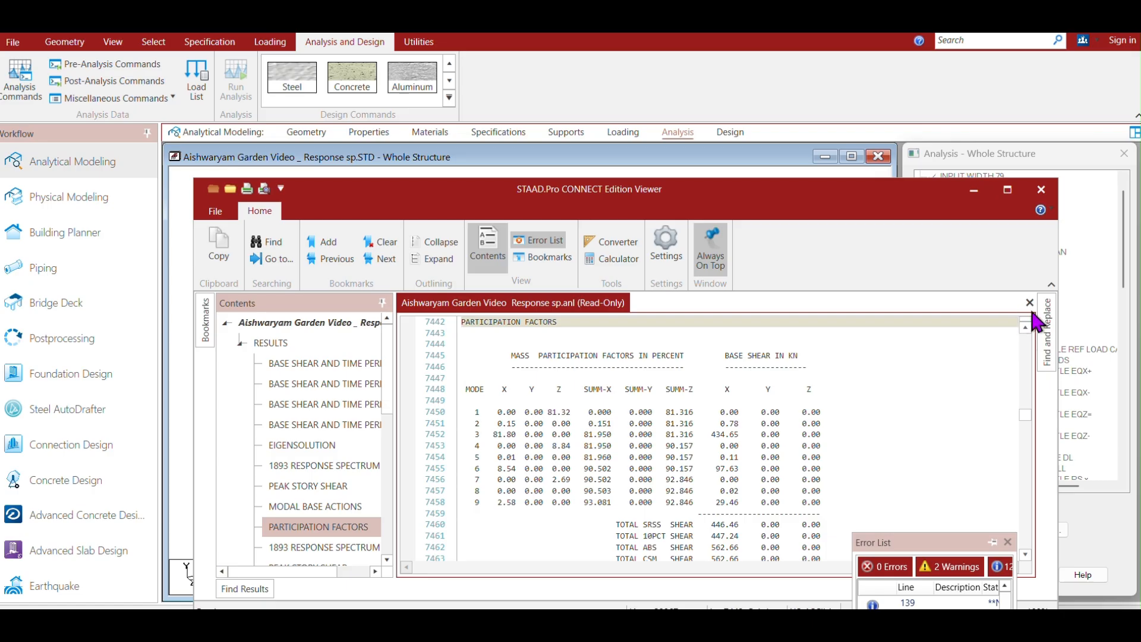
{"action": "left_click_drag", "start_coordinate": [1026, 416], "coordinate": [1022, 486]}
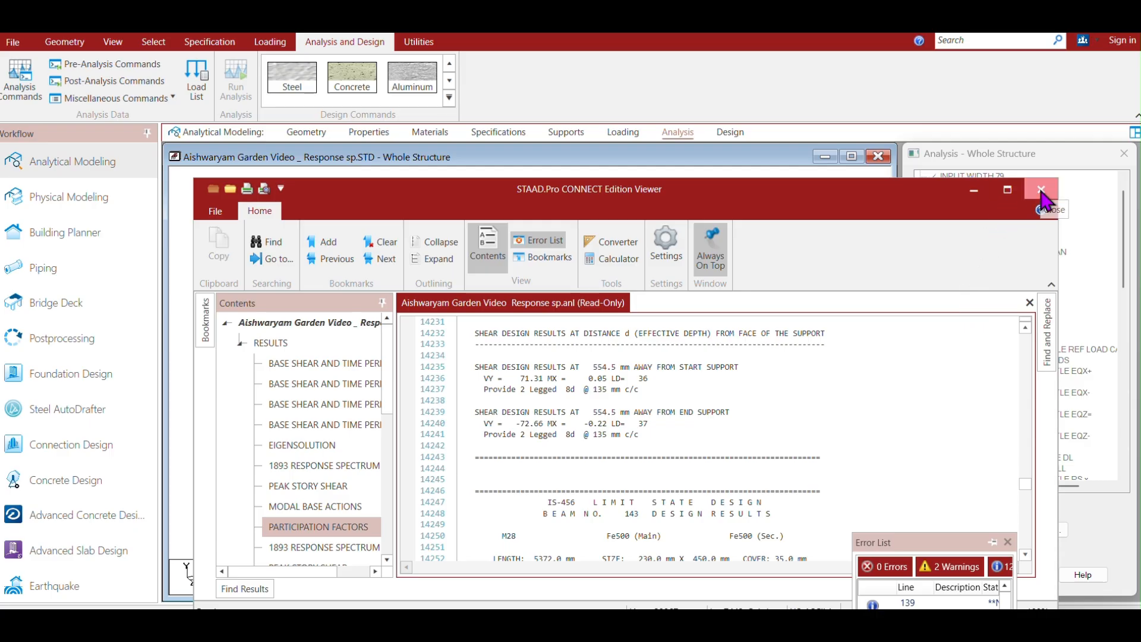
Close the output viewer and switch to Postprocessing, applying the envelope of all selected load cases.
{"action": "left_click", "coordinate": [1041, 192]}
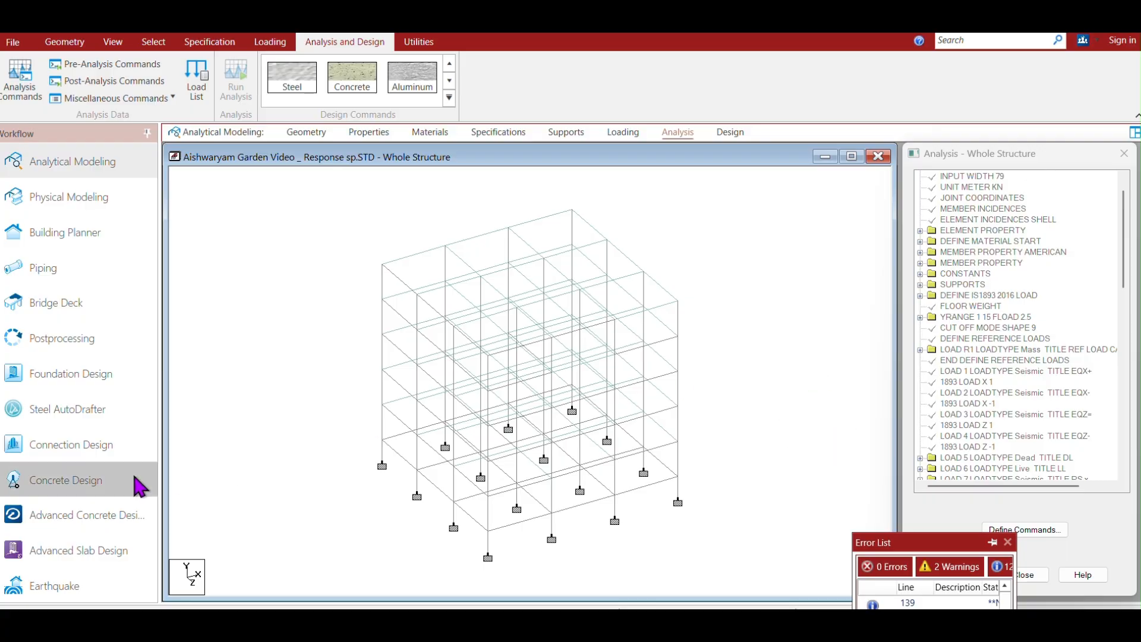
{"action": "left_click", "coordinate": [56, 339]}
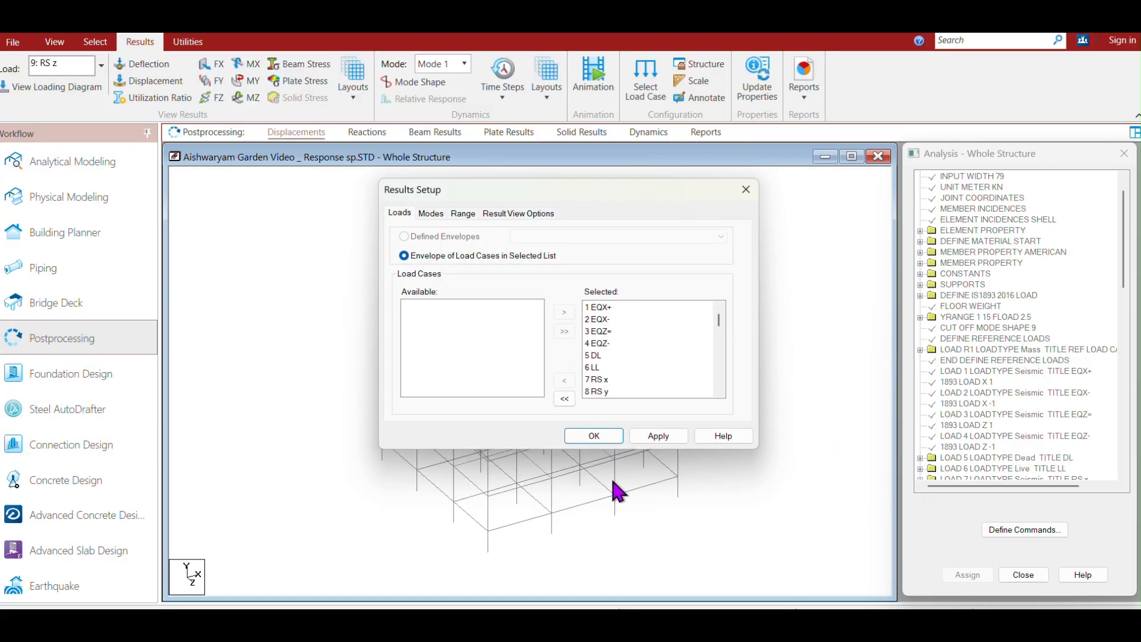
{"action": "scroll", "coordinate": [719, 326], "scroll_direction": "down", "scroll_amount": 6}
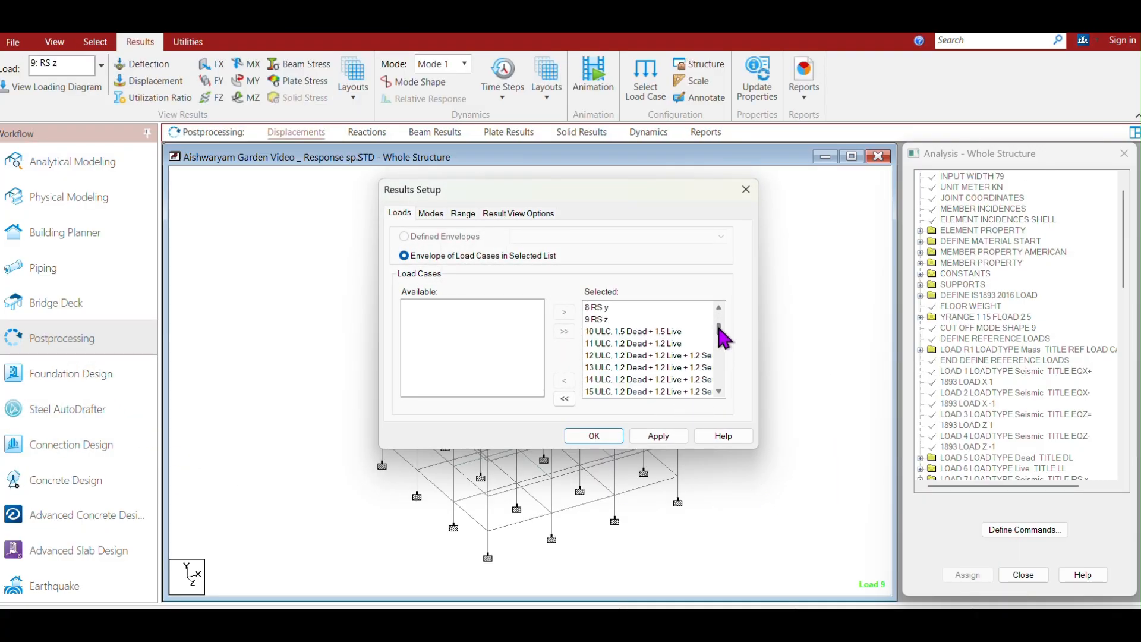
{"action": "left_click", "coordinate": [659, 437]}
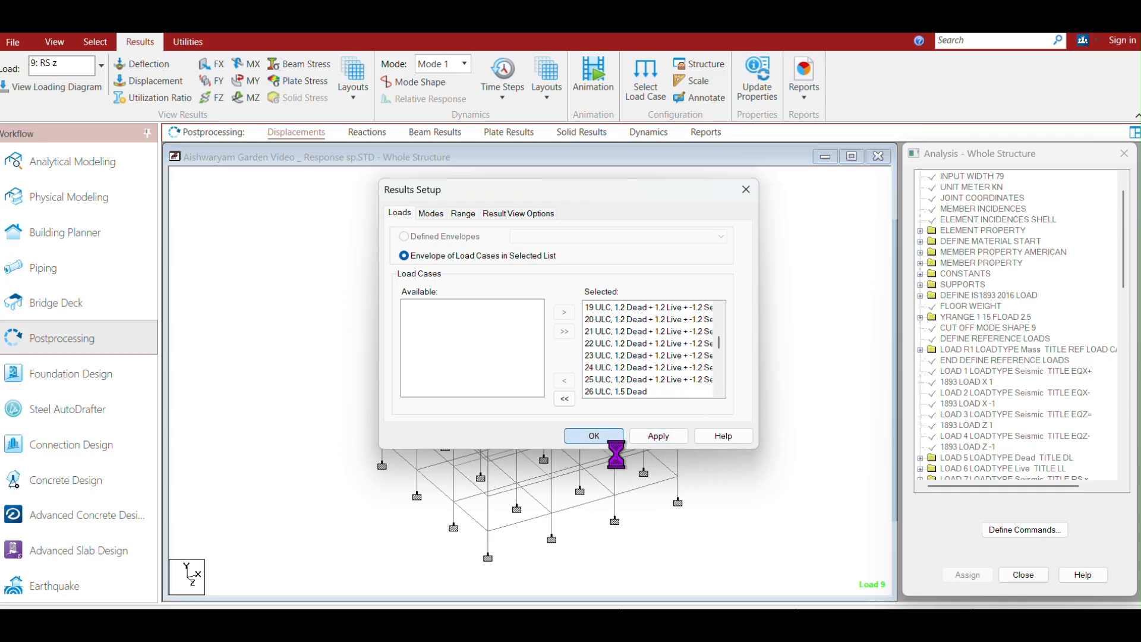
{"action": "left_click", "coordinate": [601, 437]}
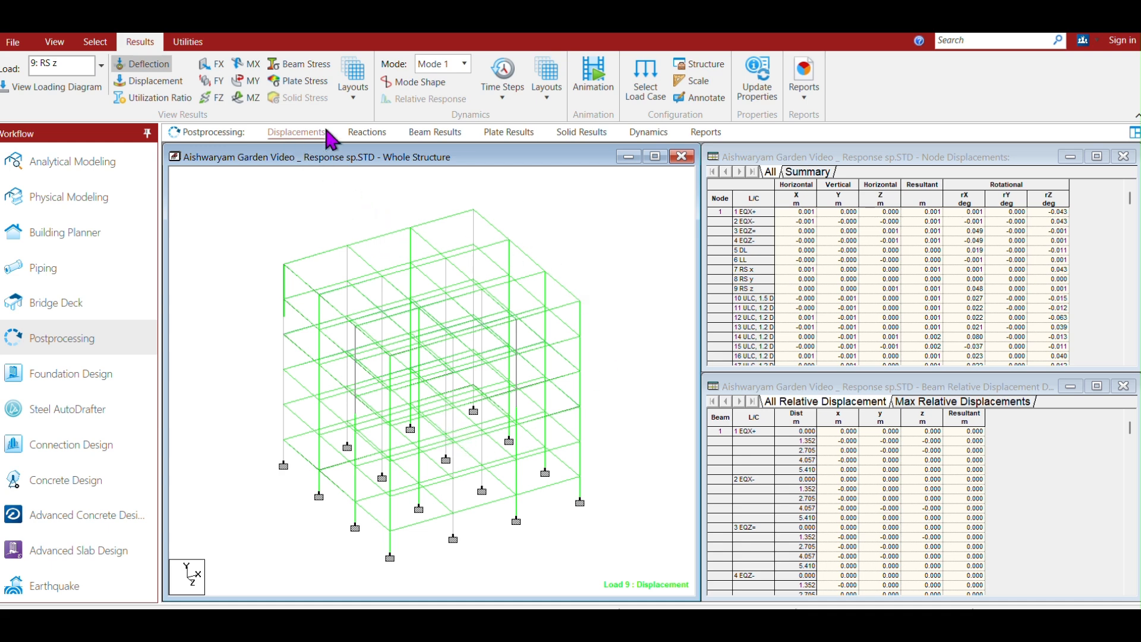
Open the beam results and browse the beam force detail tables for maximum axial, bending and shear forces.
{"action": "left_click", "coordinate": [435, 132]}
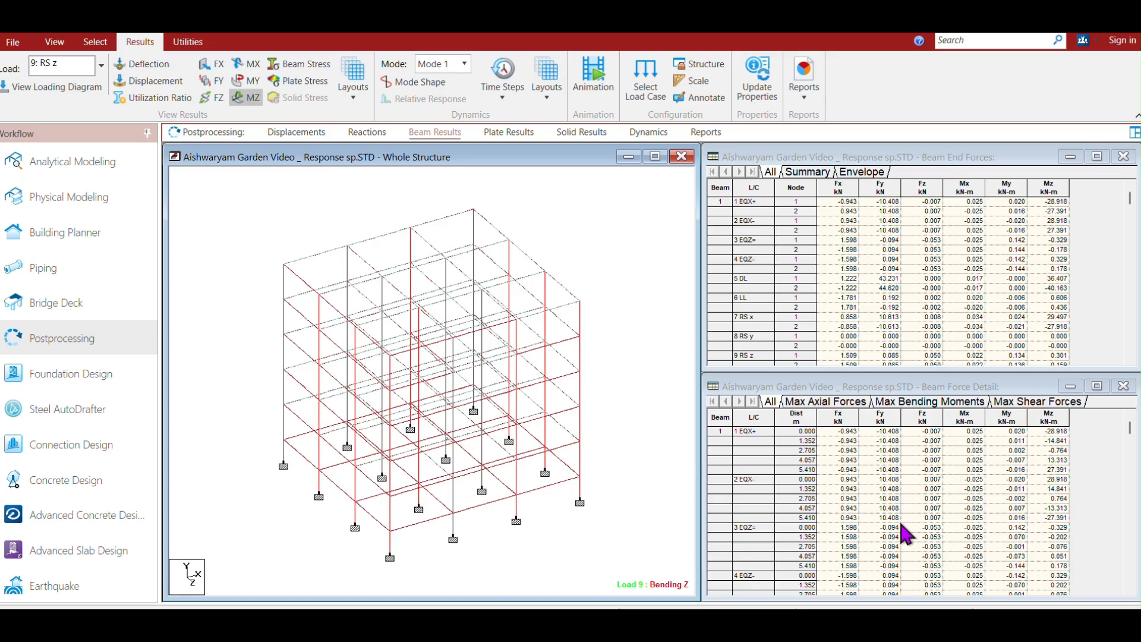
{"action": "left_click", "coordinate": [834, 405]}
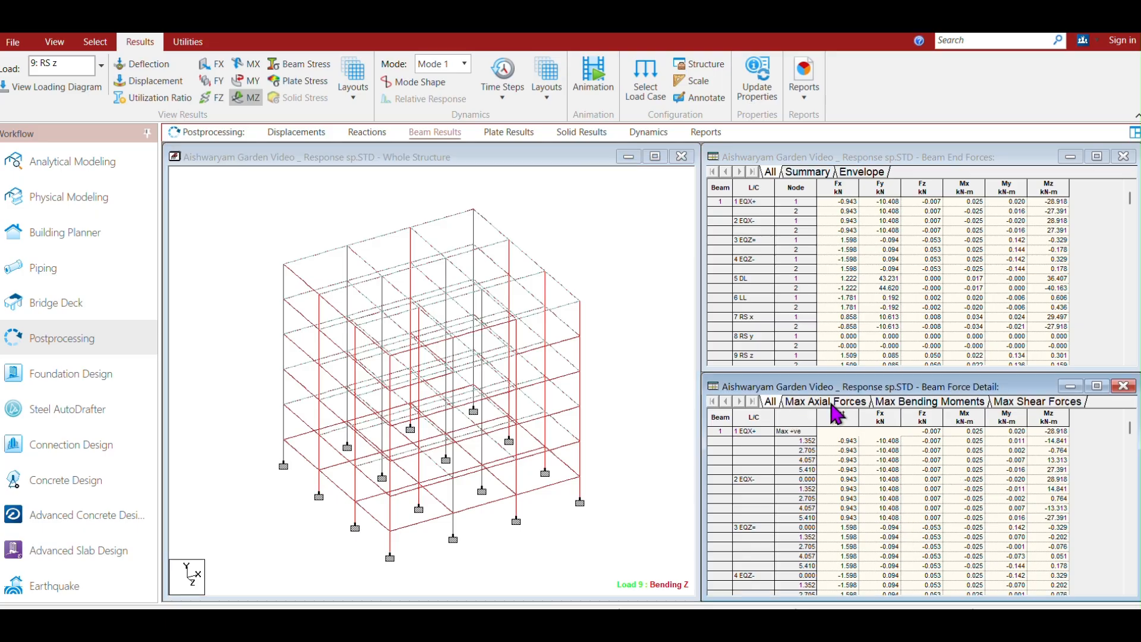
{"action": "left_click", "coordinate": [907, 403]}
{"action": "left_click", "coordinate": [1048, 403]}
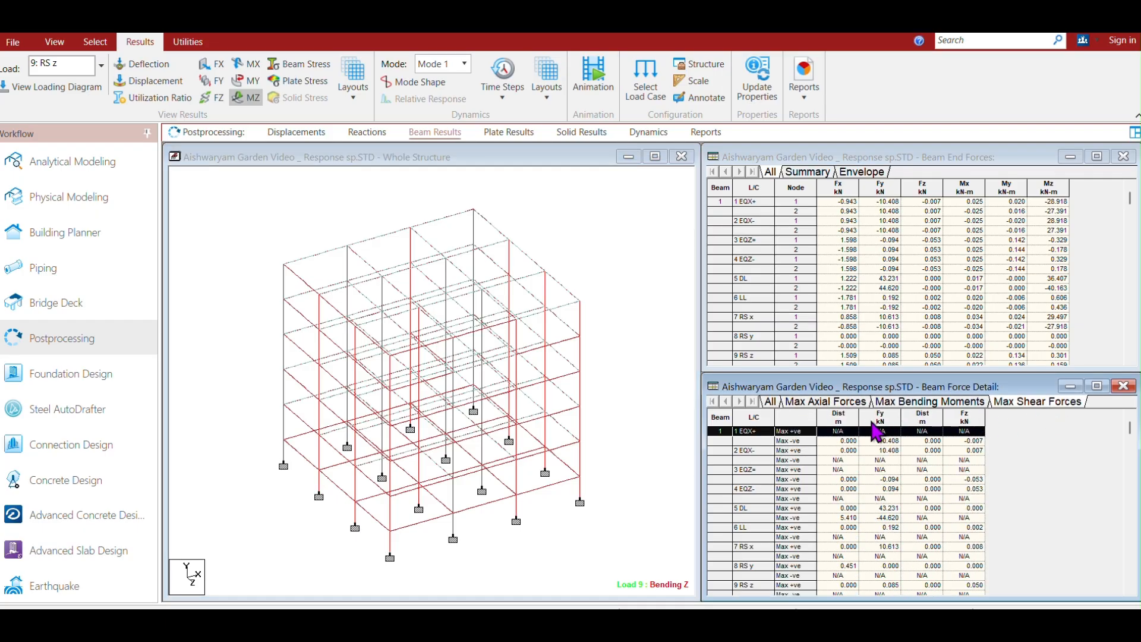
{"action": "left_click", "coordinate": [799, 406]}
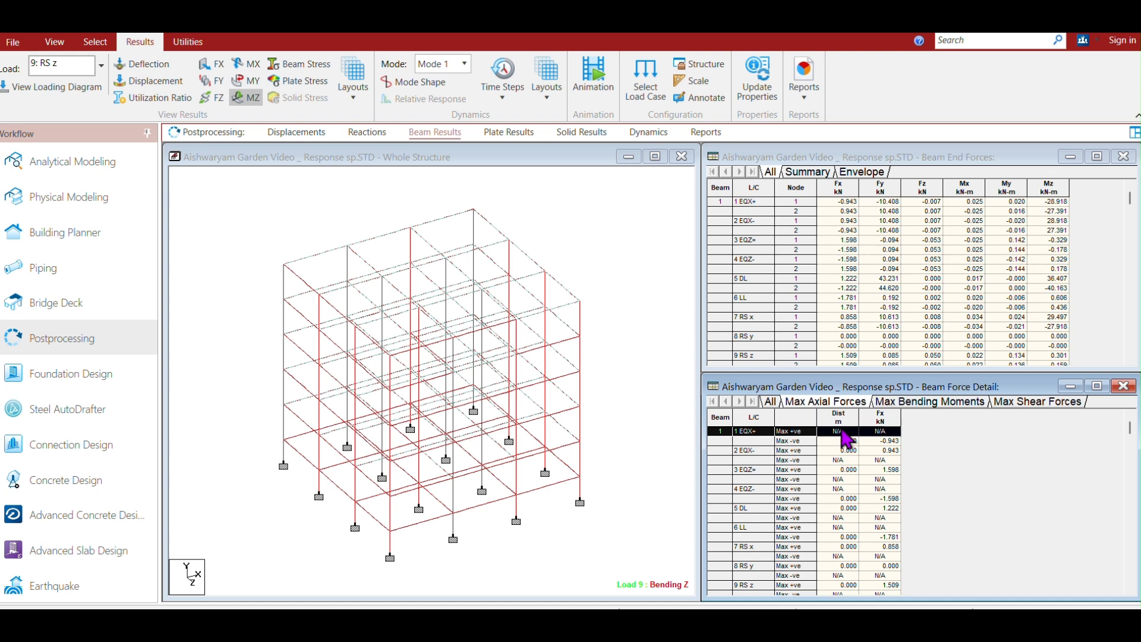
{"action": "left_click", "coordinate": [770, 403]}
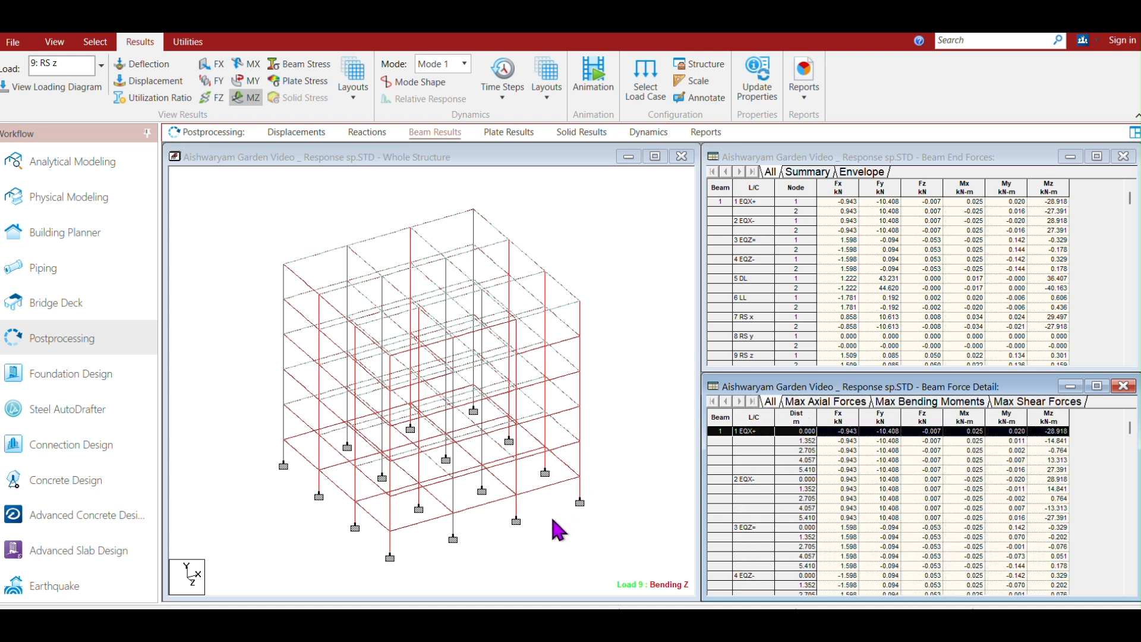
Inspect the concrete design results of ground-storey column 234.
{"action": "double_click", "coordinate": [420, 503]}
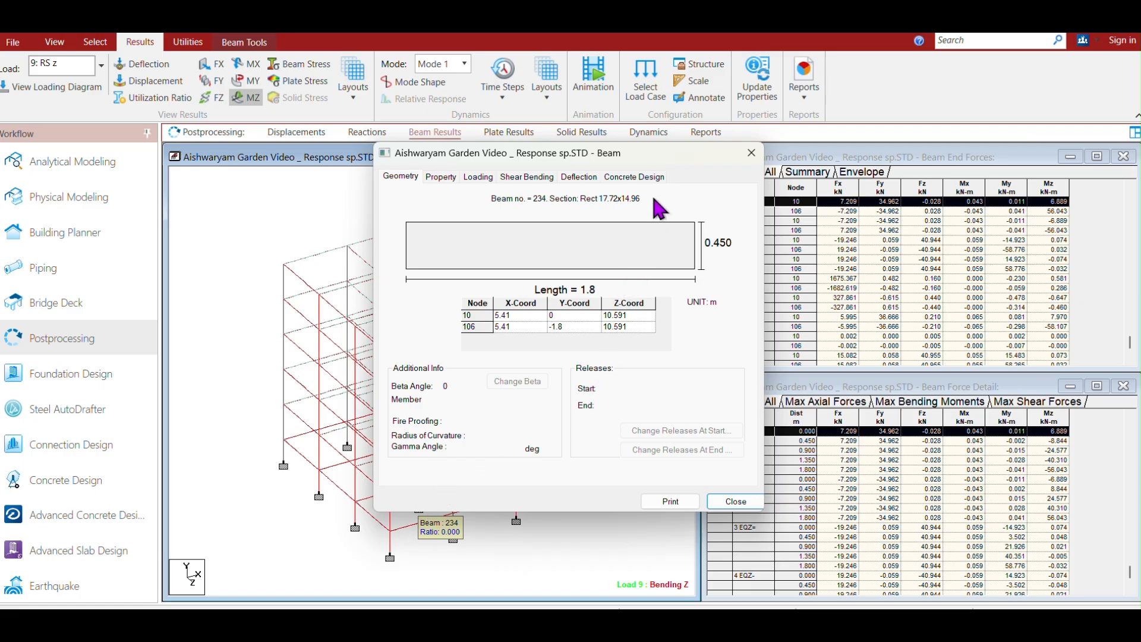
{"action": "left_click", "coordinate": [631, 179]}
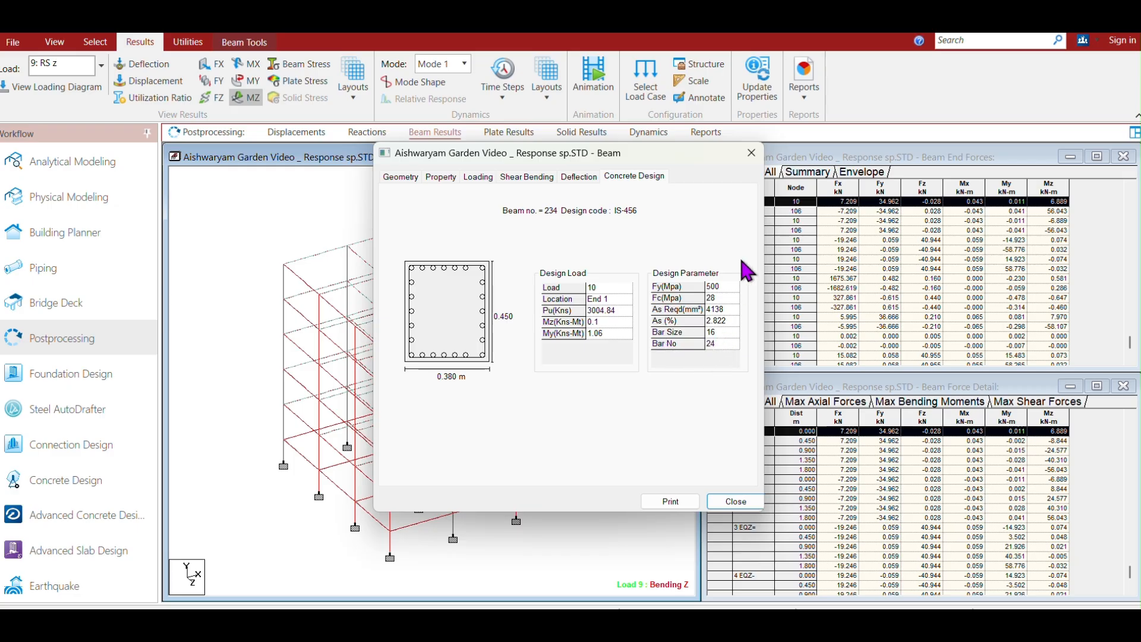
{"action": "left_click", "coordinate": [751, 154]}
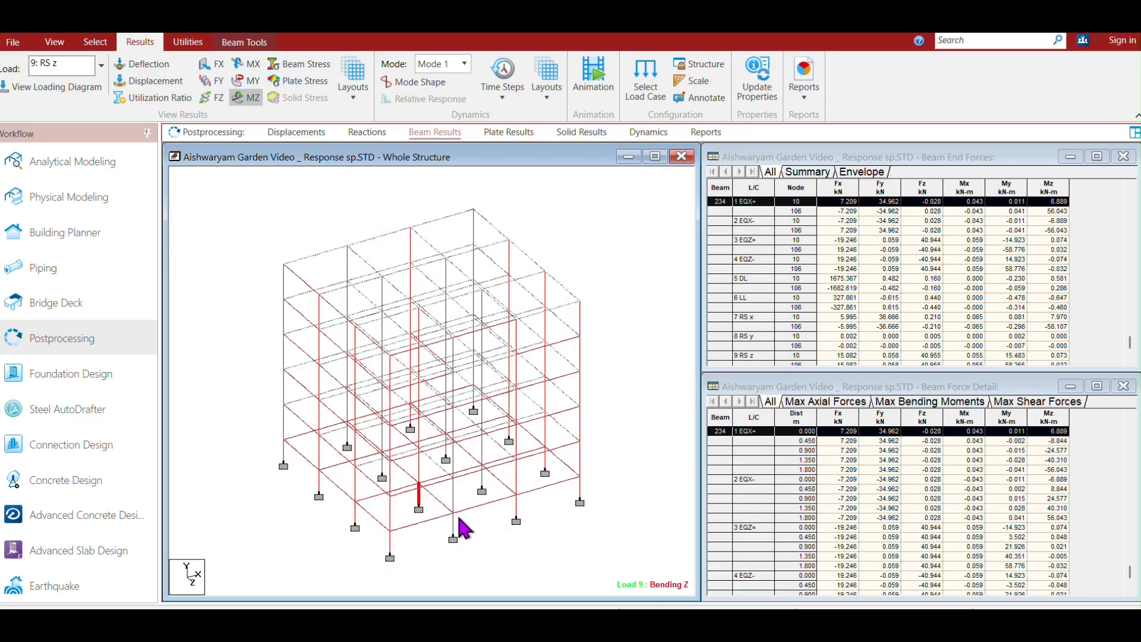
Inspect the concrete design results of column 34, the next storey up on the same line.
{"action": "double_click", "coordinate": [419, 459]}
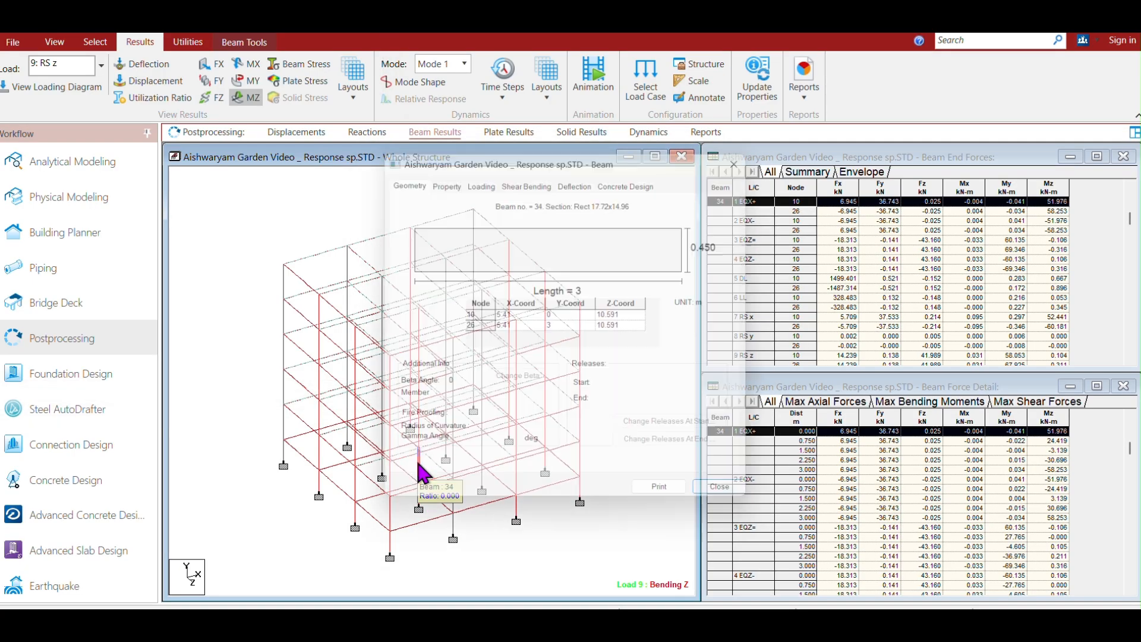
{"action": "left_click", "coordinate": [634, 176]}
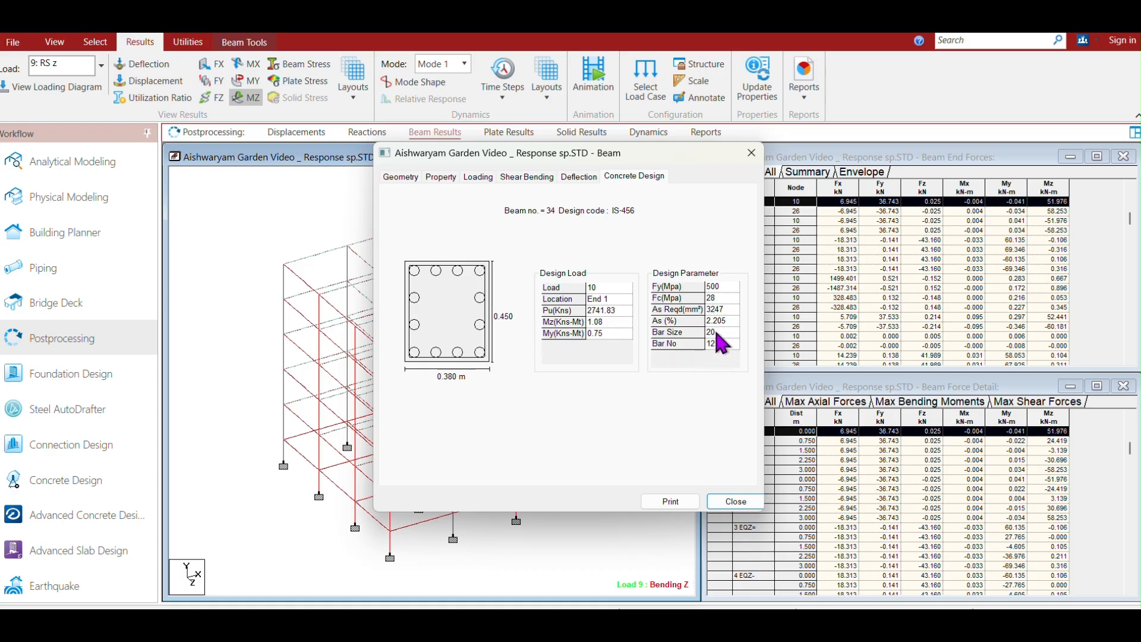
{"action": "left_click", "coordinate": [751, 156]}
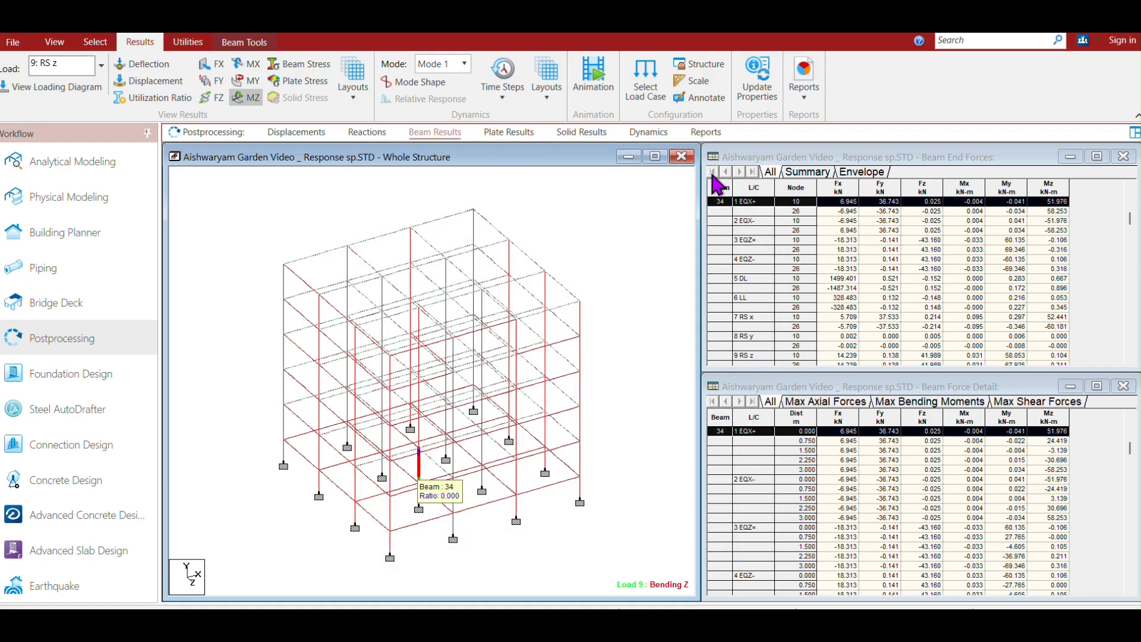
Open the properties of column 74 and inspect its concrete design results.
{"action": "double_click", "coordinate": [419, 427]}
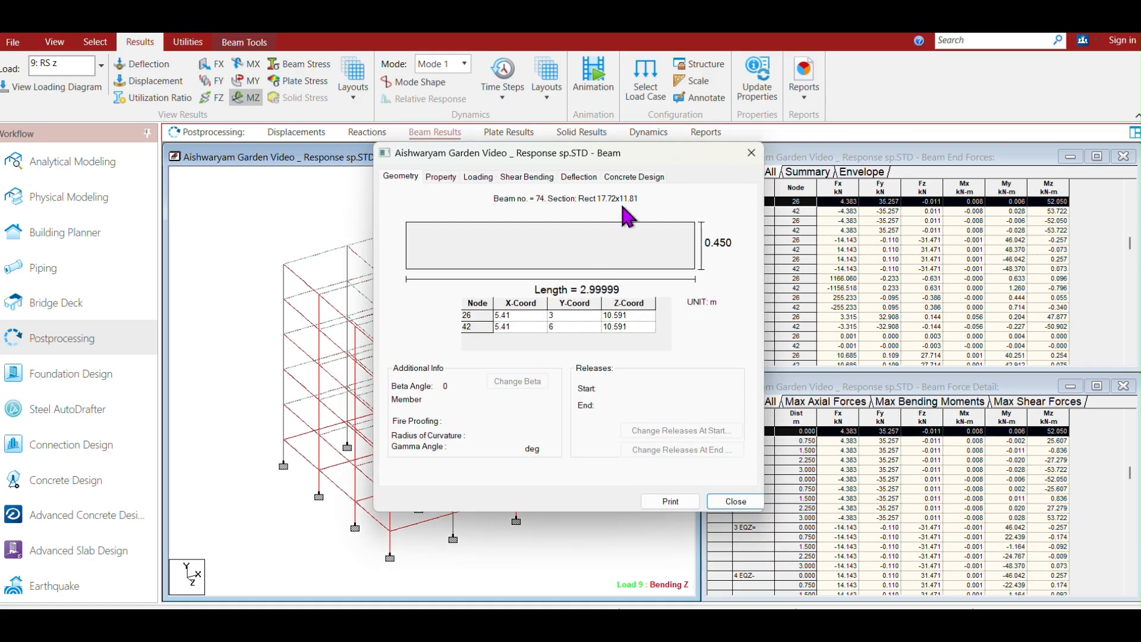
{"action": "left_click", "coordinate": [642, 176]}
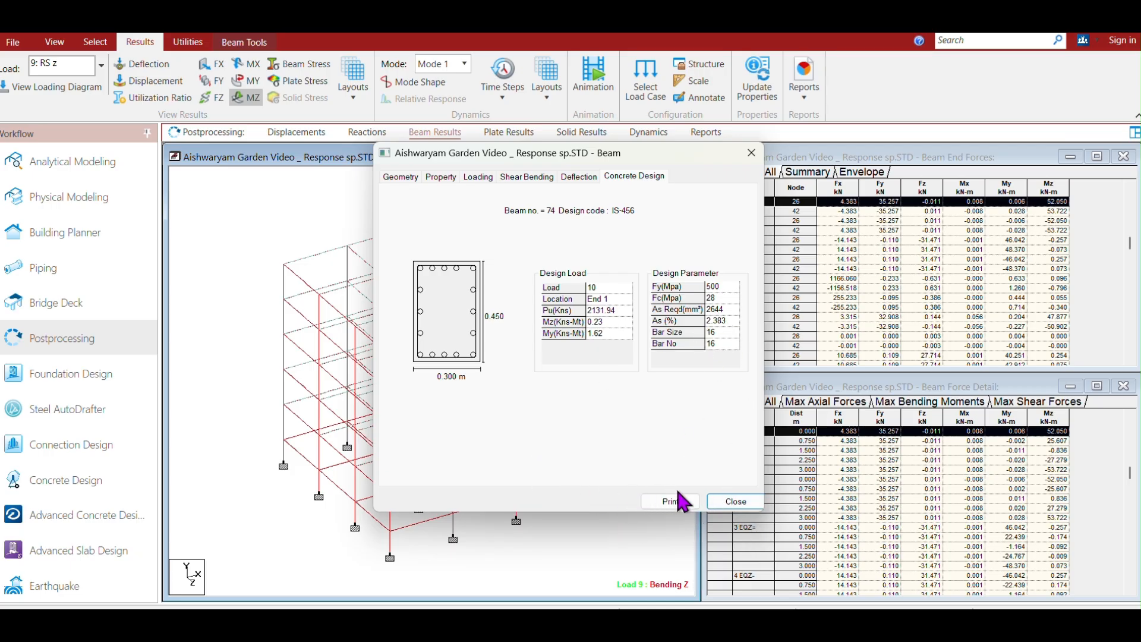
{"action": "left_click", "coordinate": [735, 501]}
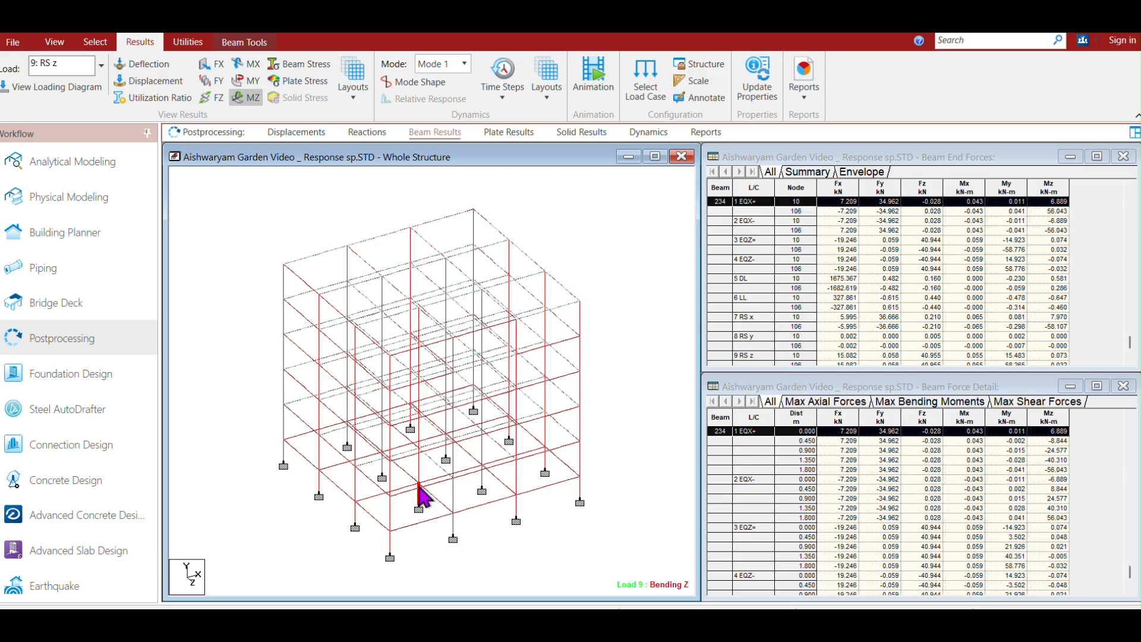
Inspect the concrete design results of ground-storey column 234 again.
{"action": "left_click", "coordinate": [420, 470]}
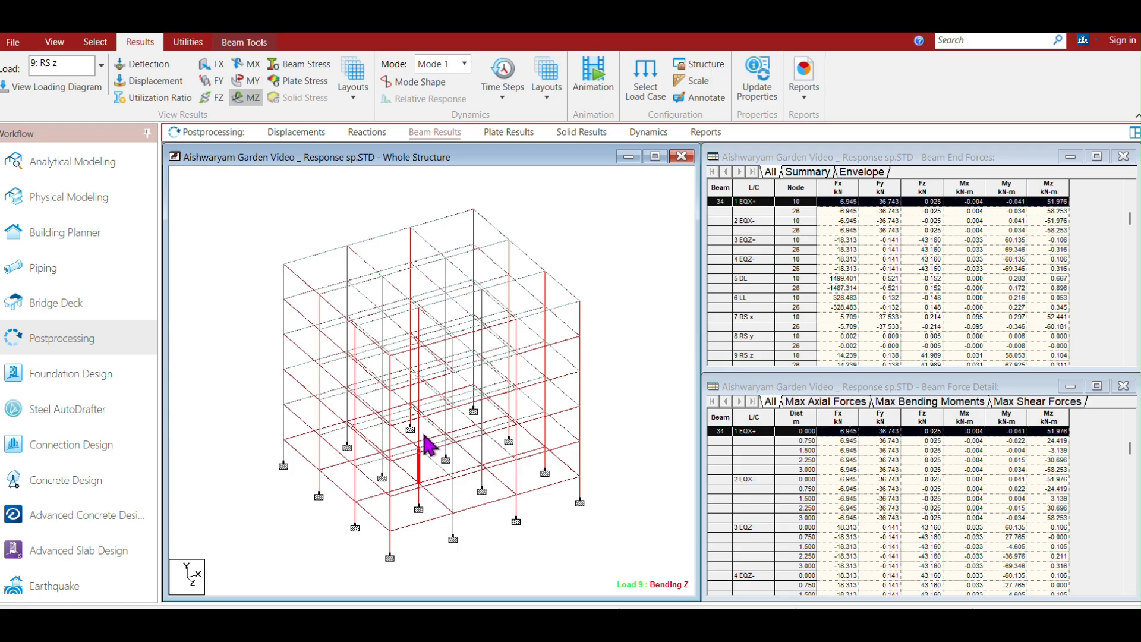
{"action": "double_click", "coordinate": [419, 501]}
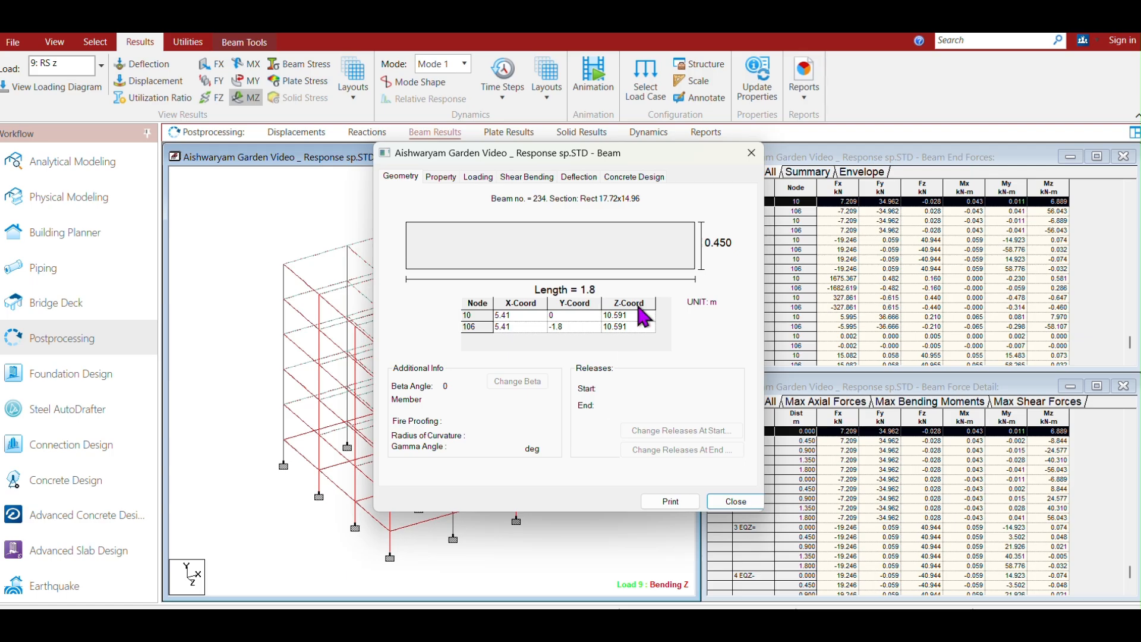
{"action": "left_click", "coordinate": [621, 178]}
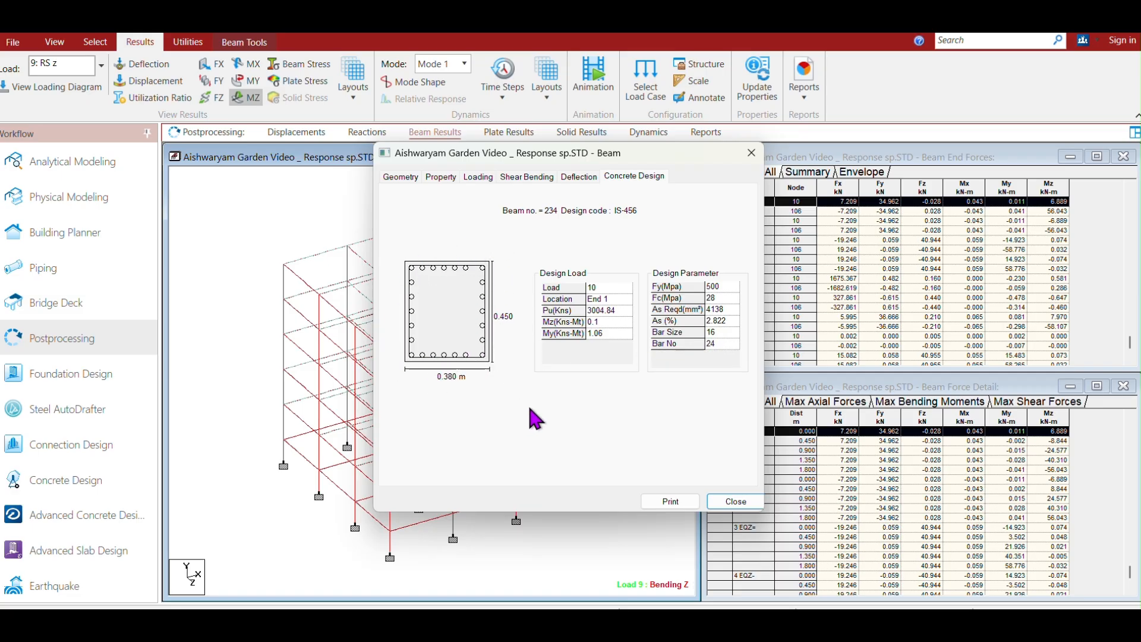
{"action": "left_click", "coordinate": [736, 502]}
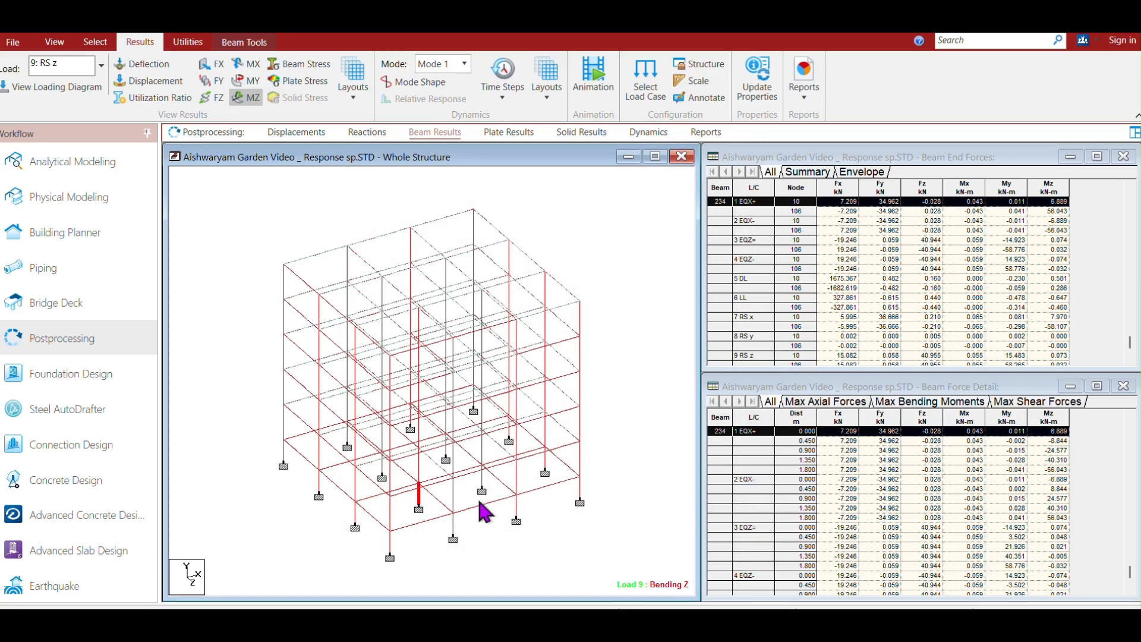
Inspect the concrete design results of corner column 225 and of column 185 higher up the same corner.
{"action": "double_click", "coordinate": [284, 456]}
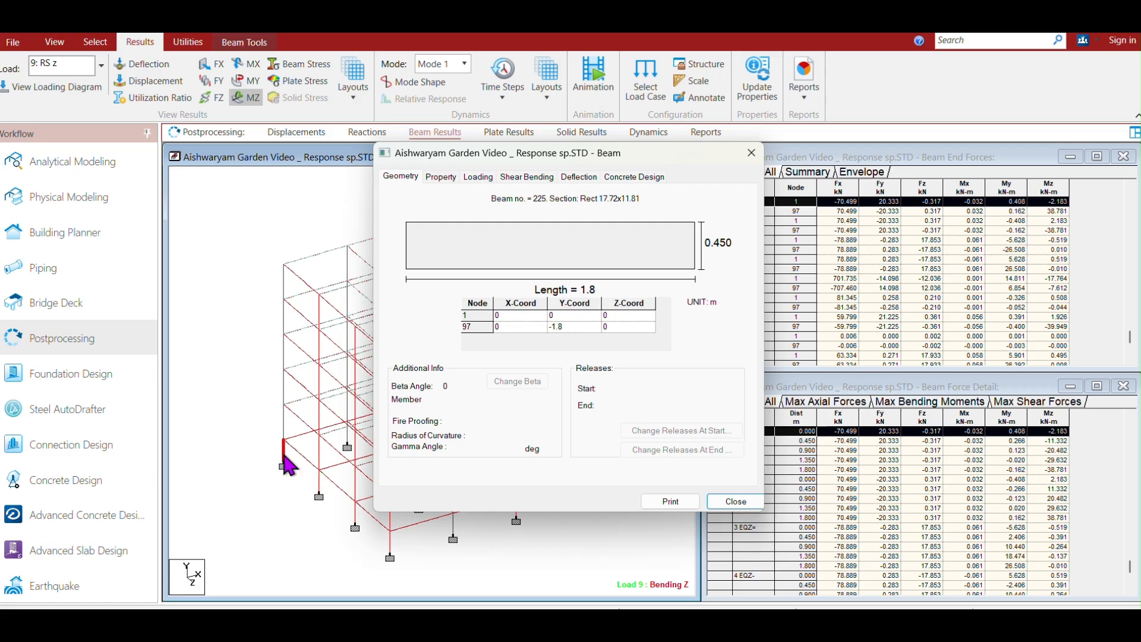
{"action": "left_click", "coordinate": [604, 177]}
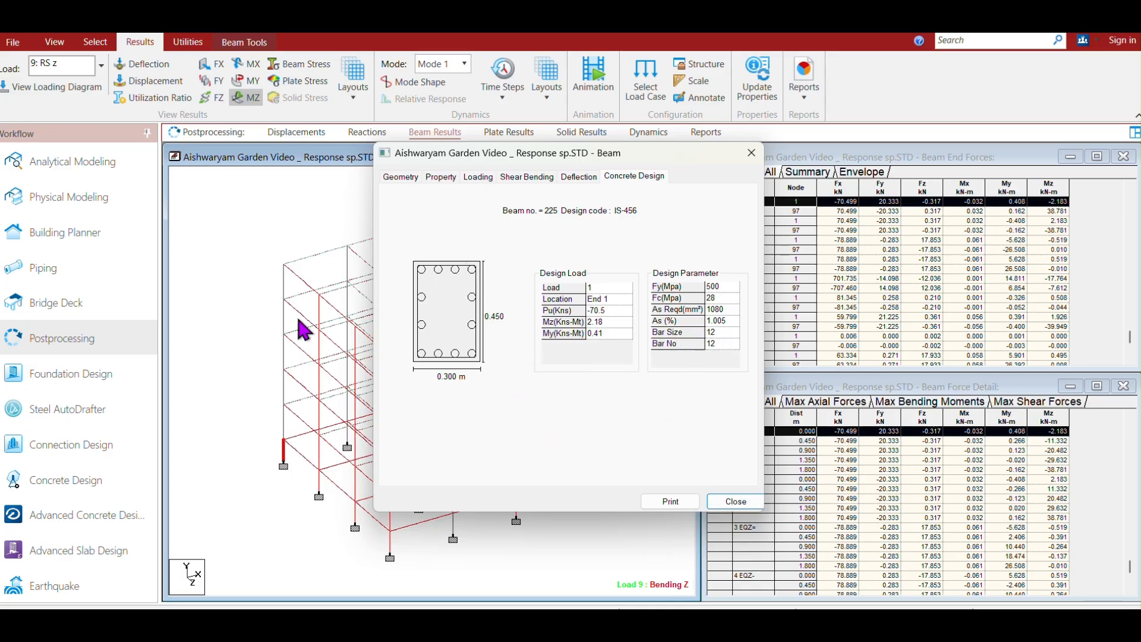
{"action": "left_click", "coordinate": [285, 291]}
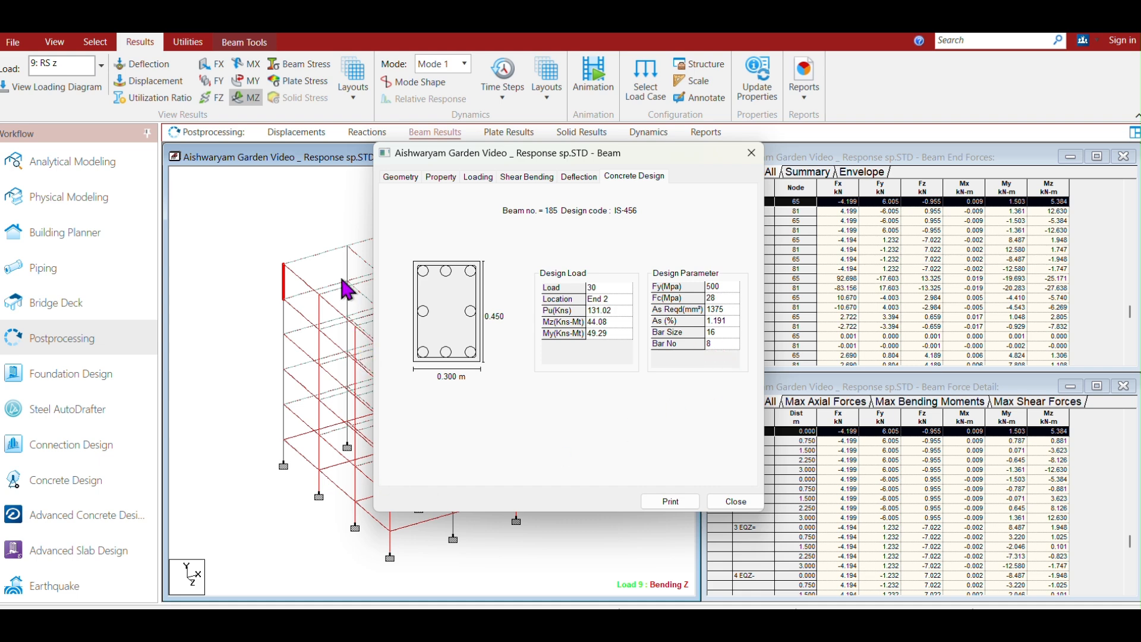
{"action": "left_click_drag", "start_coordinate": [689, 161], "coordinate": [849, 214]}
{"action": "left_click", "coordinate": [910, 209]}
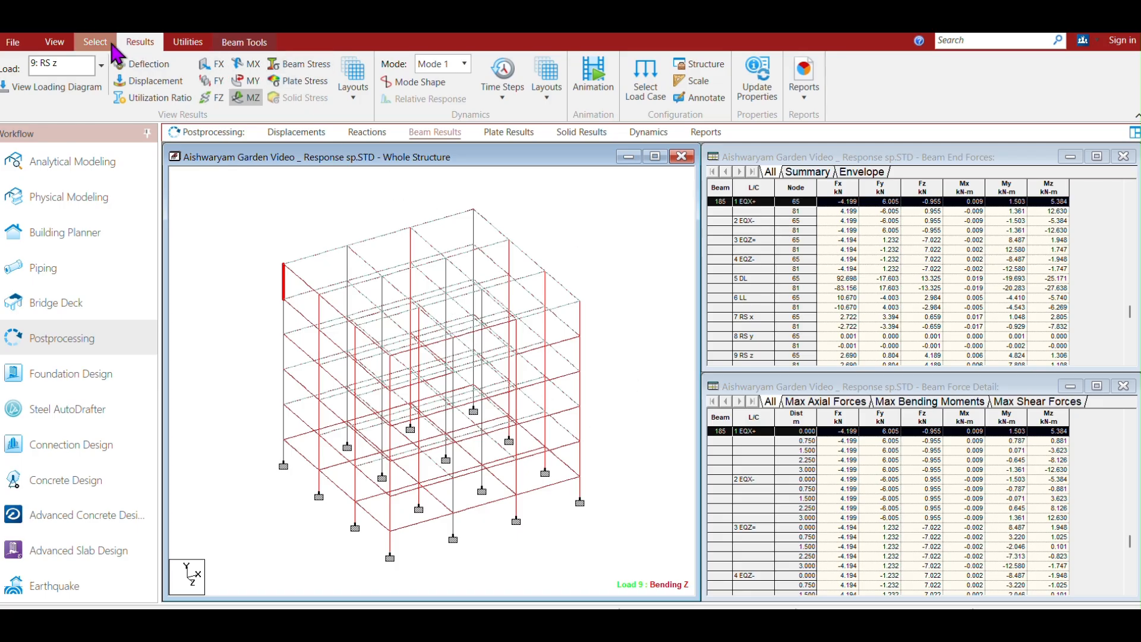
Isolate one floor's beams by window-selecting them in elevation, showing only the selected objects in isometric view.
{"action": "left_click", "coordinate": [53, 42]}
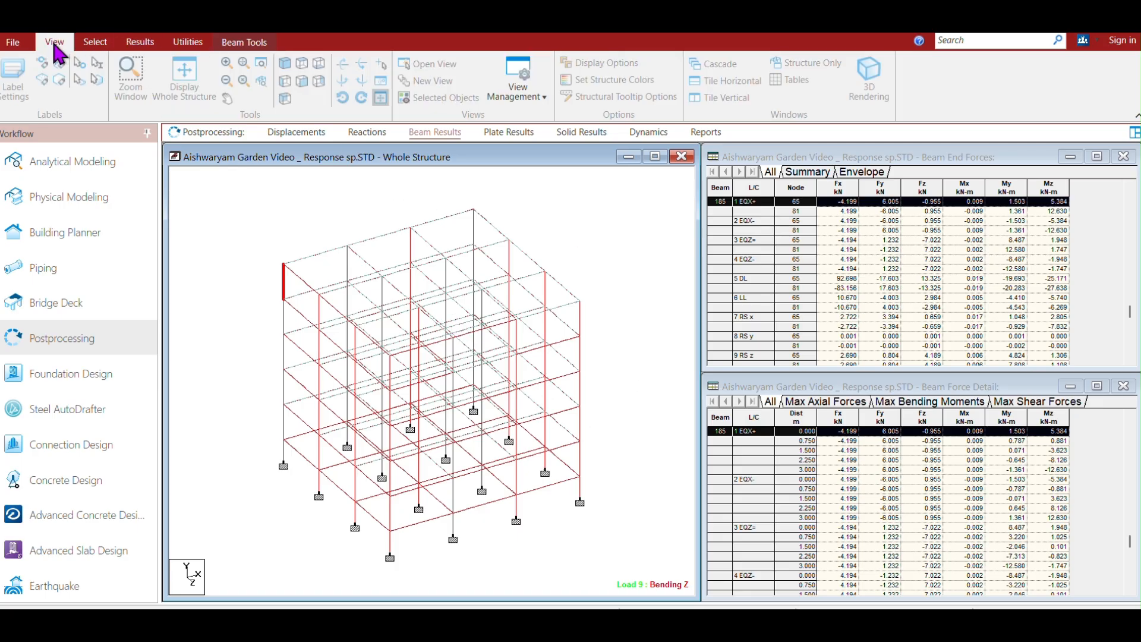
{"action": "left_click", "coordinate": [303, 81]}
{"action": "left_click_drag", "start_coordinate": [611, 525], "coordinate": [243, 508]}
{"action": "left_click", "coordinate": [413, 97]}
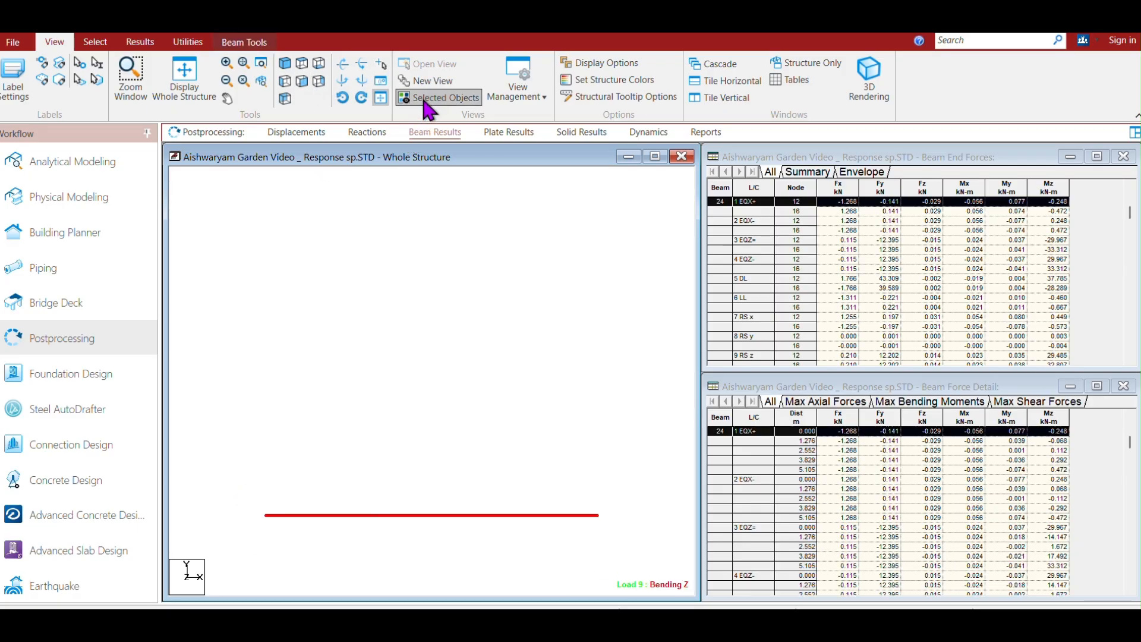
{"action": "left_click", "coordinate": [285, 64]}
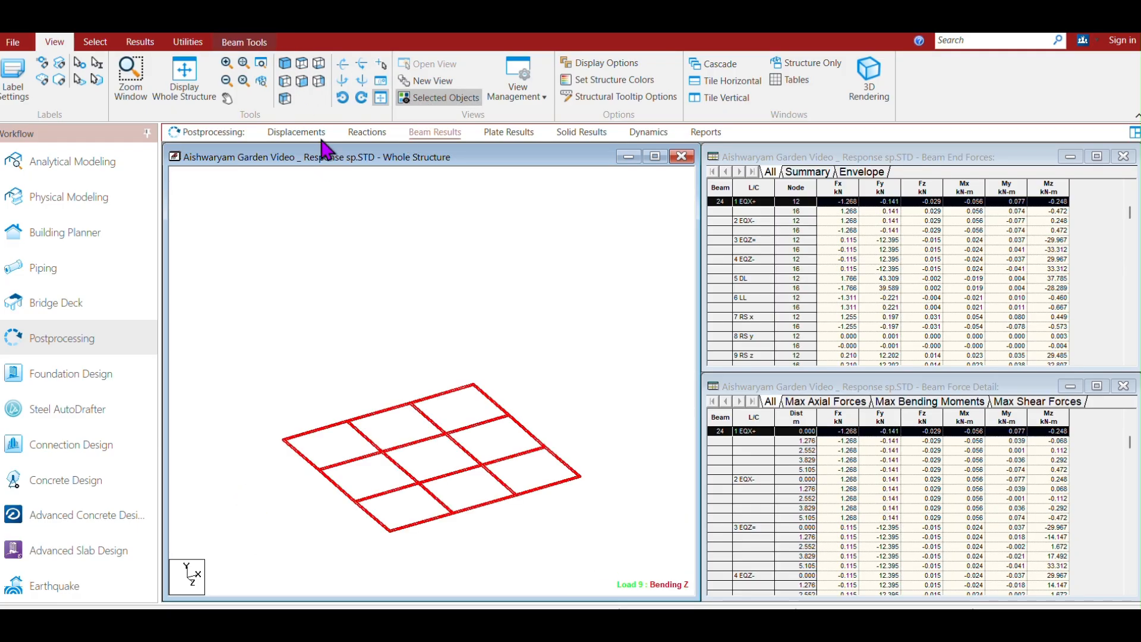
{"action": "left_click", "coordinate": [527, 231]}
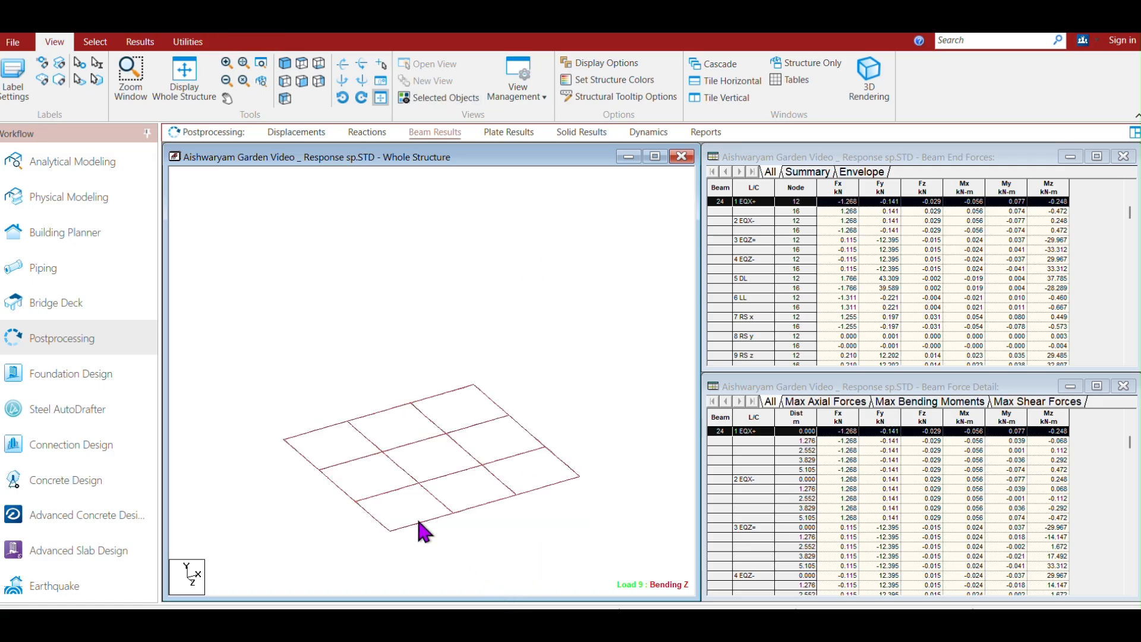
Inspect the concrete design reinforcement details of floor beams 7, 8 and 9 along one grid line.
{"action": "double_click", "coordinate": [387, 493]}
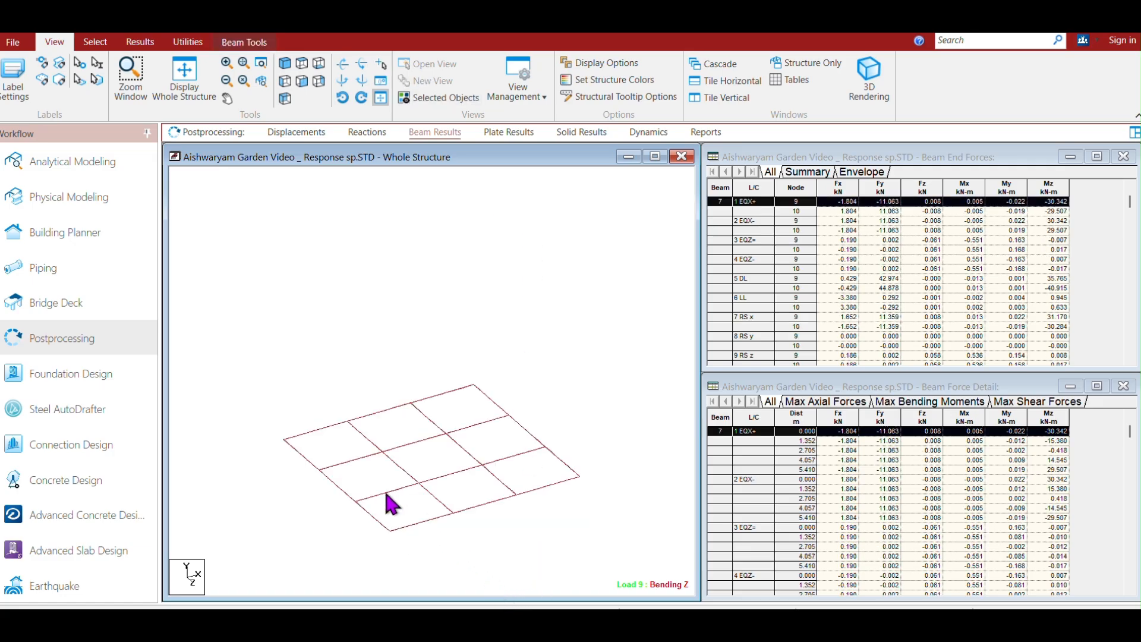
{"action": "left_click", "coordinate": [629, 179]}
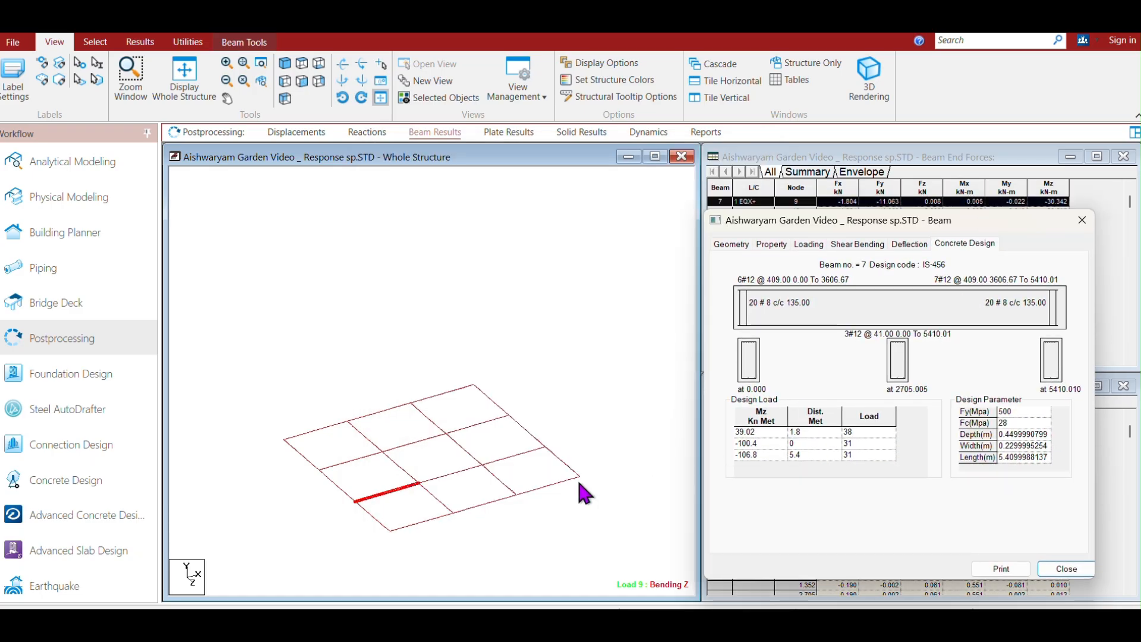
{"action": "left_click", "coordinate": [448, 474]}
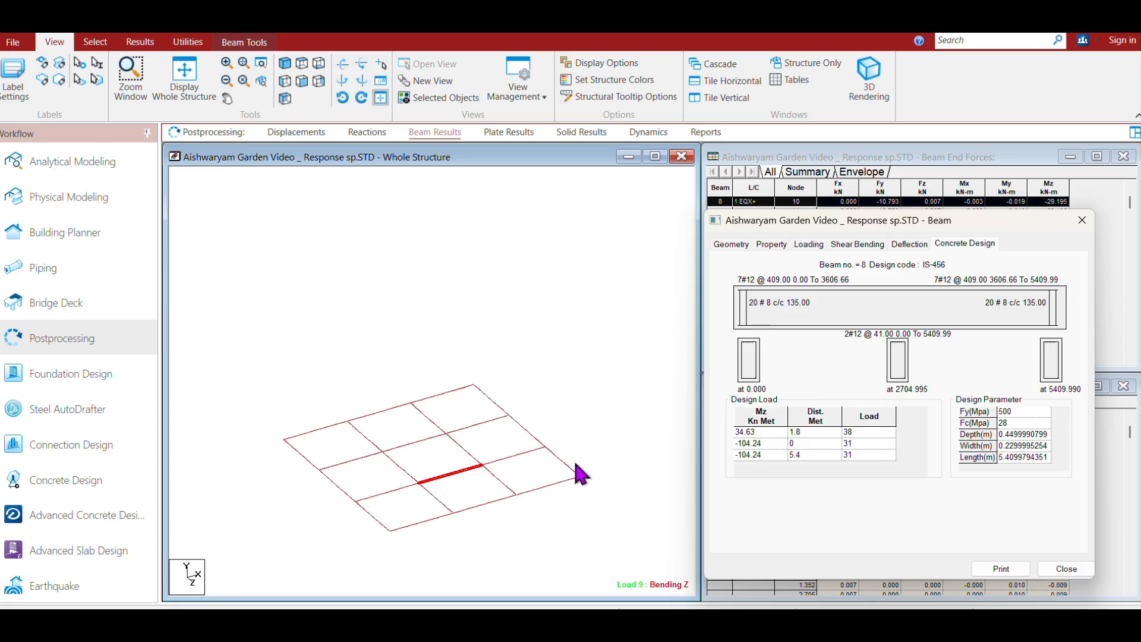
{"action": "left_click", "coordinate": [513, 458]}
{"action": "left_click", "coordinate": [513, 456]}
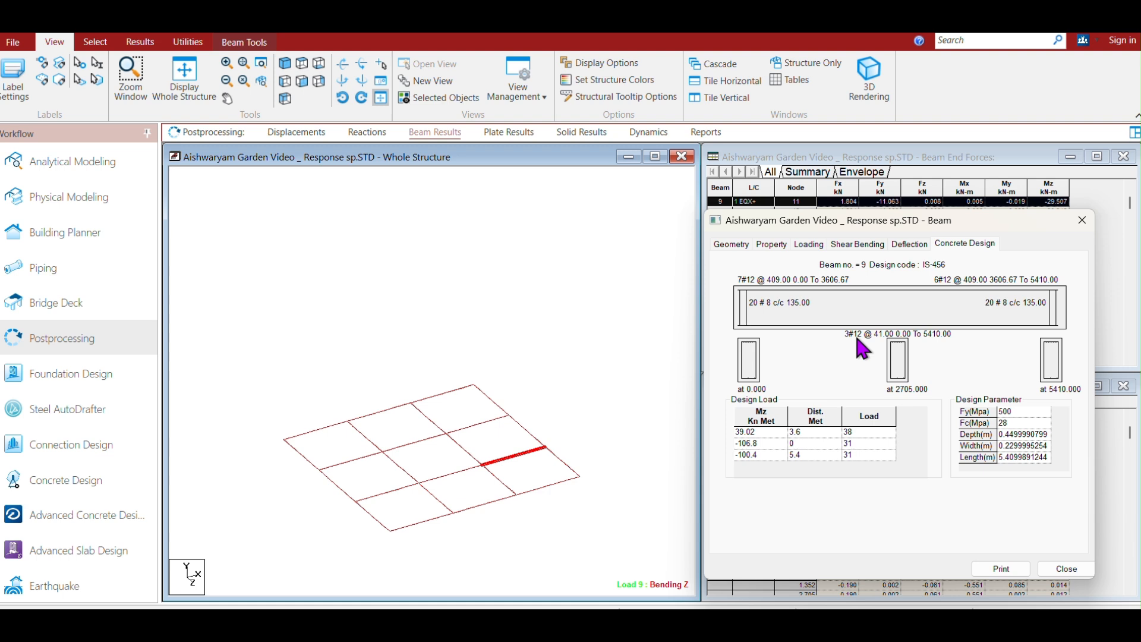
{"action": "left_click", "coordinate": [1081, 222]}
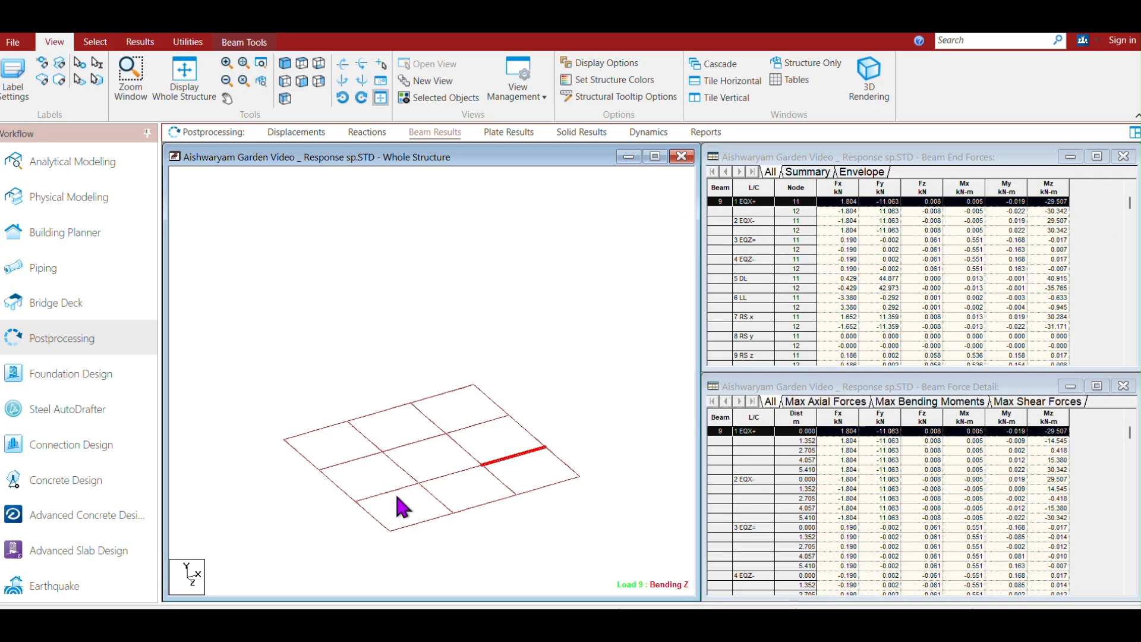
Inspect the concrete design reinforcement details of floor beam 19.
{"action": "double_click", "coordinate": [429, 417]}
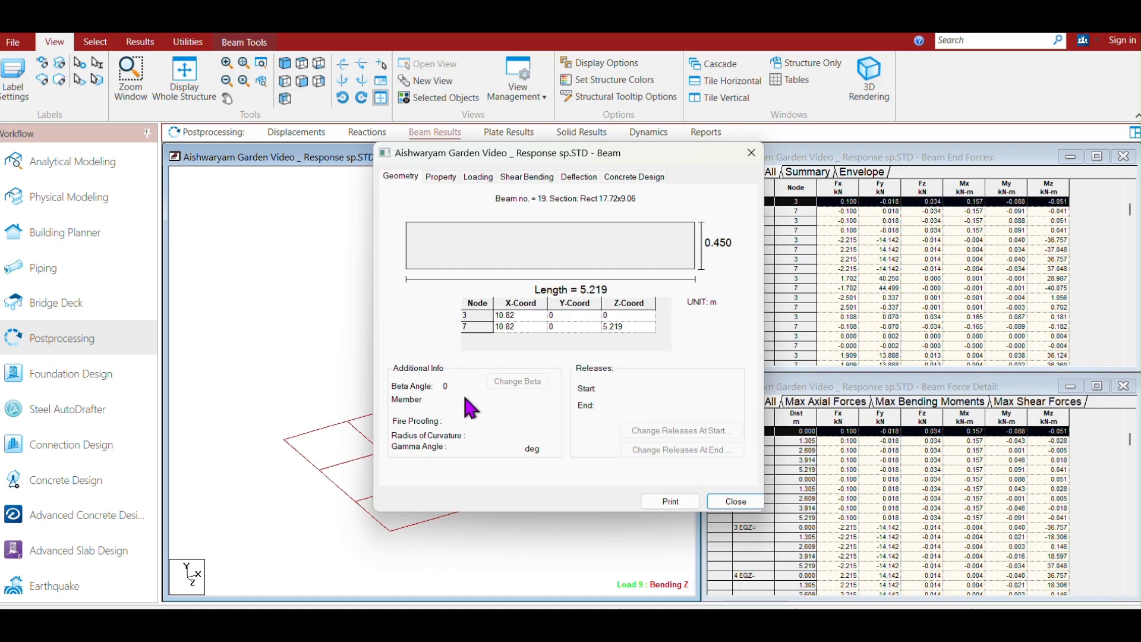
{"action": "left_click", "coordinate": [633, 176]}
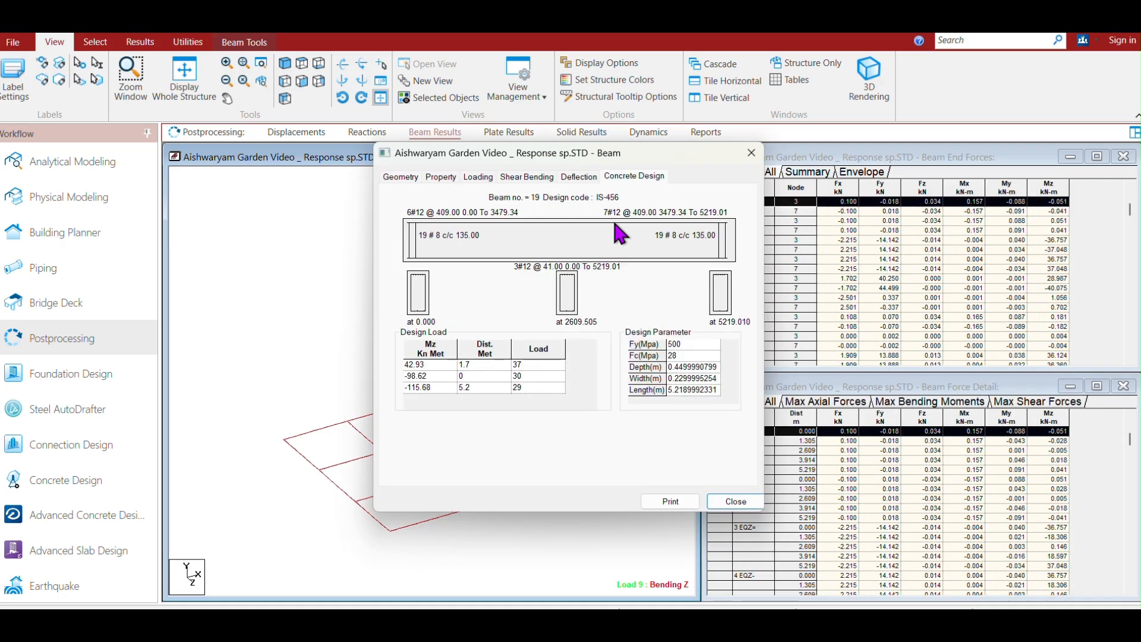
{"action": "left_click", "coordinate": [751, 153]}
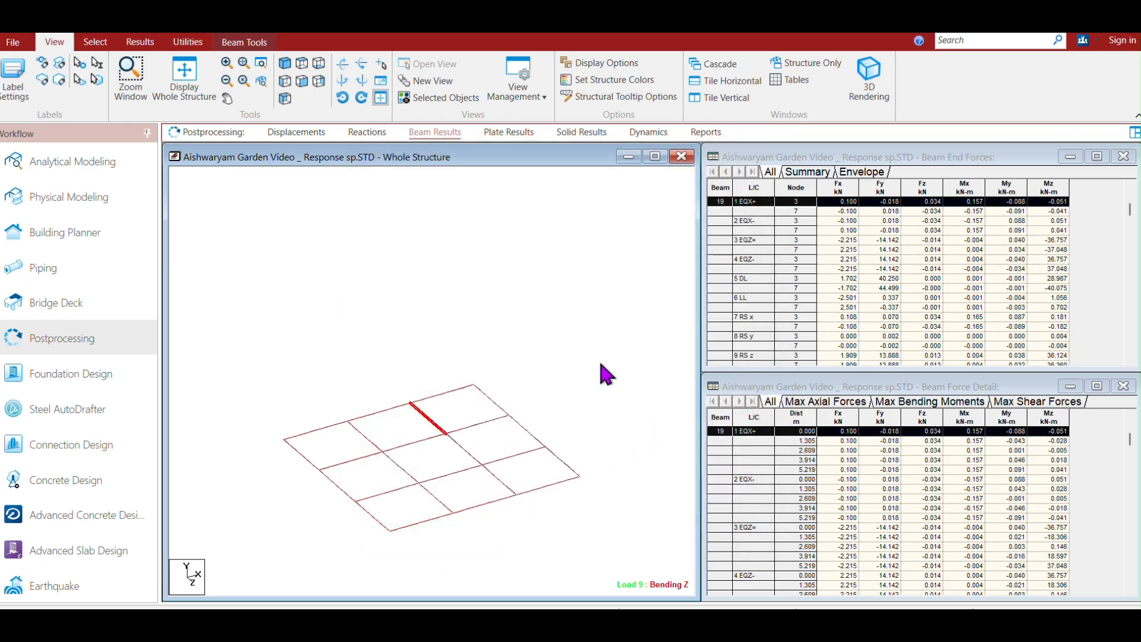